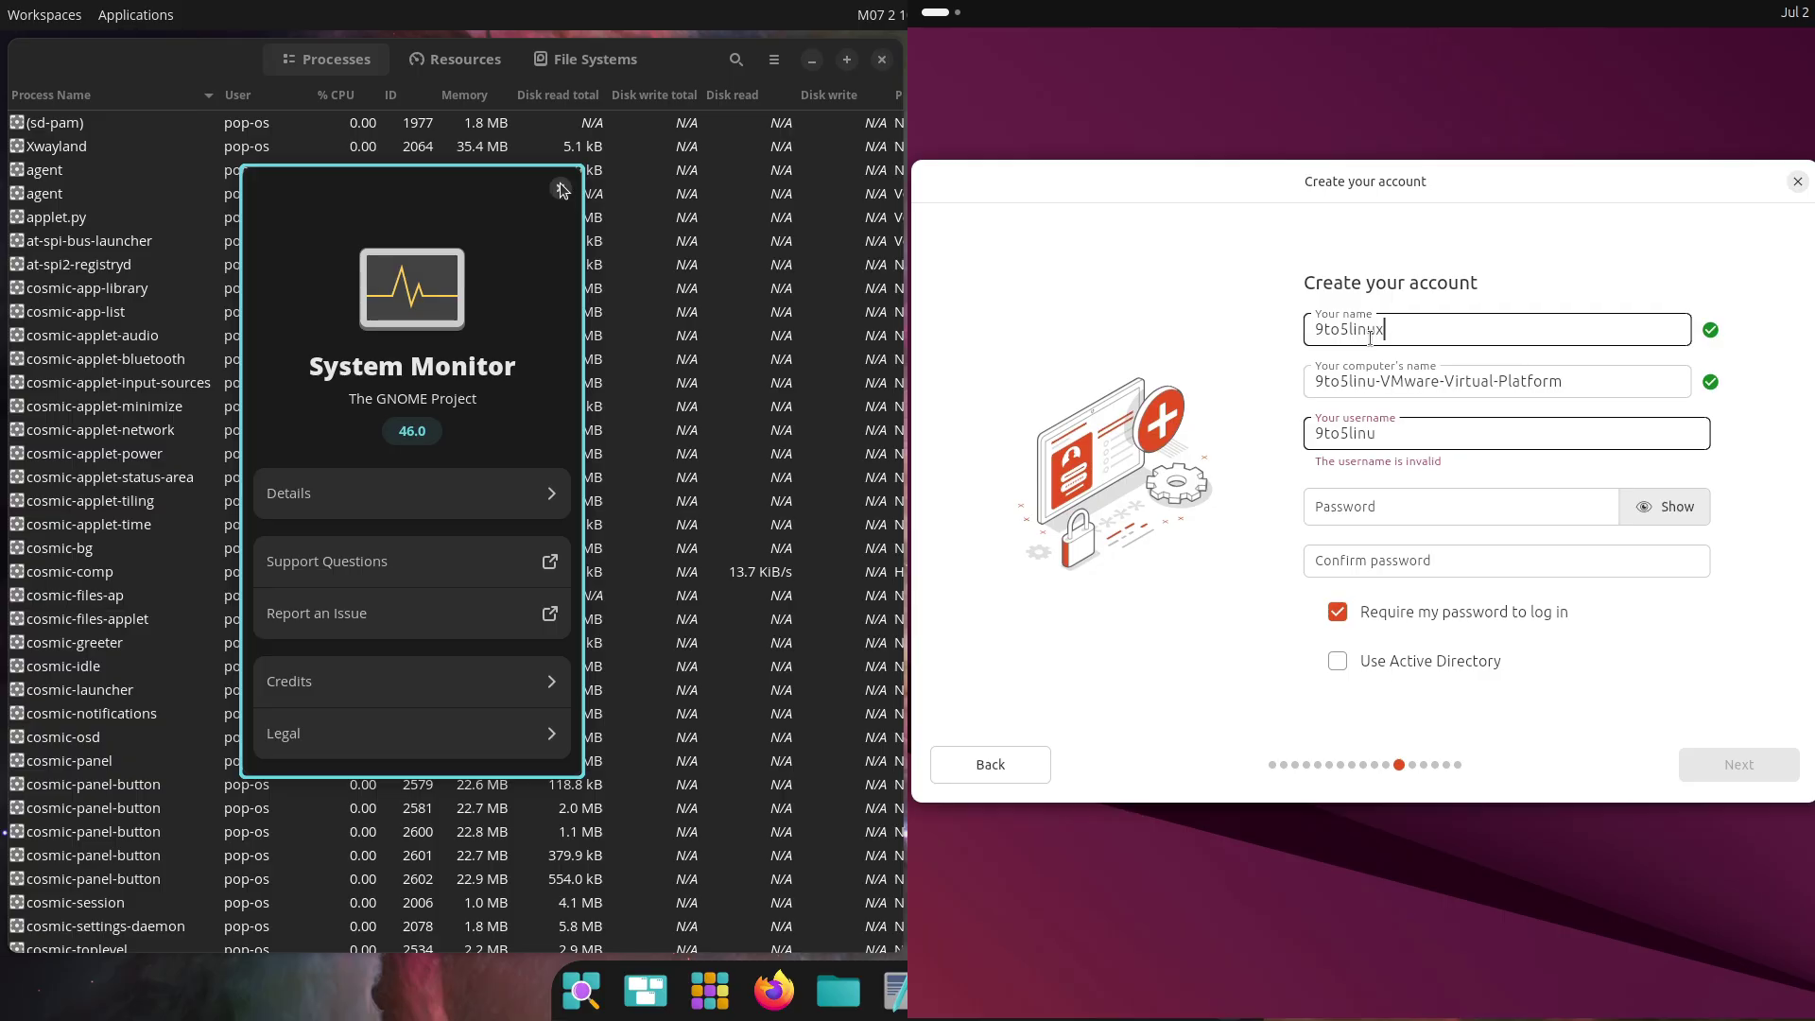
Close System Monitor's About box and trim the extra suffix from the computer name
left_click(560, 189)
scroll(879, 771, "down", 10)
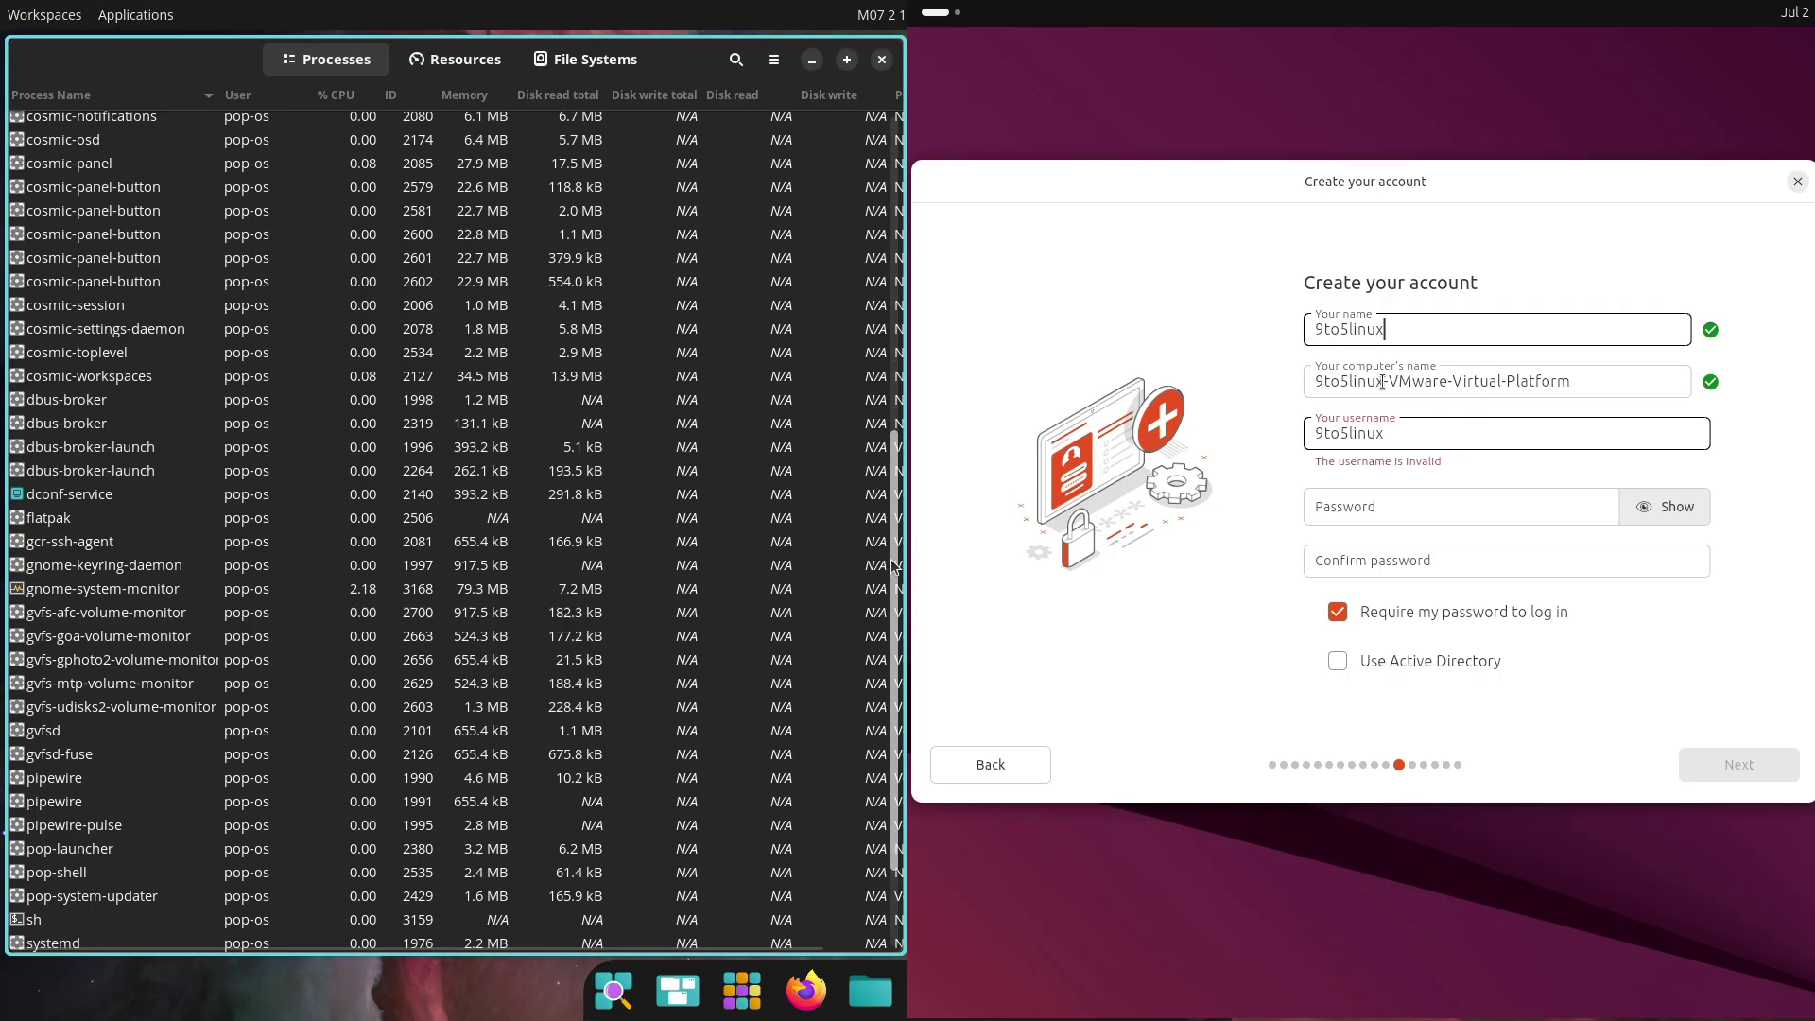
left_click_drag(1383, 382, 1541, 386)
scroll(879, 774, "up", 10)
key("shift+End")
key("Delete")
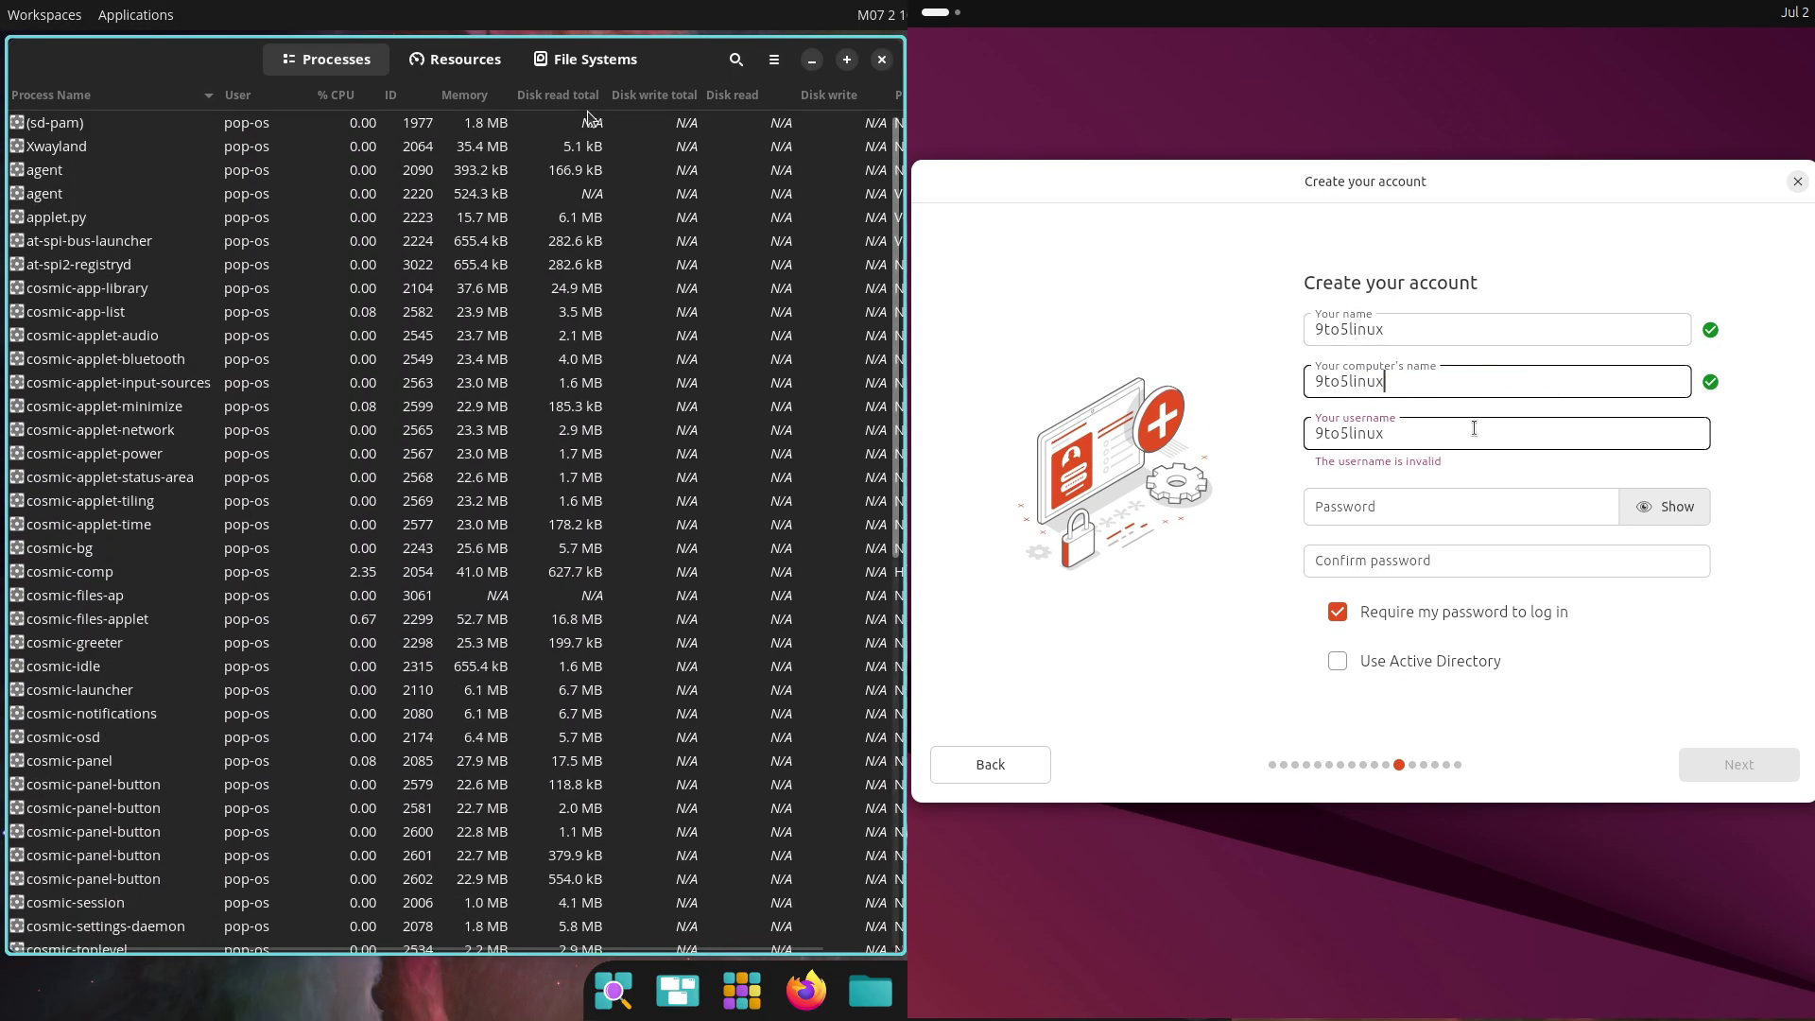
left_click(460, 59)
double_click(1407, 425)
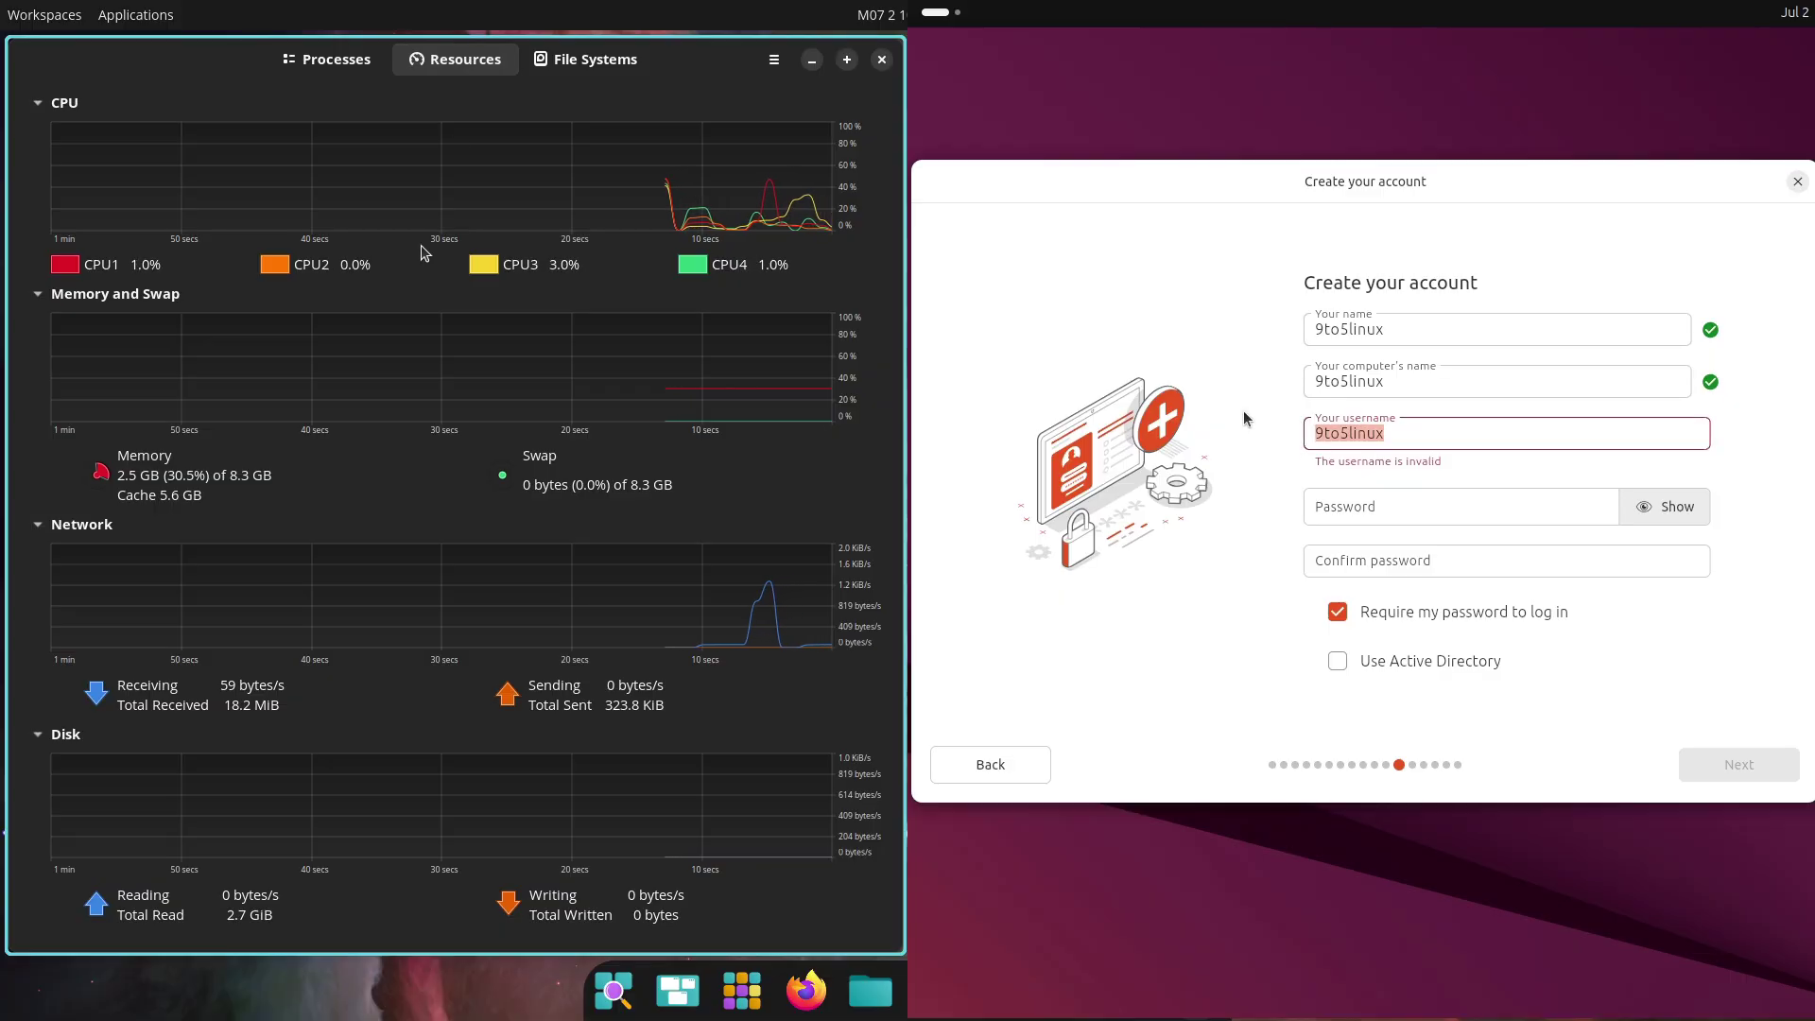
type("runboxing")
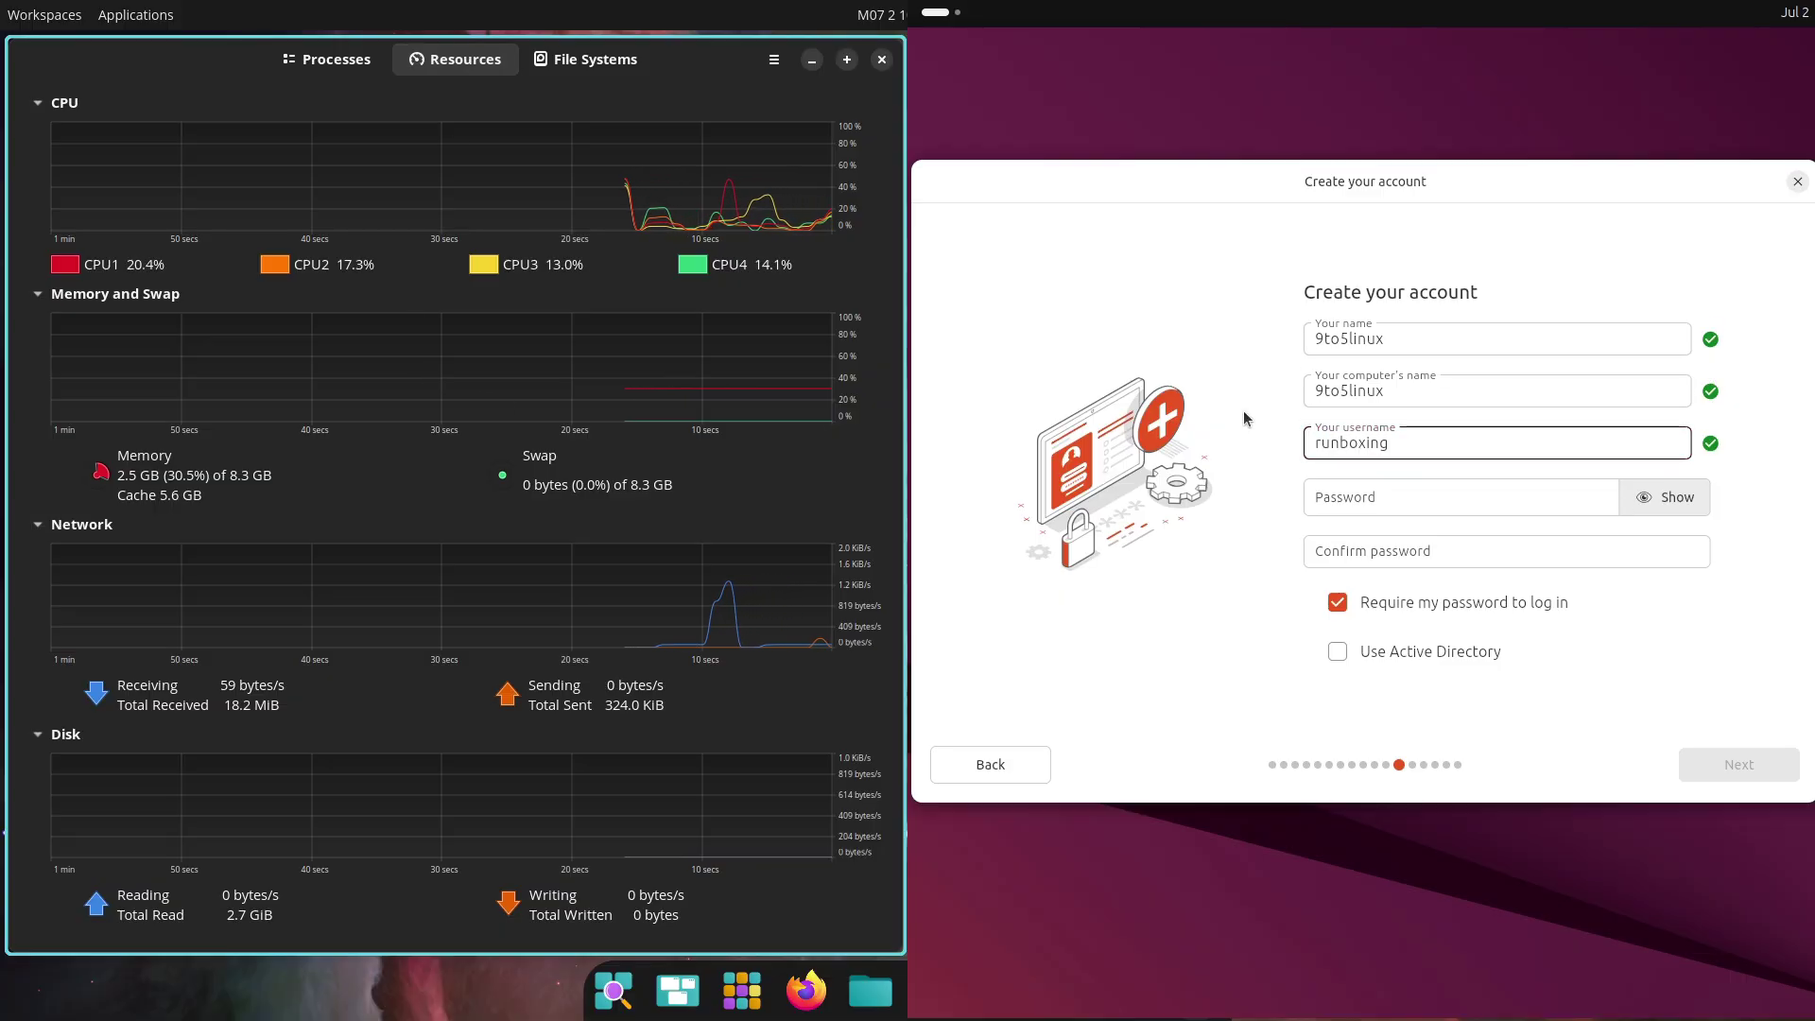
left_click(1332, 503)
type("•••")
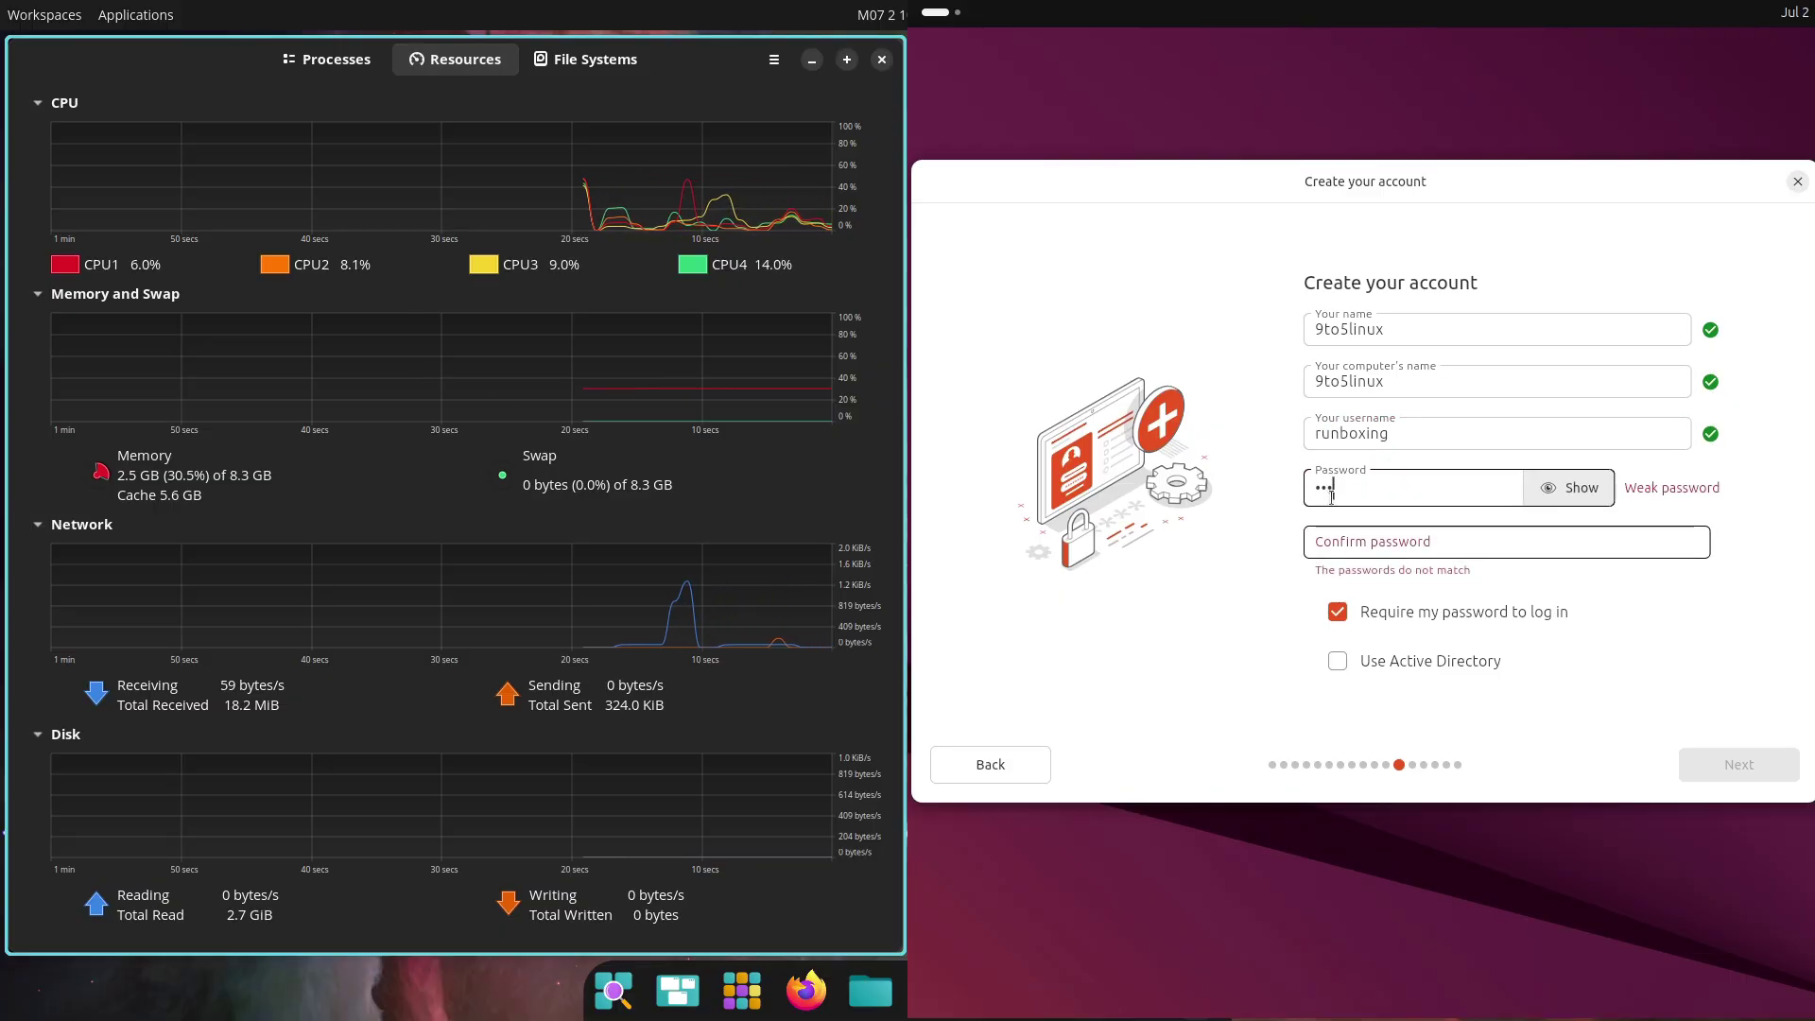
left_click(1348, 533)
type("•••••")
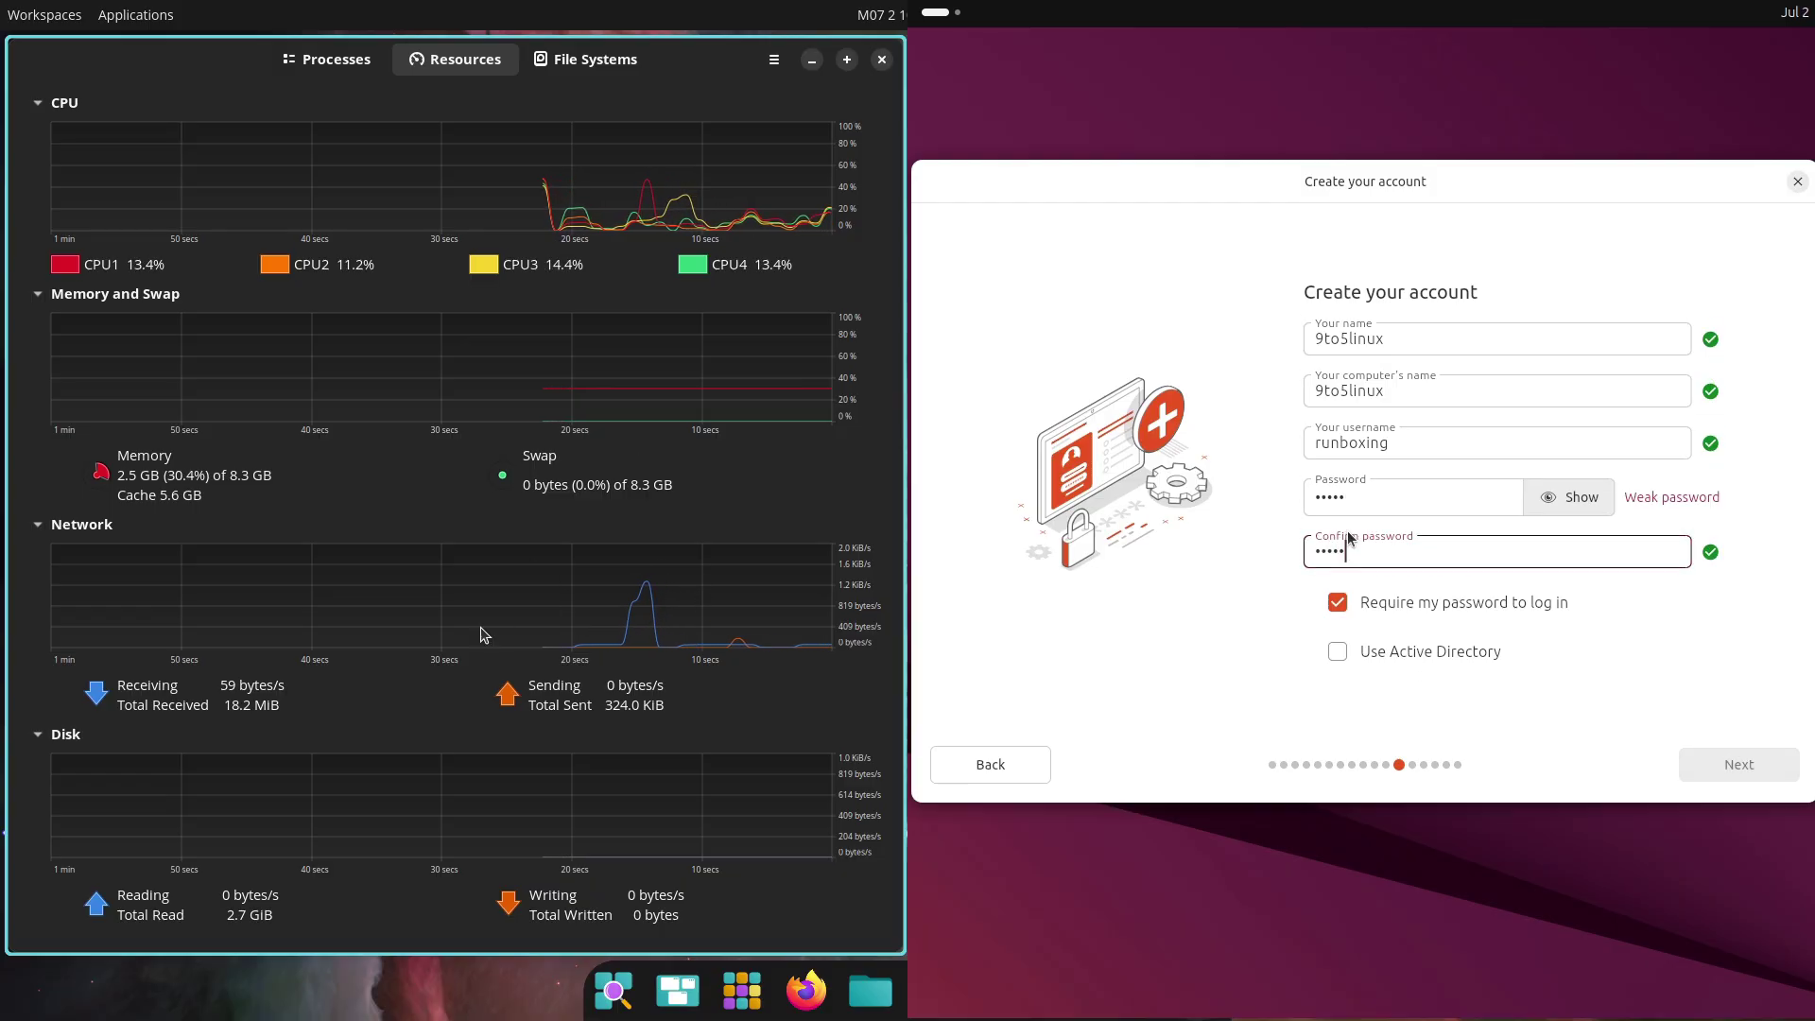
left_click(1690, 752)
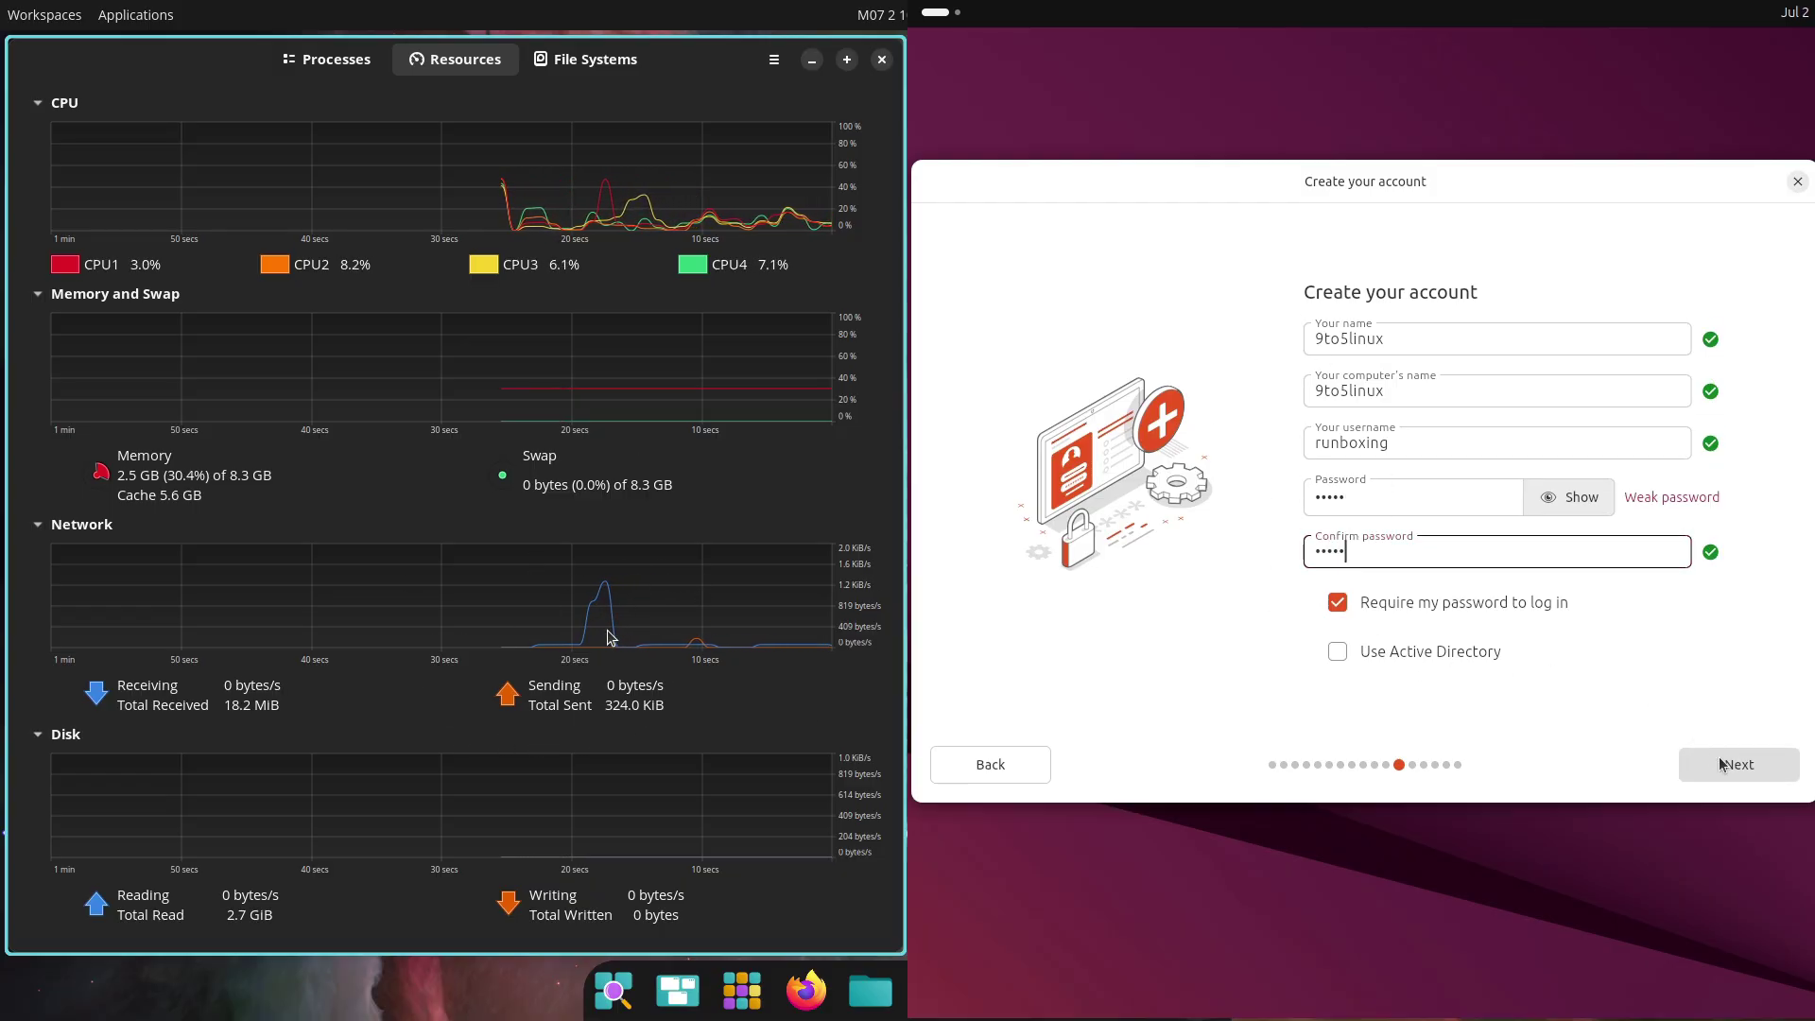
Choose Los Angeles as the timezone and continue to the install review
left_click(562, 64)
key("Right")
key("Right")
key("Right")
key("Right")
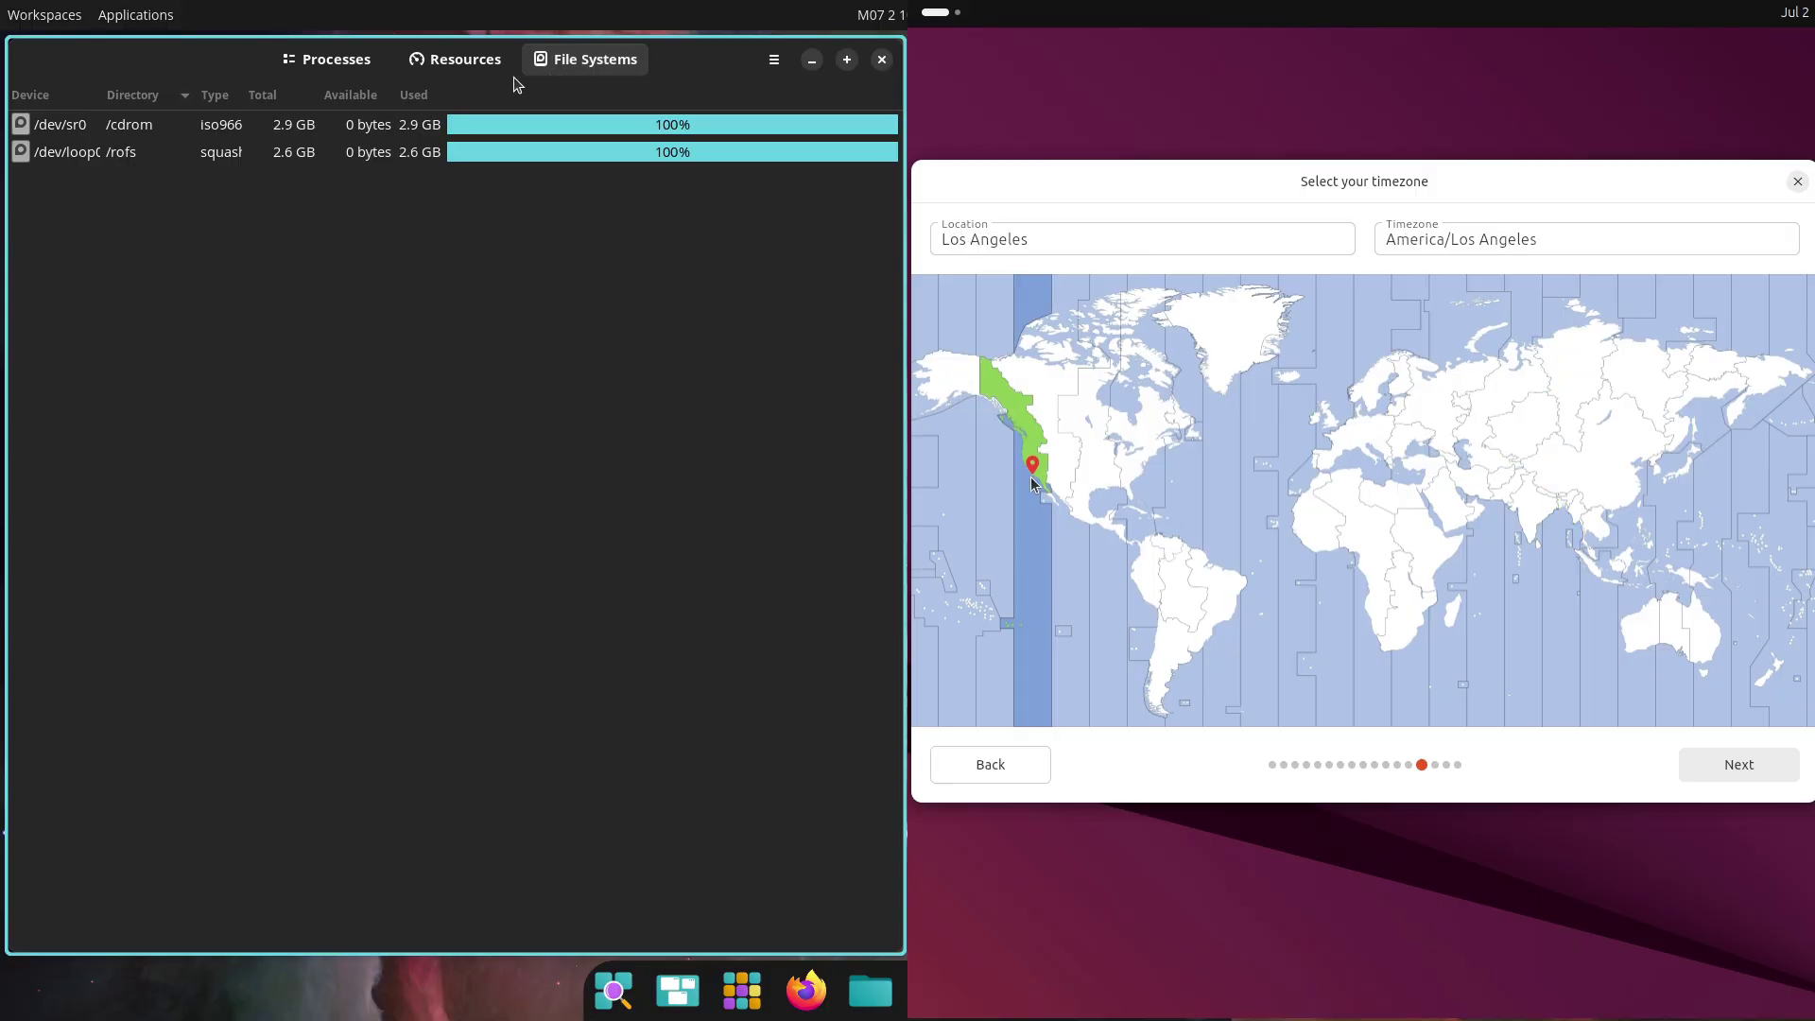
left_click(1019, 472)
left_click(1702, 774)
Close the Ubuntu installer and System Monitor windows
left_click(458, 59)
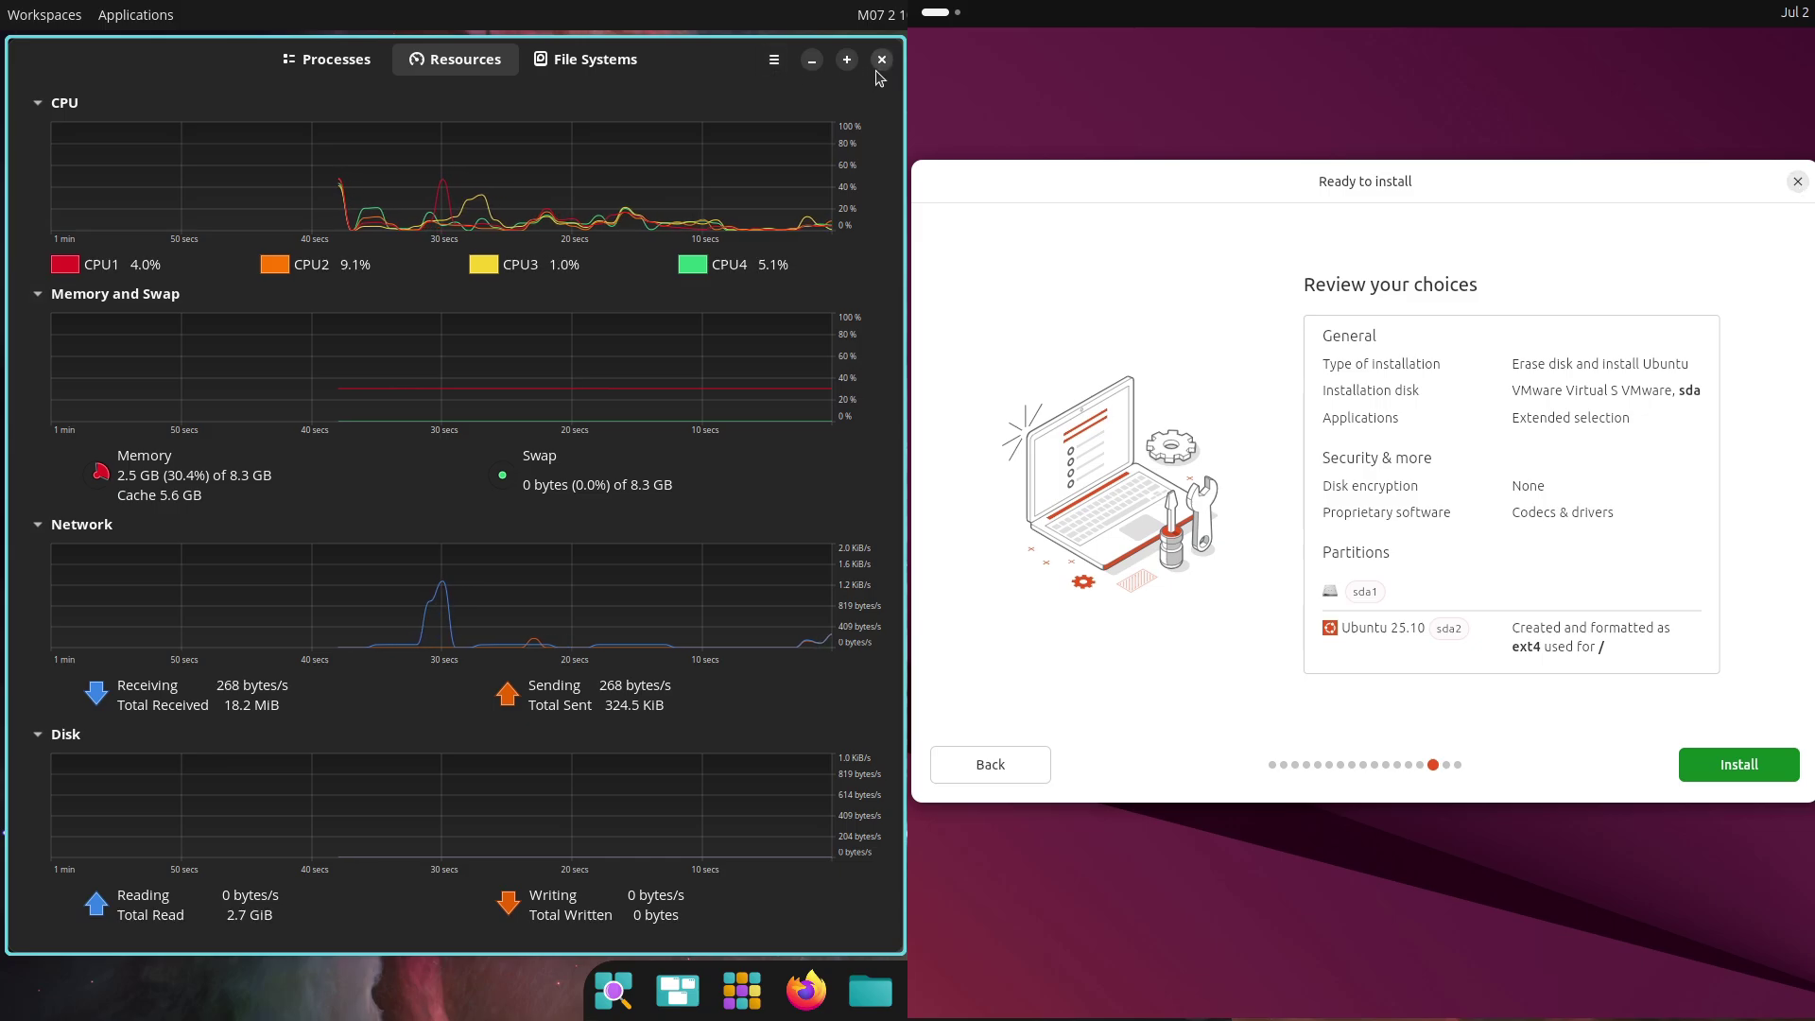
left_click(1798, 182)
left_click(881, 61)
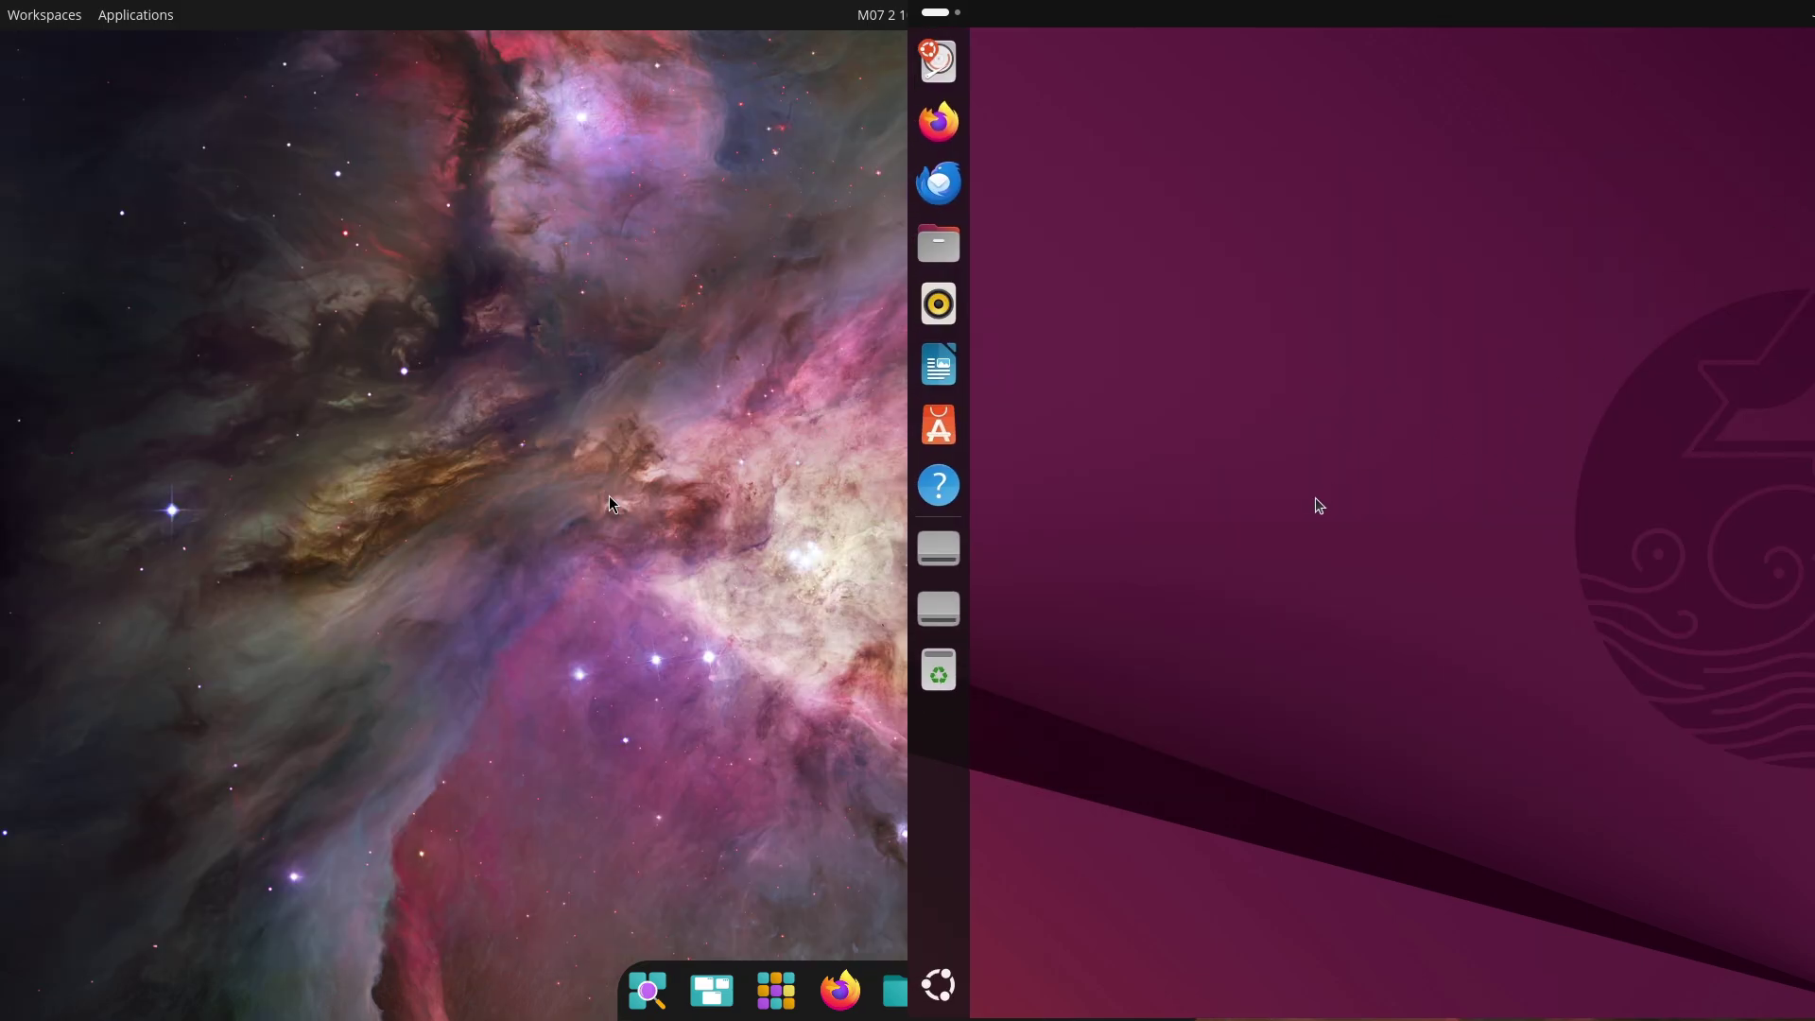
Open a new COSMIC Terminal and move it into the left half of the screen
key("super+t")
left_click(939, 986)
left_click_drag(936, 174, 3, 408)
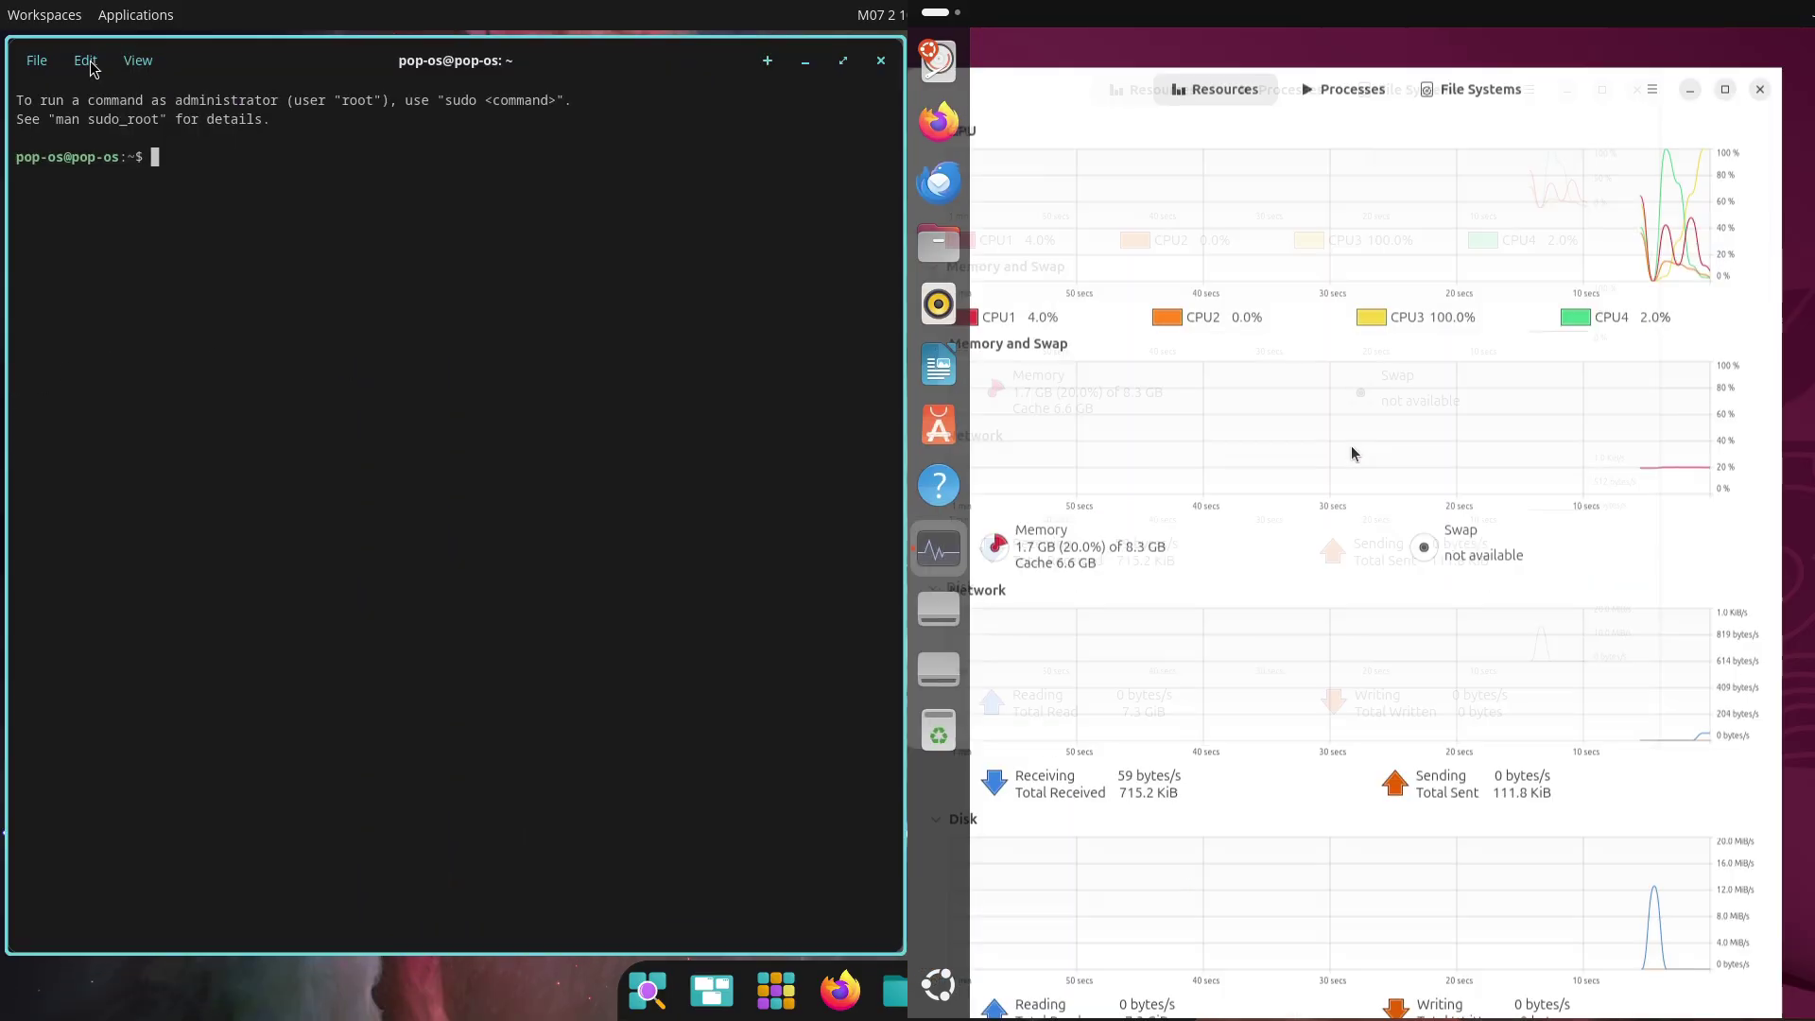
Browse the terminal's Edit and View menus and its light colour schemes, including COSMIC Light
left_click(85, 61)
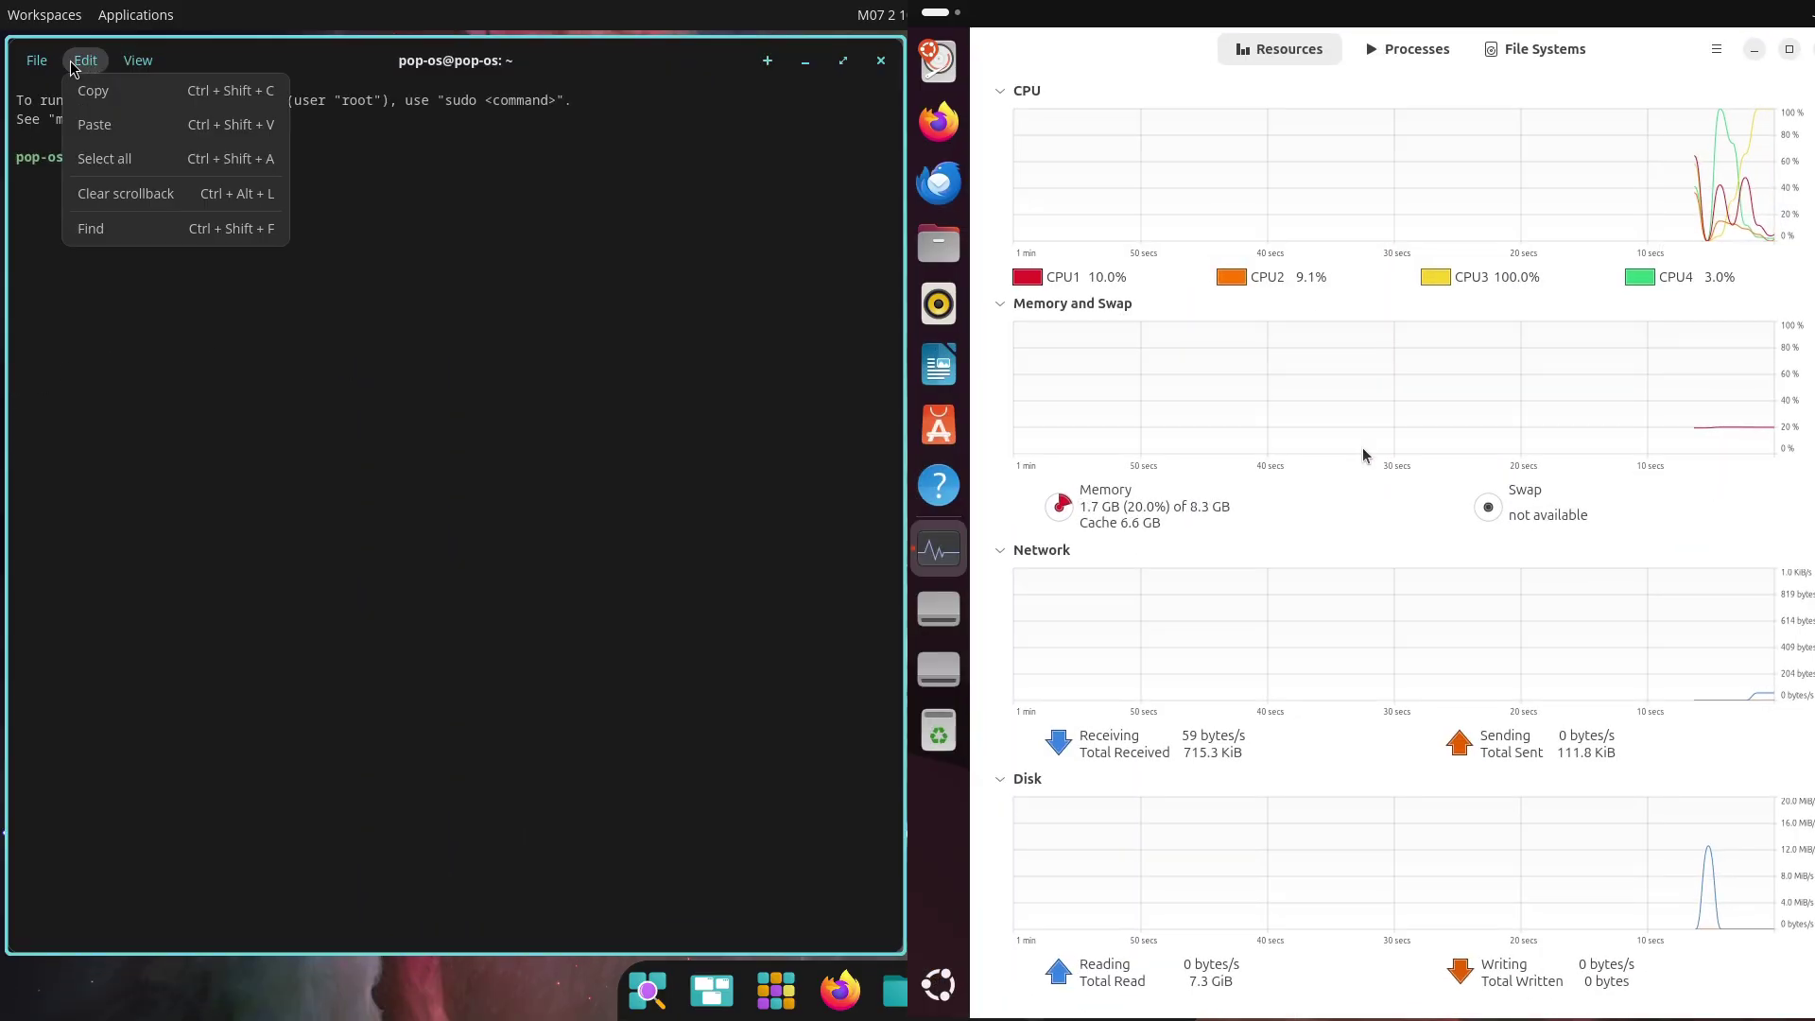
left_click(138, 59)
left_click(1717, 50)
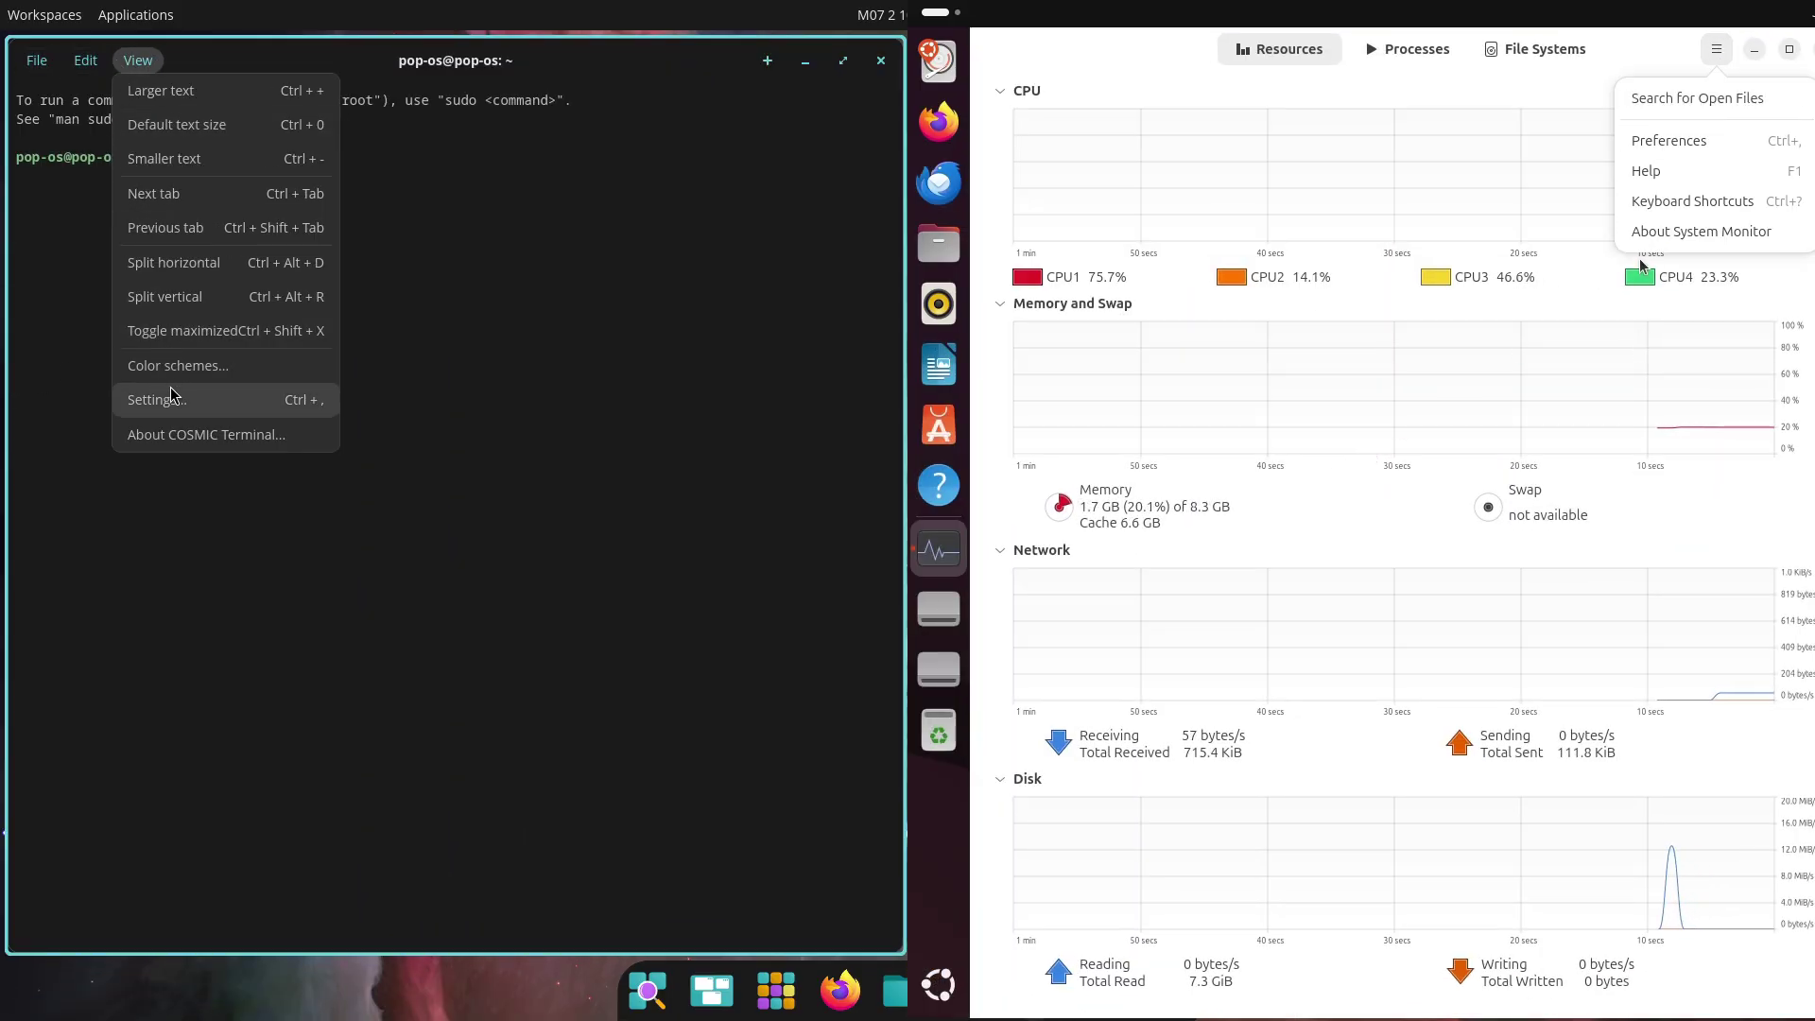
left_click(170, 368)
left_click(1707, 231)
left_click(701, 180)
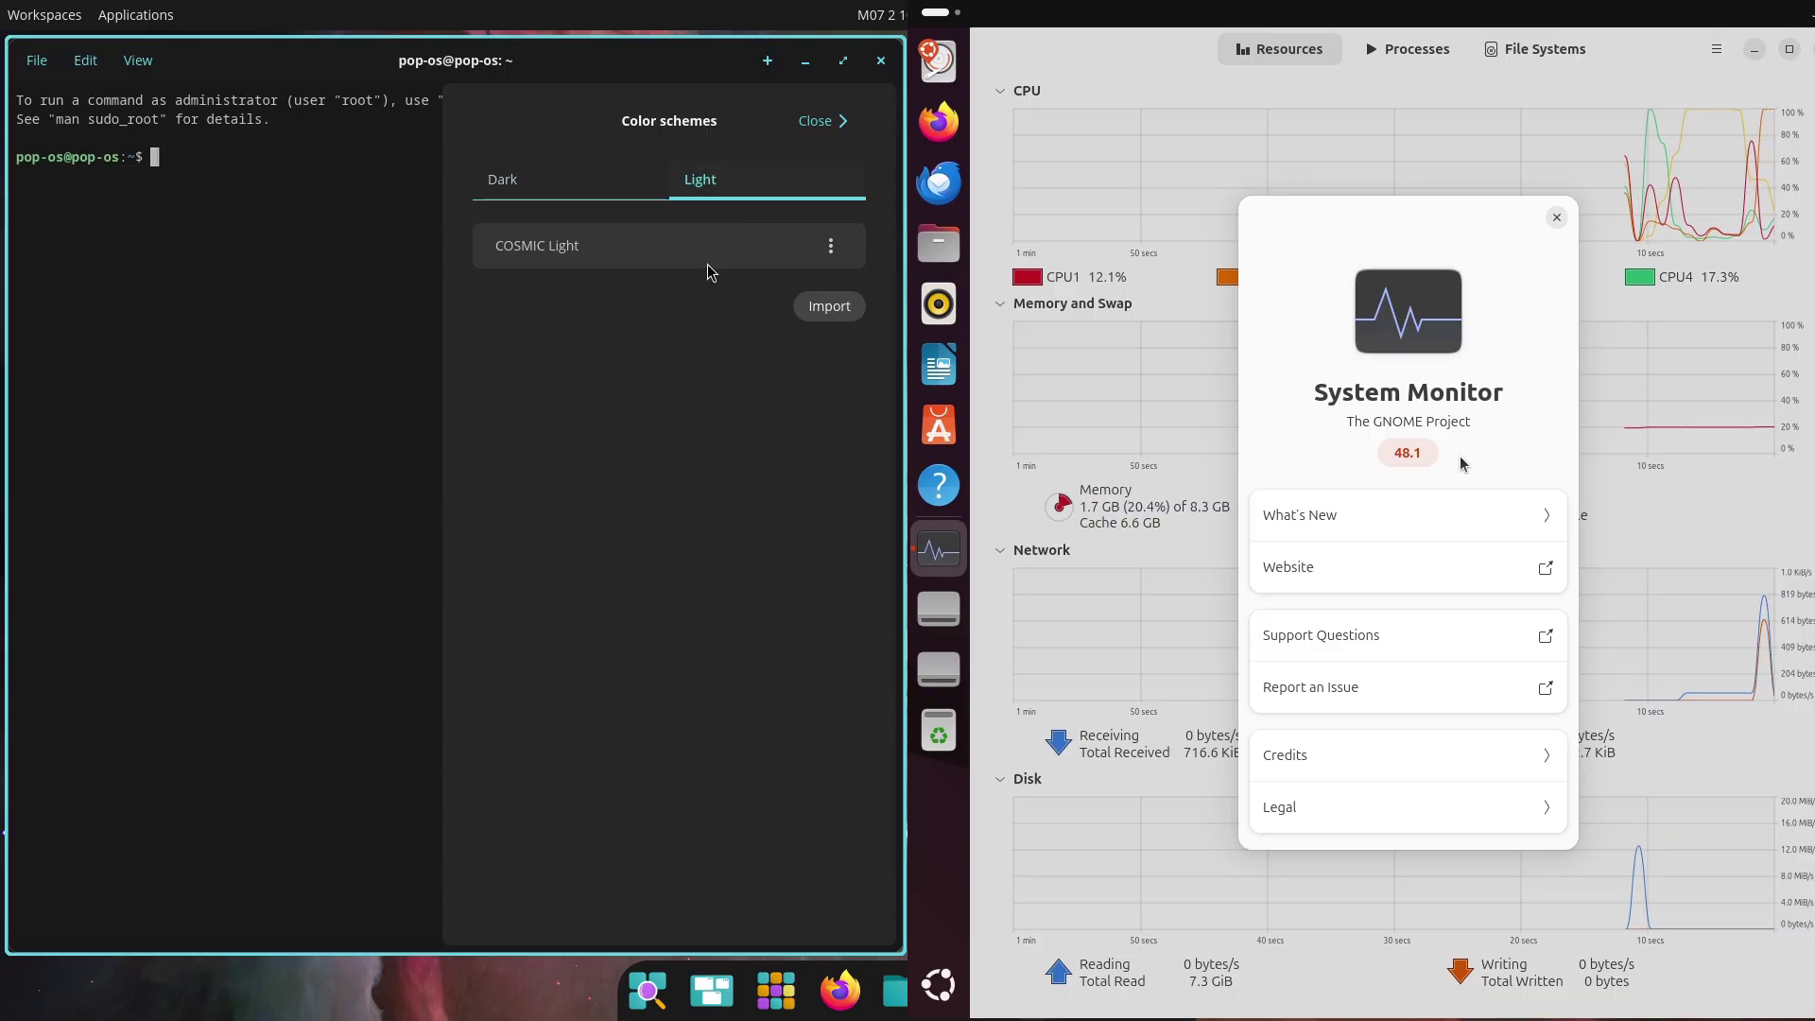
left_click(831, 246)
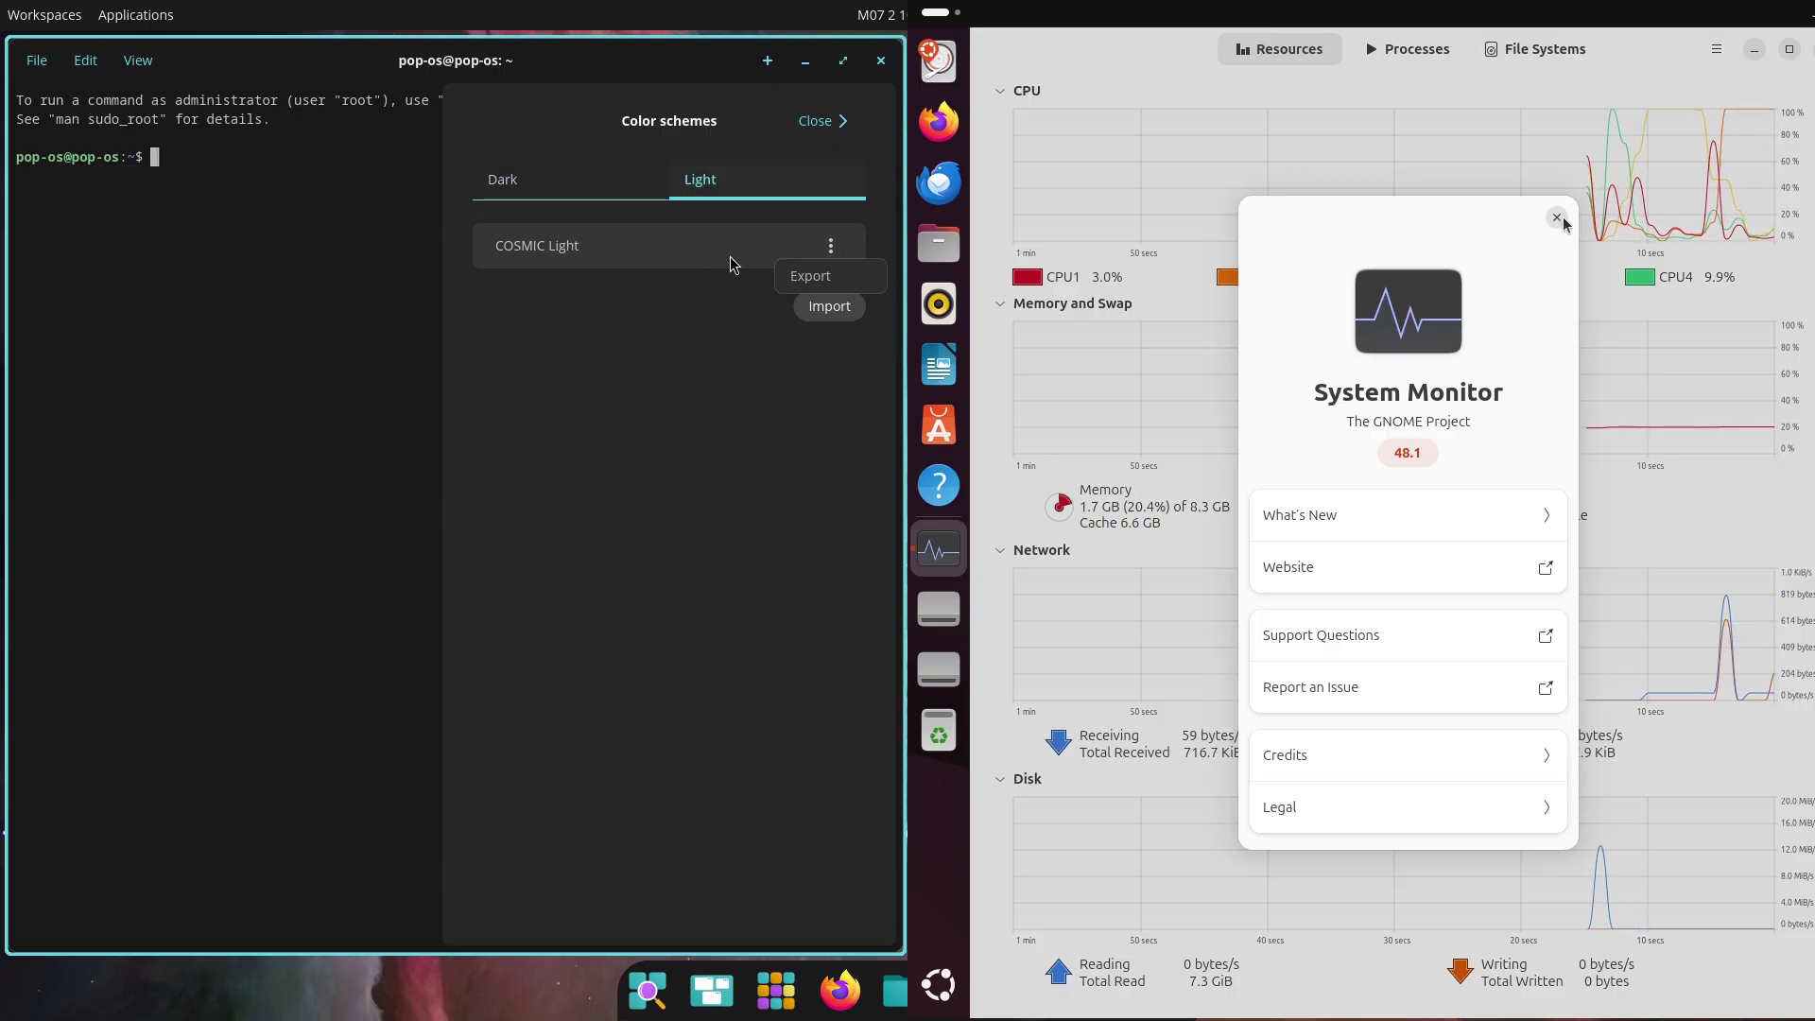
left_click(821, 121)
In terminal settings, set the theme to Light and the font size to 16px
left_click(85, 60)
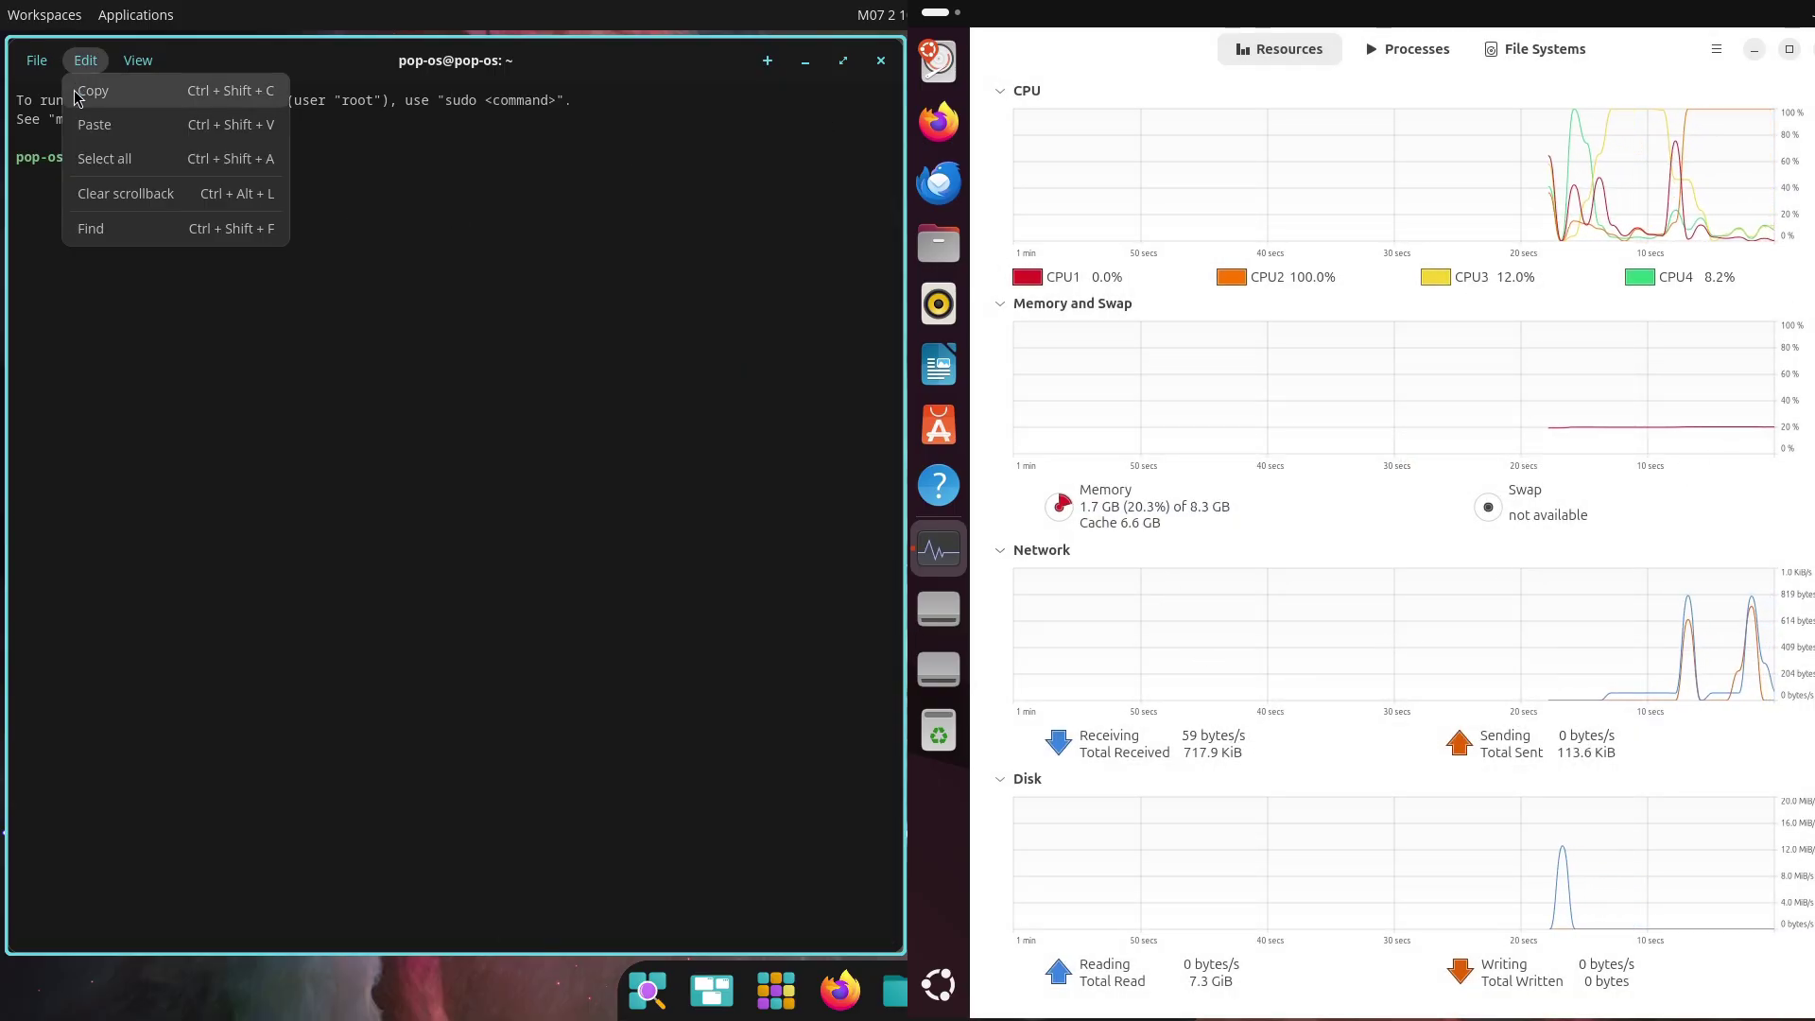
mouse_move(138, 59)
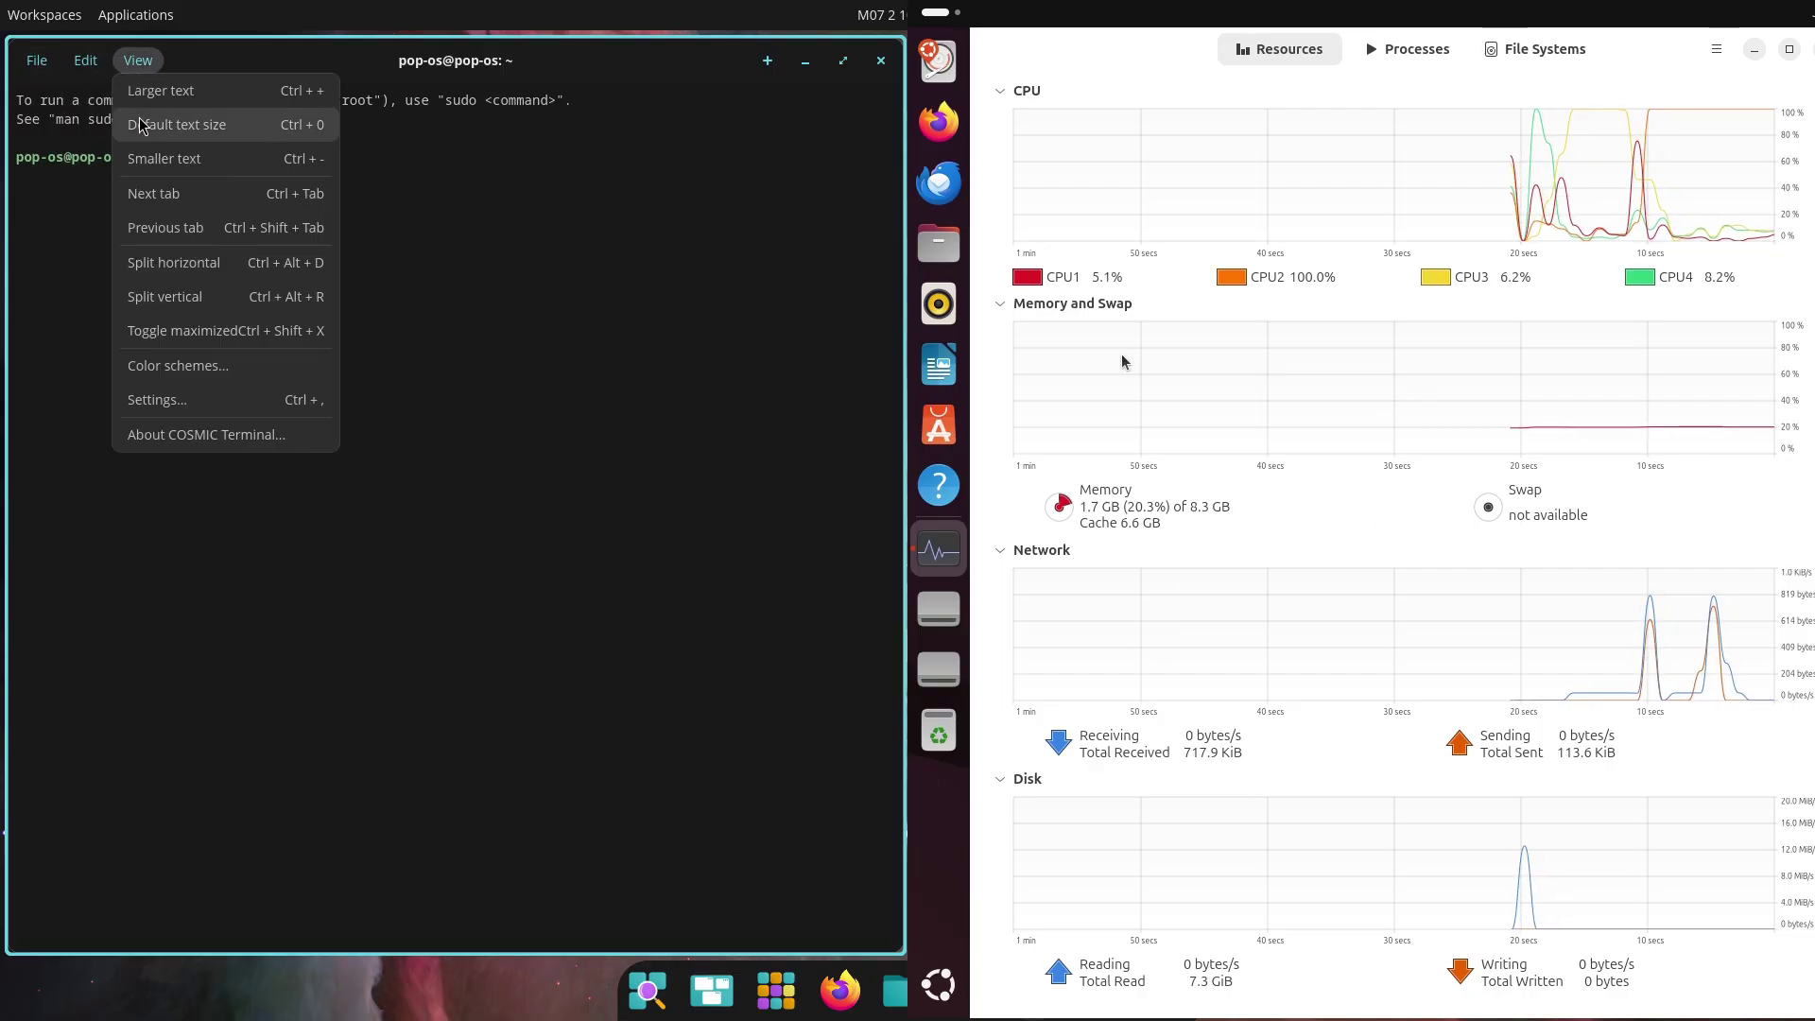
left_click(157, 399)
left_click(1409, 52)
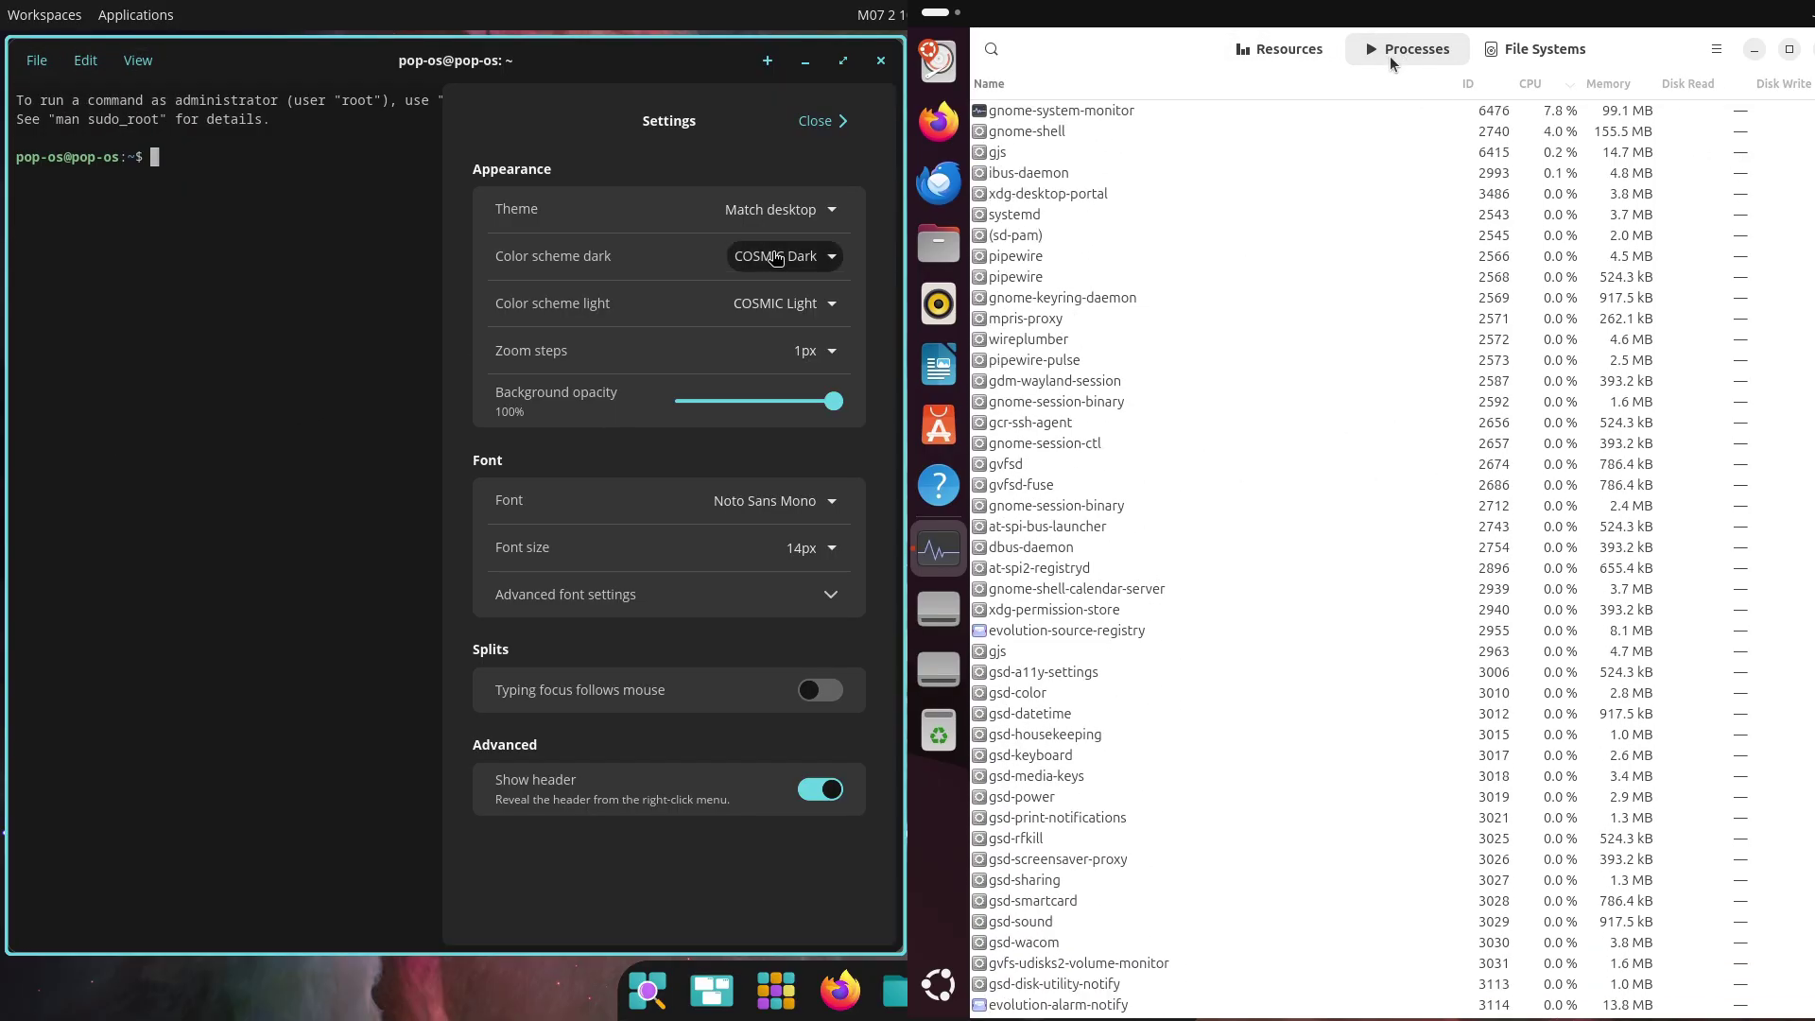
left_click(1480, 49)
left_click(799, 212)
left_click(756, 313)
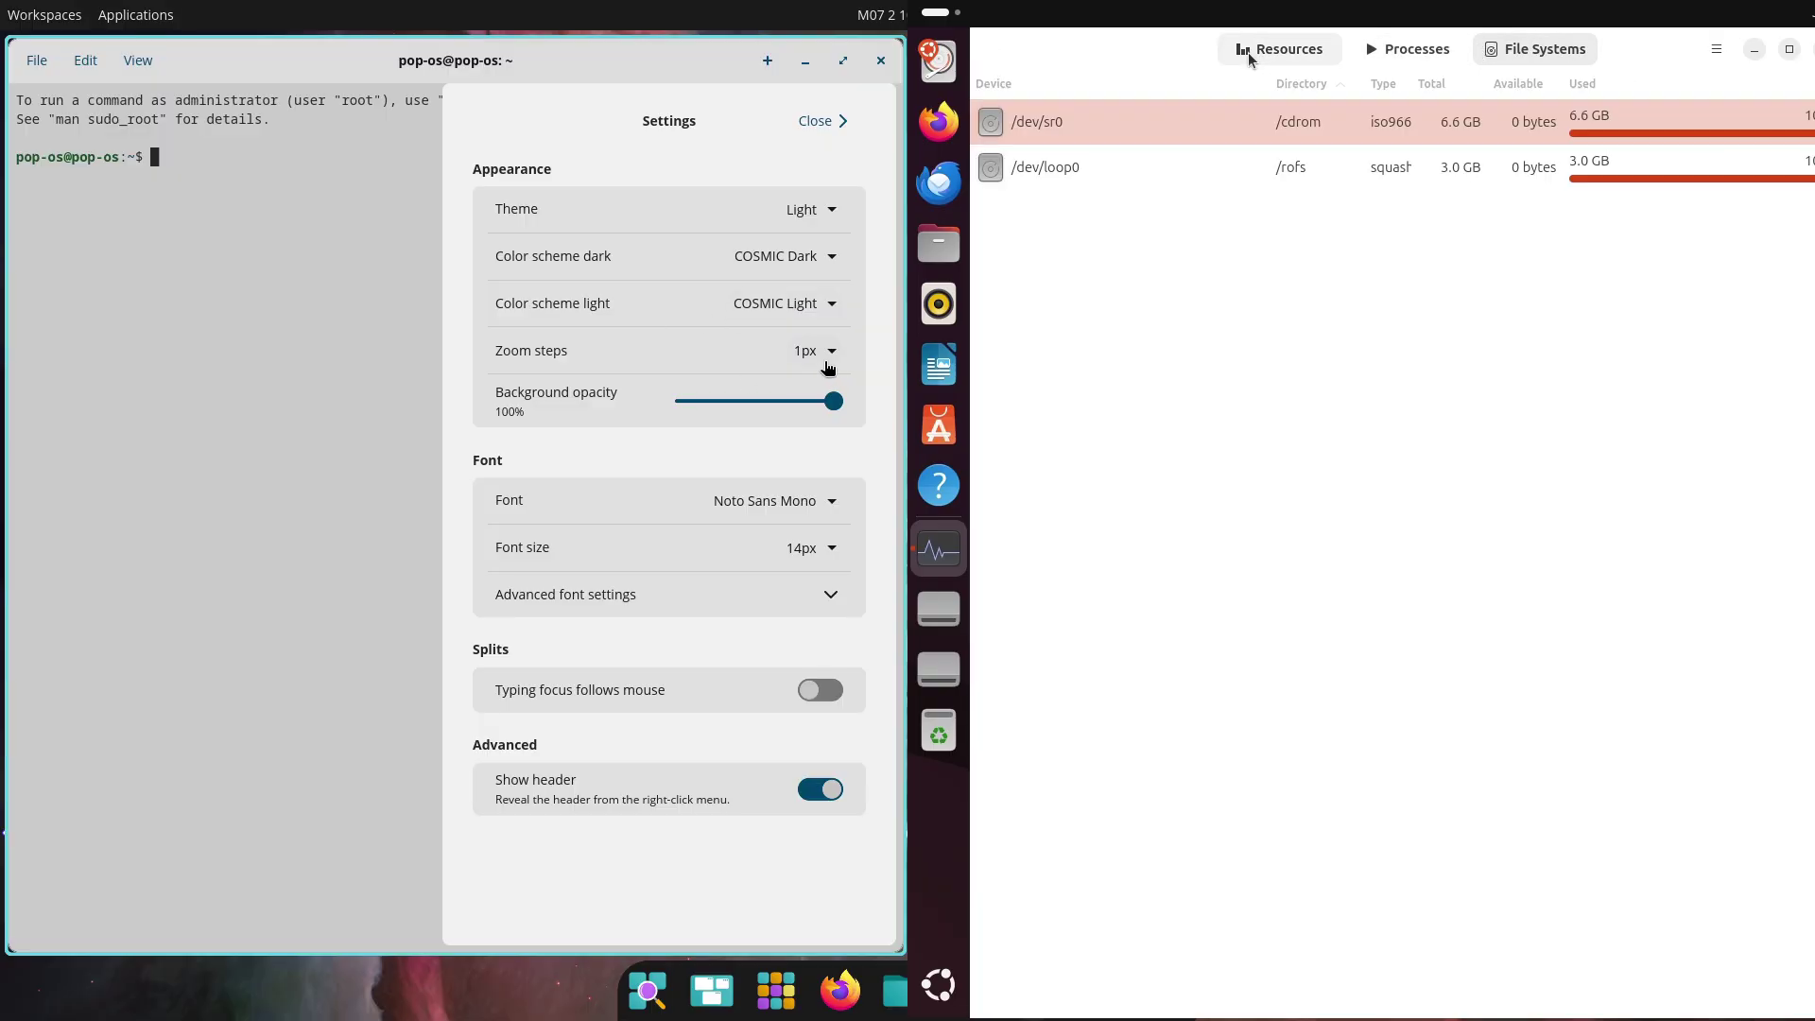
left_click(1249, 59)
left_click(811, 547)
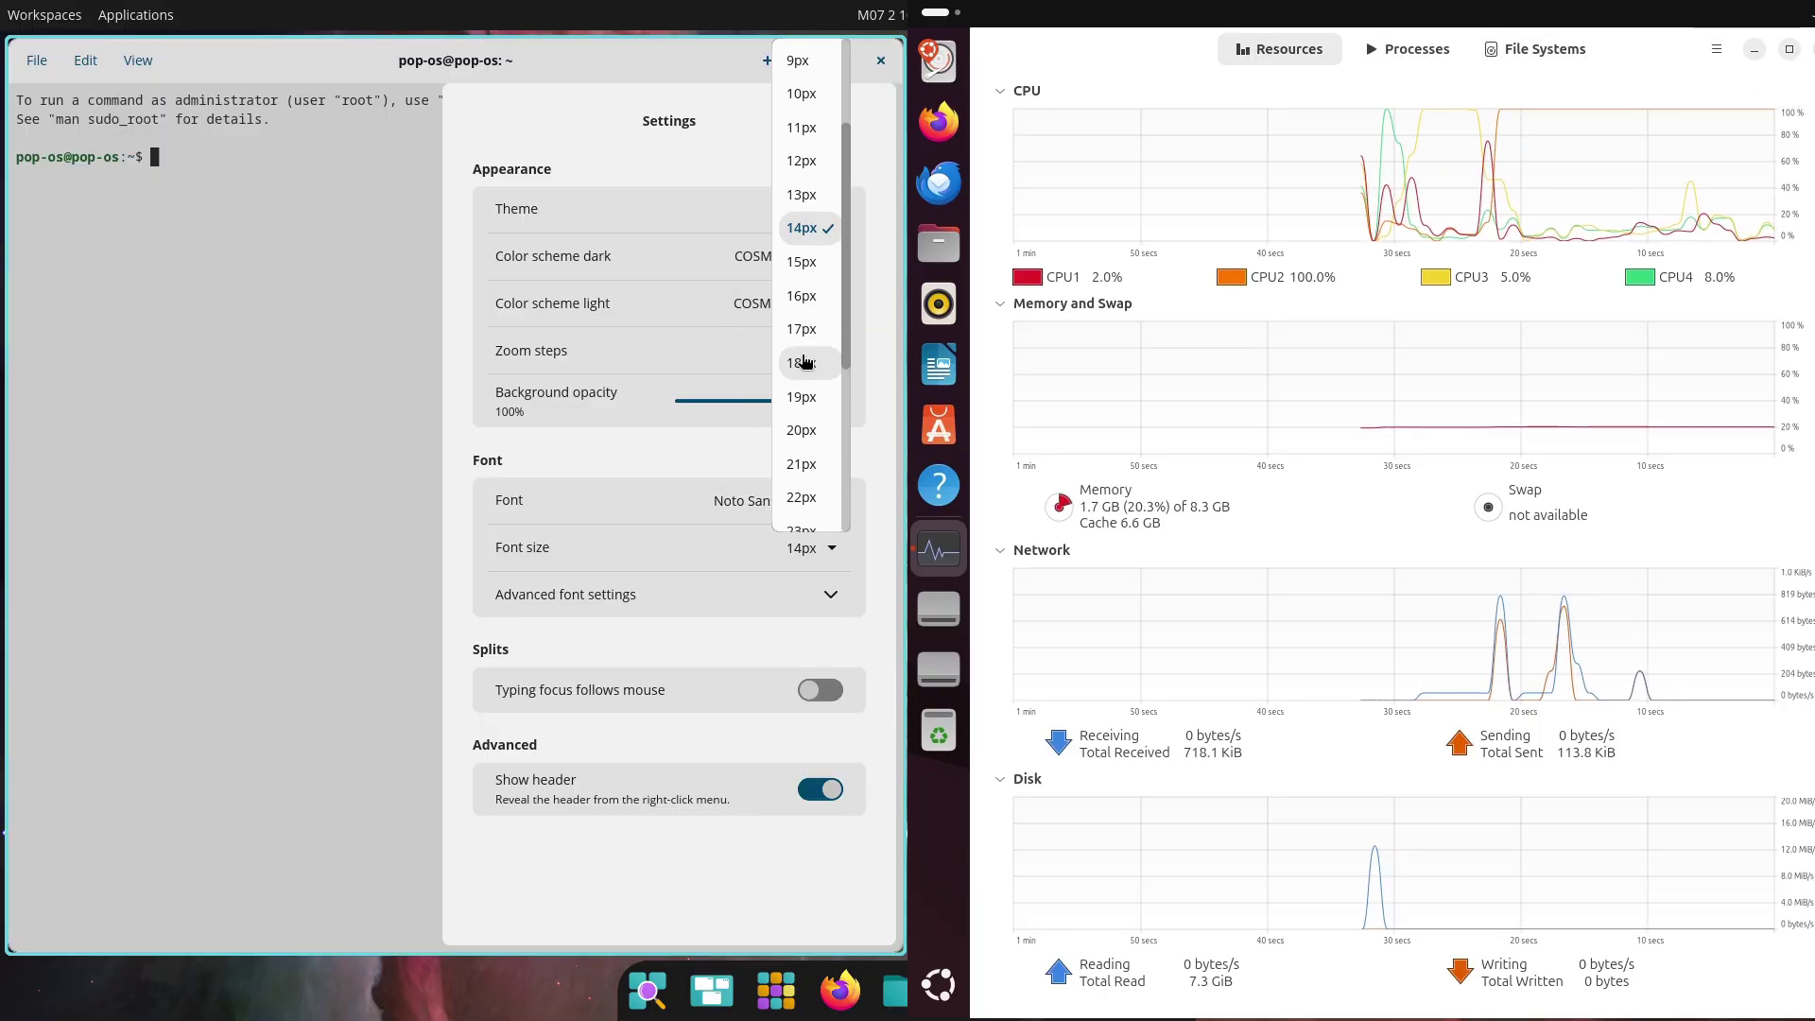
left_click(802, 295)
key("super")
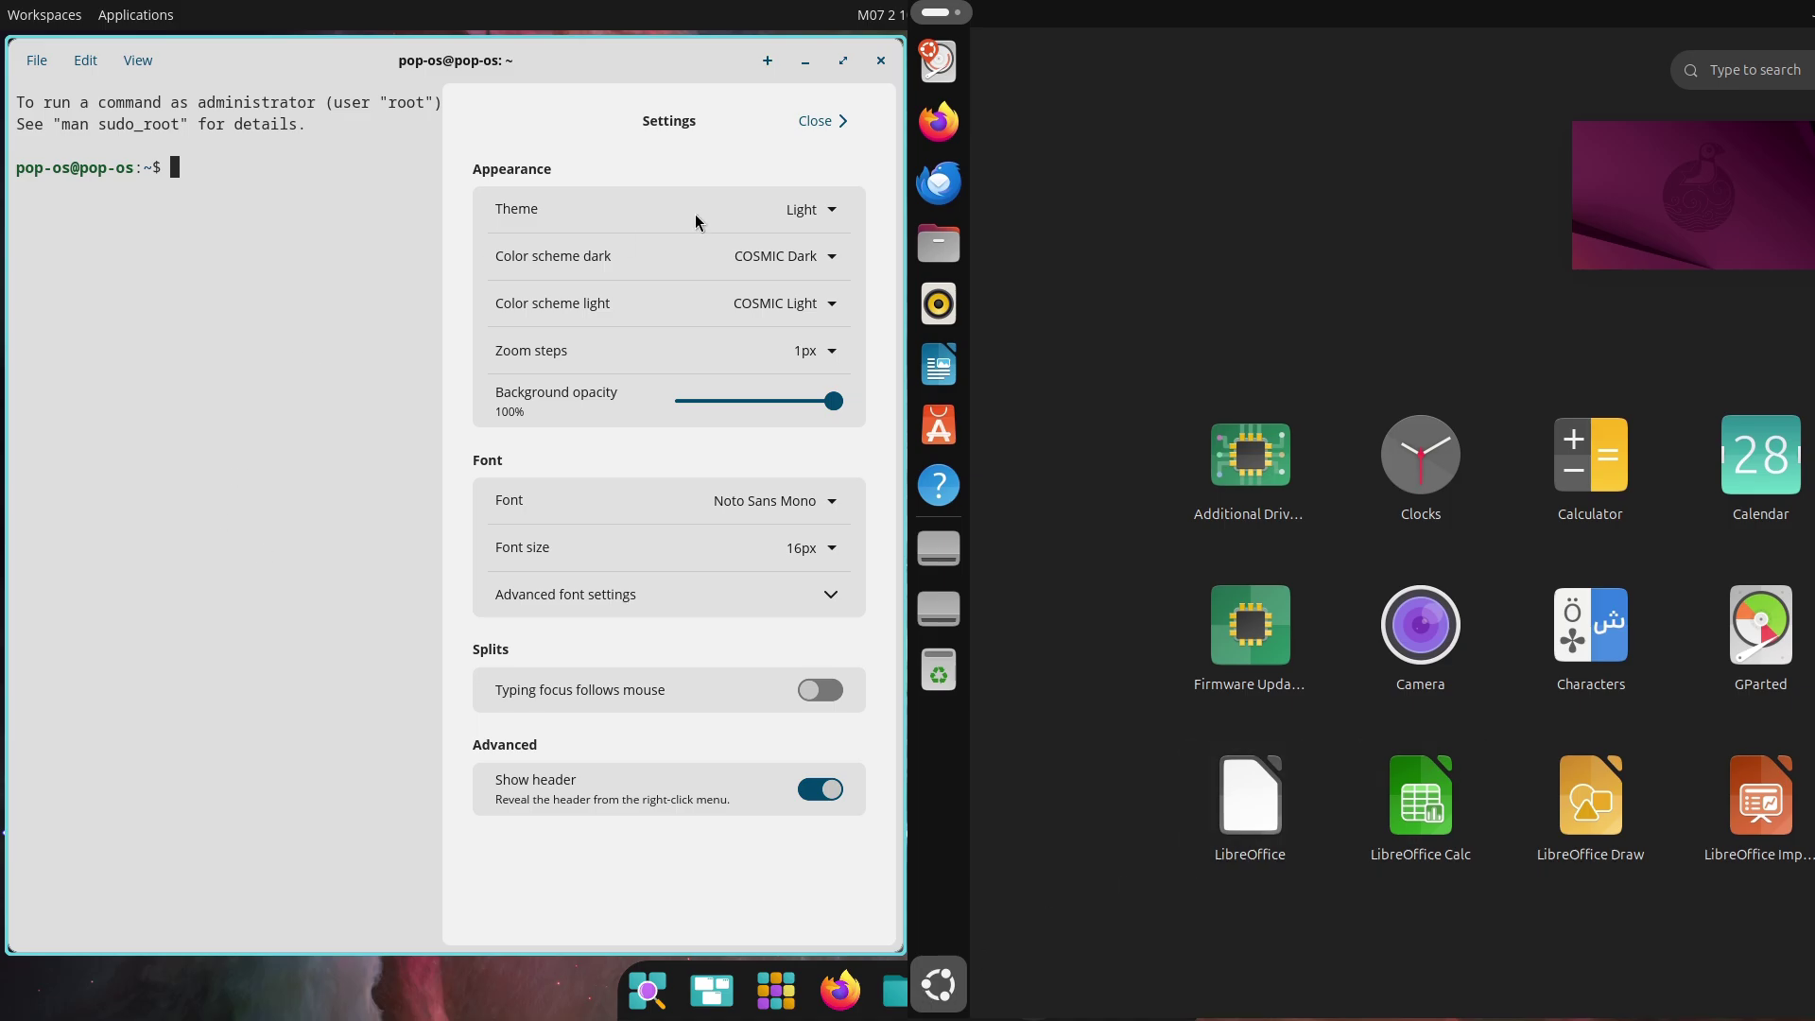
Close the terminal settings and try running fastfetch
left_click(816, 120)
left_click(1146, 466)
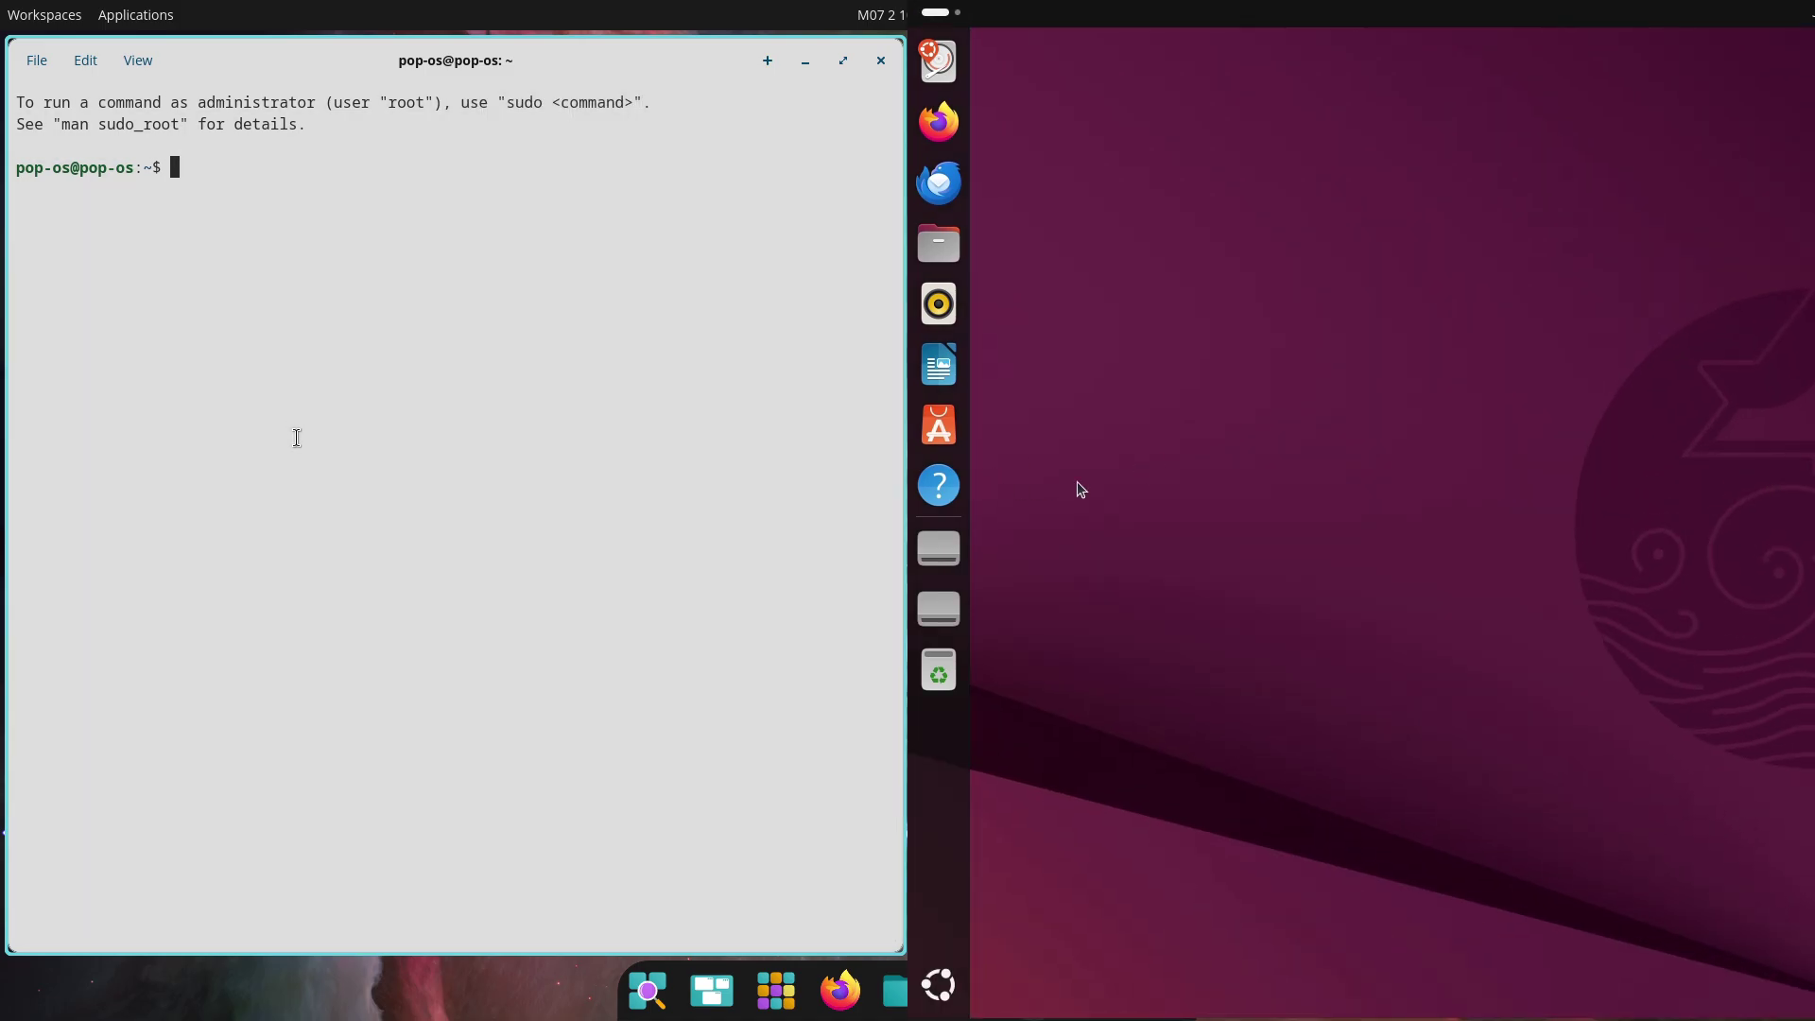
type("st")
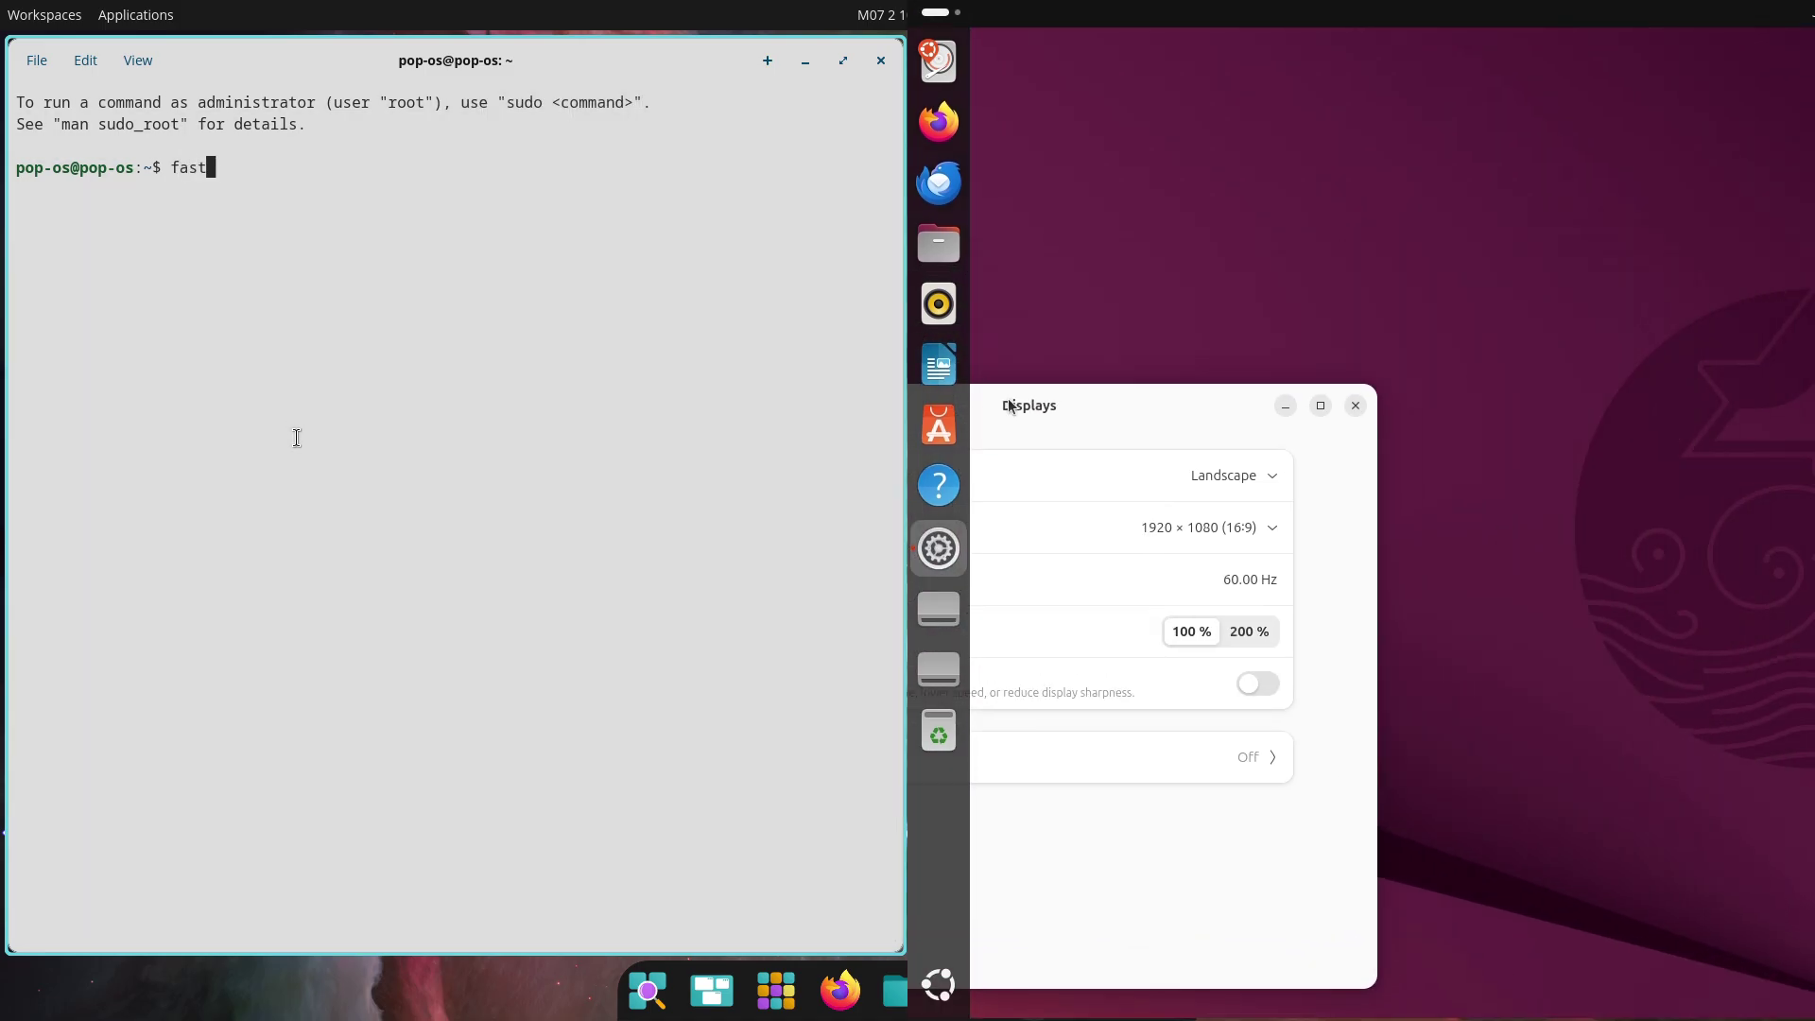
type("fetch")
key("Return")
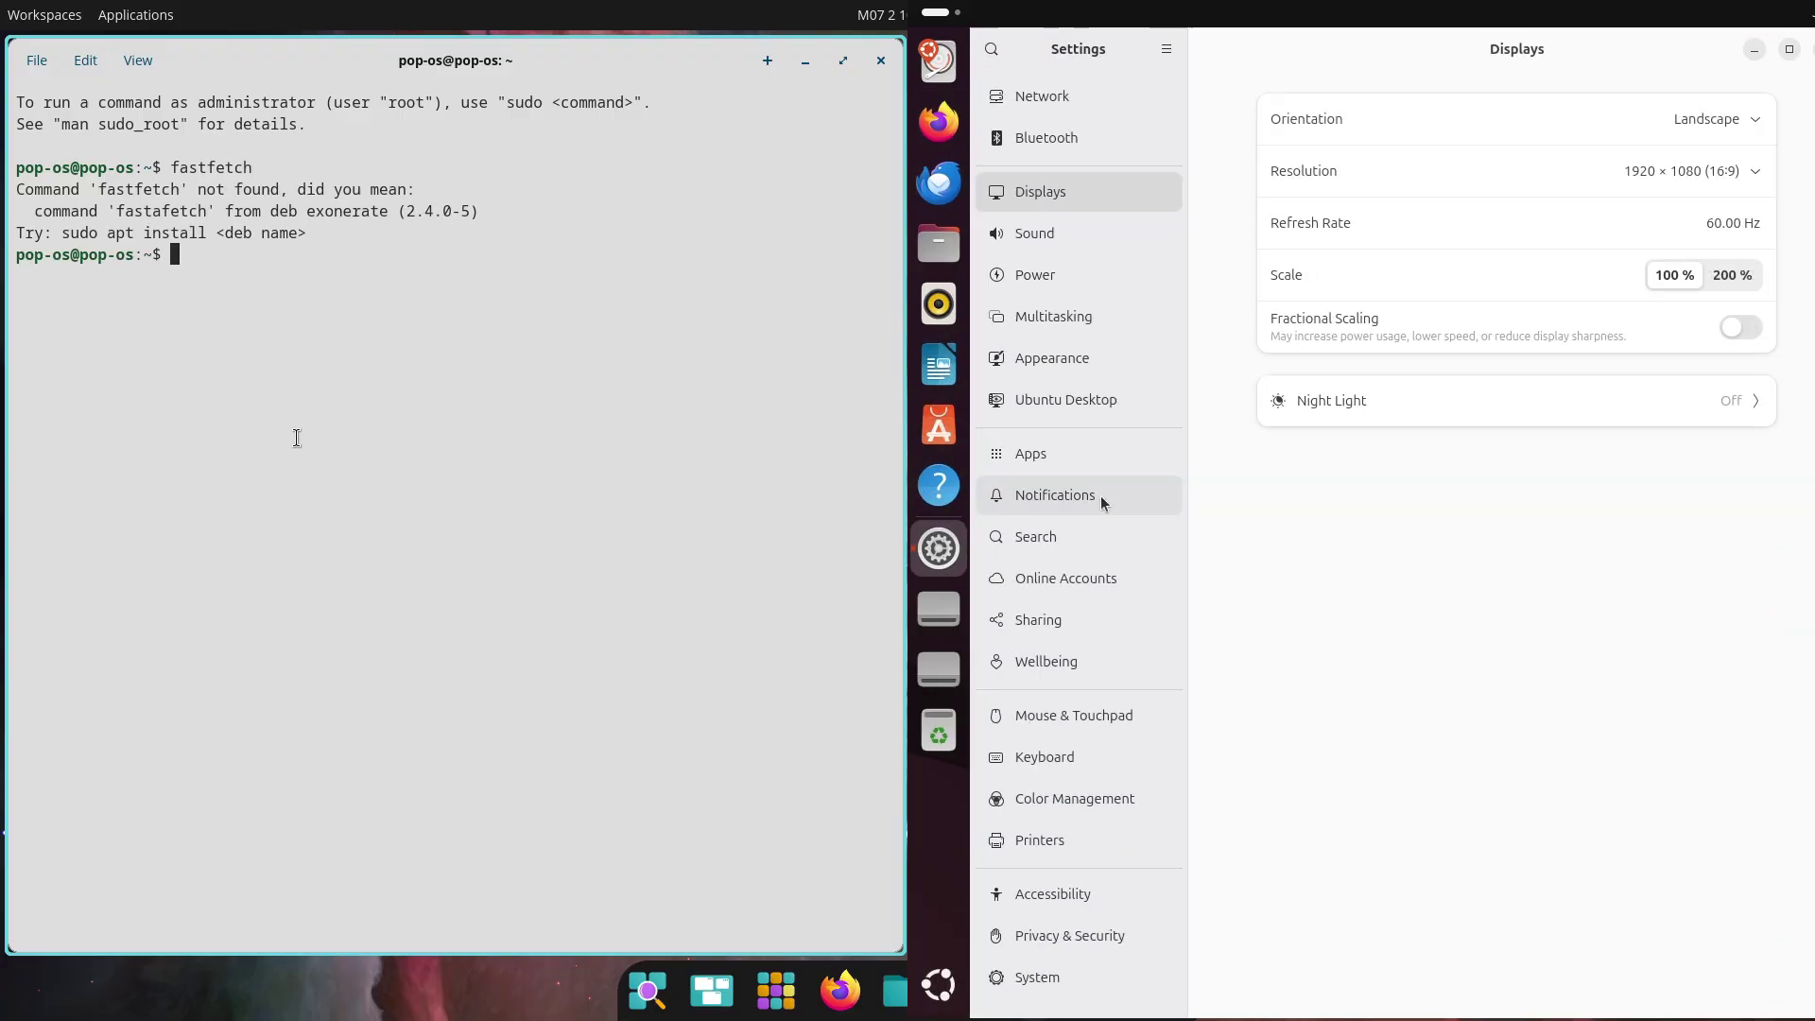
Run 'sudo apt install fastfetch' while opening Ubuntu's System > About details
type("sudo ap")
left_click(1110, 973)
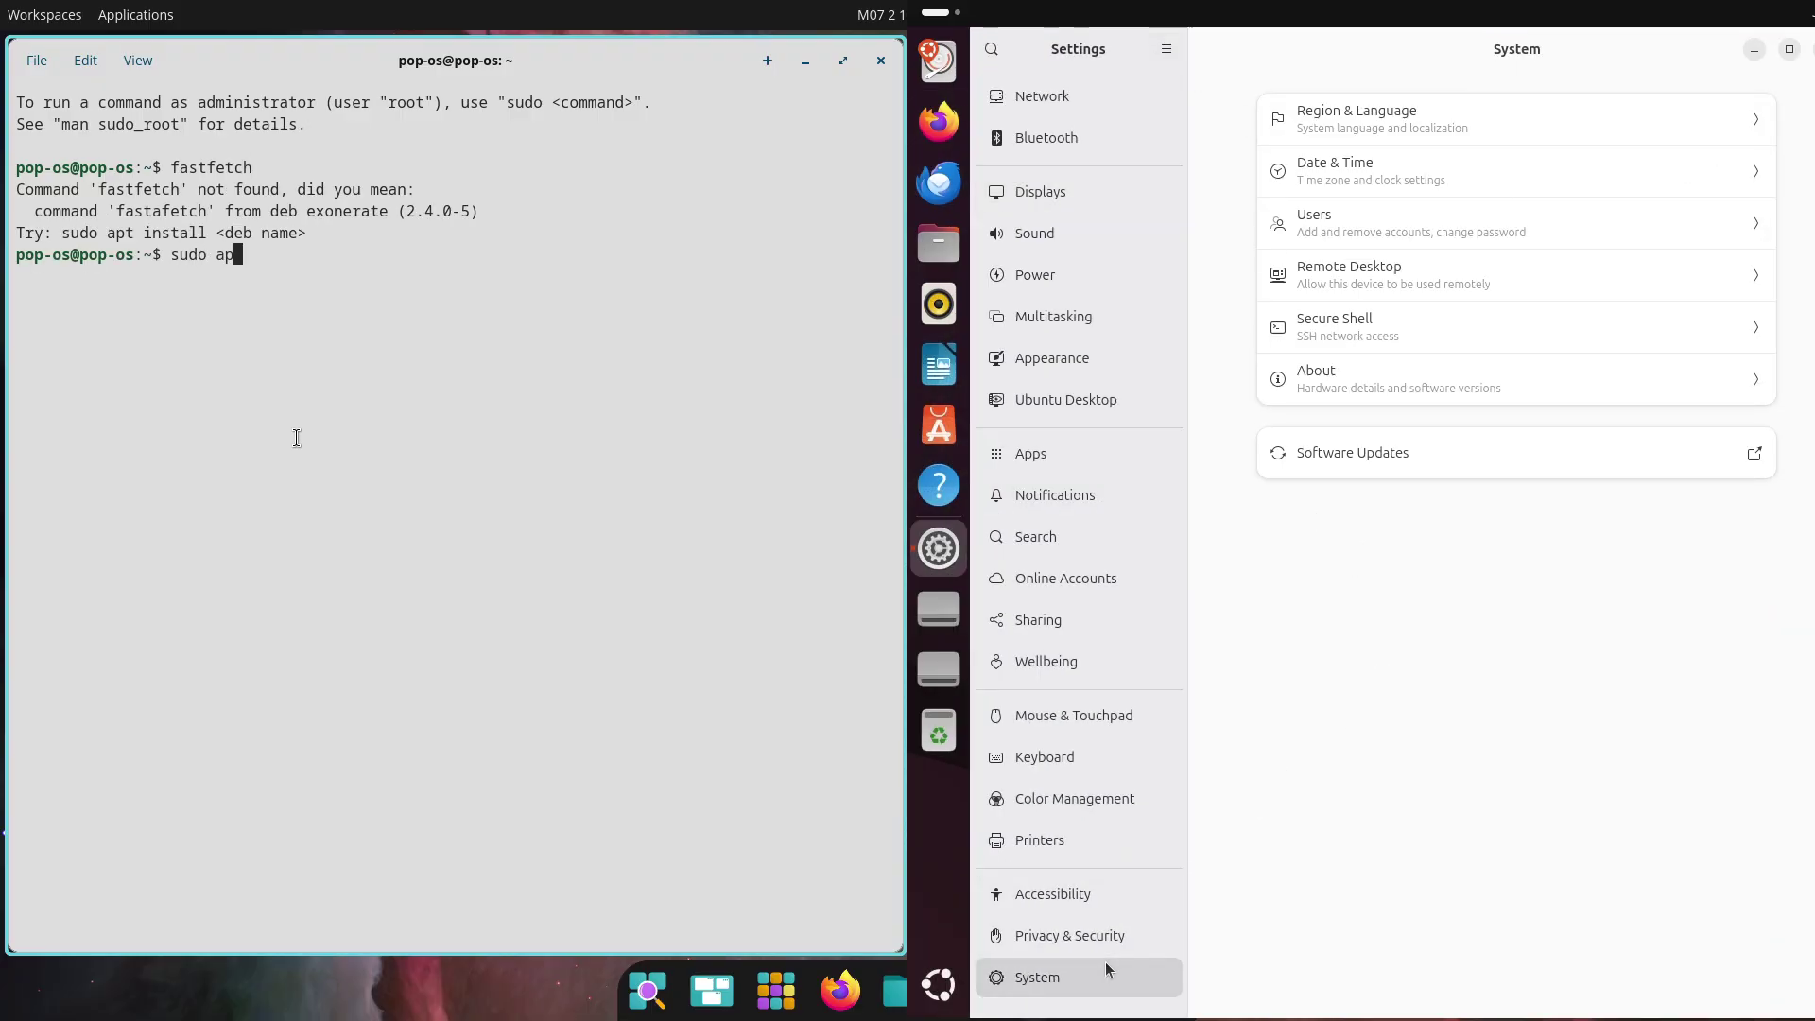
type("t insta")
left_click(1321, 380)
type("ll fast")
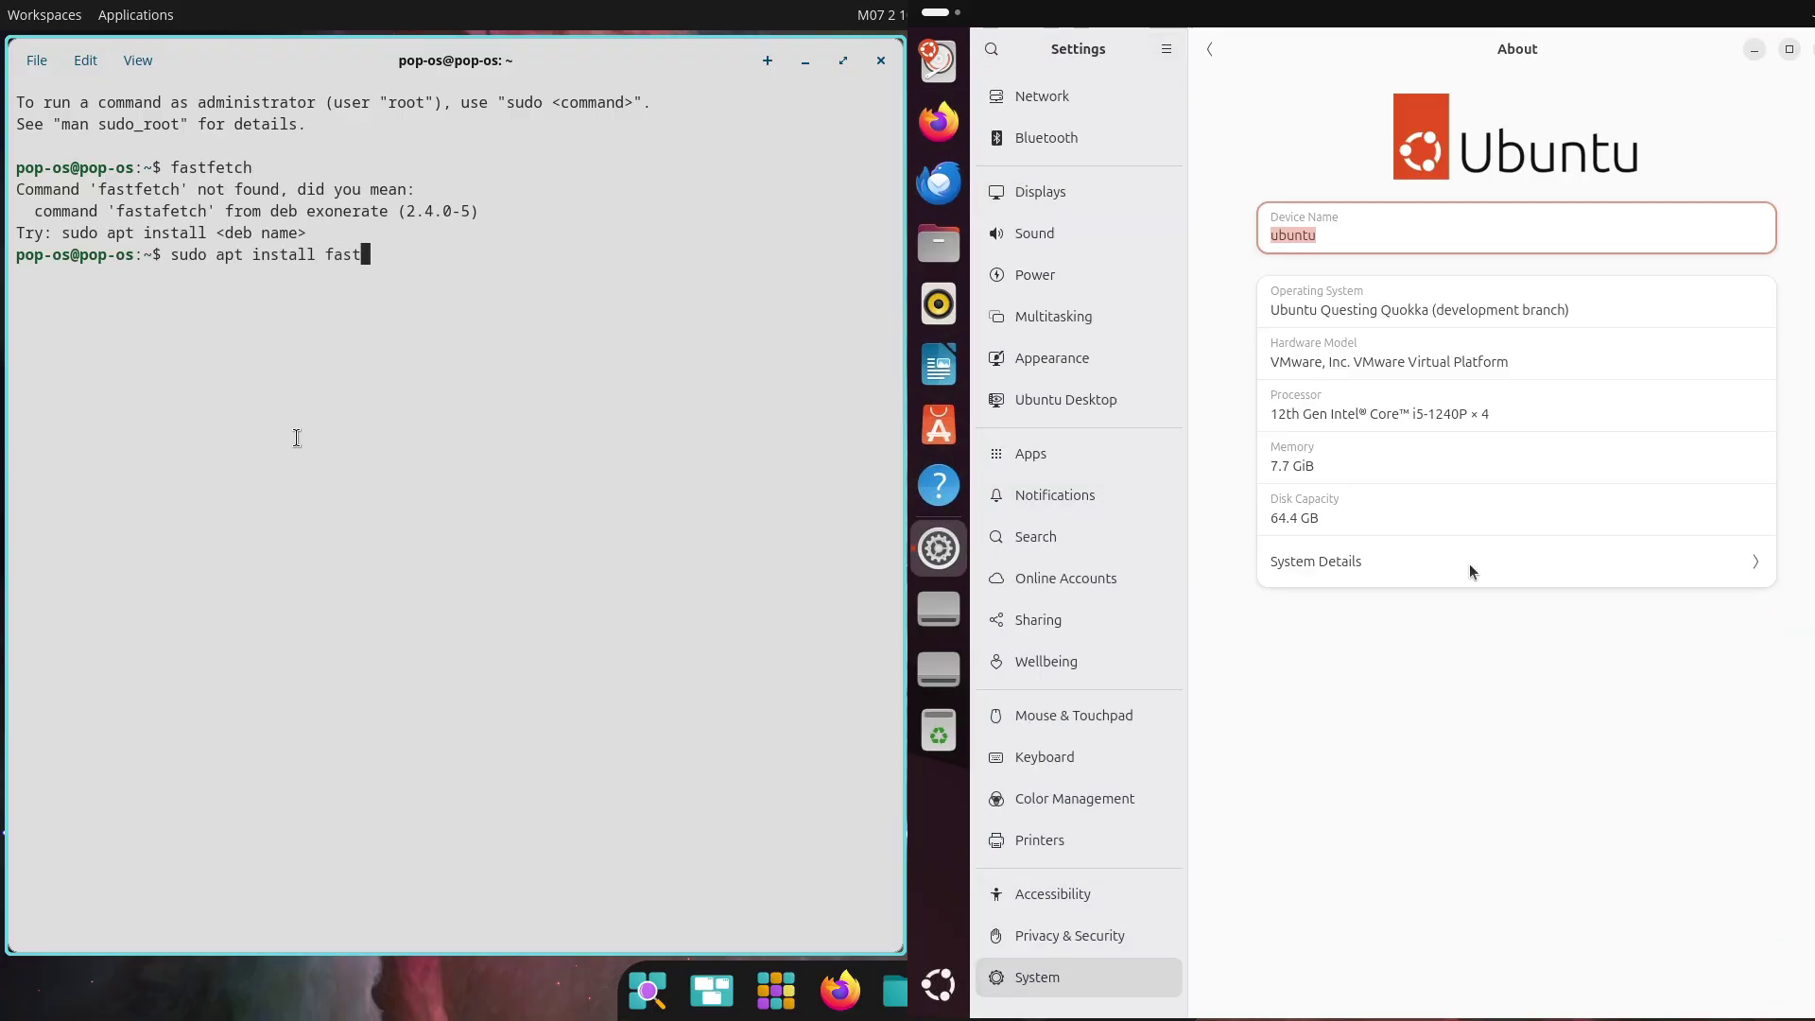
type("fetc")
left_click(1400, 566)
type("h")
key("Return")
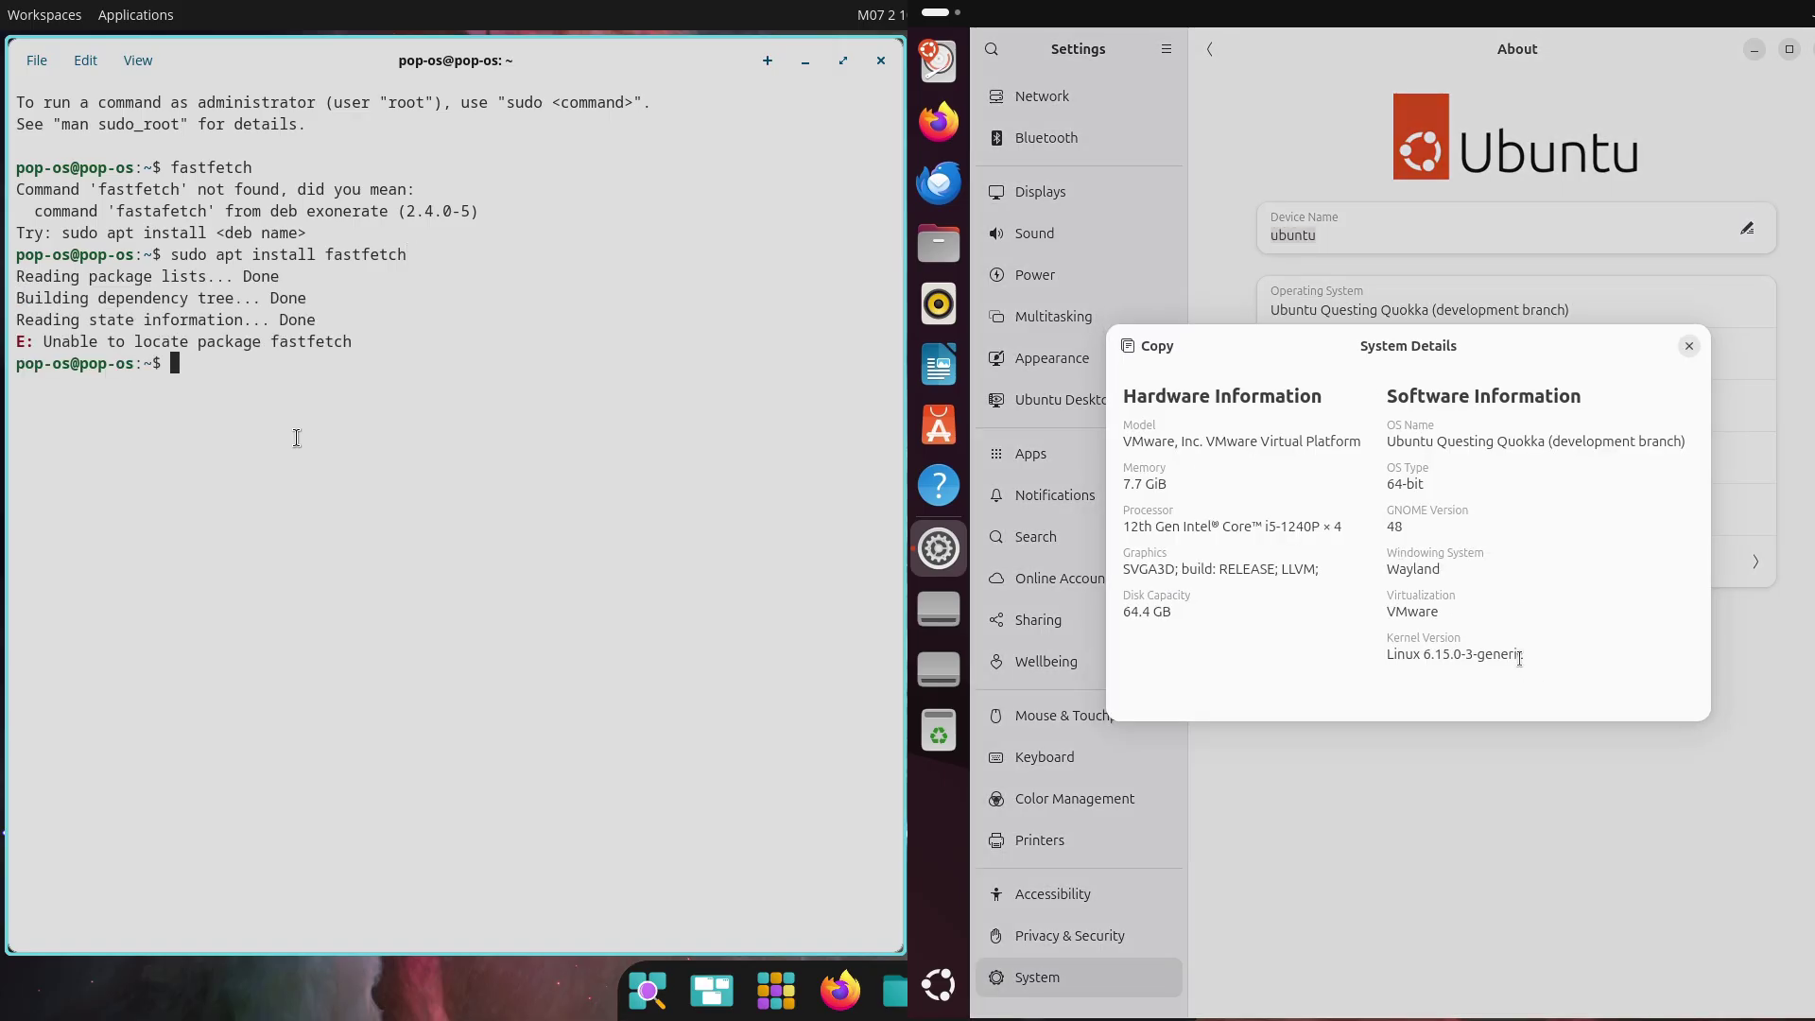
Try neofetch, then run 'sudo apt install neofetch' and close the system details
type("neofetch")
key("Return")
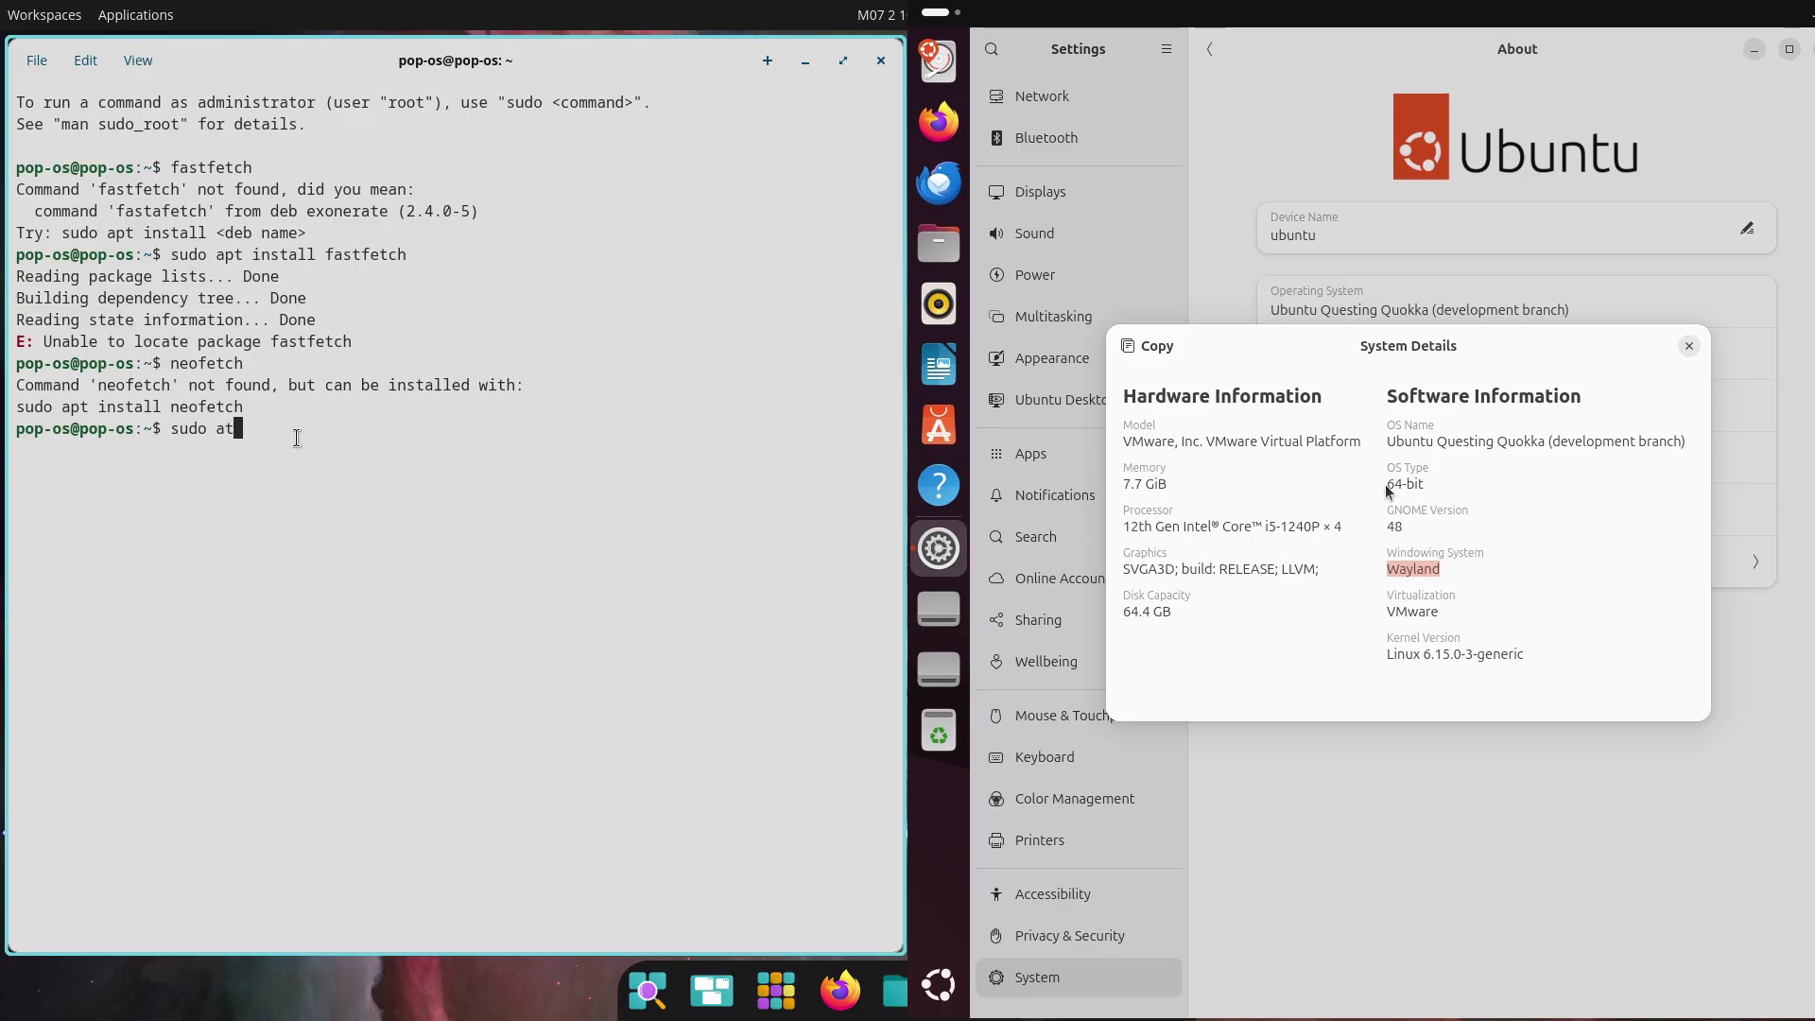
type("sudo apt insta")
left_click(1689, 346)
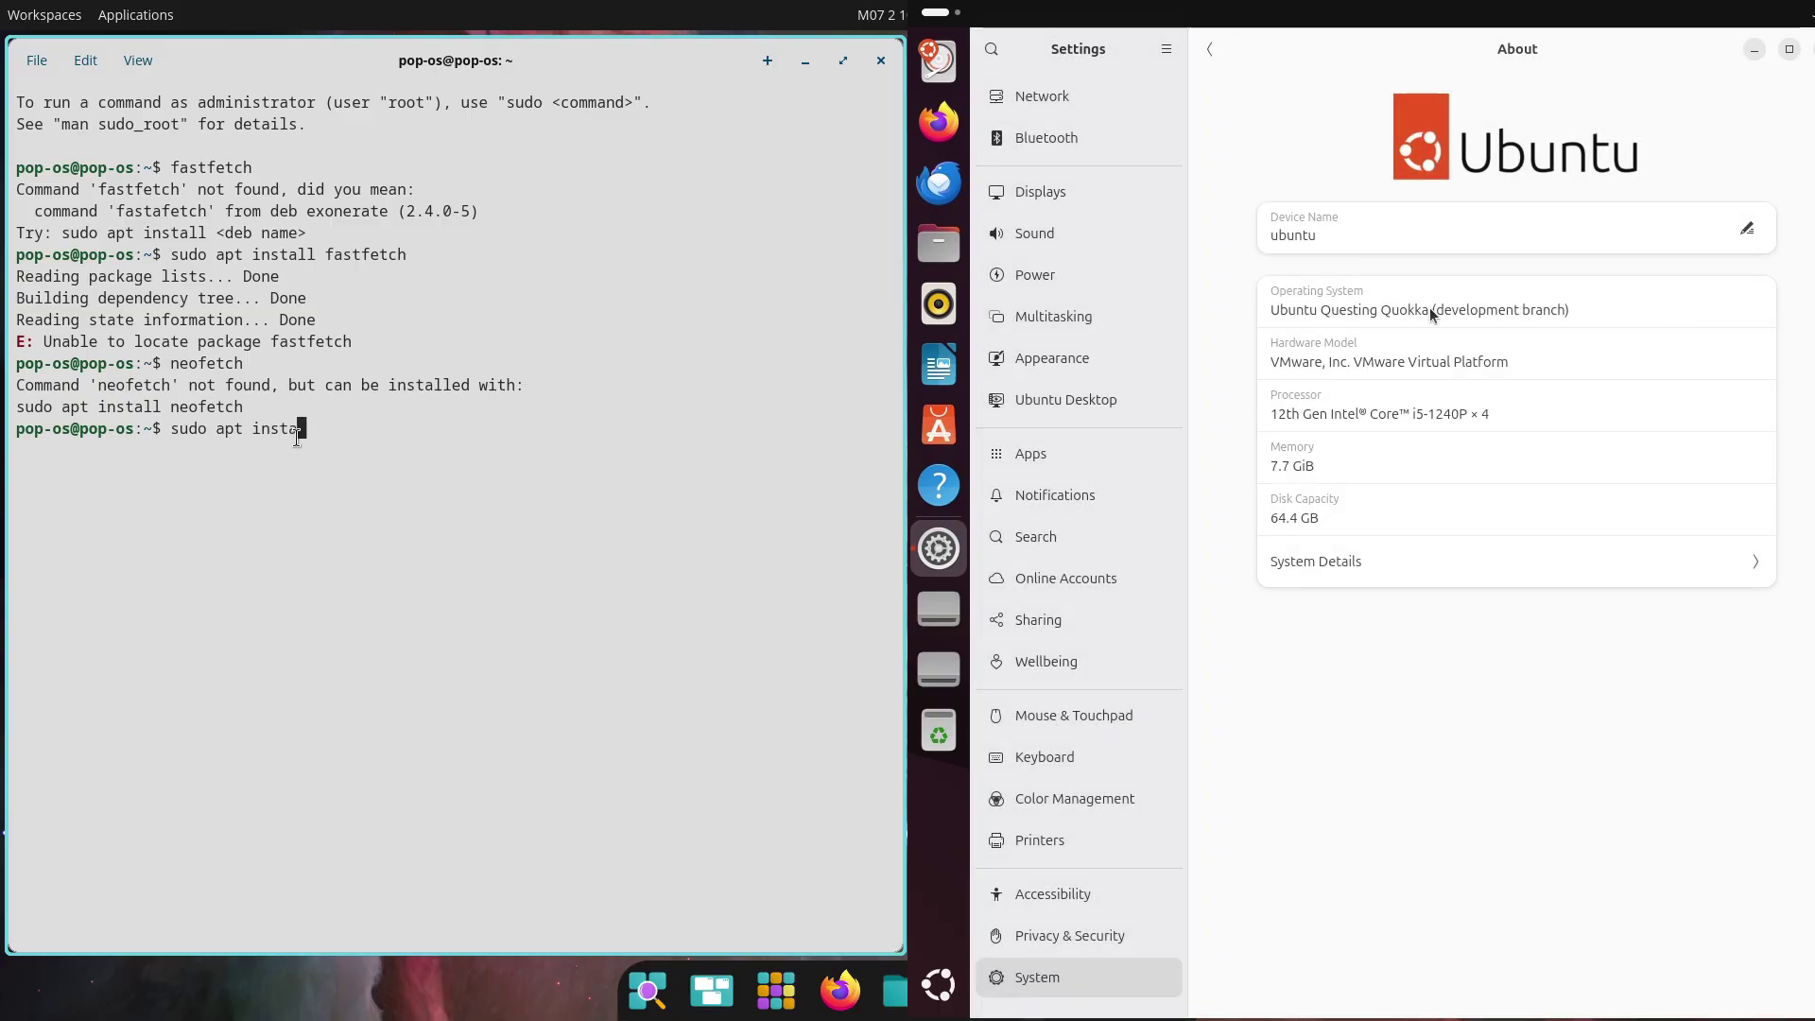
type("tch")
left_click_drag(1275, 315, 1570, 312)
key("Return")
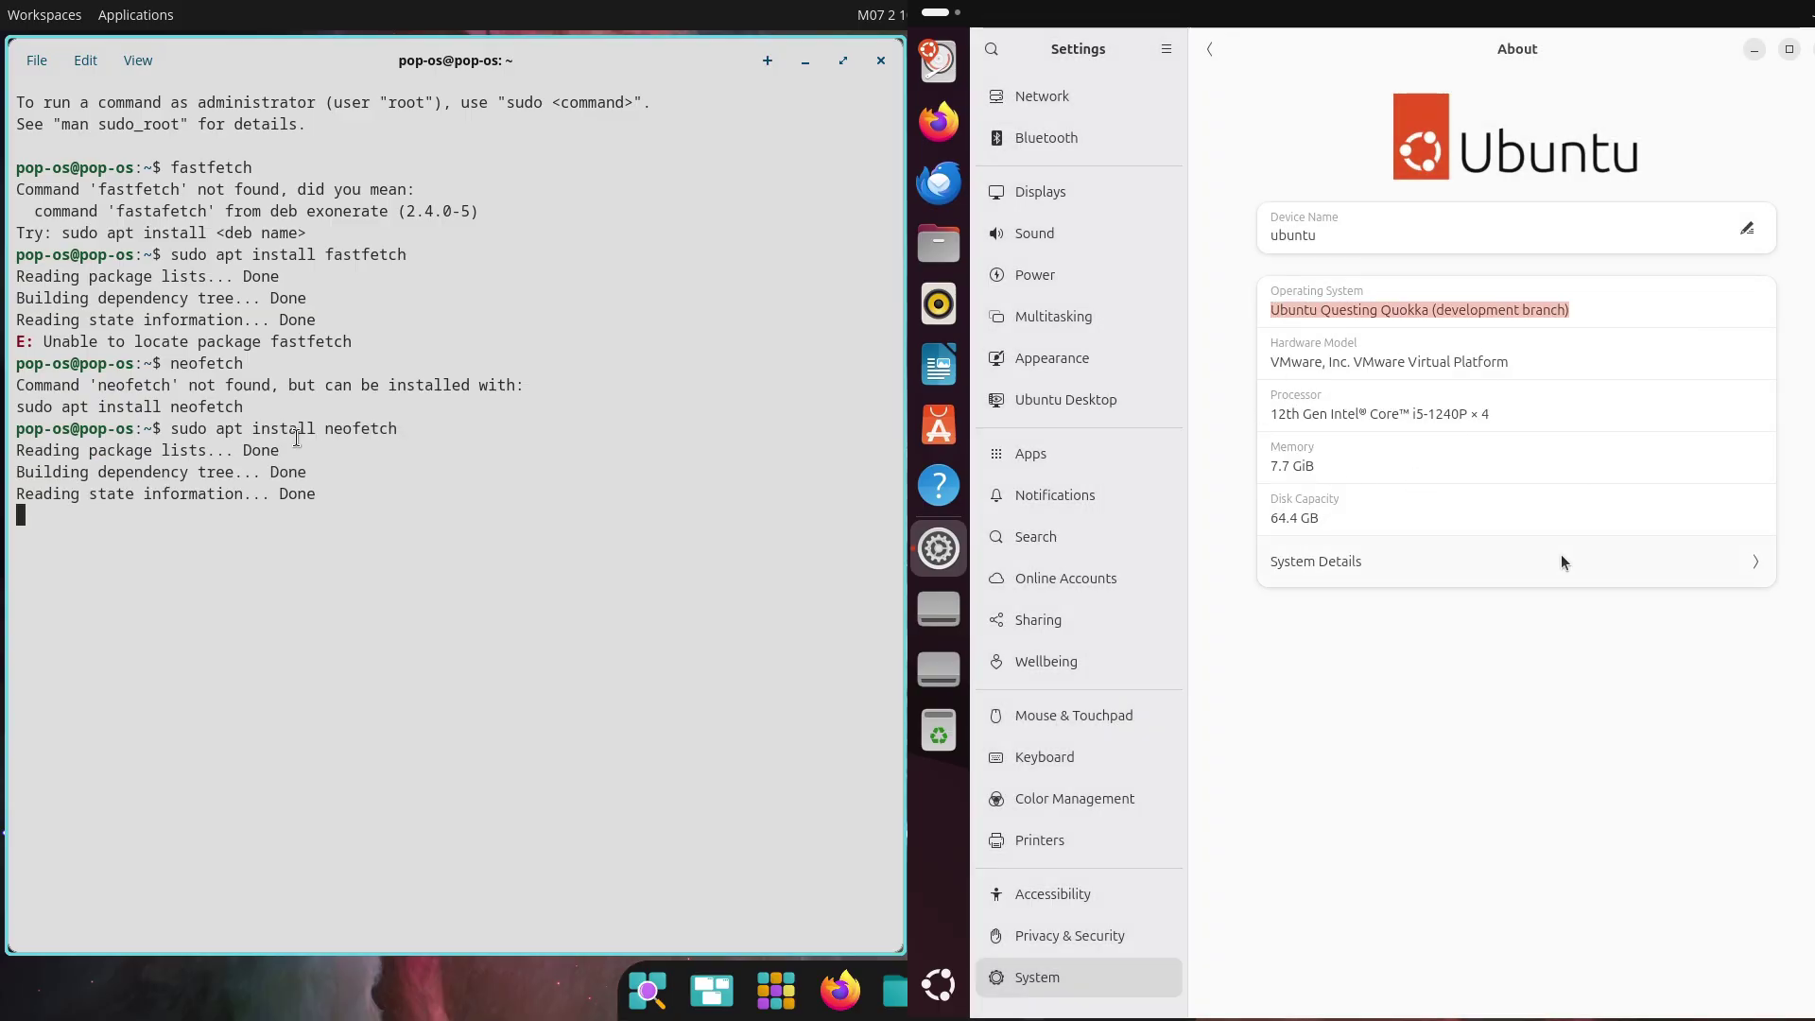
Confirm the neofetch install with y and browse the Network through Power settings pages
type("y")
key("Return")
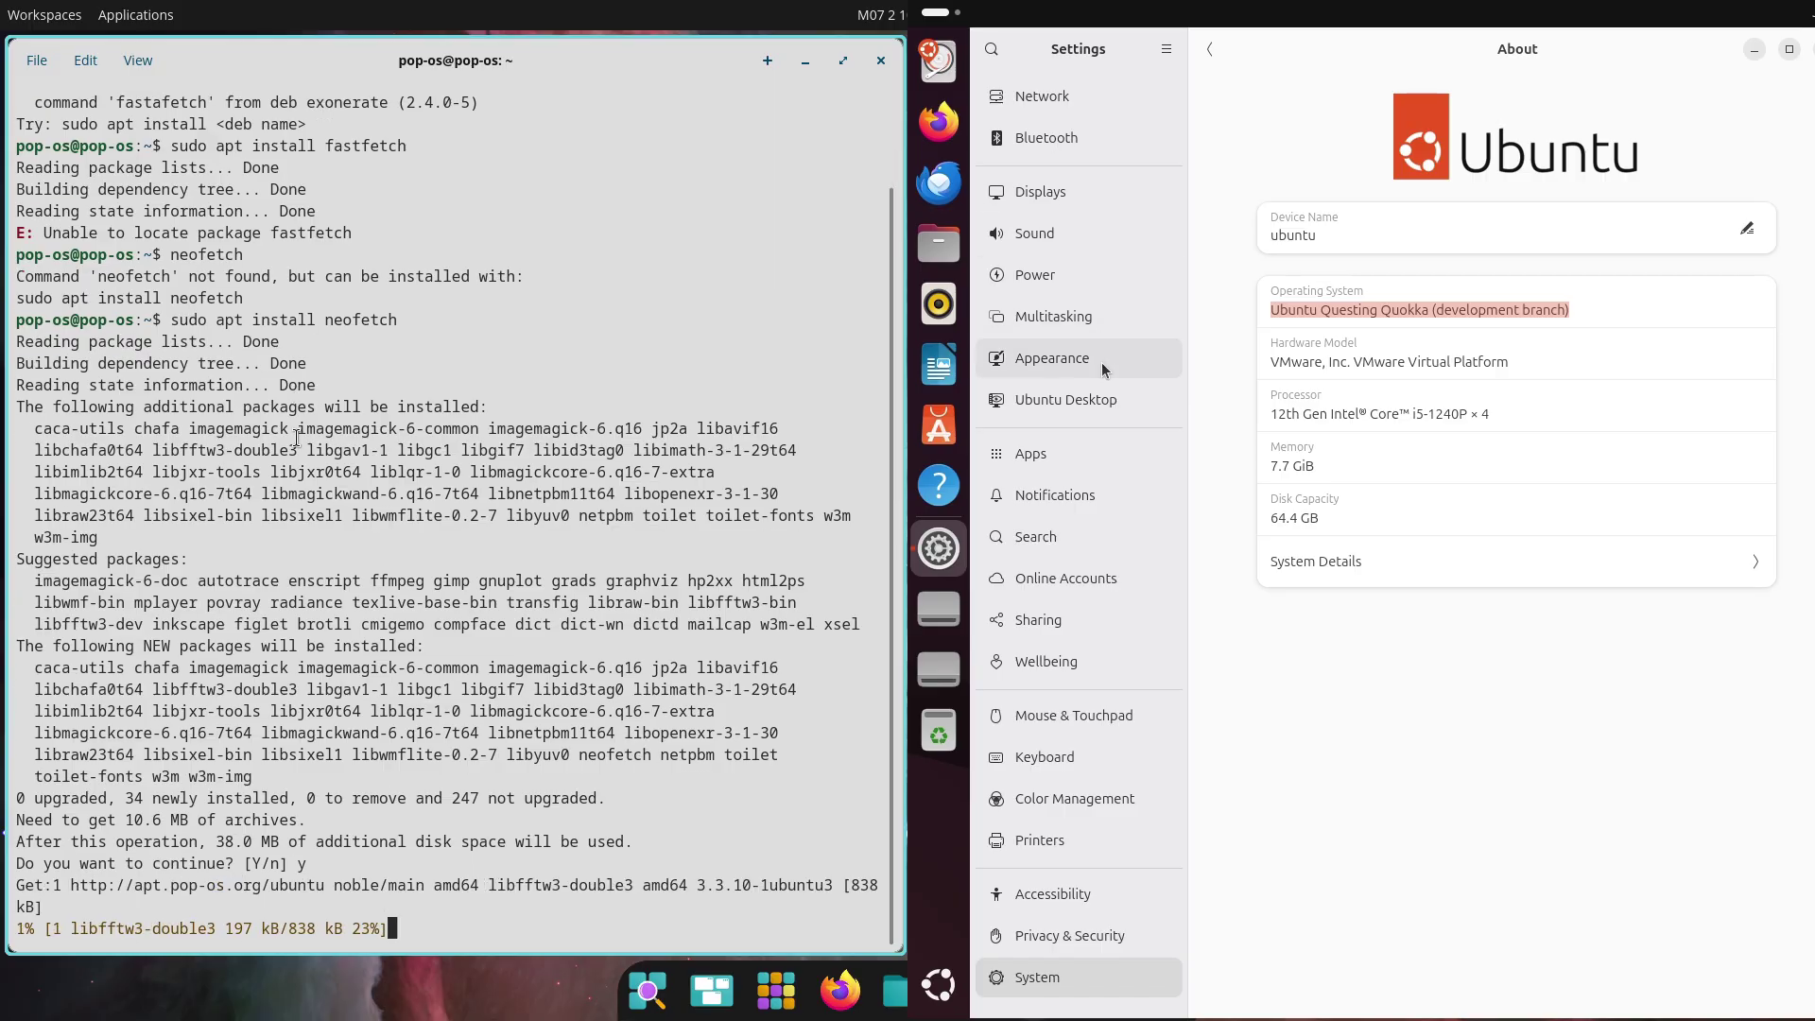
left_click(1106, 99)
left_click(1110, 144)
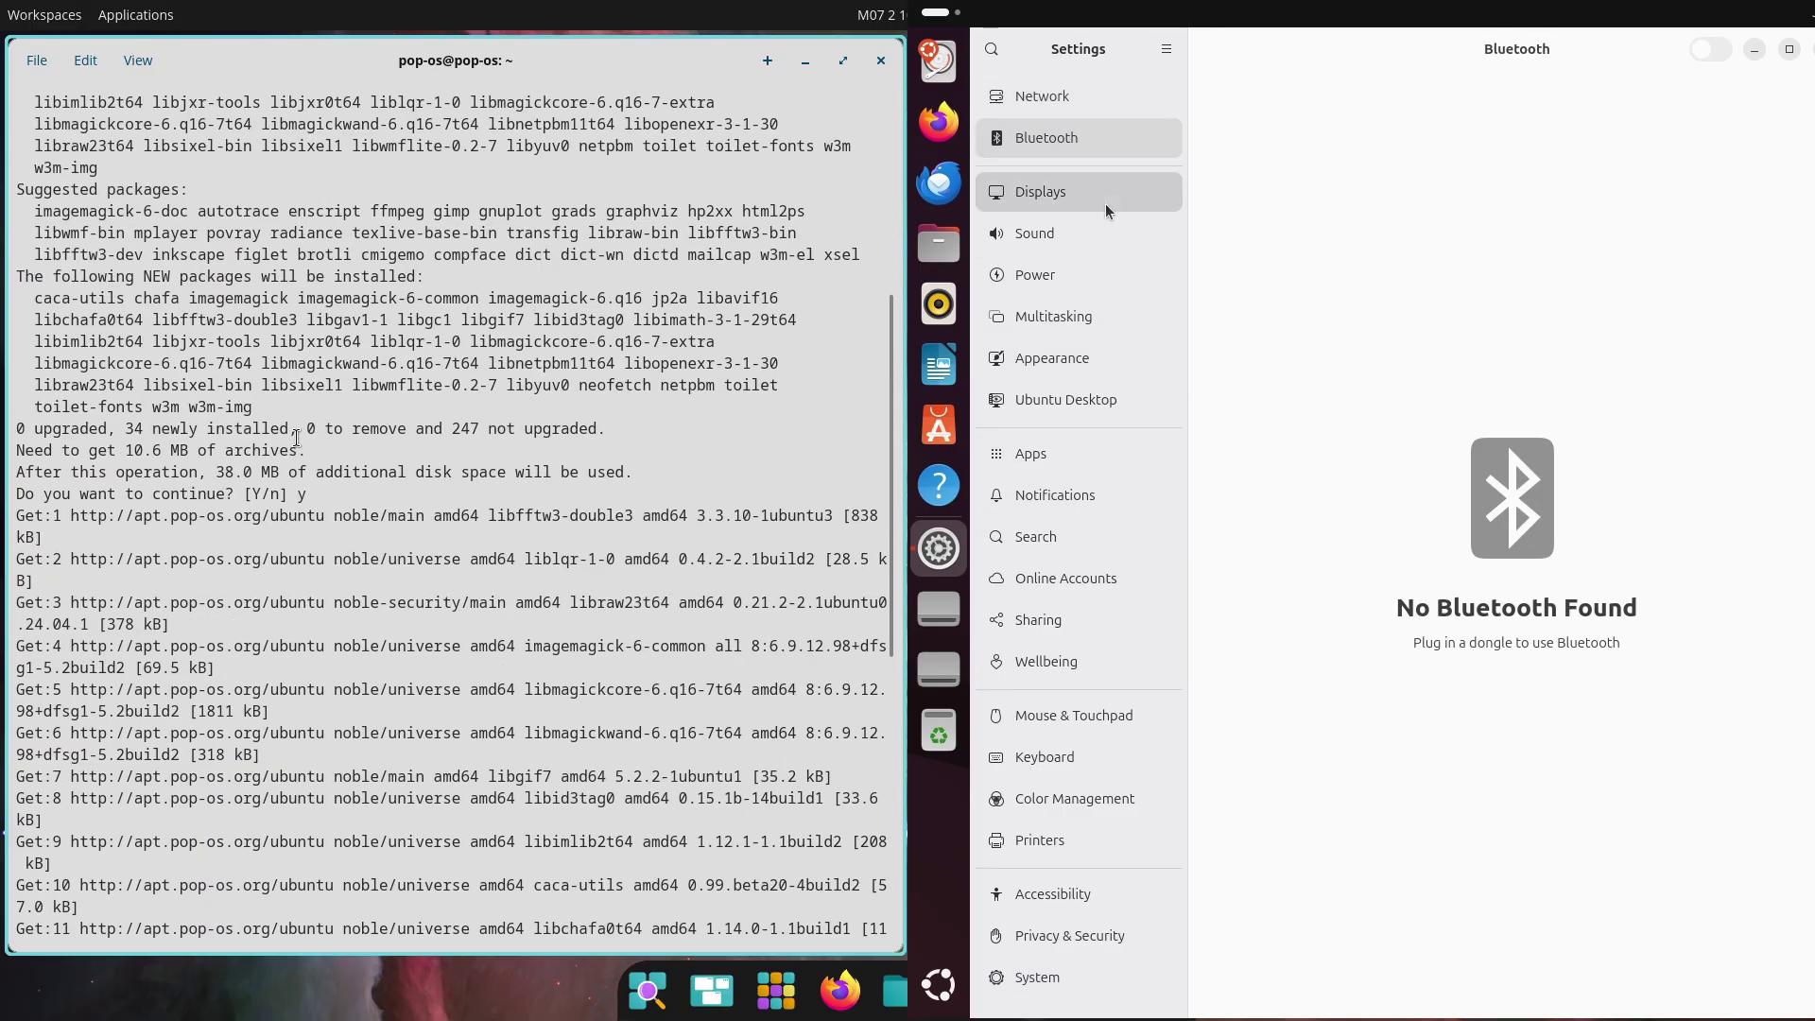
left_click(1104, 200)
left_click(1419, 412)
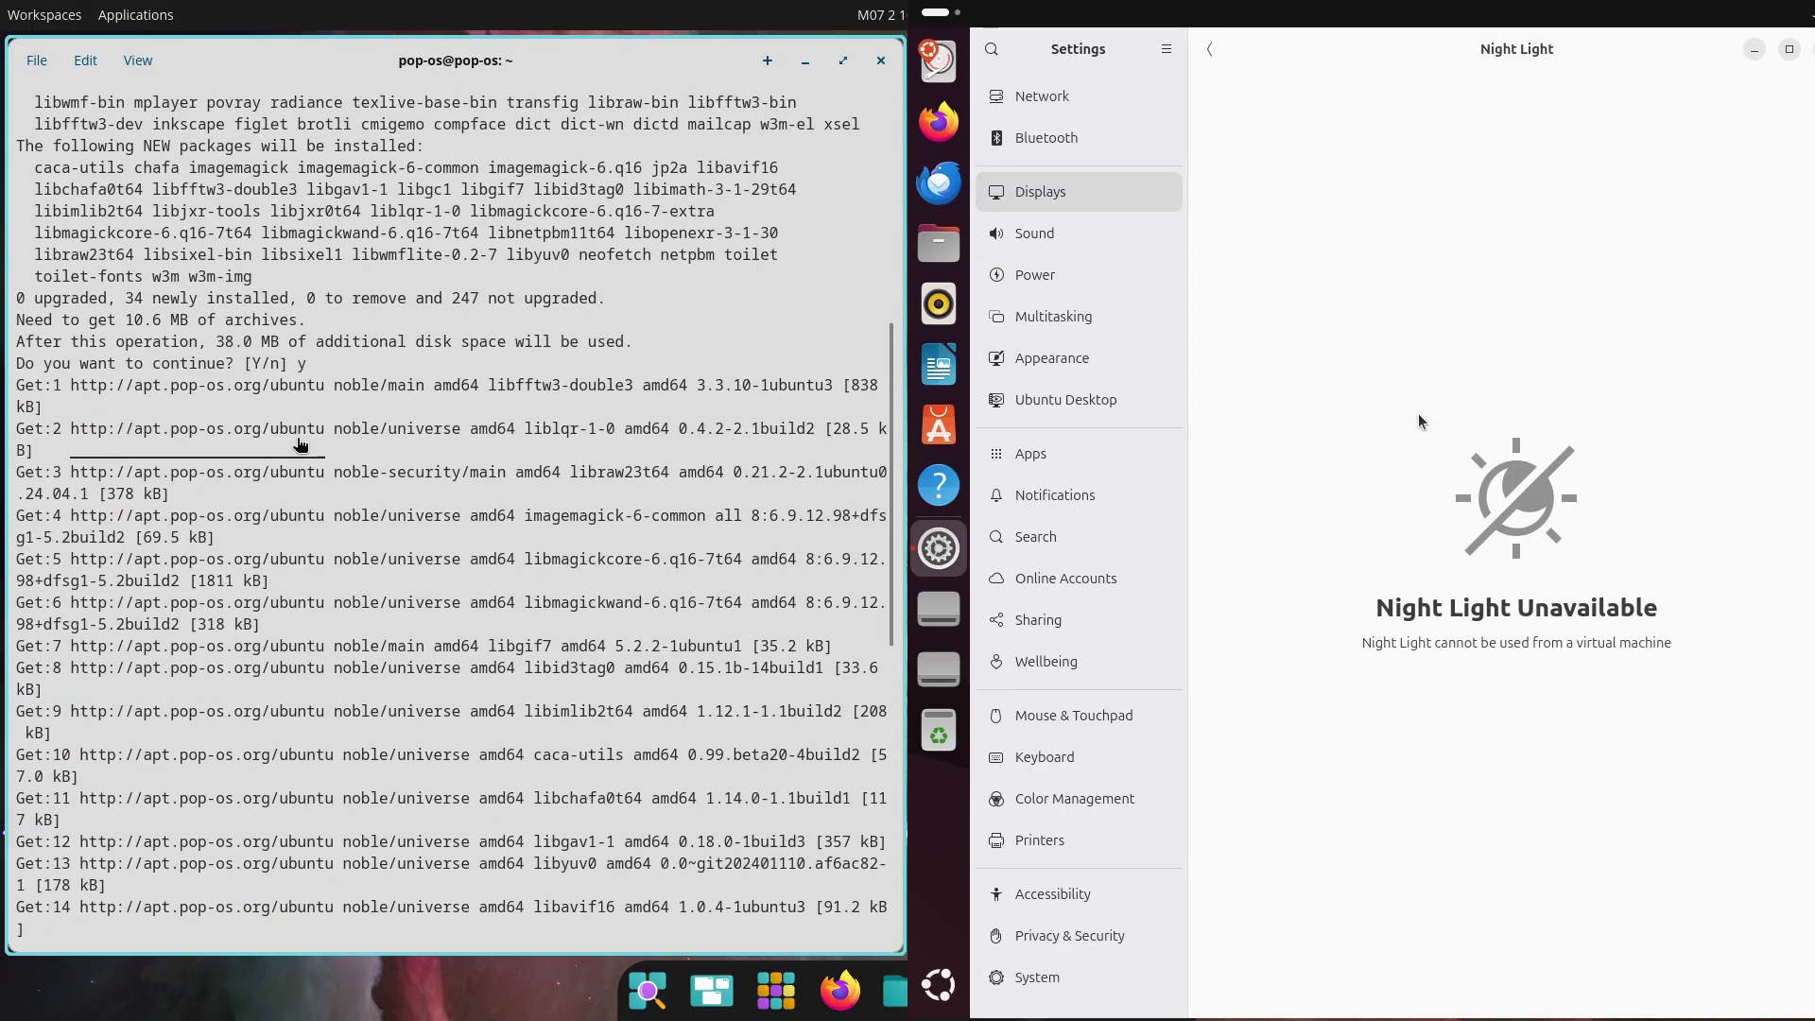
left_click(1114, 227)
left_click(1112, 279)
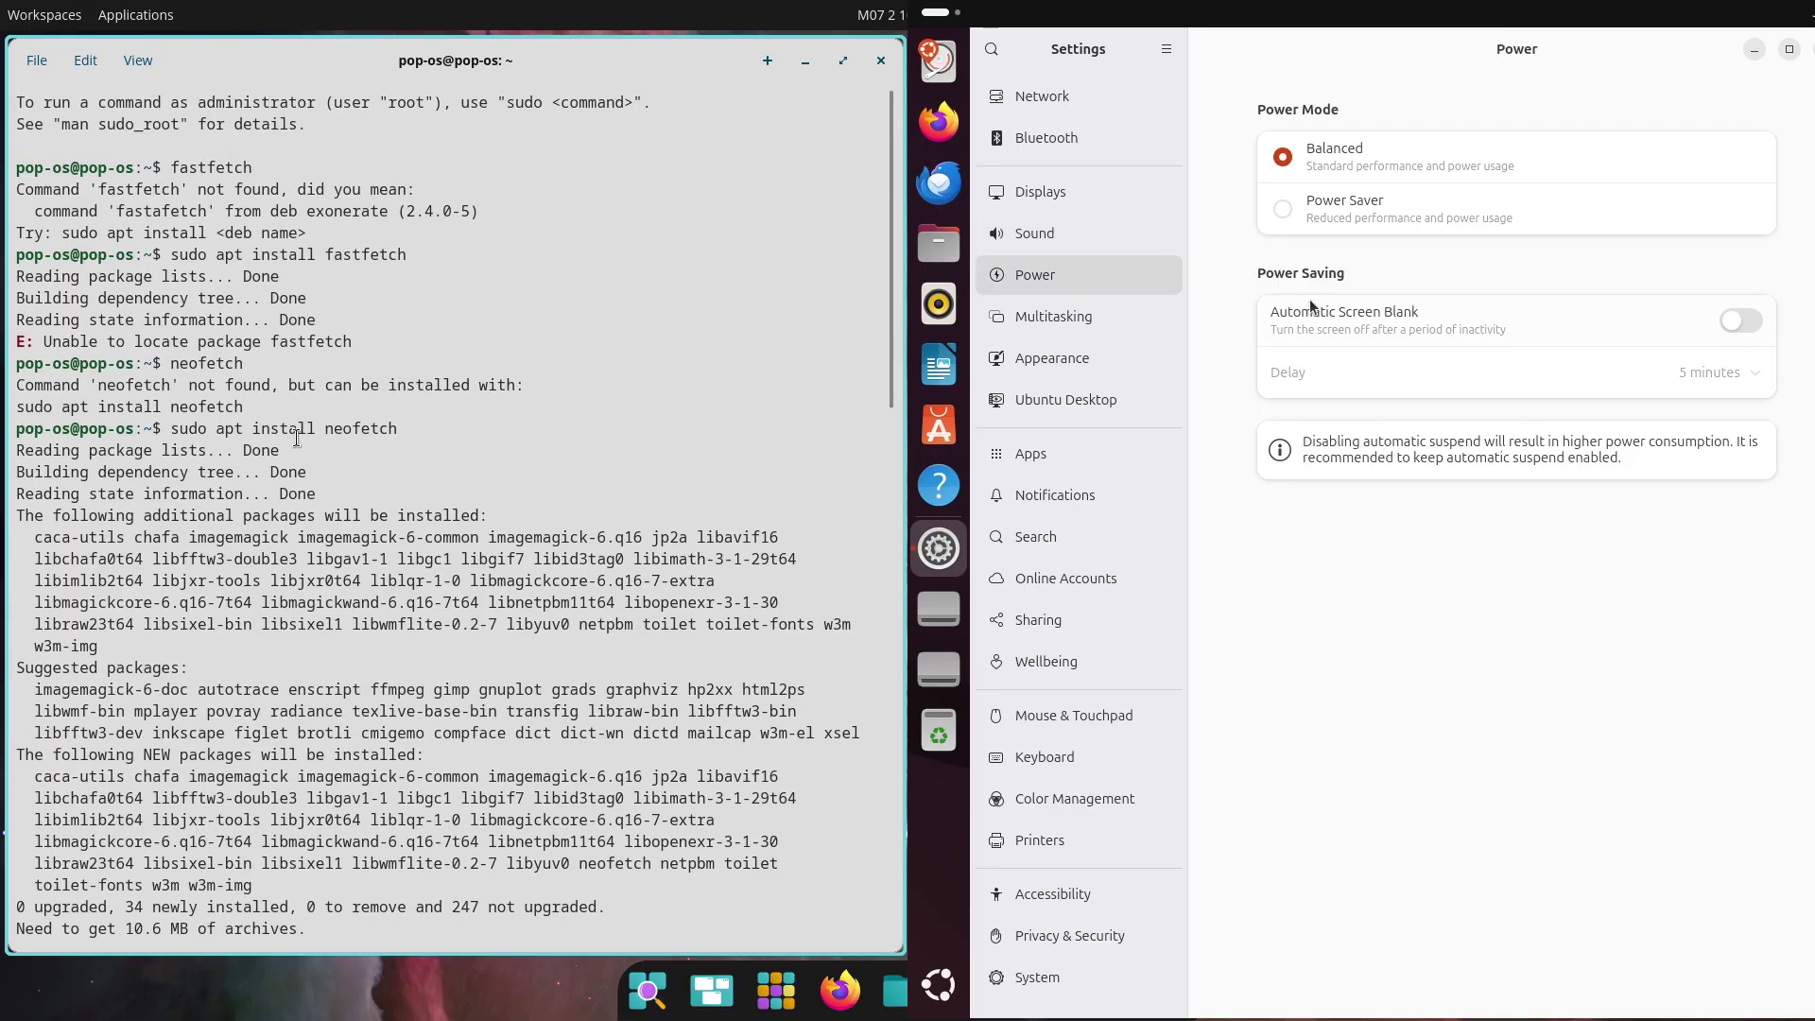
Browse the Multitasking, Appearance, Ubuntu Desktop, Apps, Notifications, Search and Online Accounts pages
left_click(1043, 320)
left_click(1050, 359)
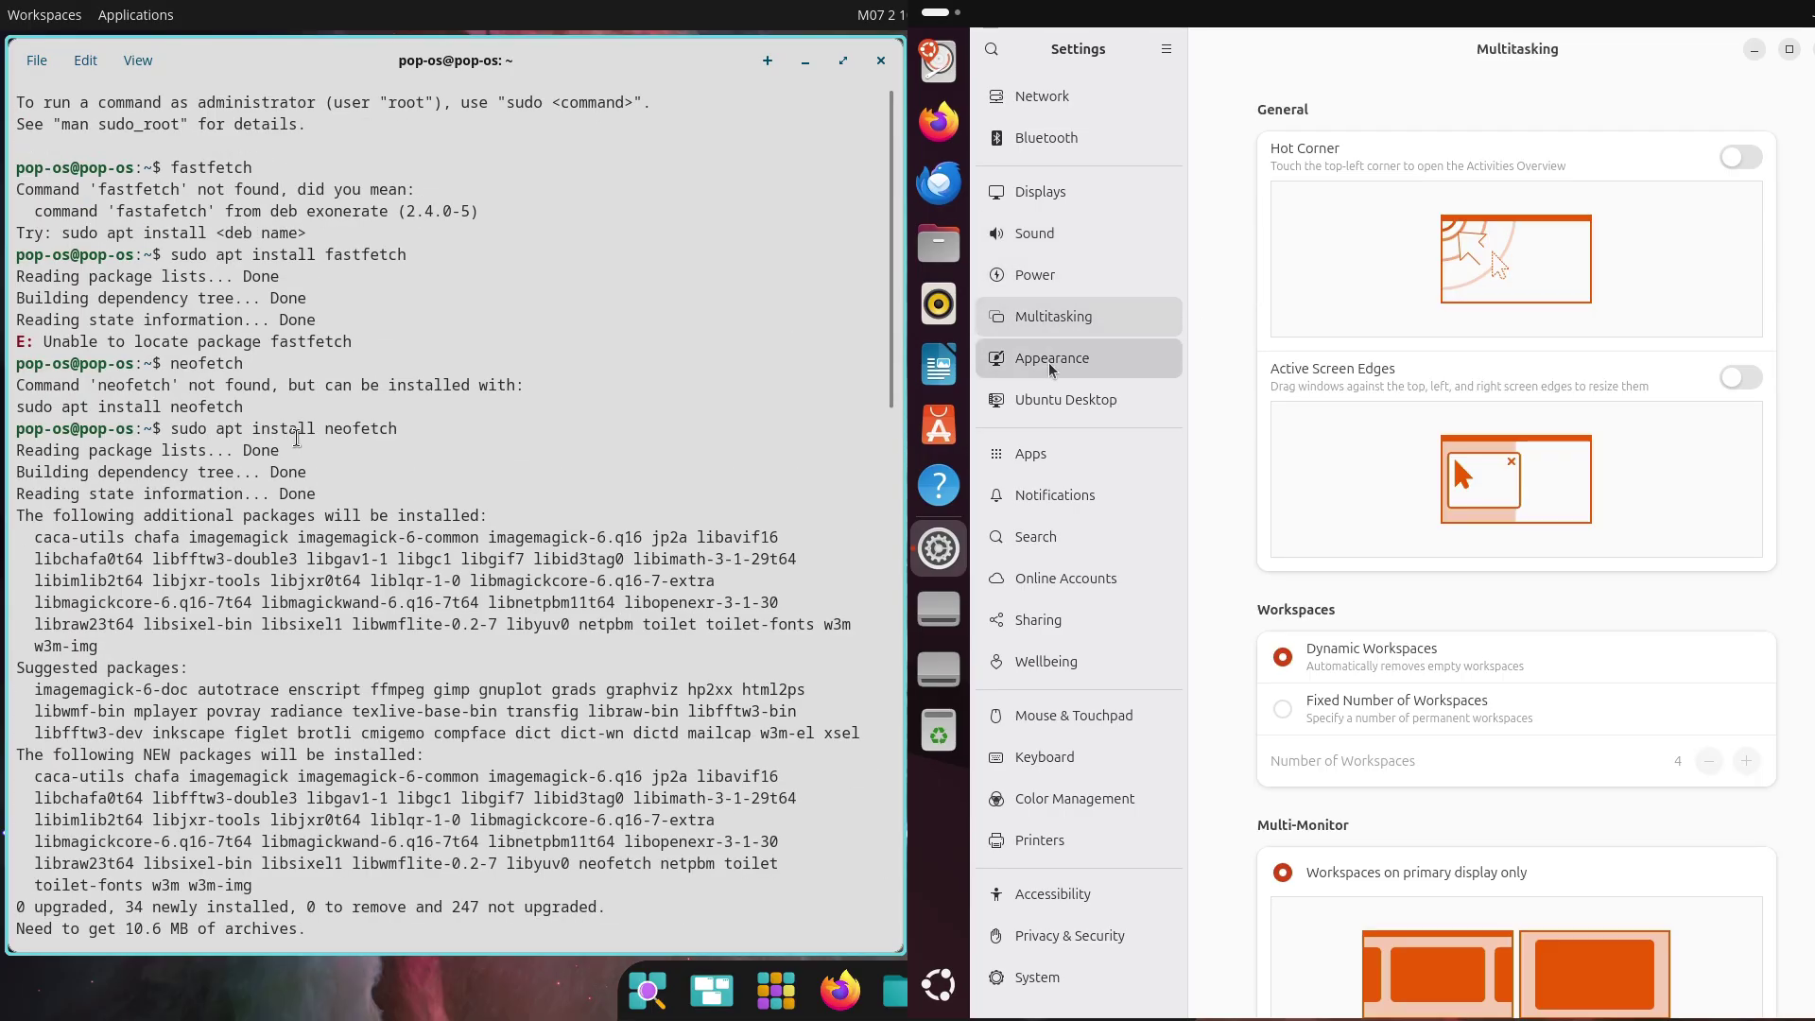
left_click(895, 327)
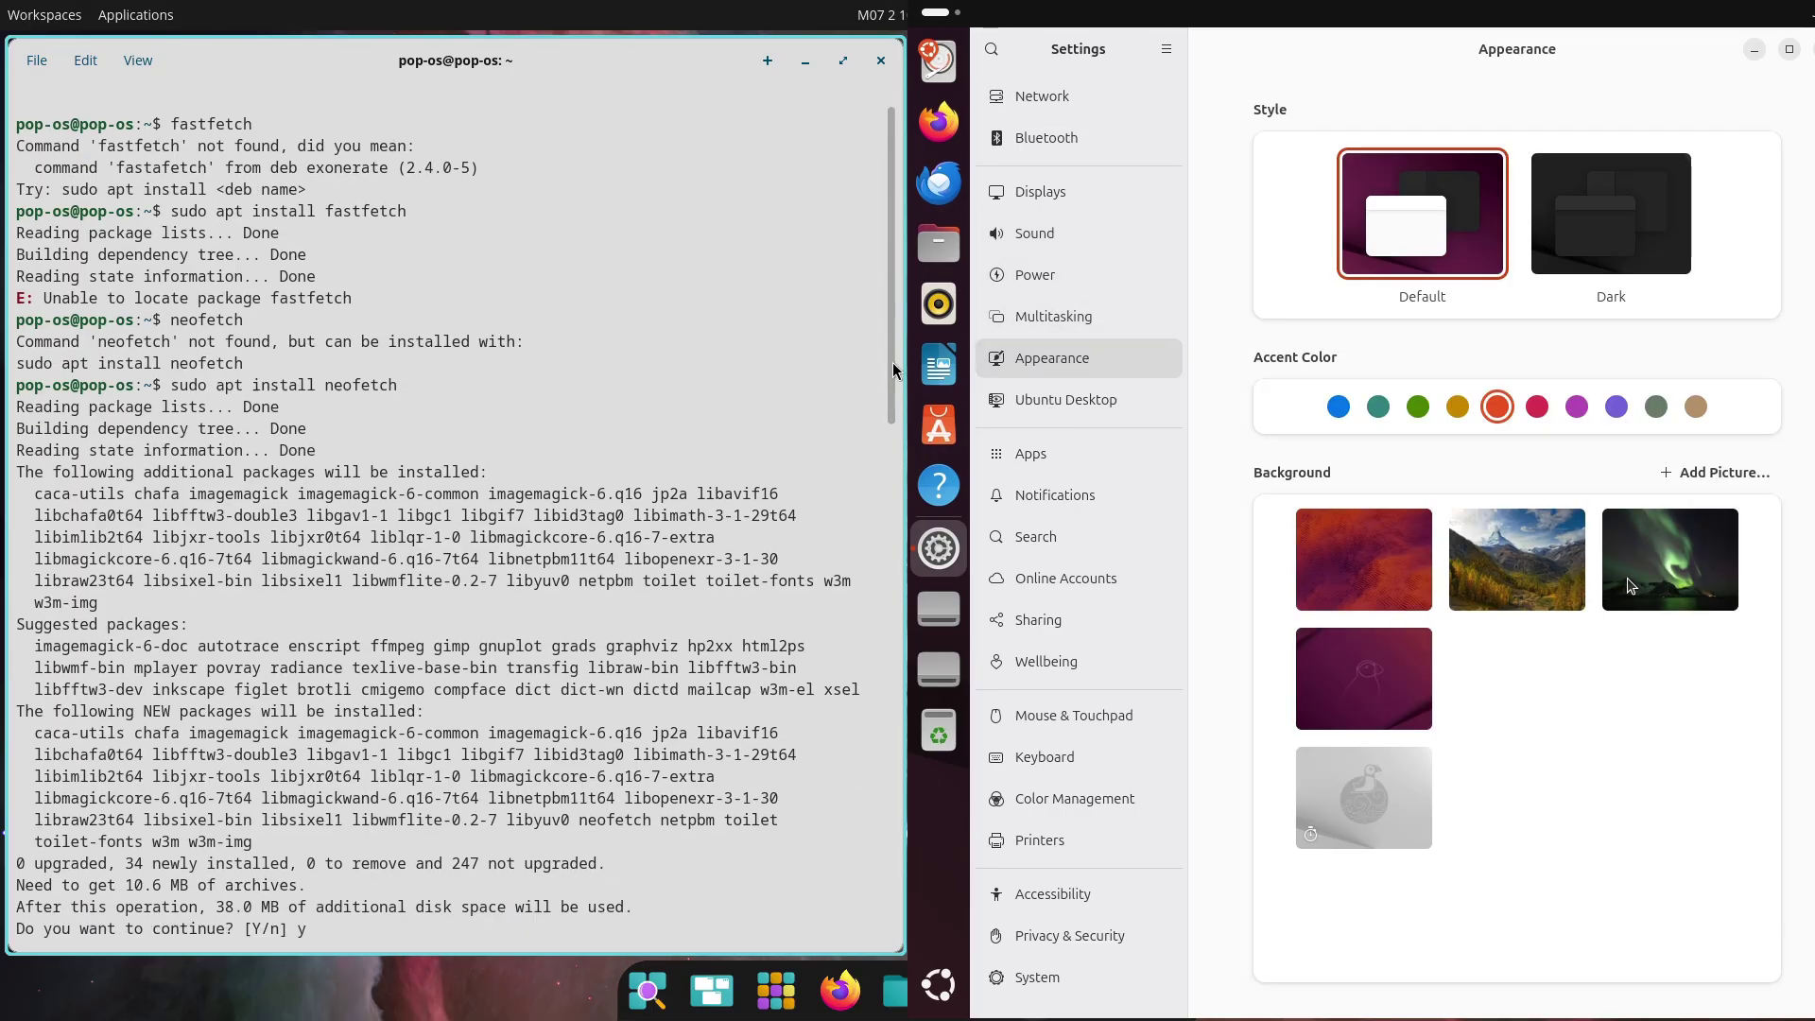
key("Return")
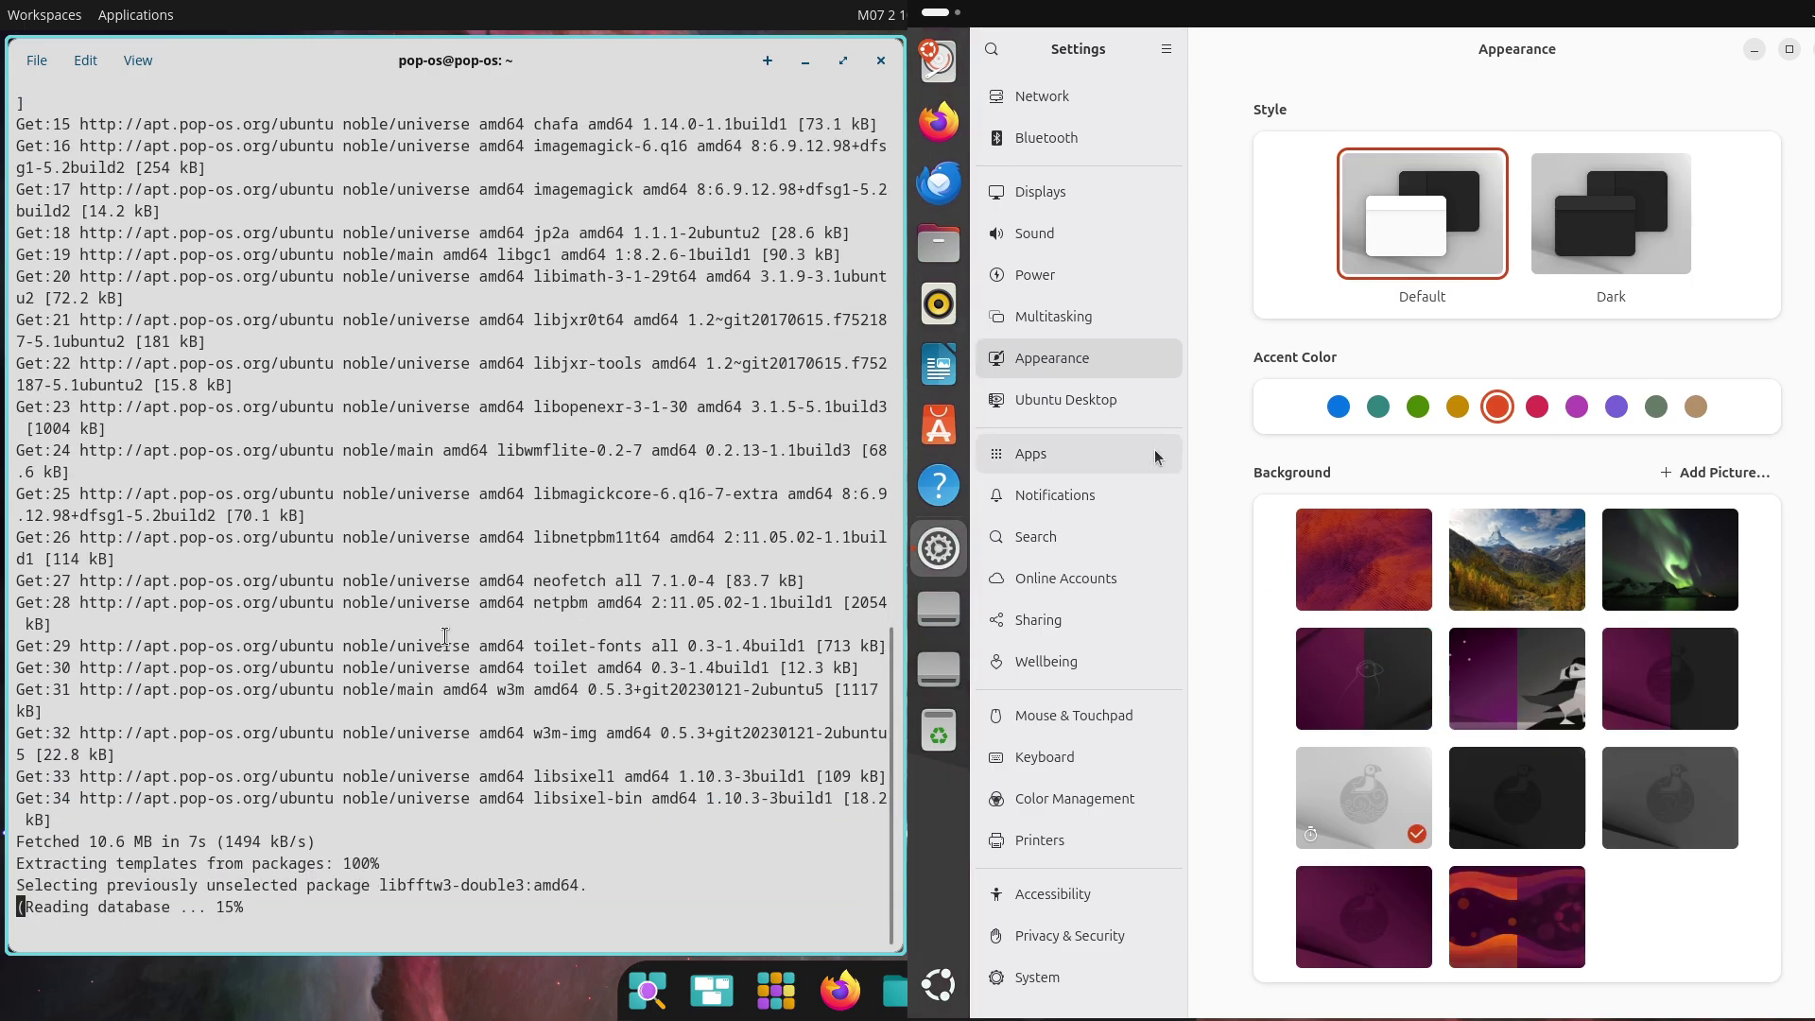
left_click(1108, 400)
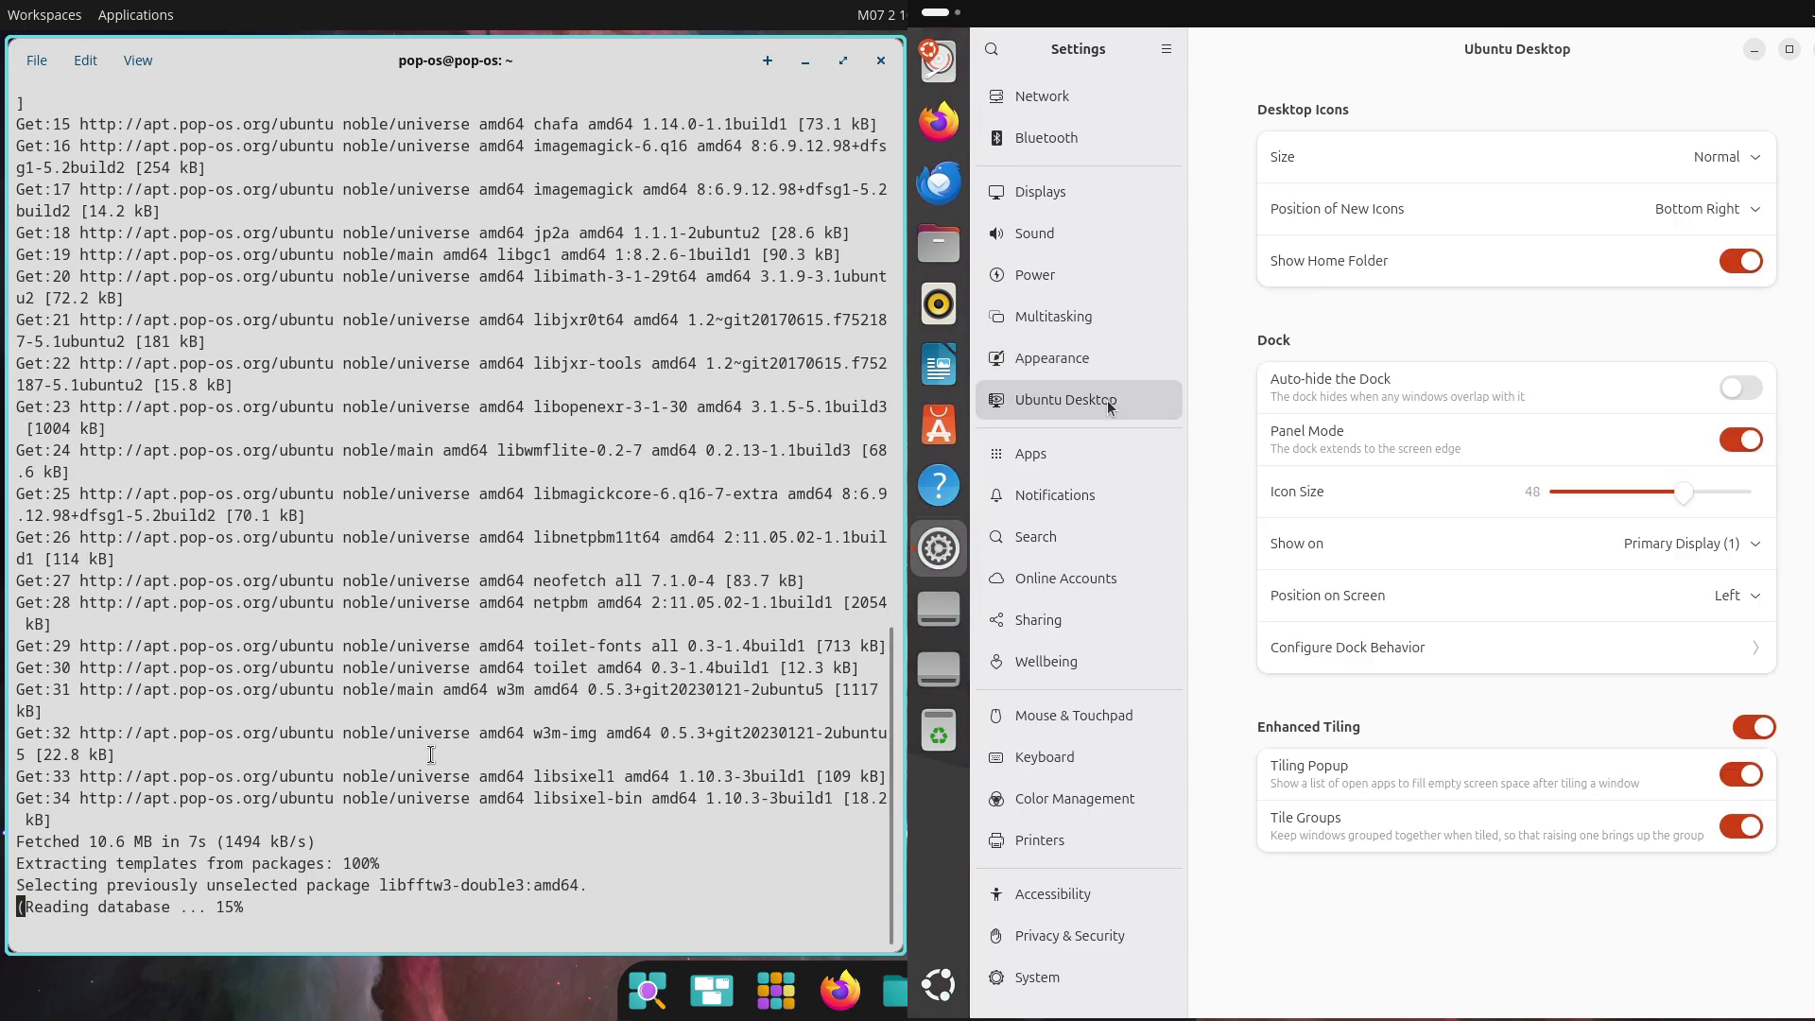
left_click(1109, 459)
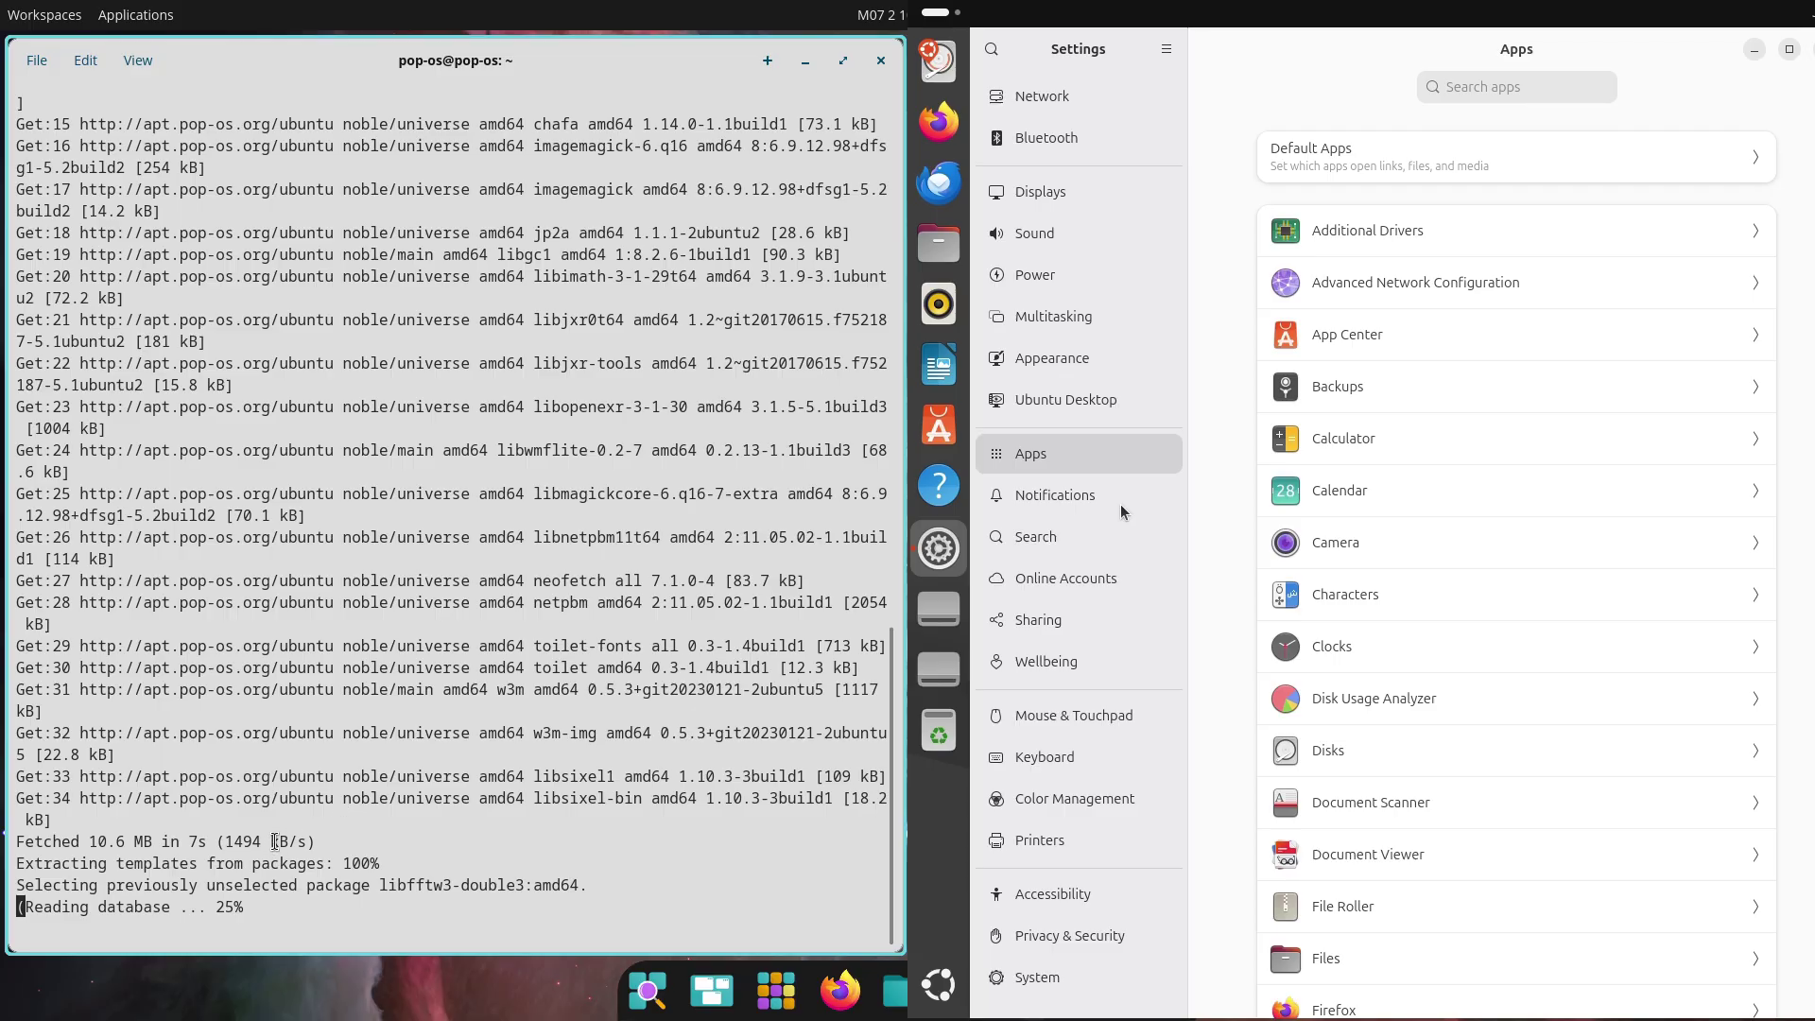
left_click(1122, 511)
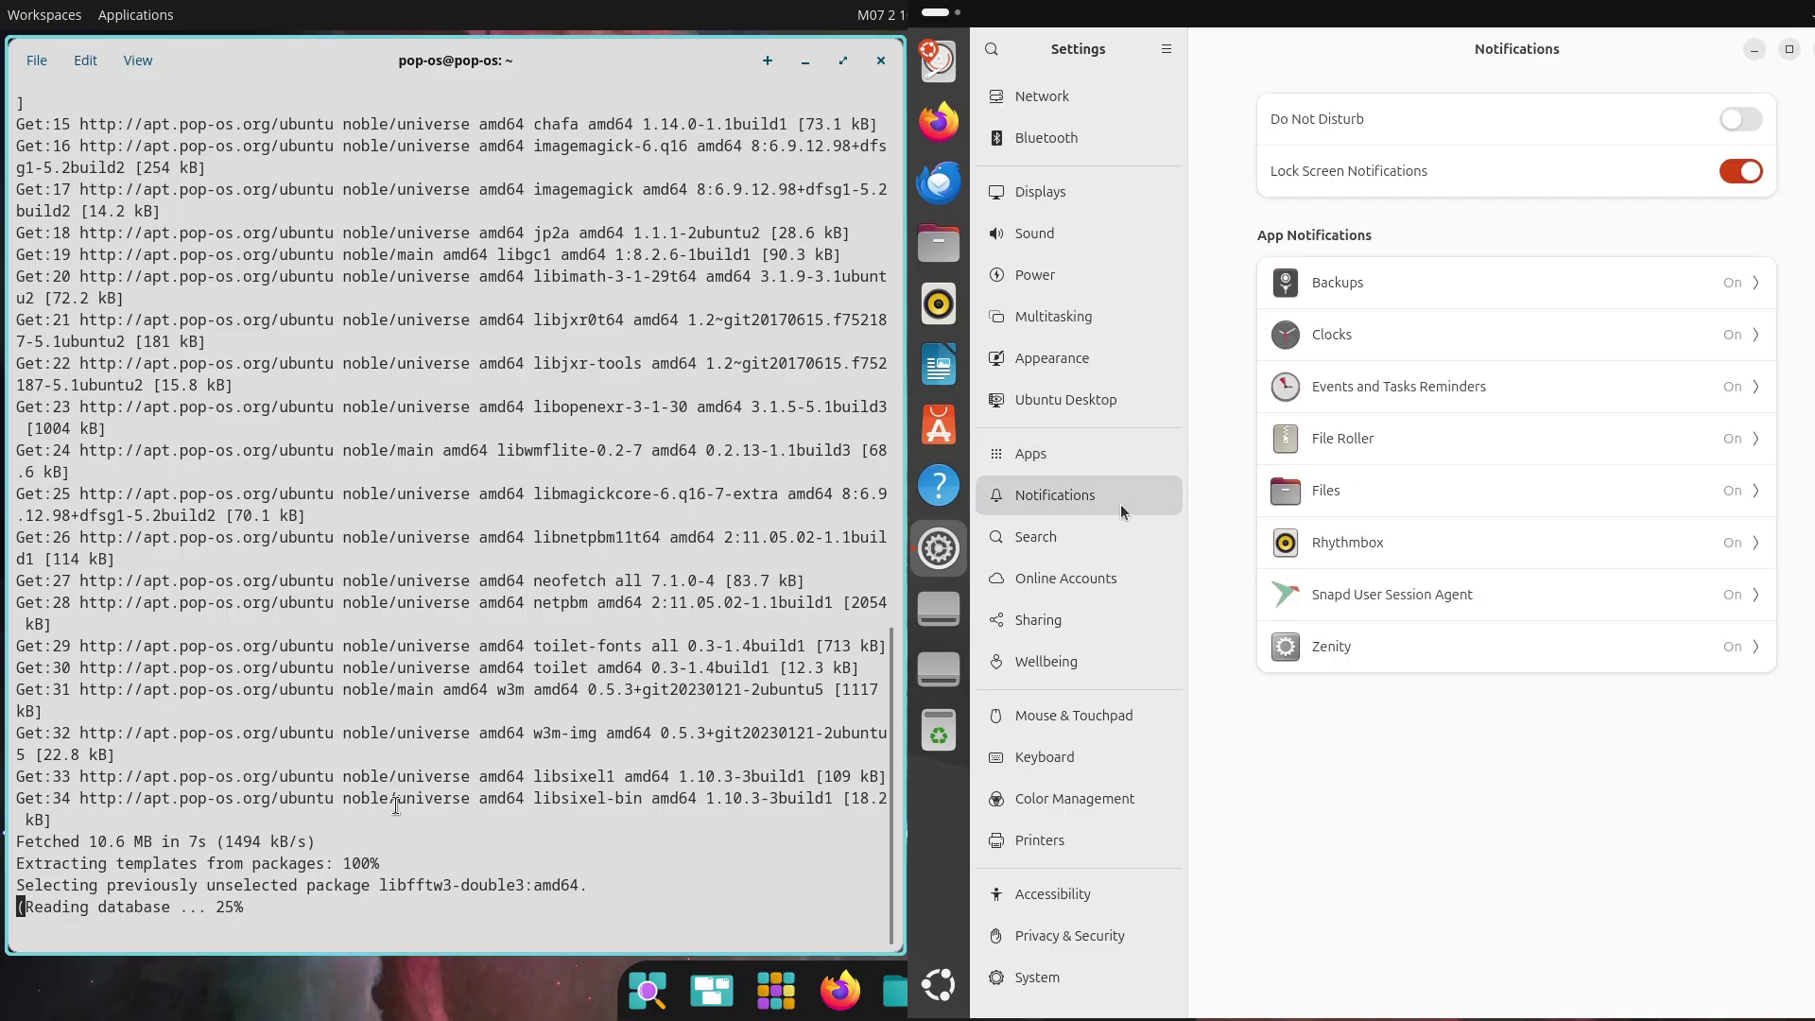
left_click(1116, 552)
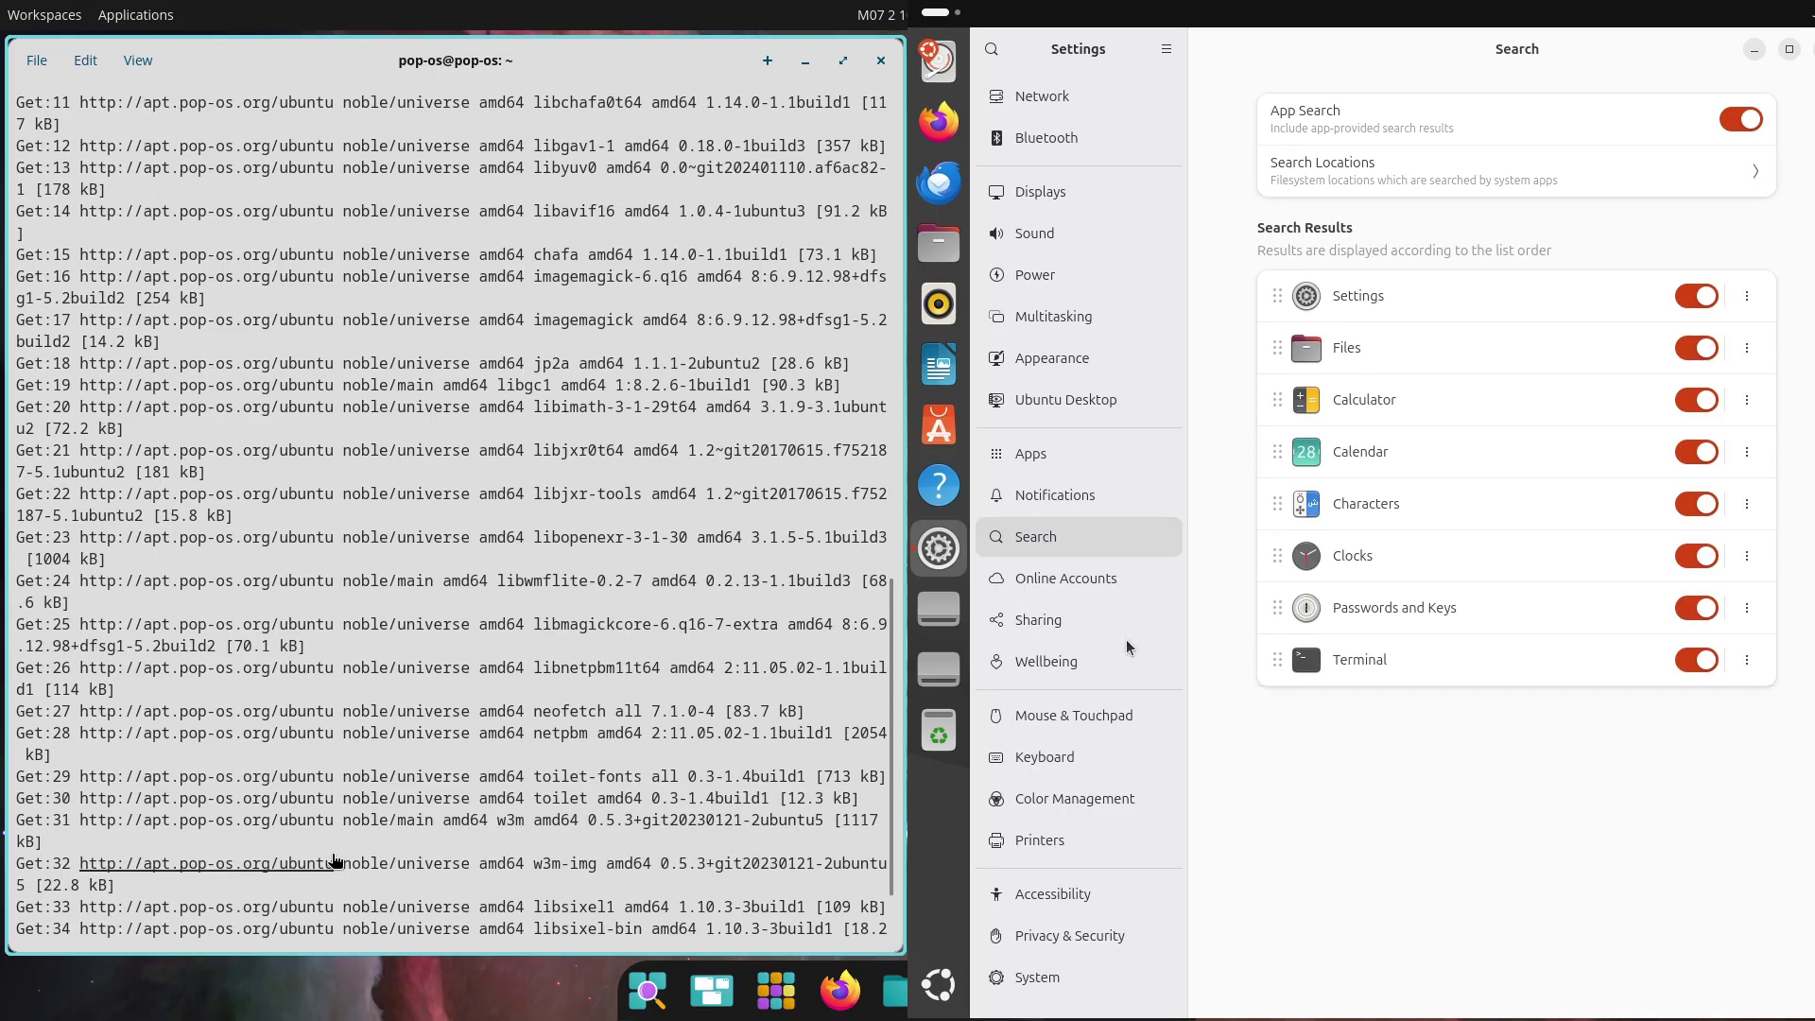
left_click(1087, 578)
Turn off Screen Time recording in Wellbeing and set scroll direction to Natural
left_click(1127, 660)
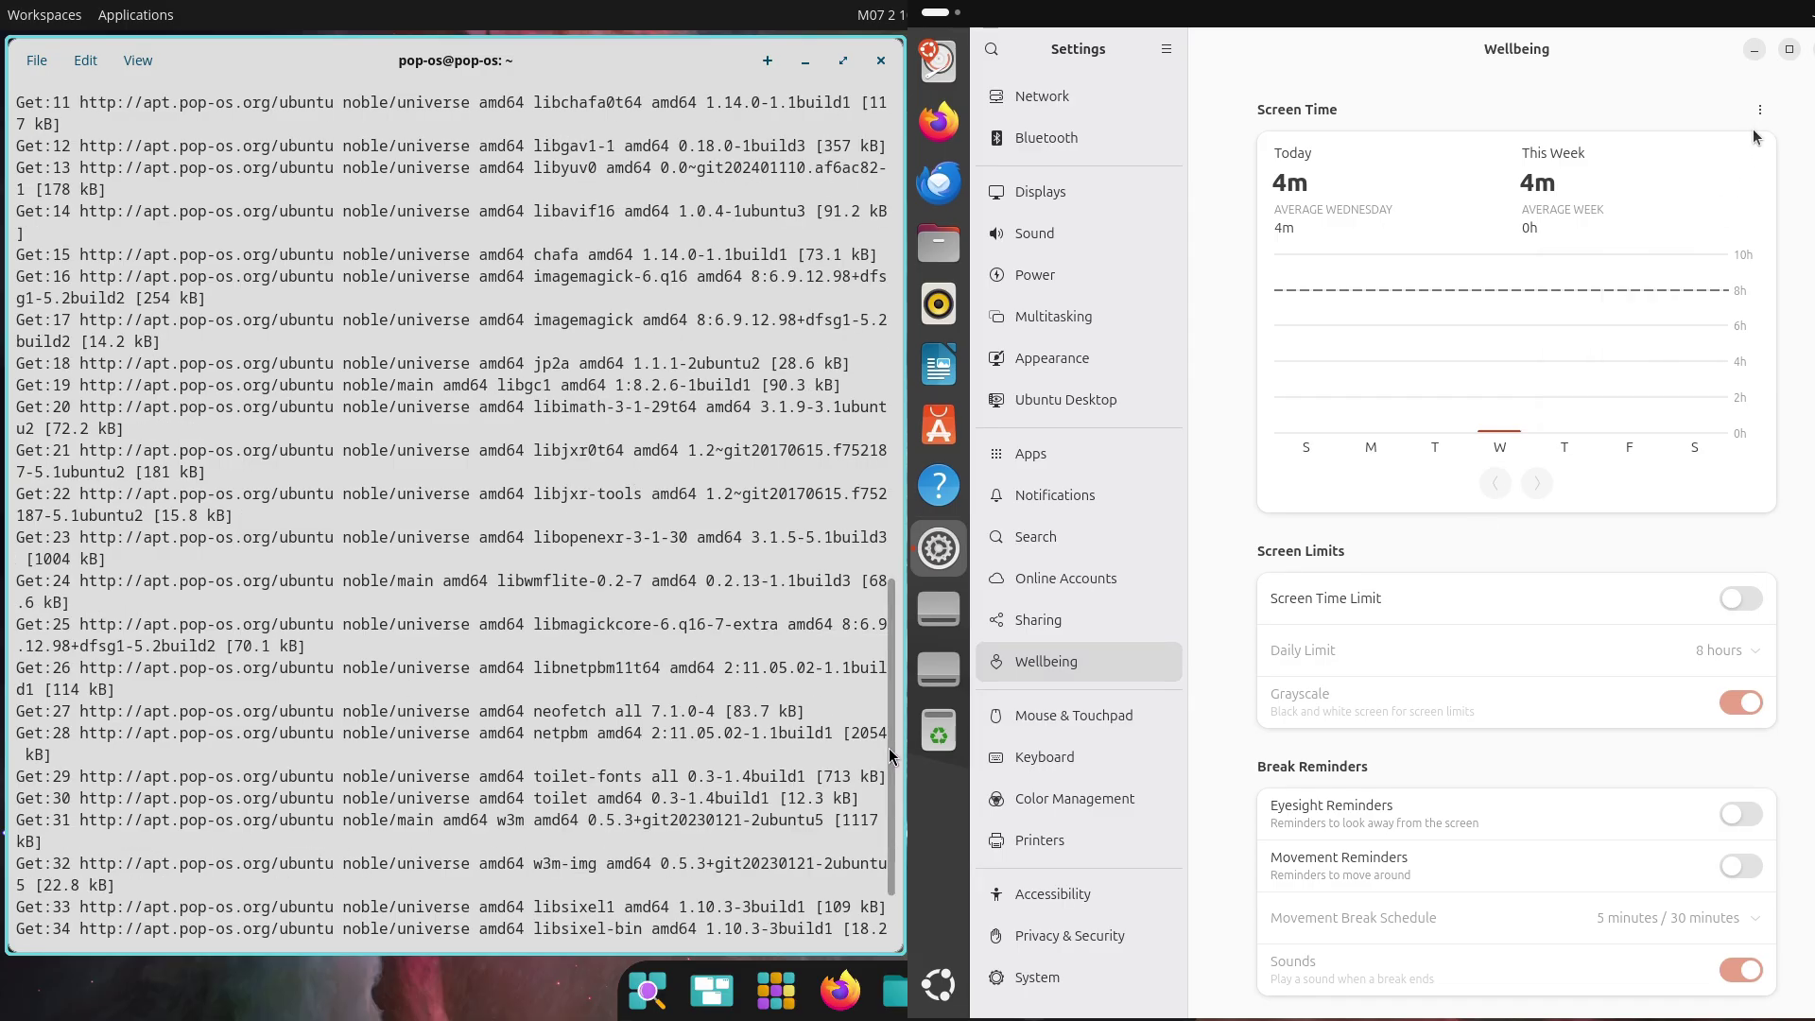
left_click(1759, 110)
left_click(1716, 233)
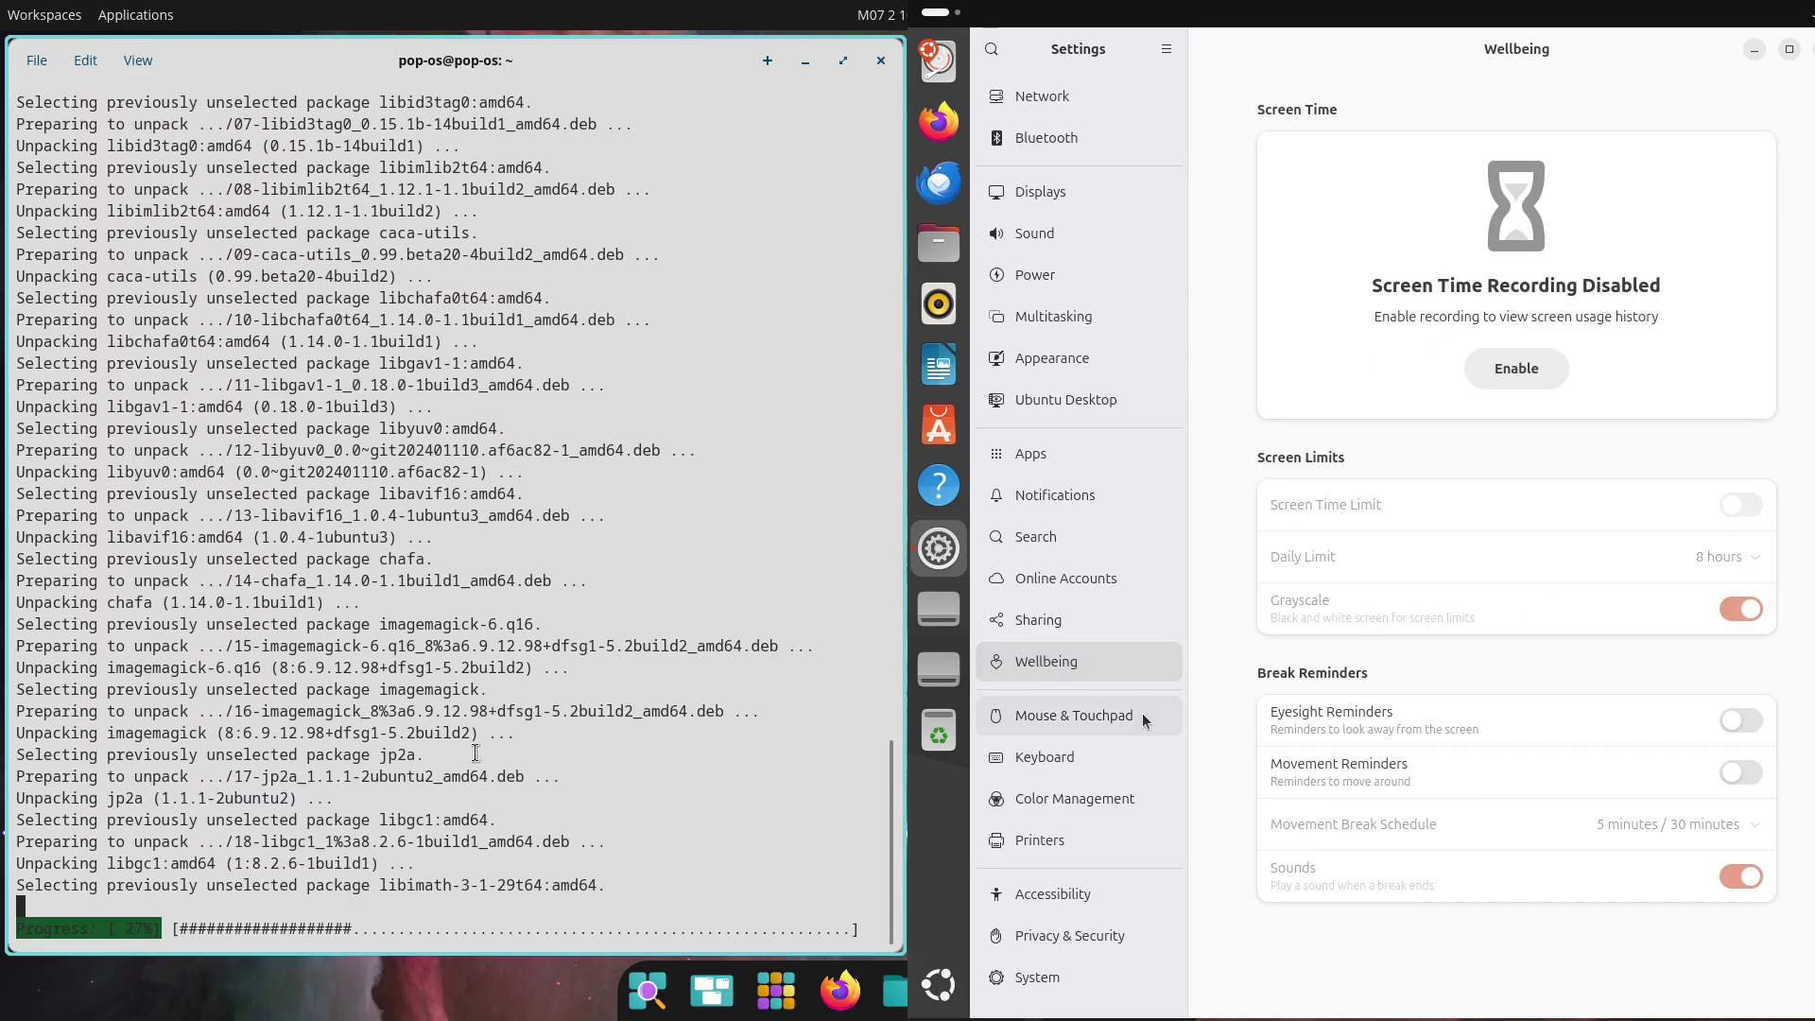
left_click(1142, 715)
left_click(1547, 583)
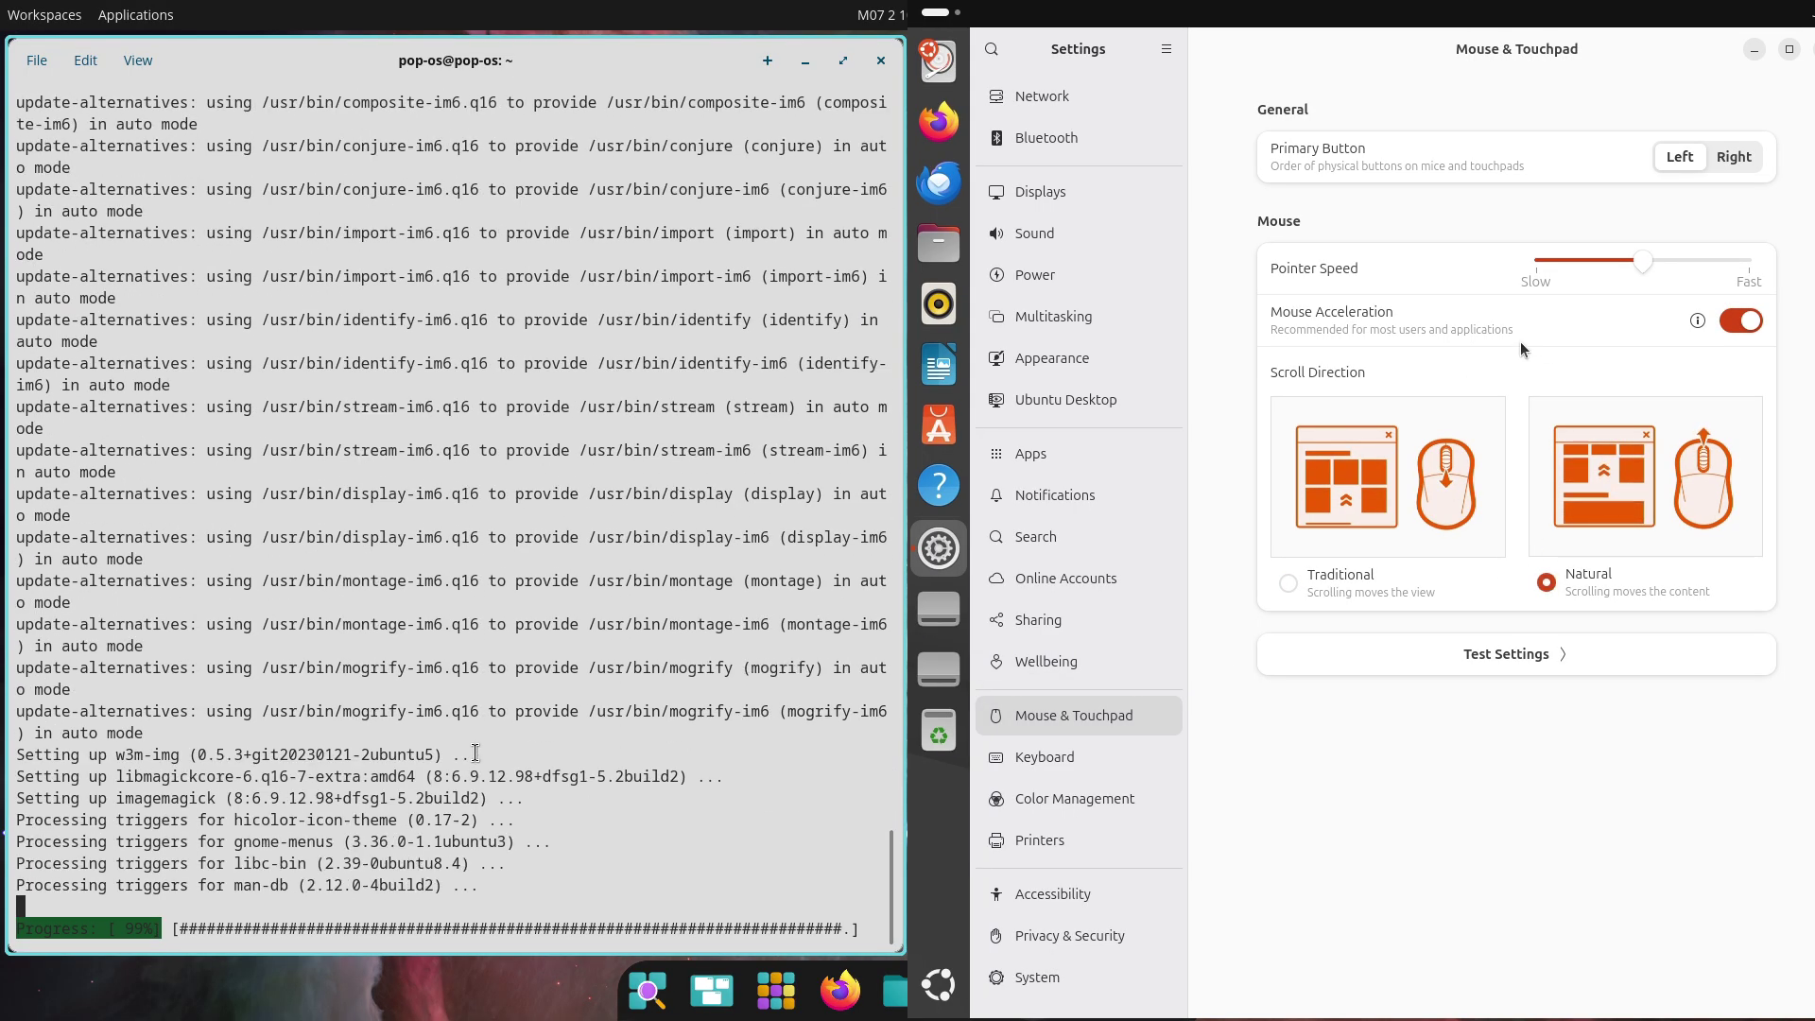
Browse Keyboard through Privacy & Security settings, then quit Settings and show the app grid
left_click(1042, 764)
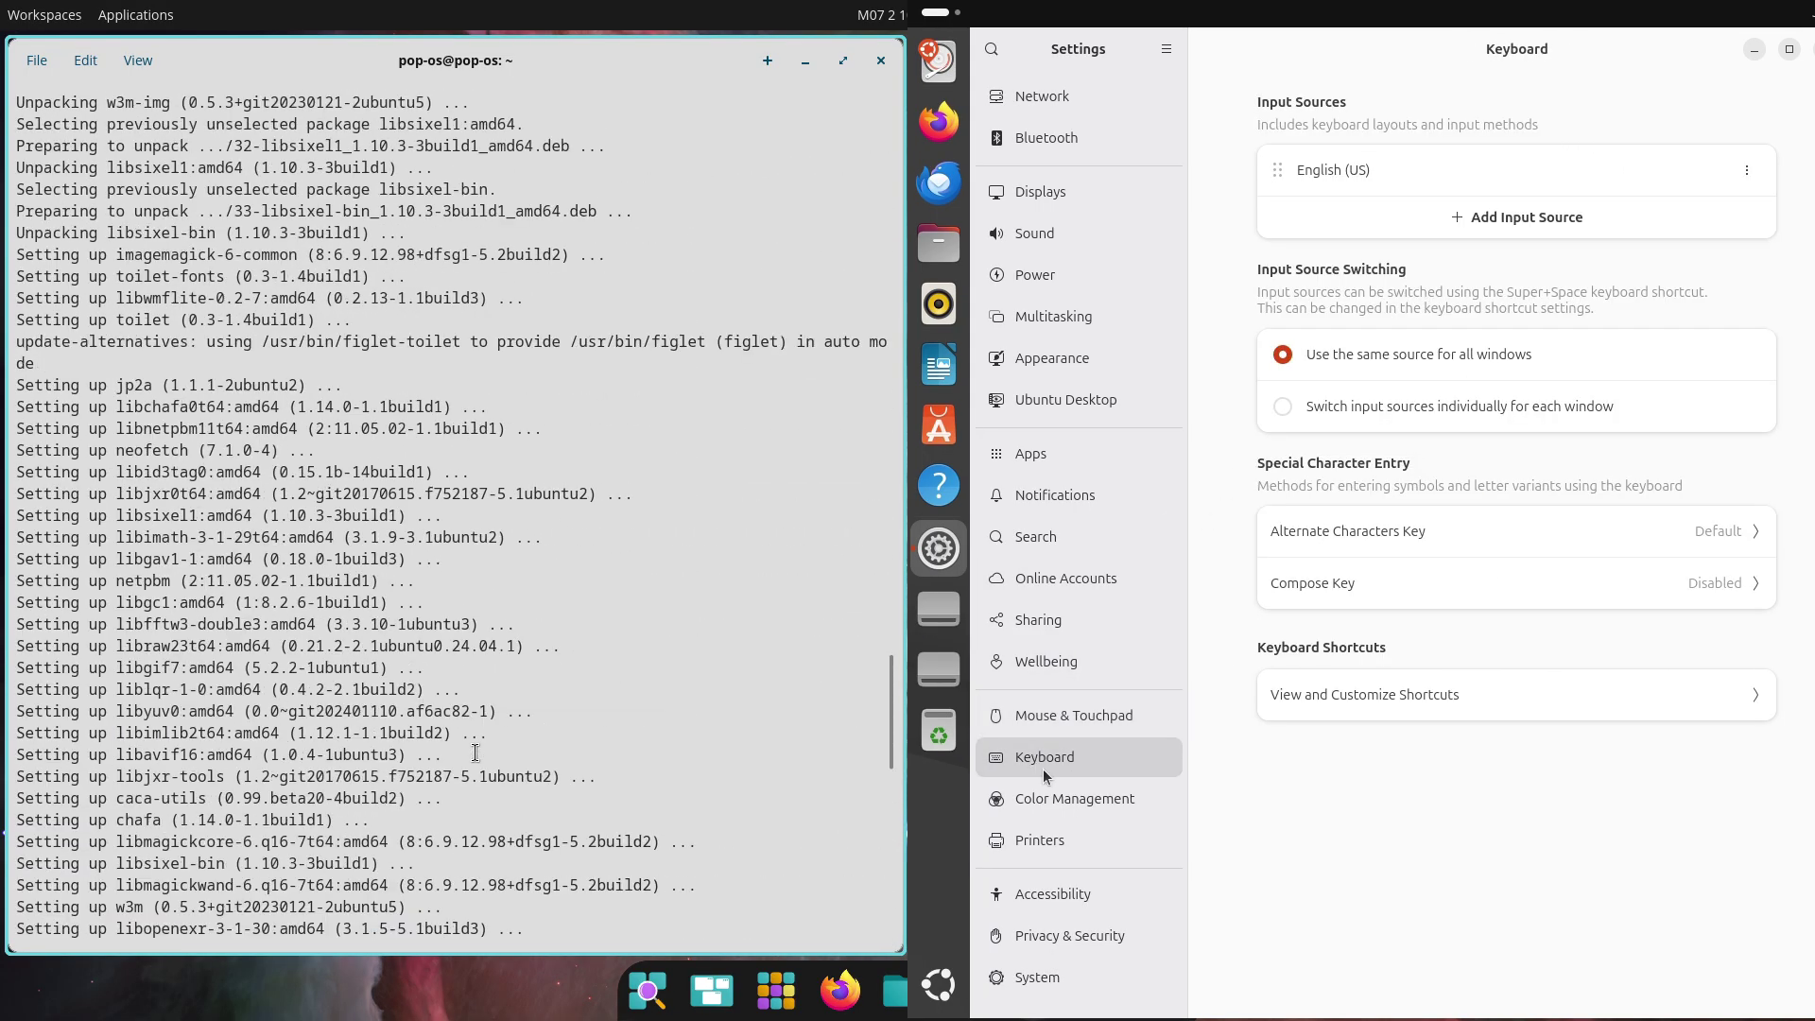
left_click(1081, 803)
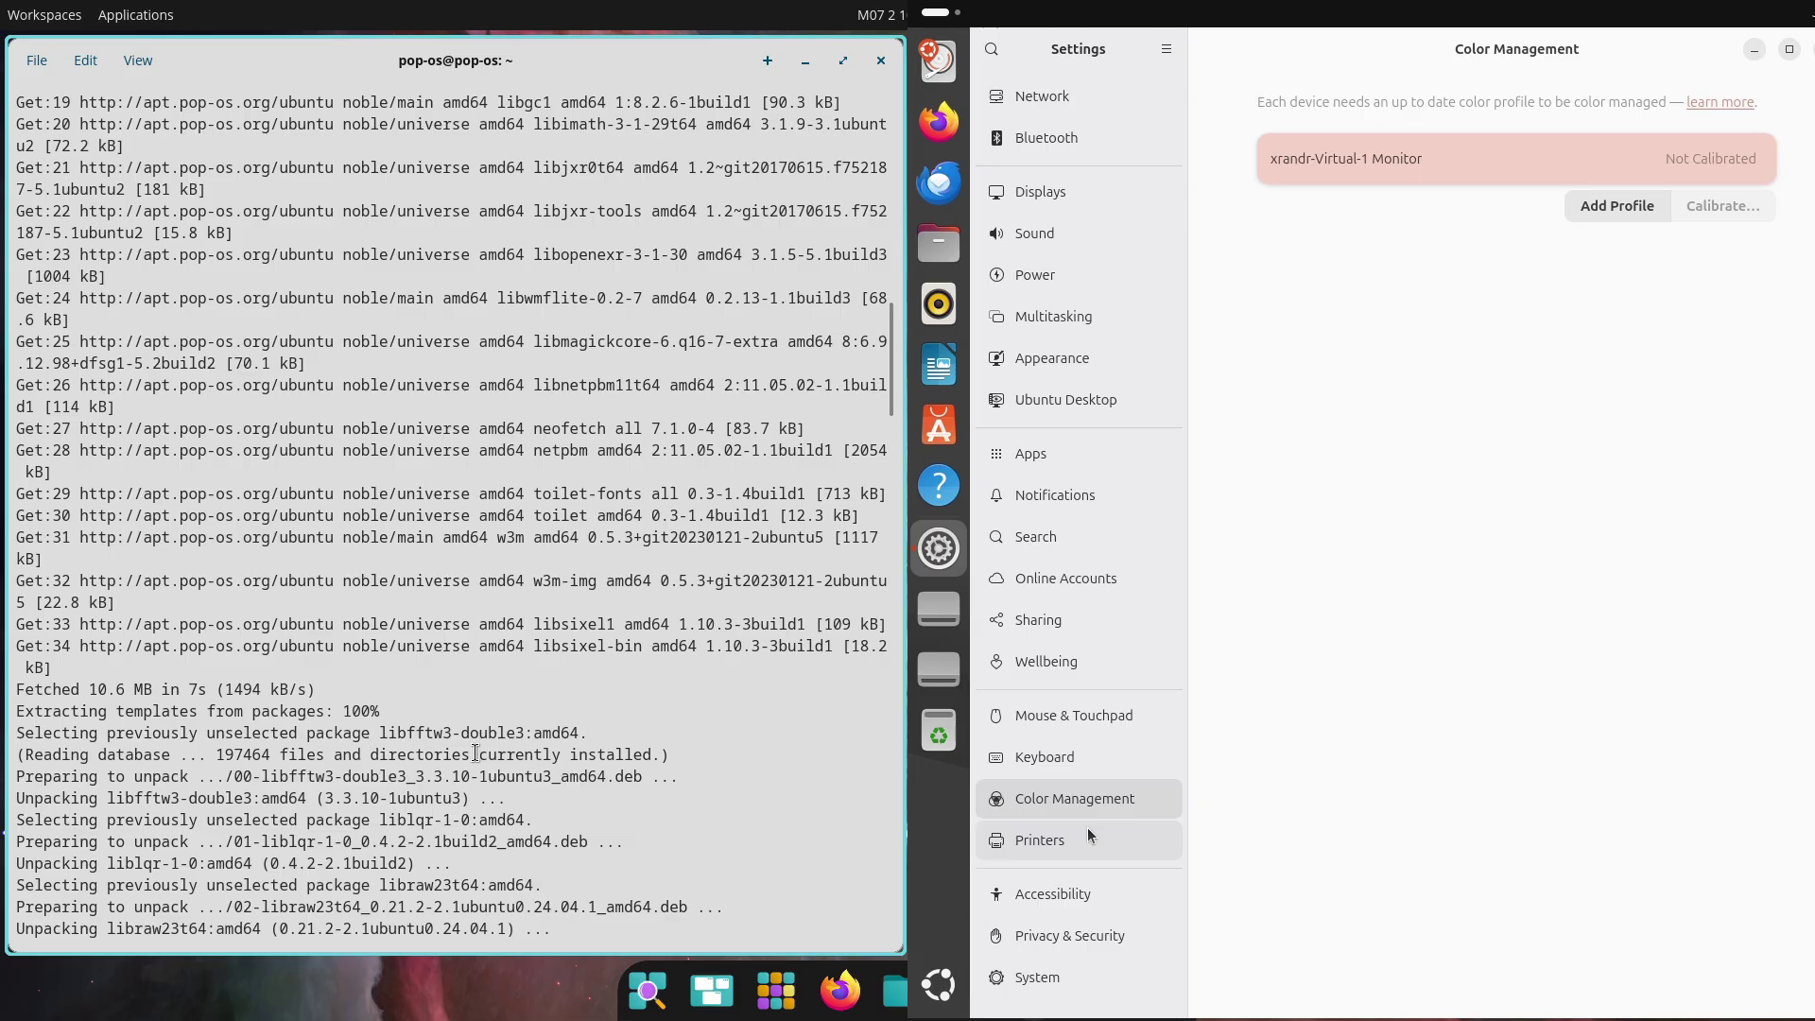
left_click(1089, 836)
left_click(1104, 894)
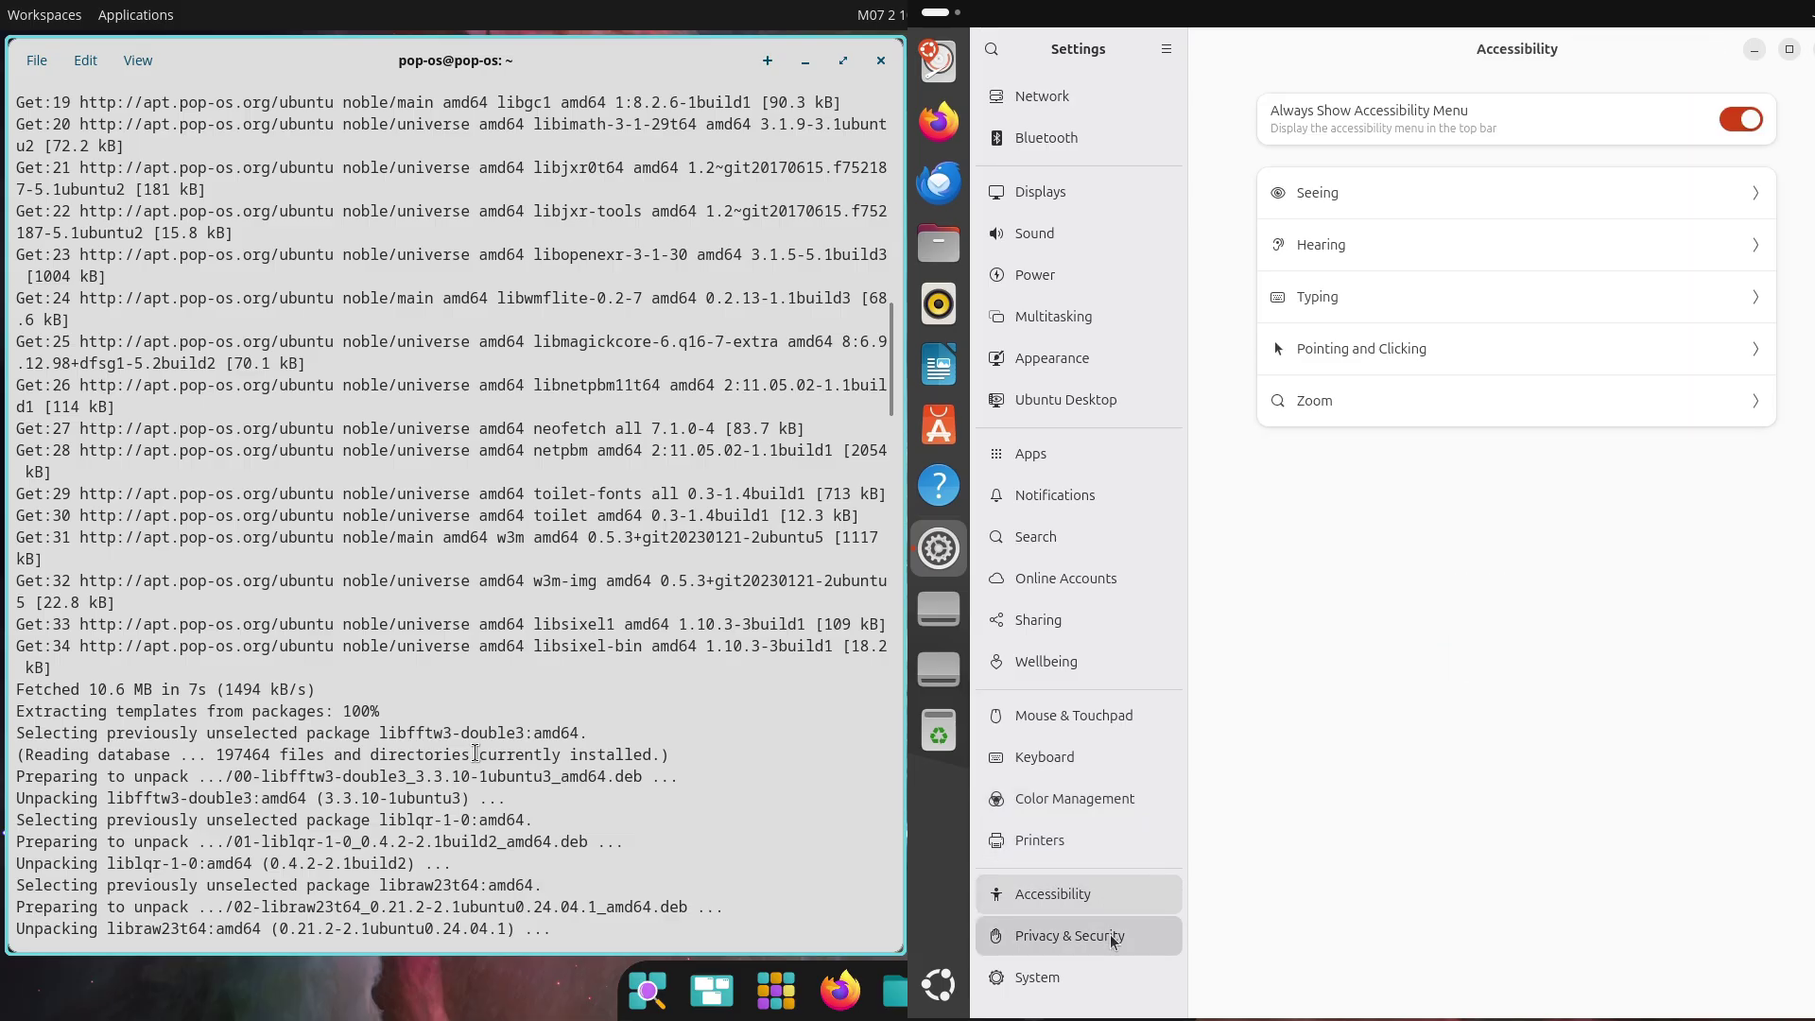
left_click(1111, 936)
scroll(505, 733, "up", 4)
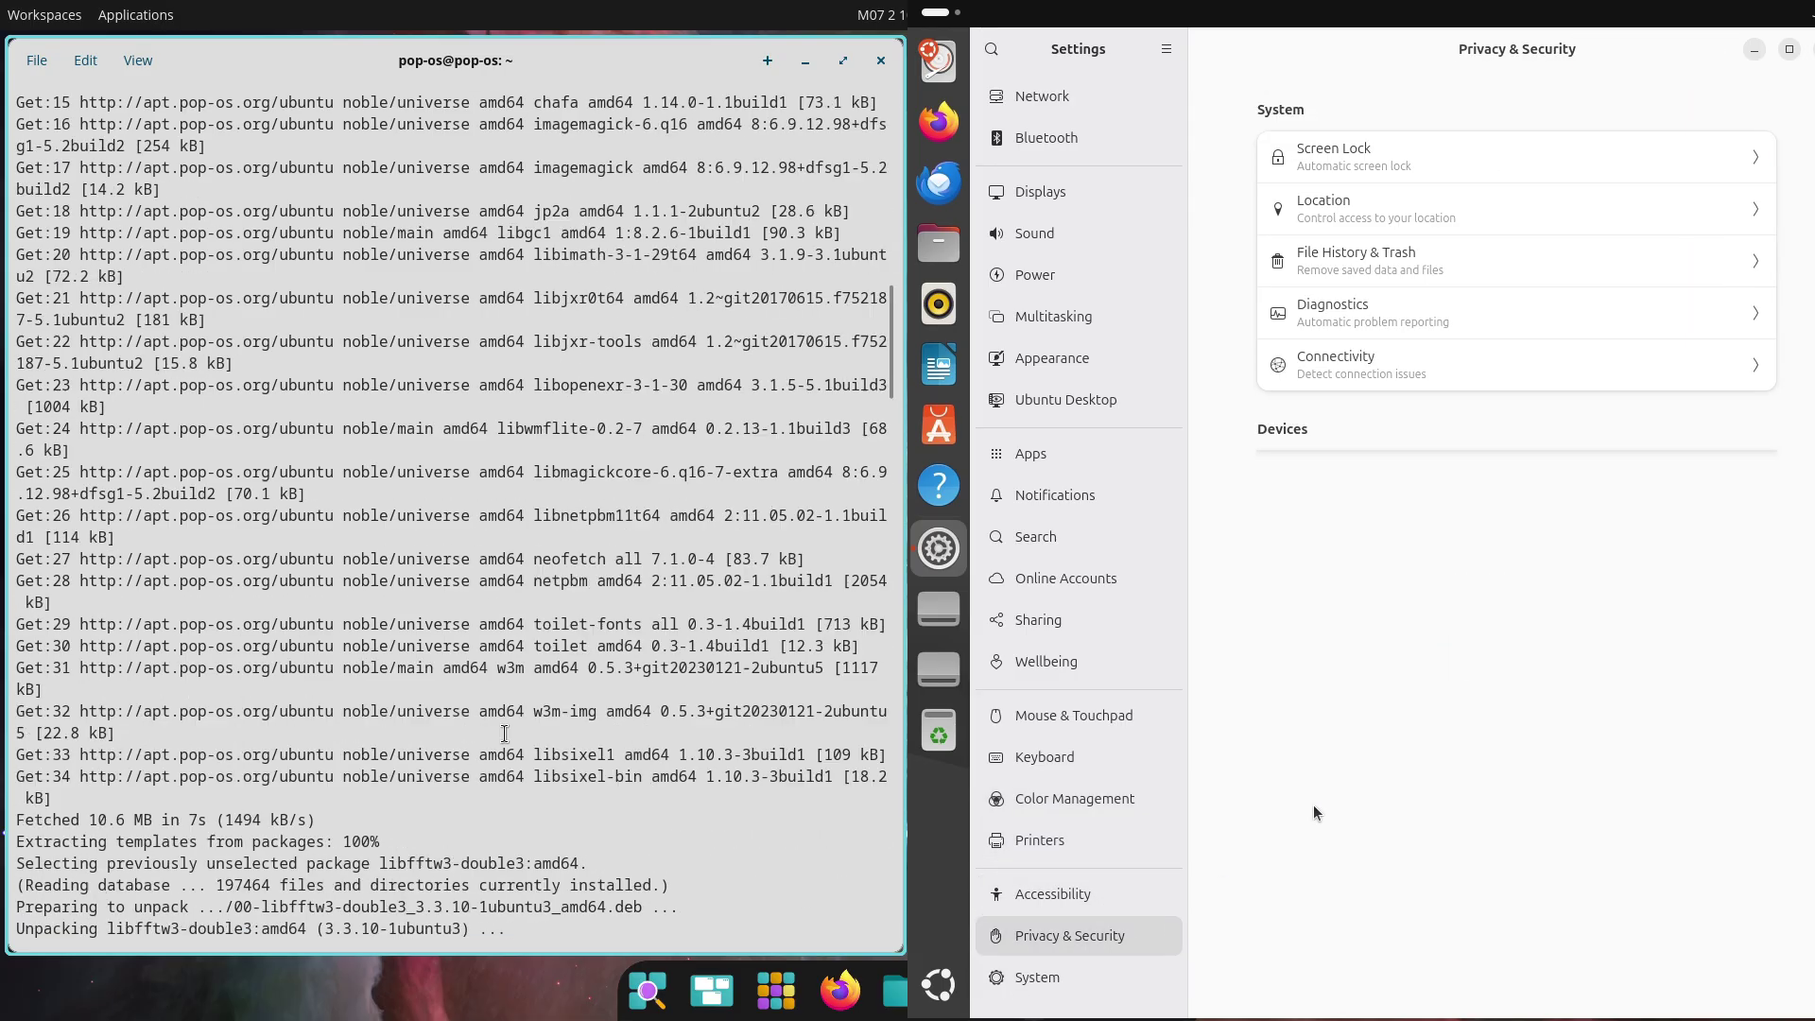
key("ctrl+q")
left_click(938, 985)
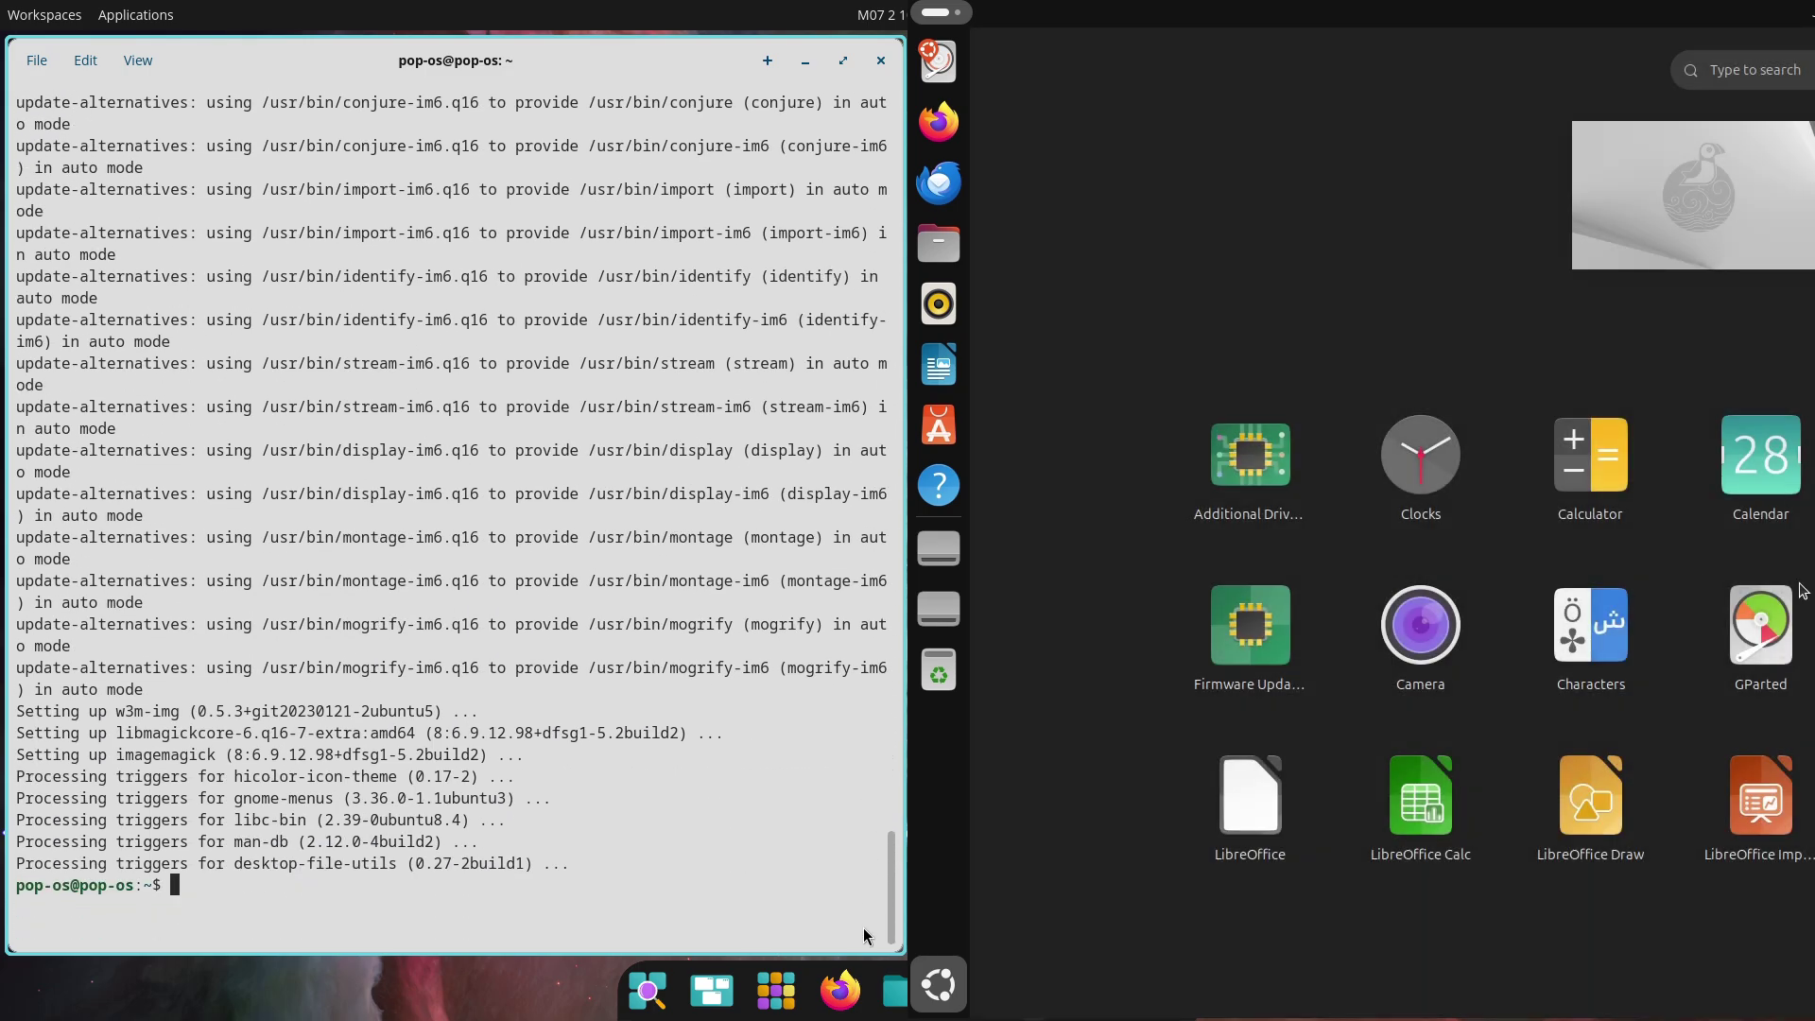
Run neofetch, fastfetch and 'inxi -sv8' in the Pop!_OS terminal
type("neofetc")
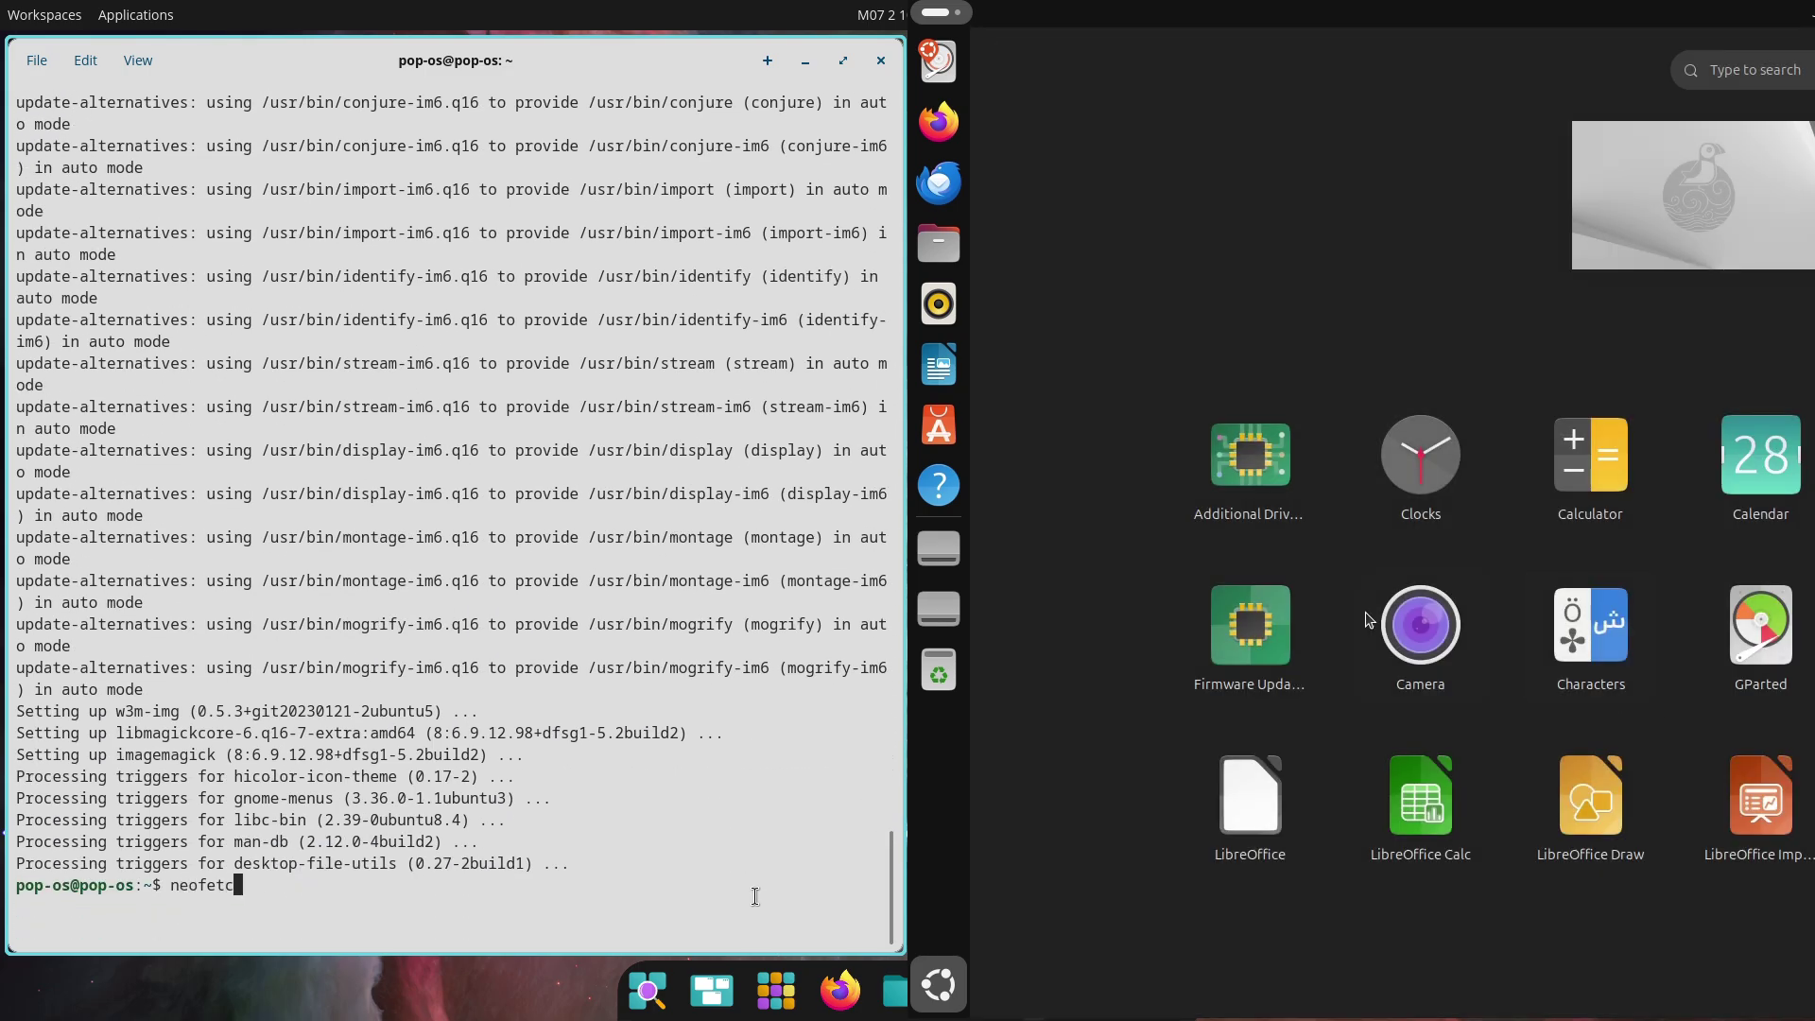
type("h")
key("Return")
type("f")
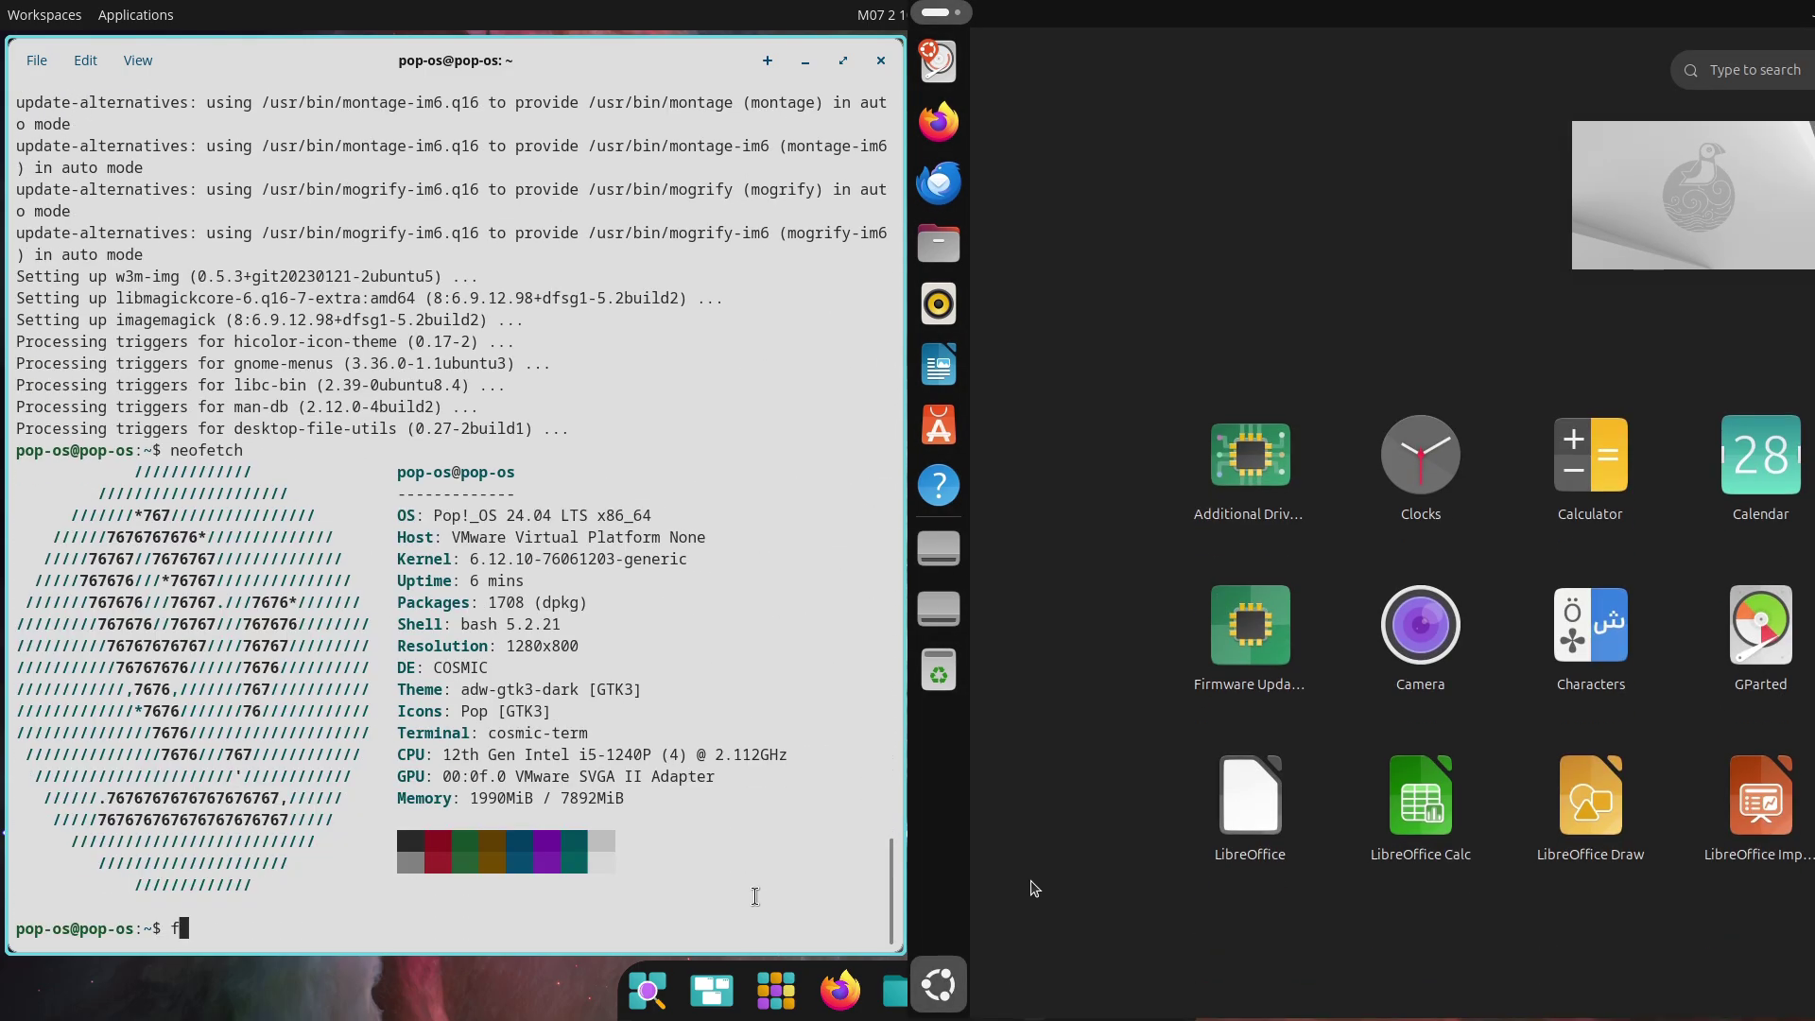
type("astfetch")
key("Return")
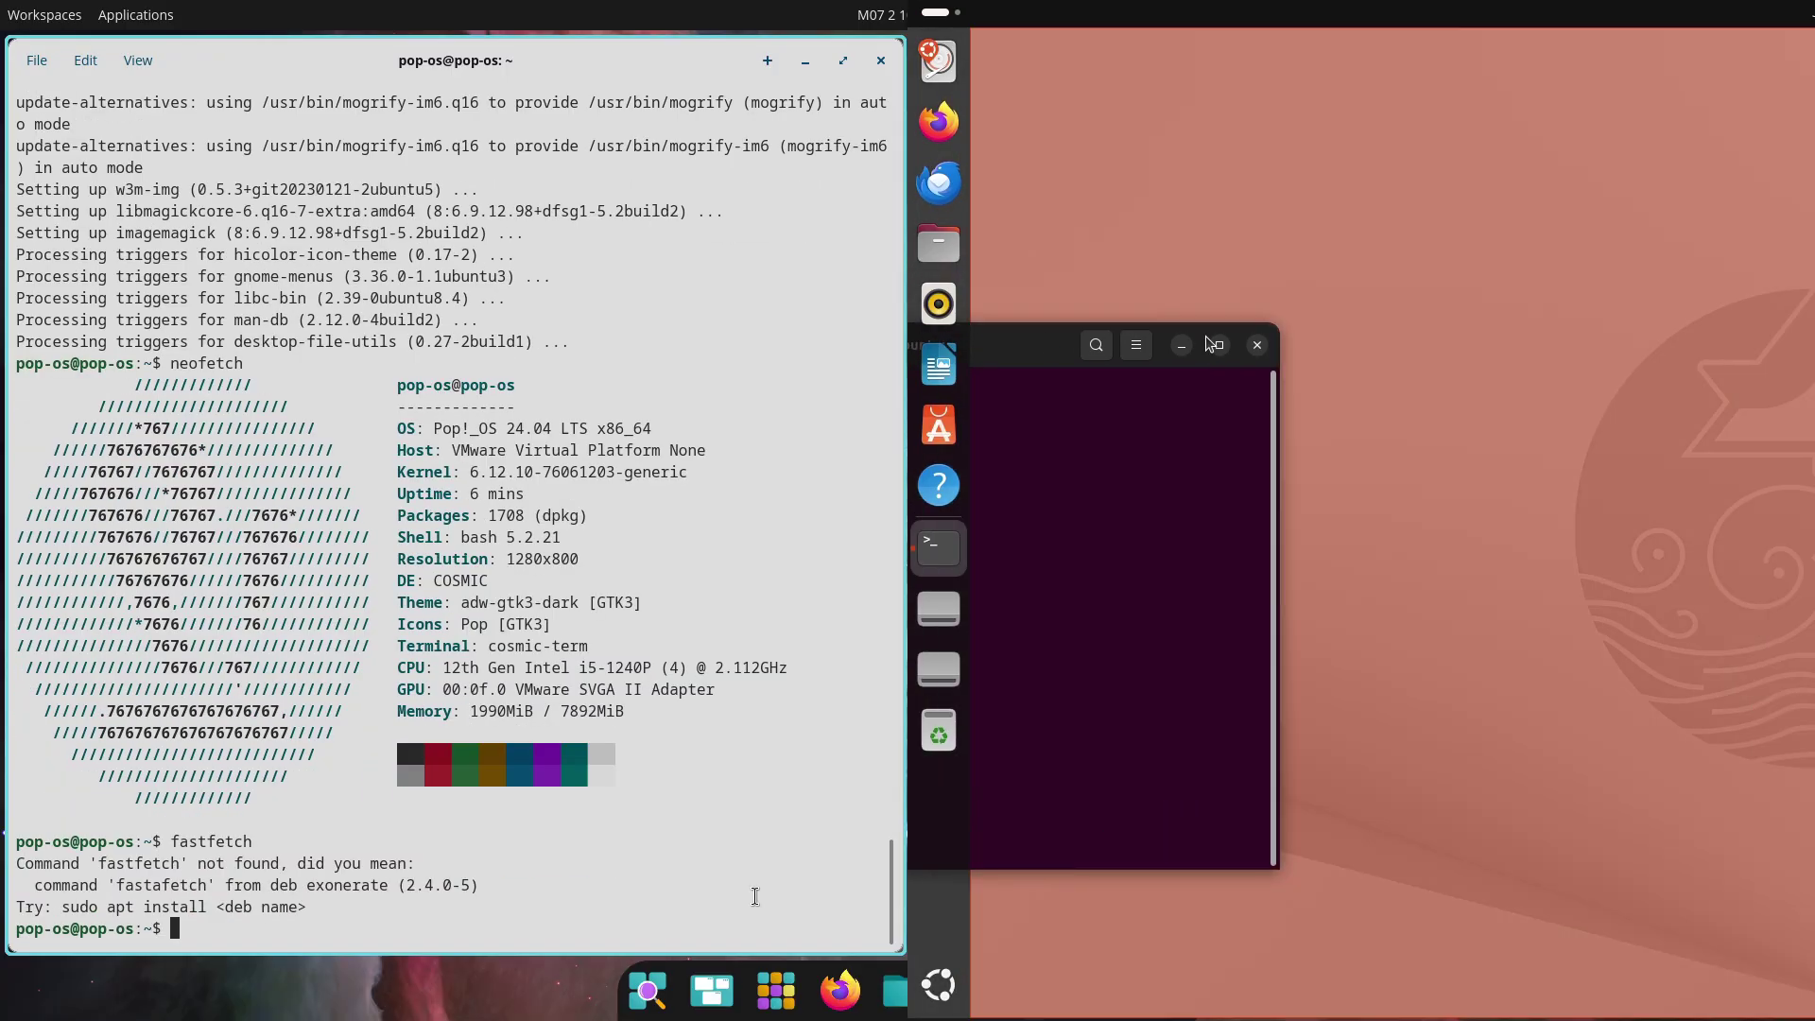
type("inxi -sv8")
key("Return")
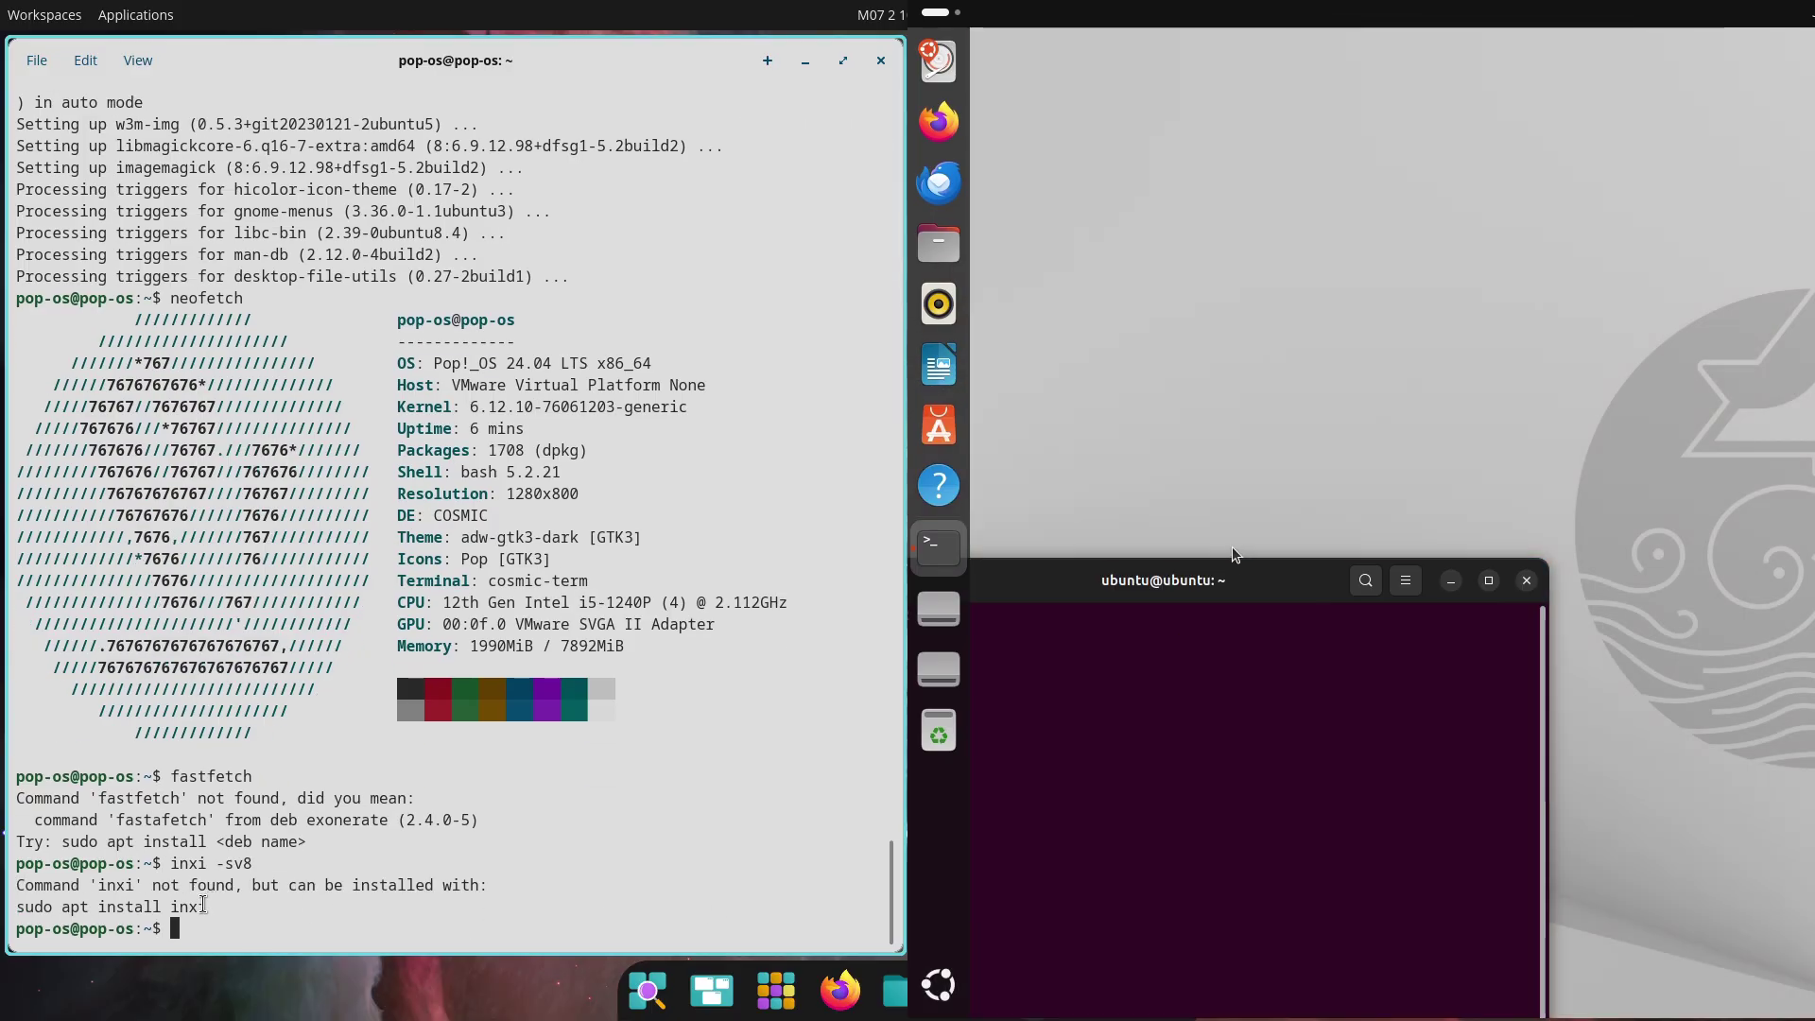
Widen the Pop!_OS terminal and type 'sudo apt install inxi'
left_click_drag(205, 905, 194, 907)
scroll(194, 907, "up", 4)
scroll(194, 906, "up", 2)
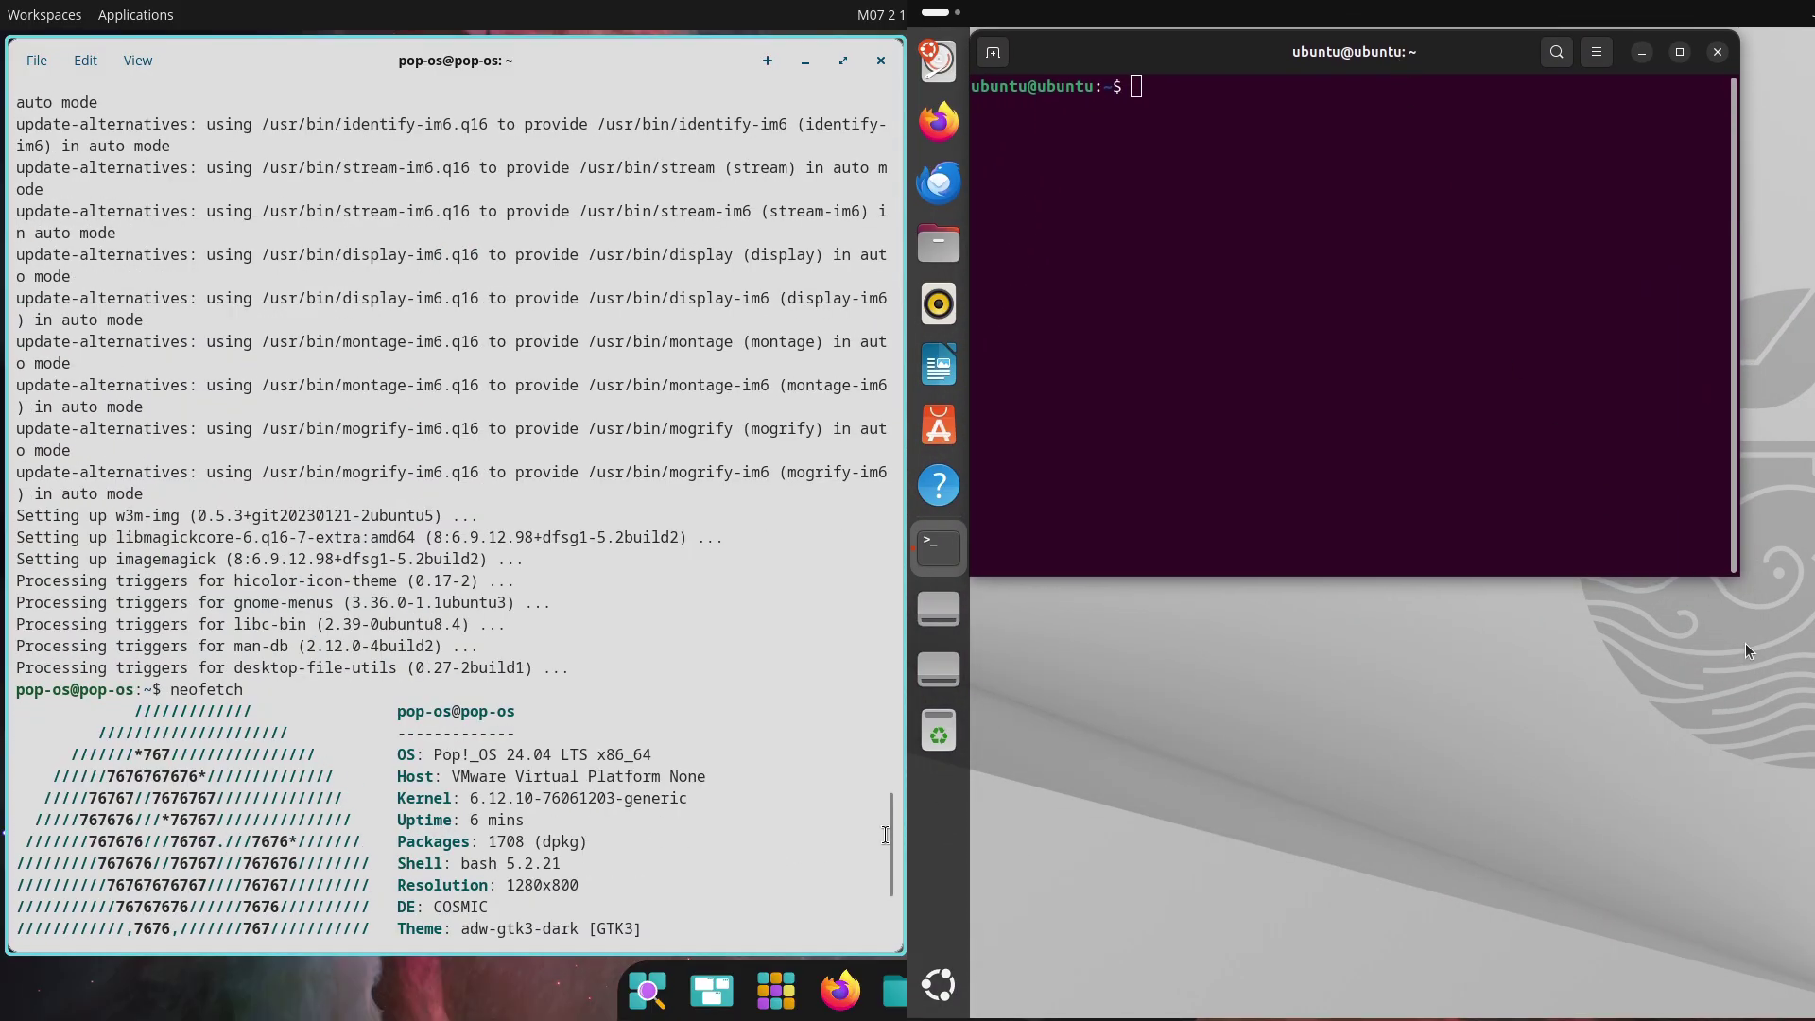
scroll(894, 887, "down", 6)
scroll(889, 834, "up", 10)
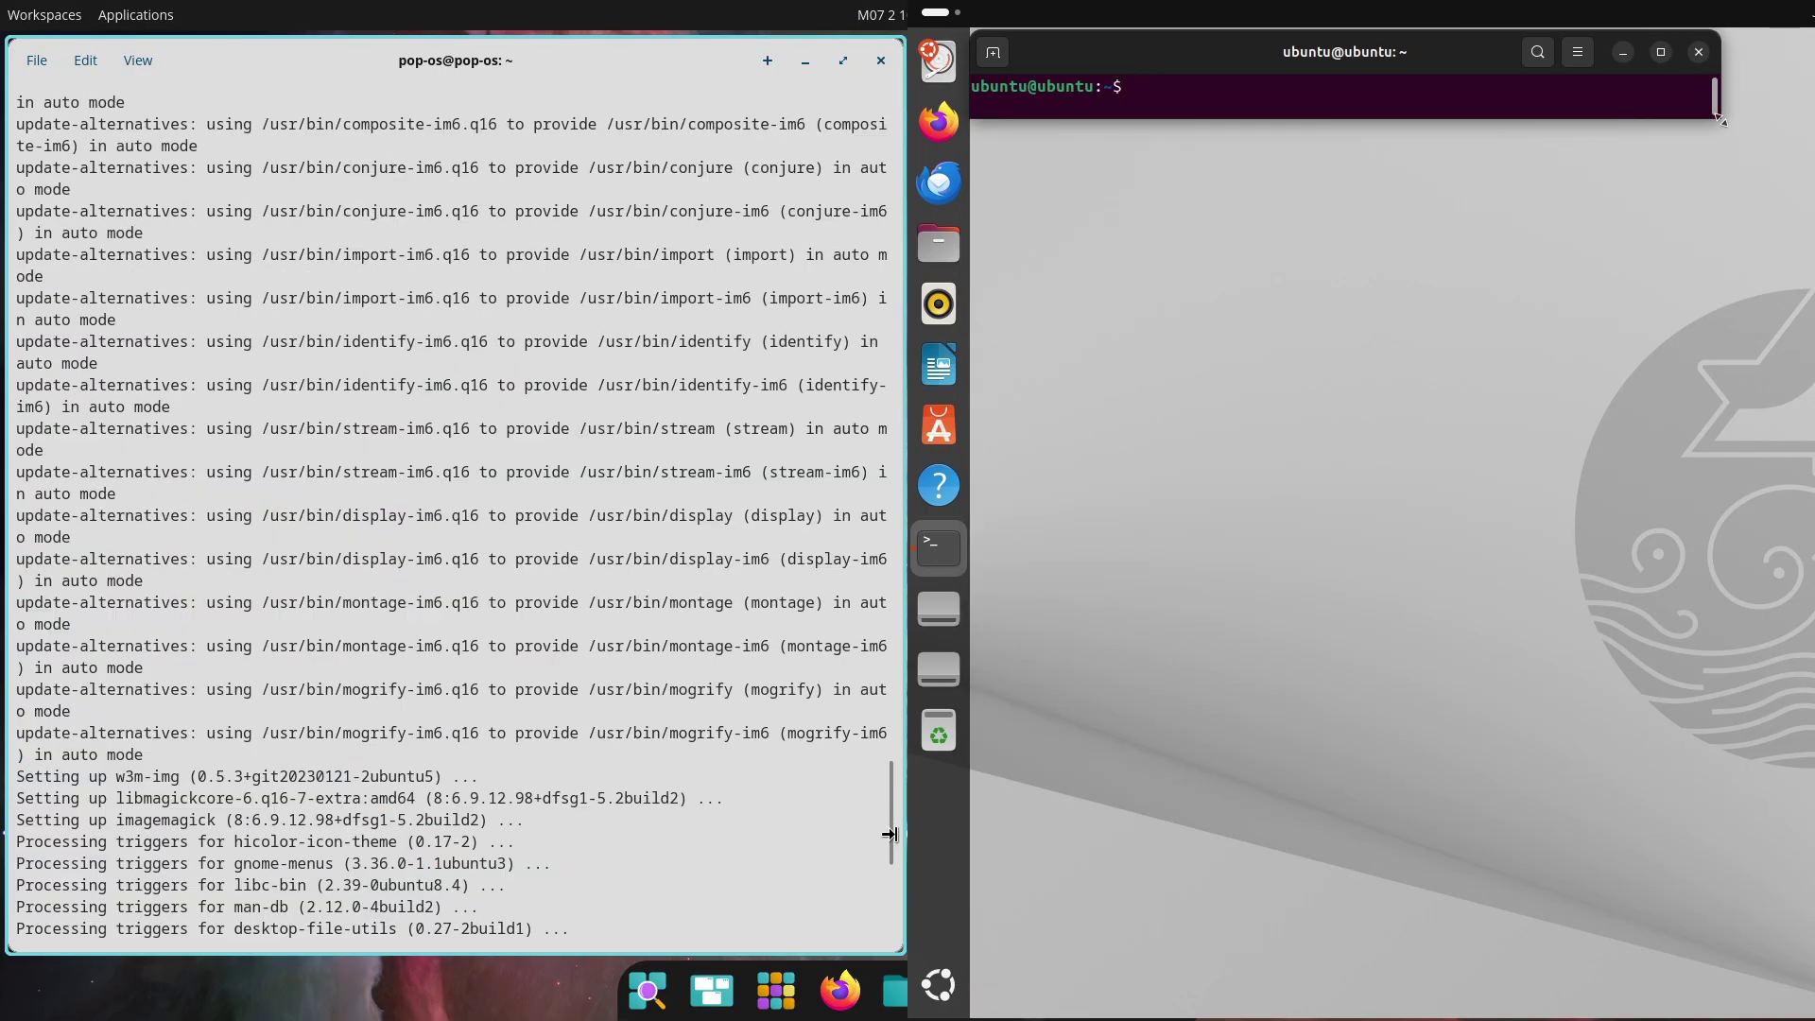
left_click_drag(890, 834, 904, 868)
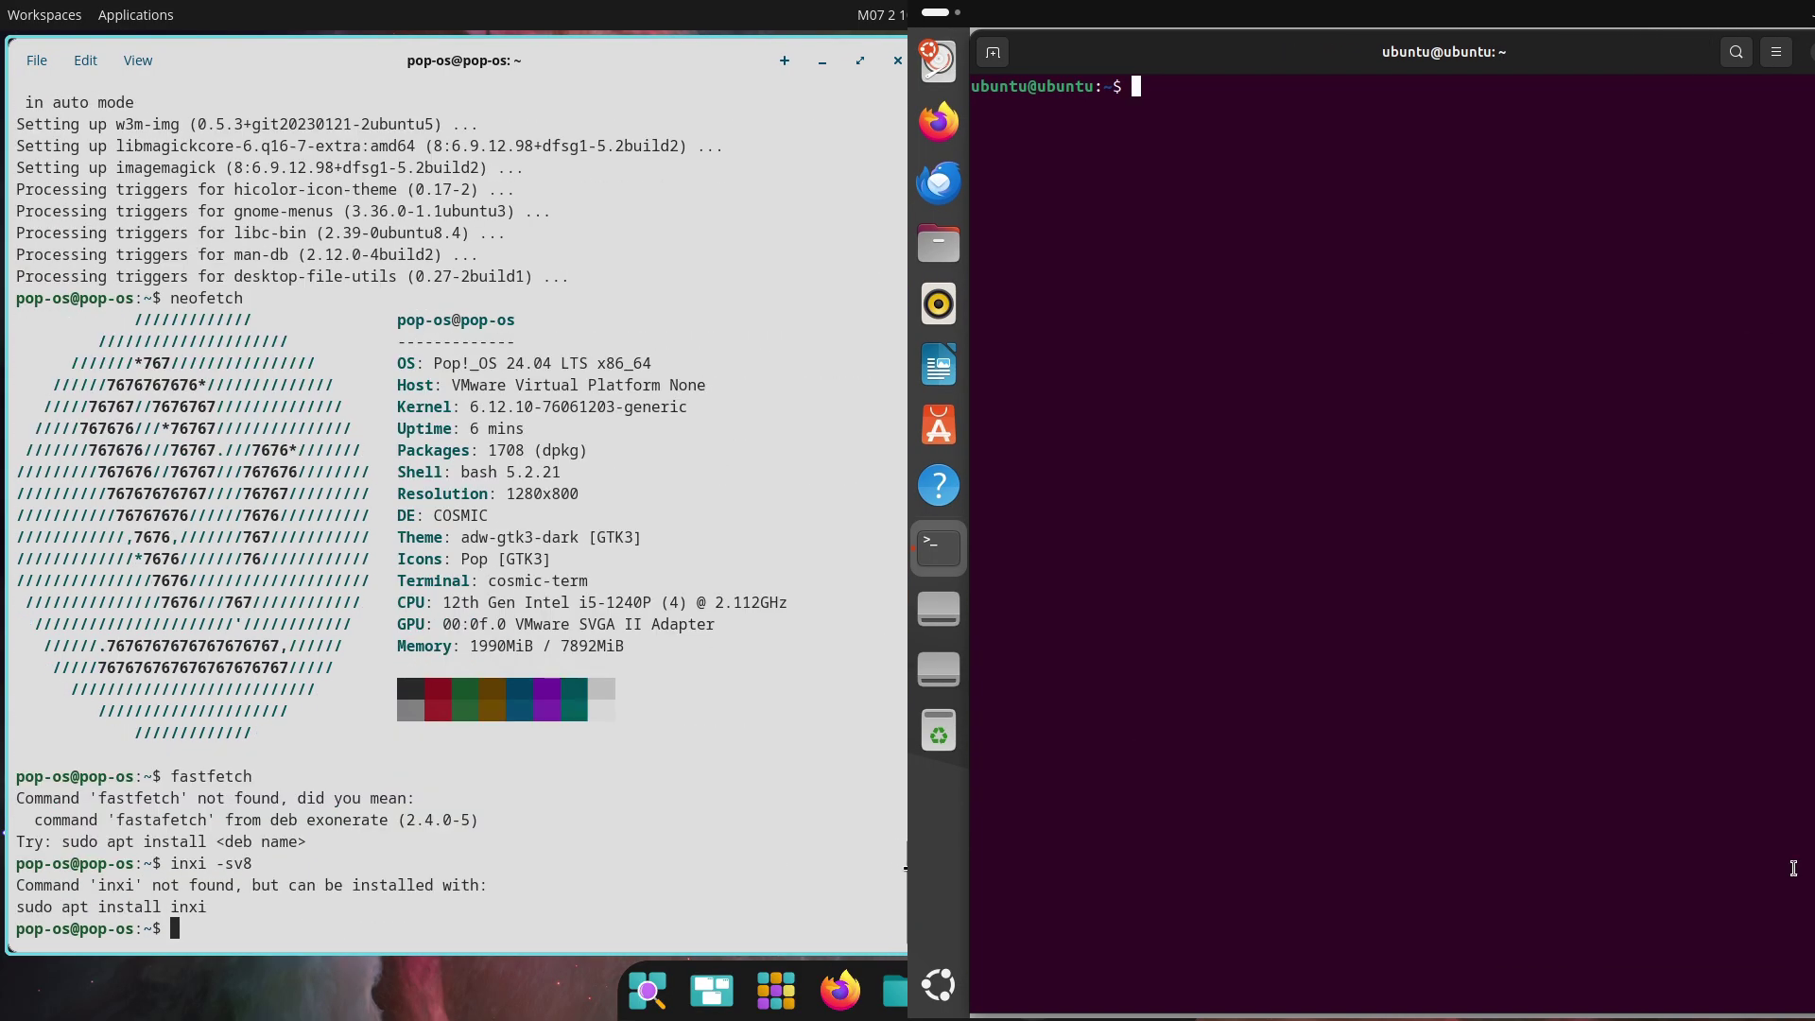
type("sudo apt install ")
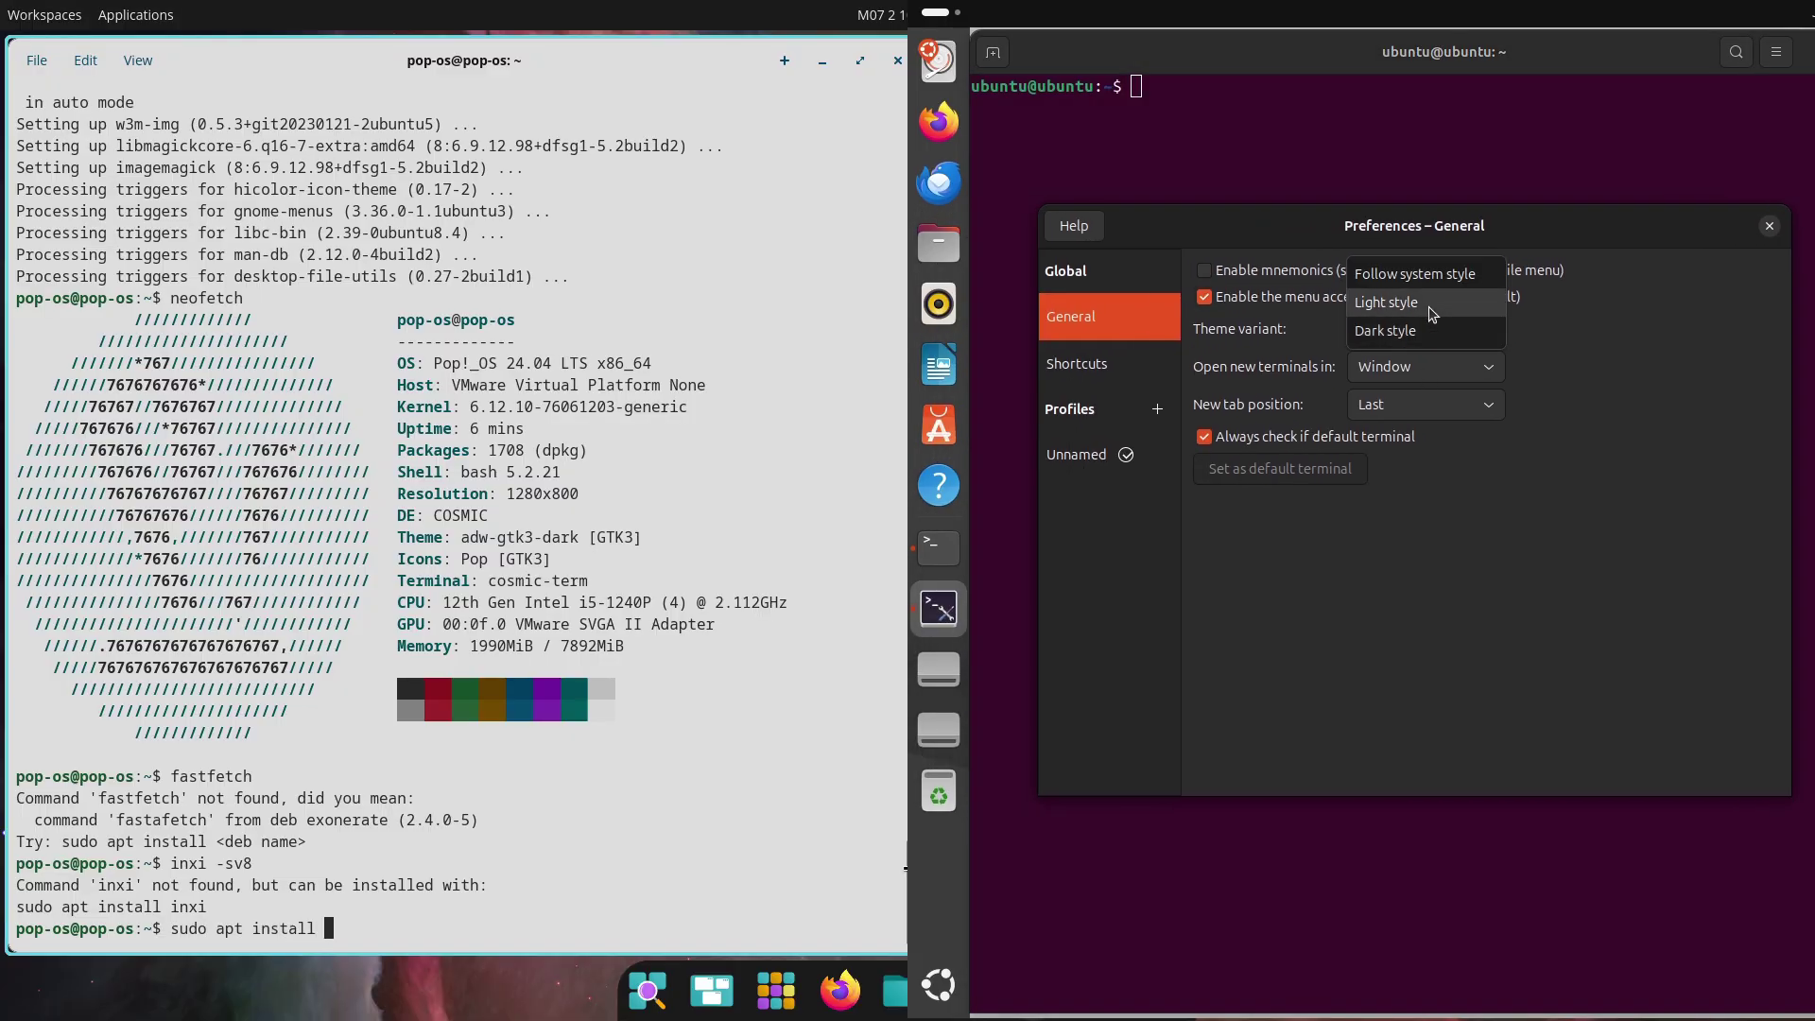
type("inxi")
Install inxi on Pop!_OS, confirming the prompt with y
key("Return")
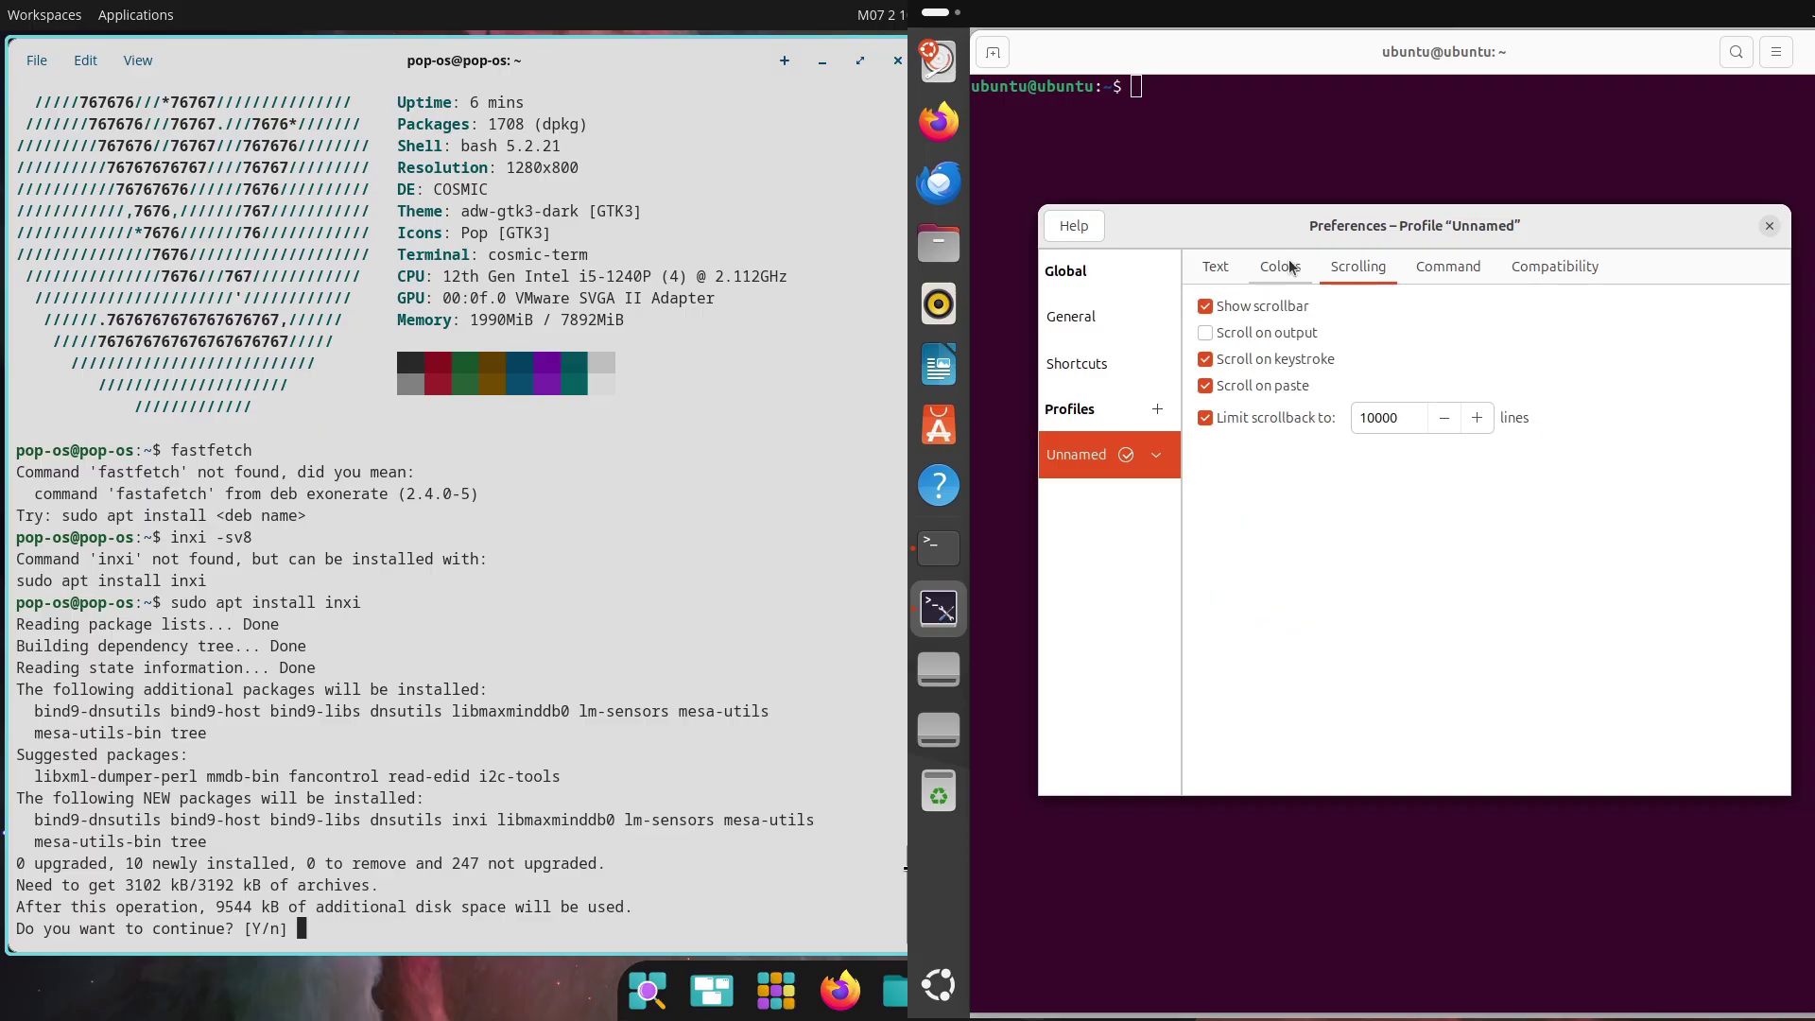
type("y")
key("Return")
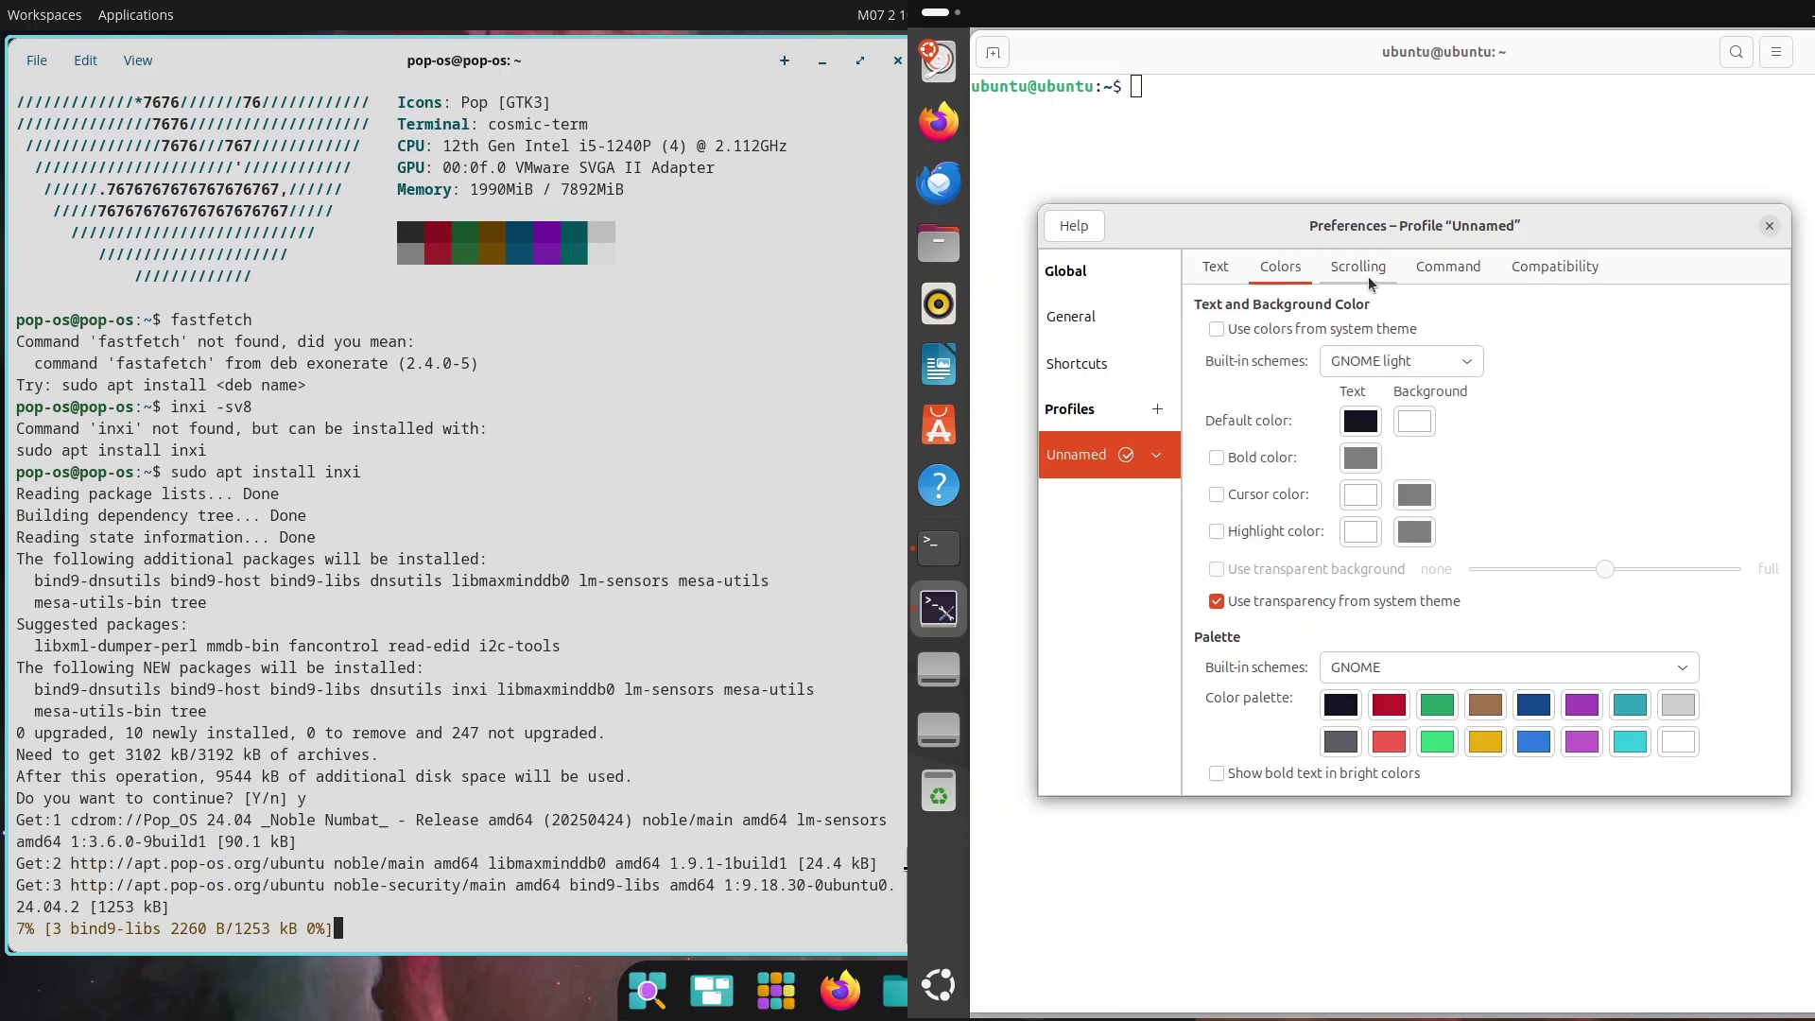
Give the GNOME Terminal profile a custom Monospace font at size 14 and close Preferences
left_click(1211, 268)
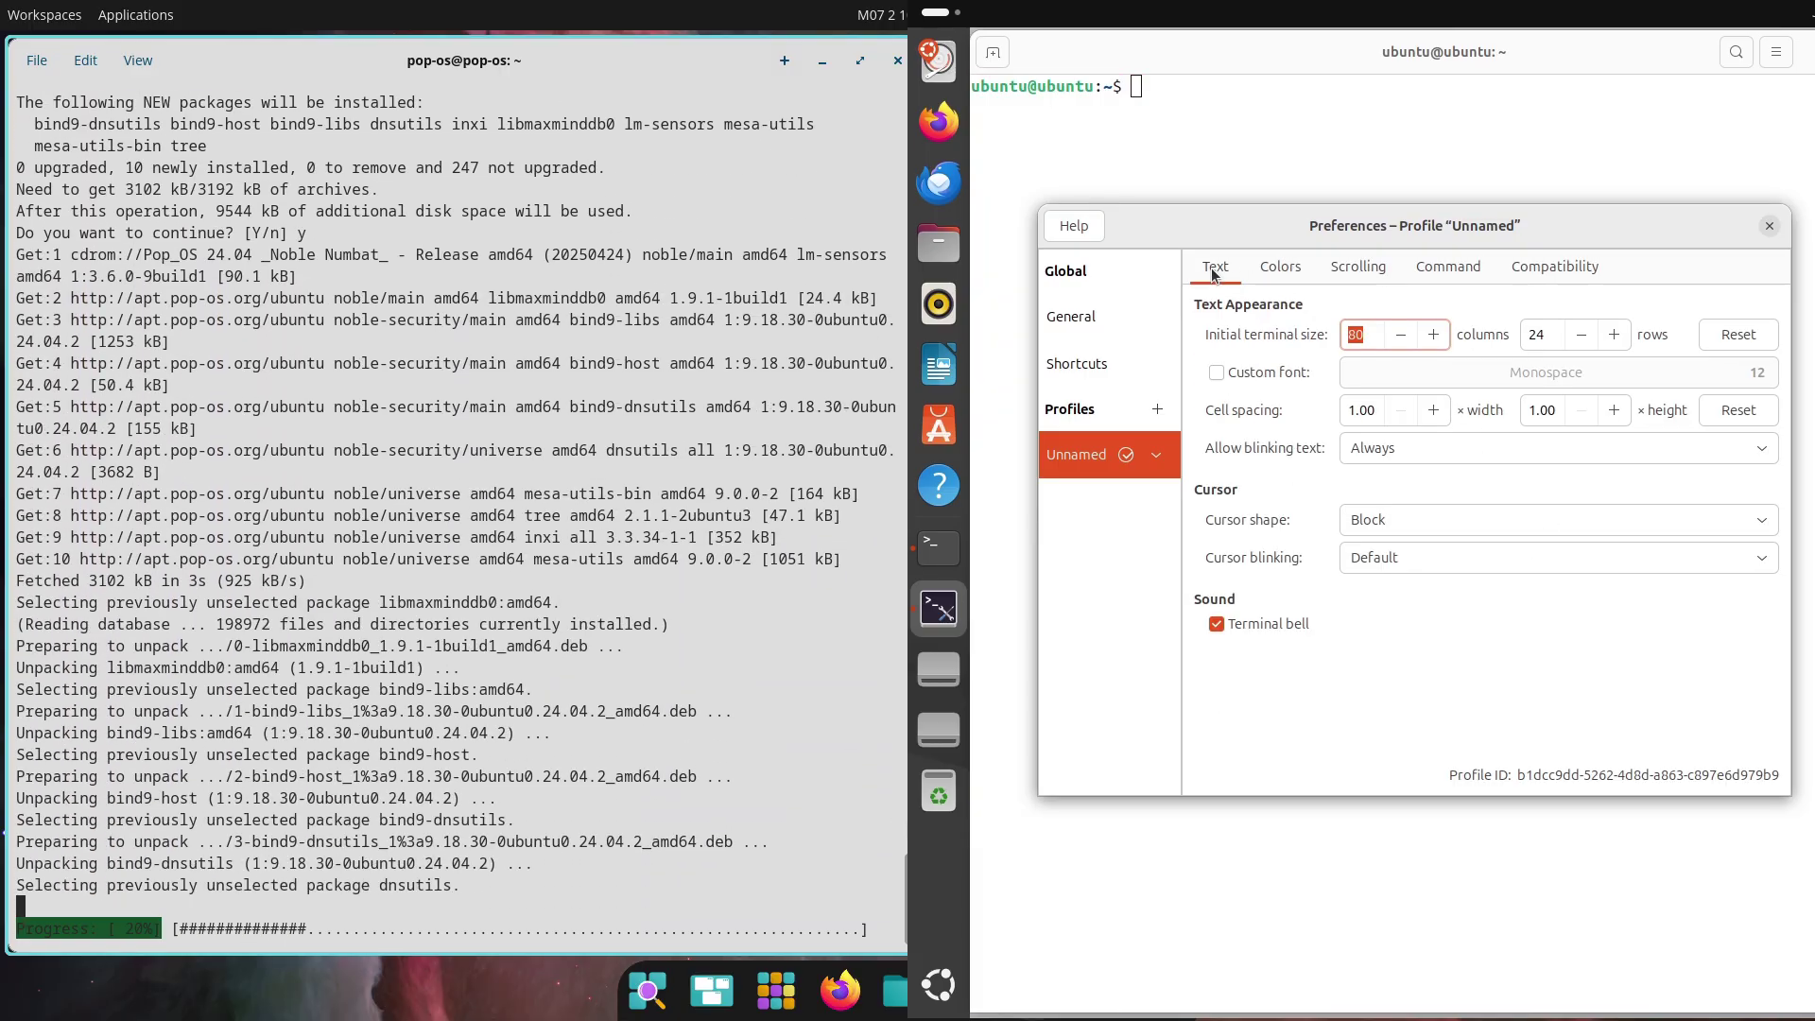
left_click(1217, 372)
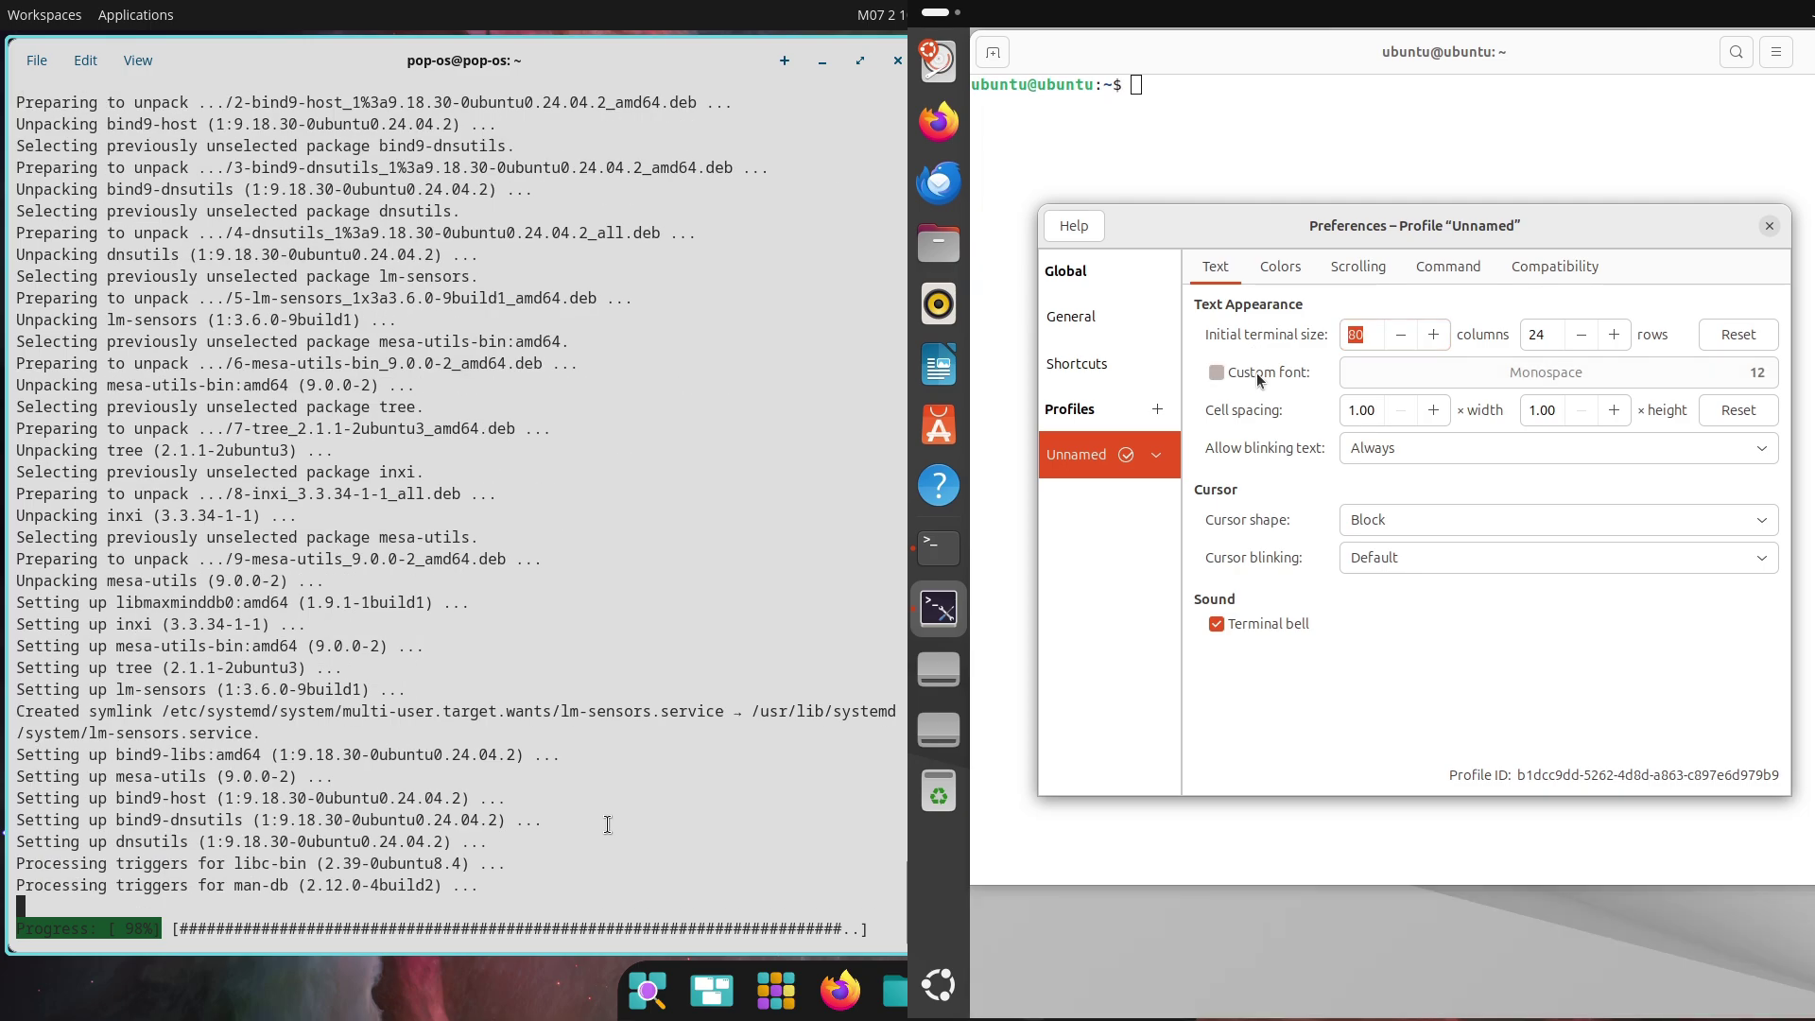
left_click(1710, 383)
left_click(1586, 705)
left_click(1585, 705)
scroll(608, 825, "up", 6)
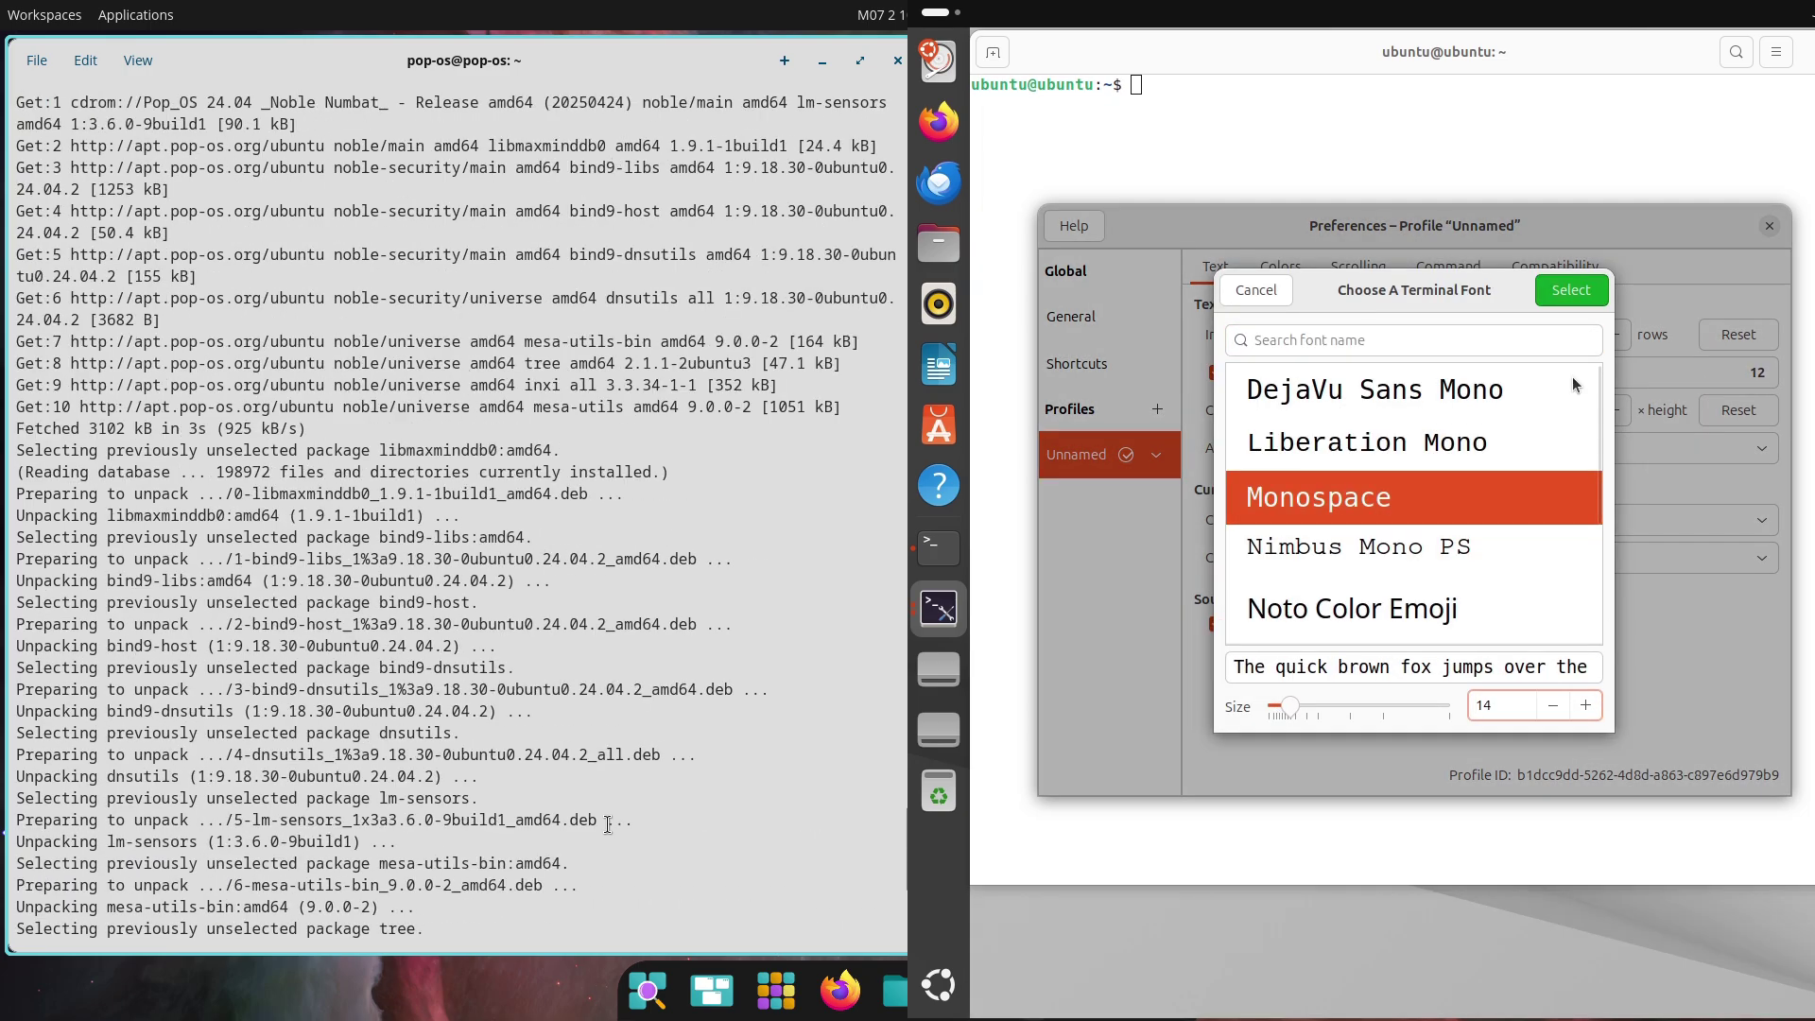
left_click(1563, 292)
key("Escape")
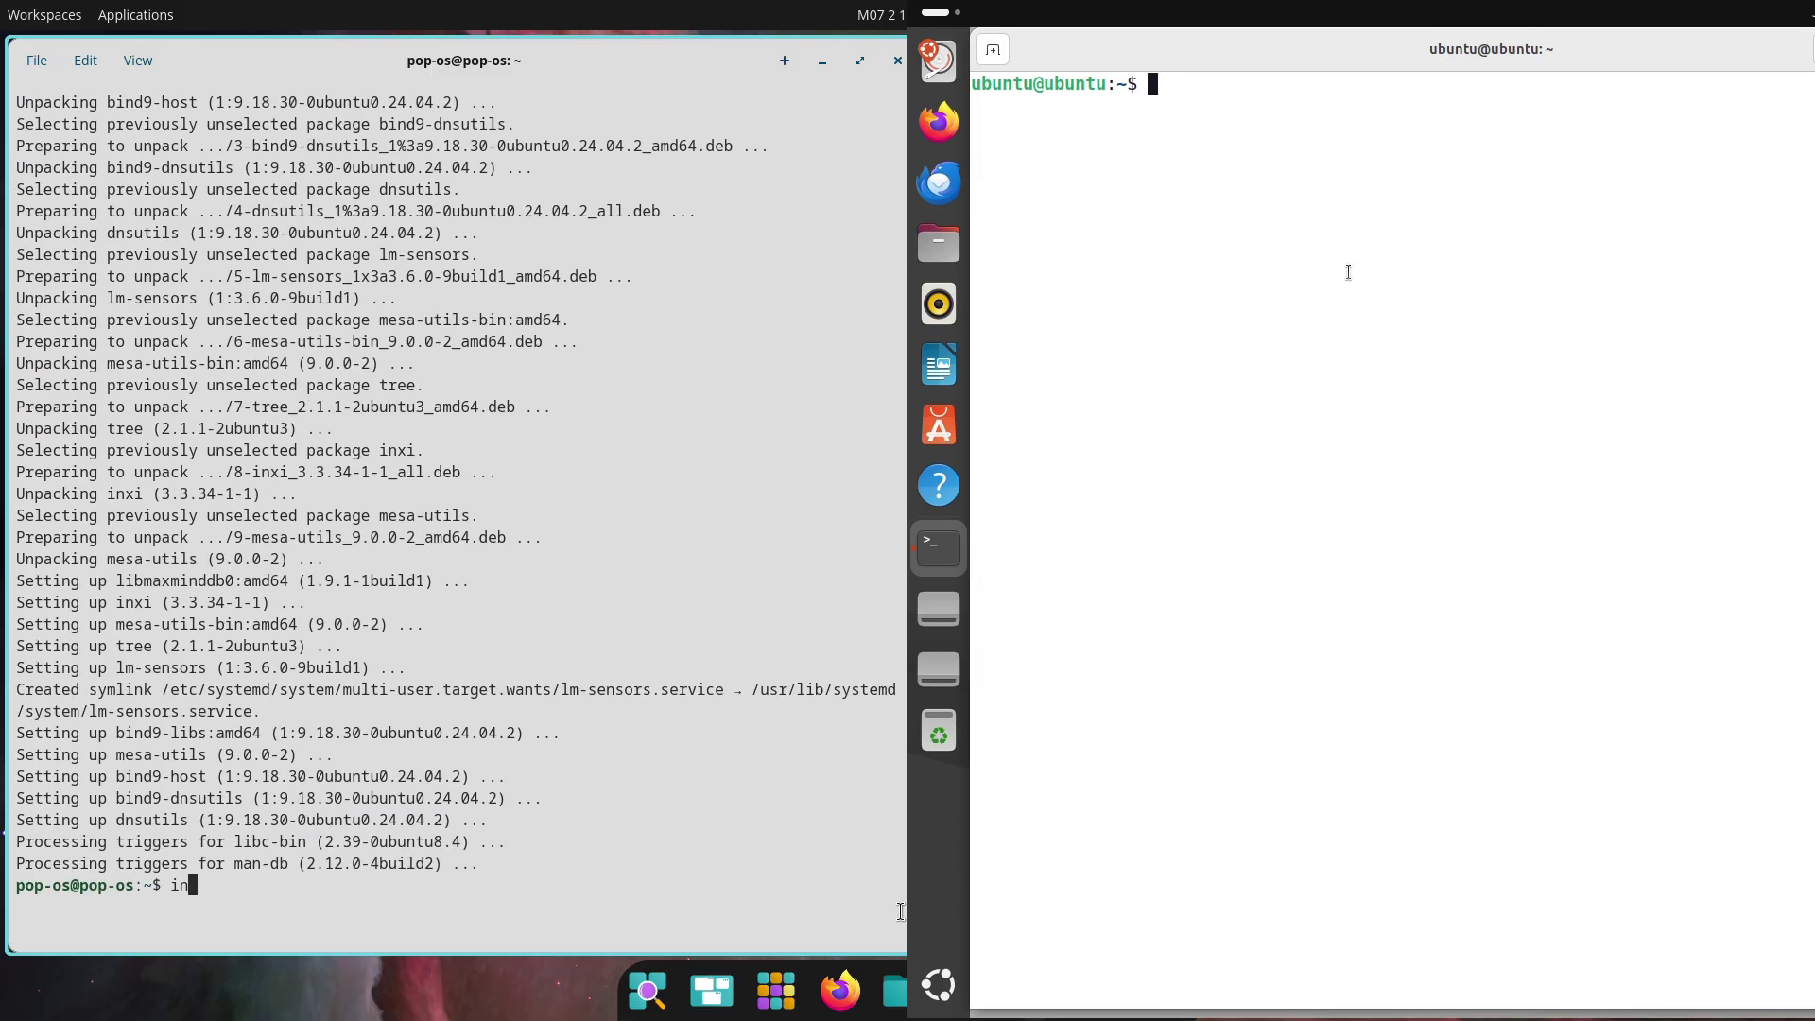
Run the inxi -sv8 report on Pop!_OS and begin the fastfetch install on Ubuntu
key("Return")
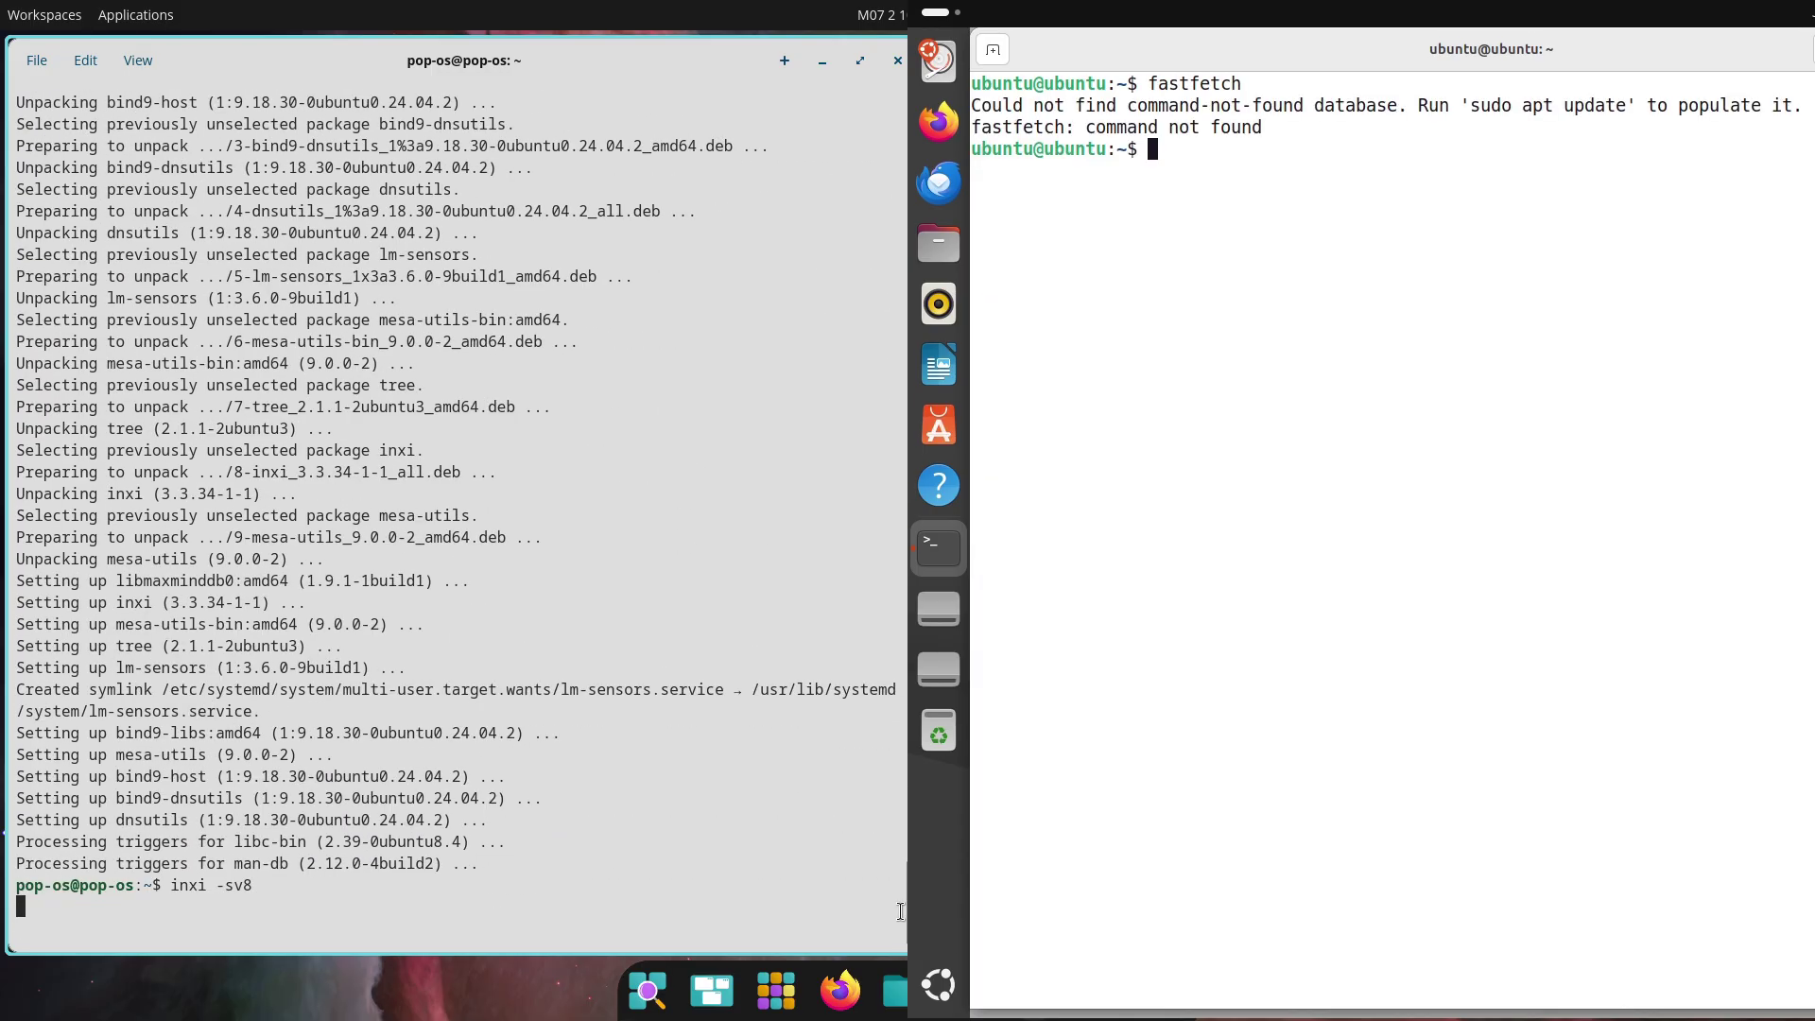
key("Return")
type("sudo ap")
Scroll the inxi report highlighting Graphics and Audio details, then run fastfetch on Ubuntu
scroll(900, 911, "up", 5)
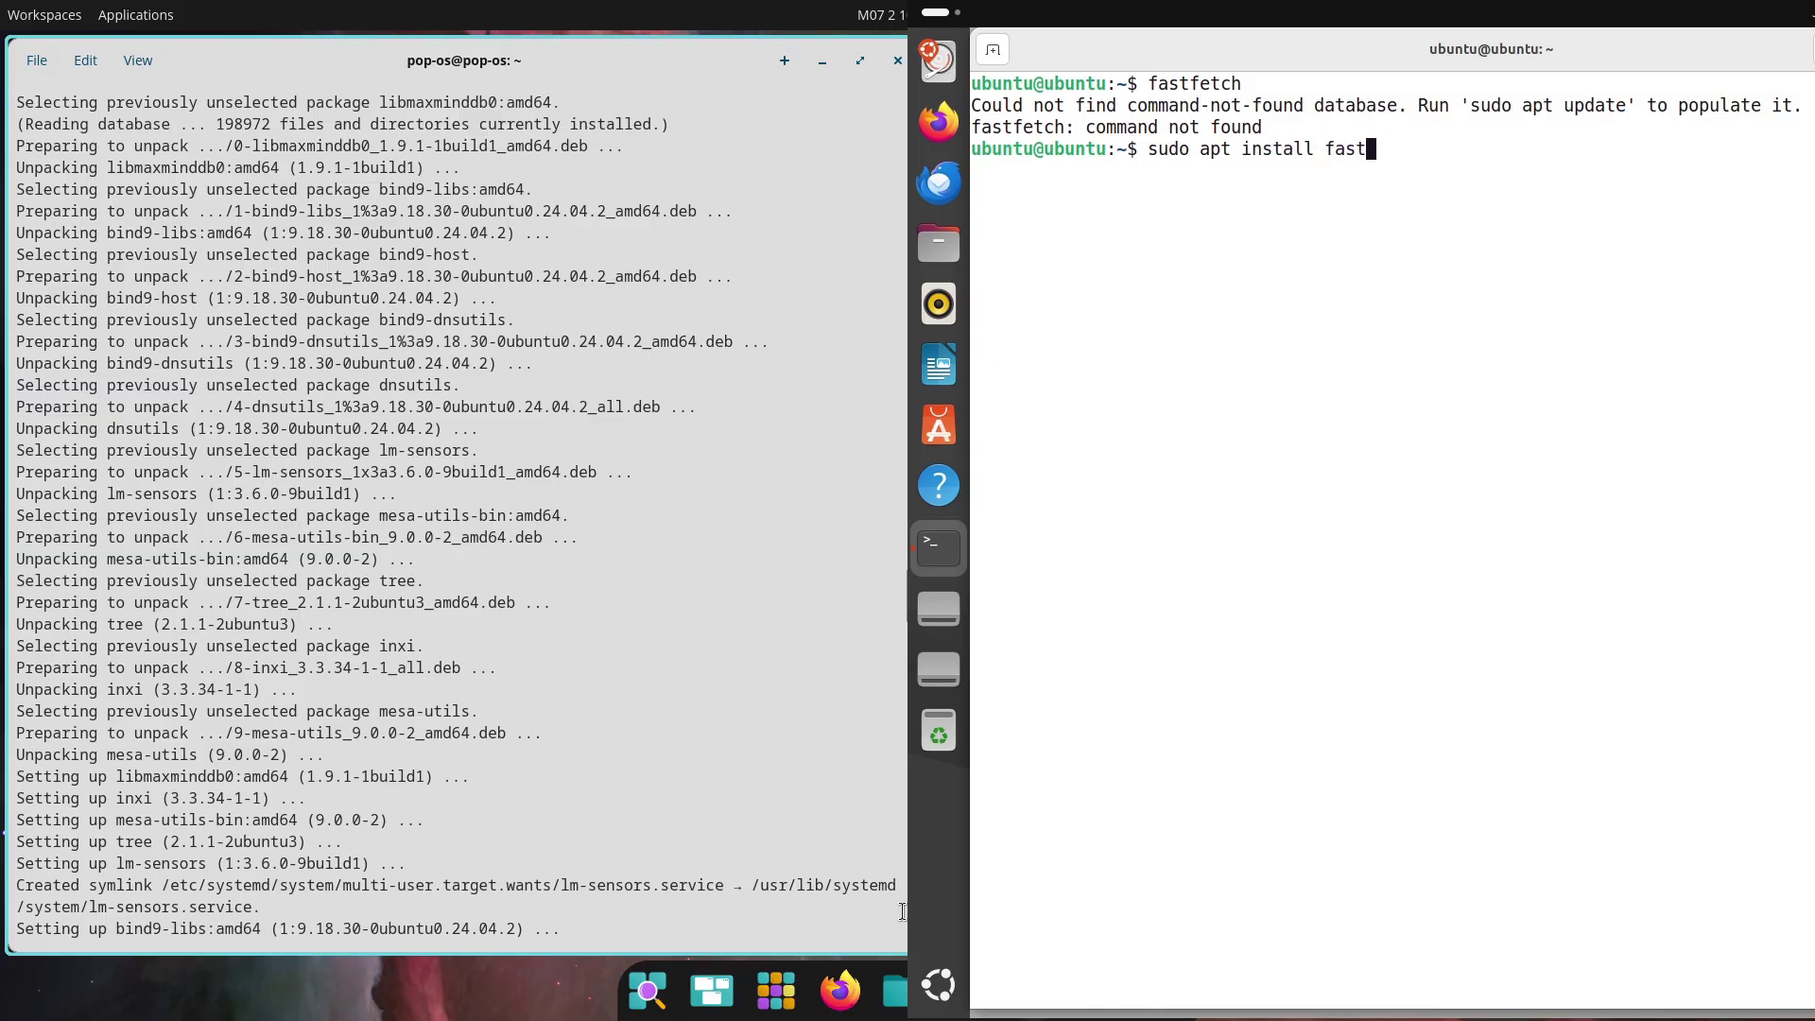
scroll(454, 510, "down", 15)
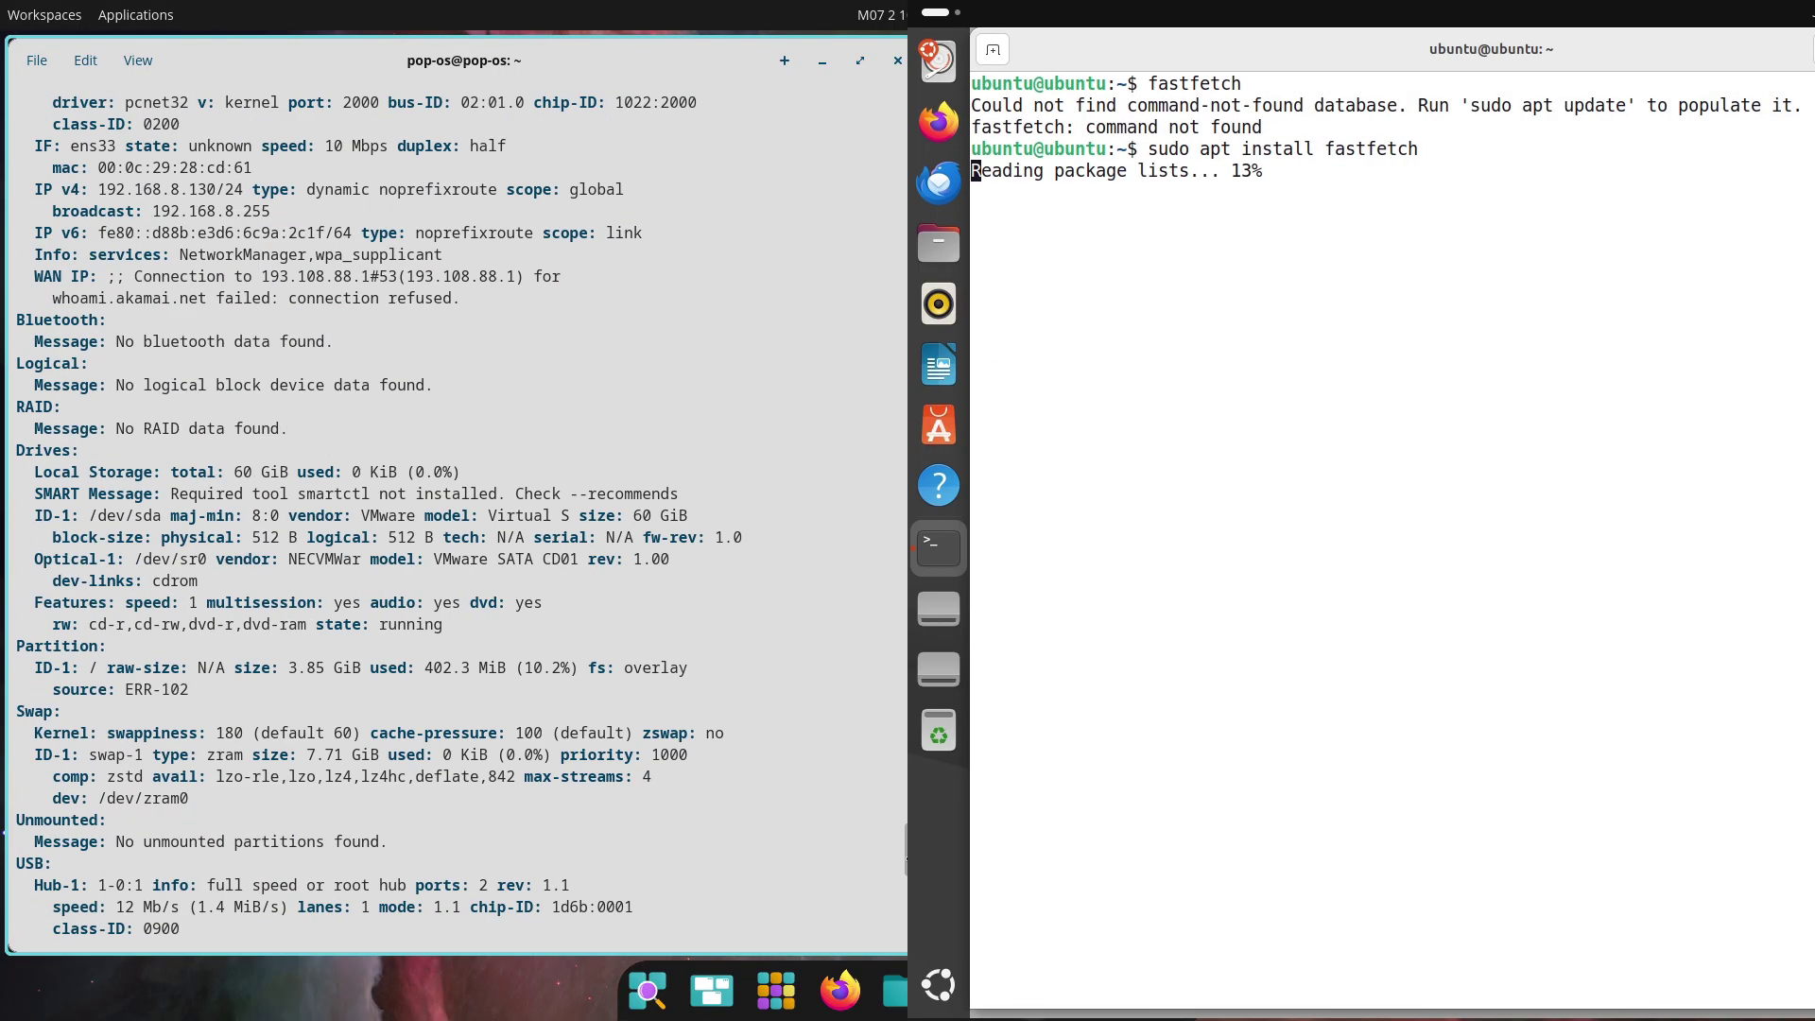
scroll(16, 814, "up", 2)
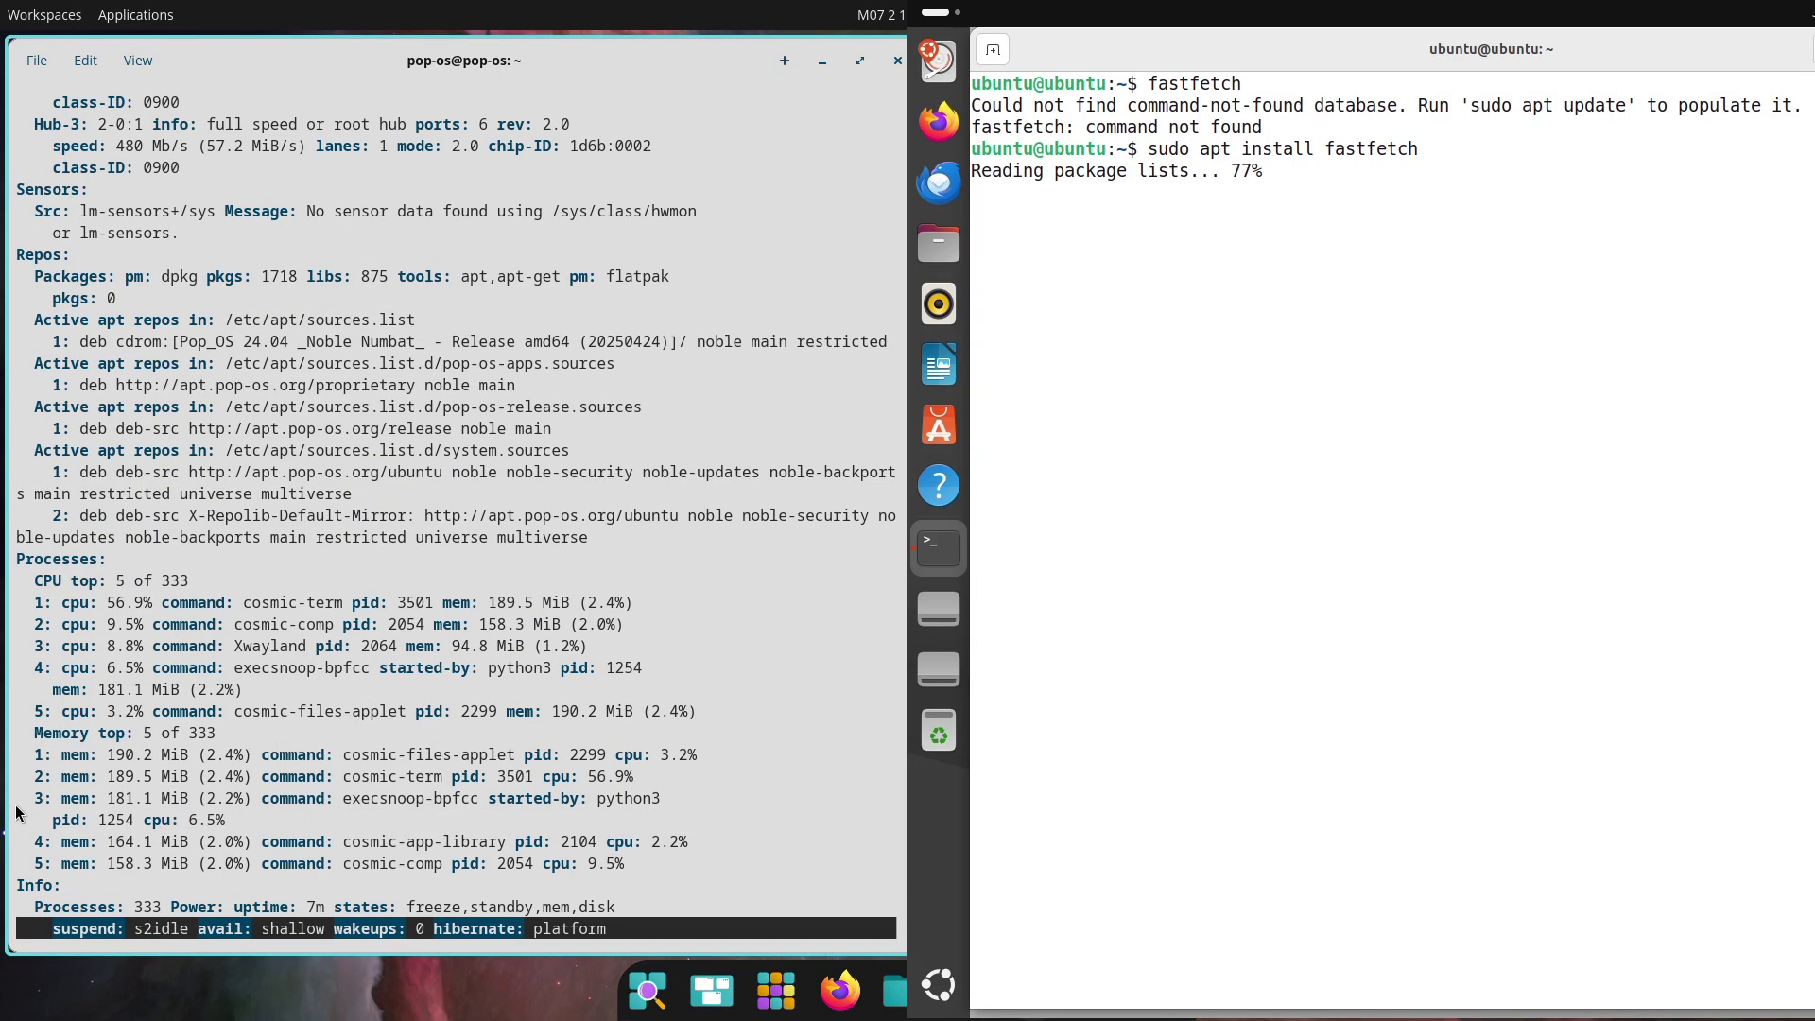
scroll(36, 821, "down", 2)
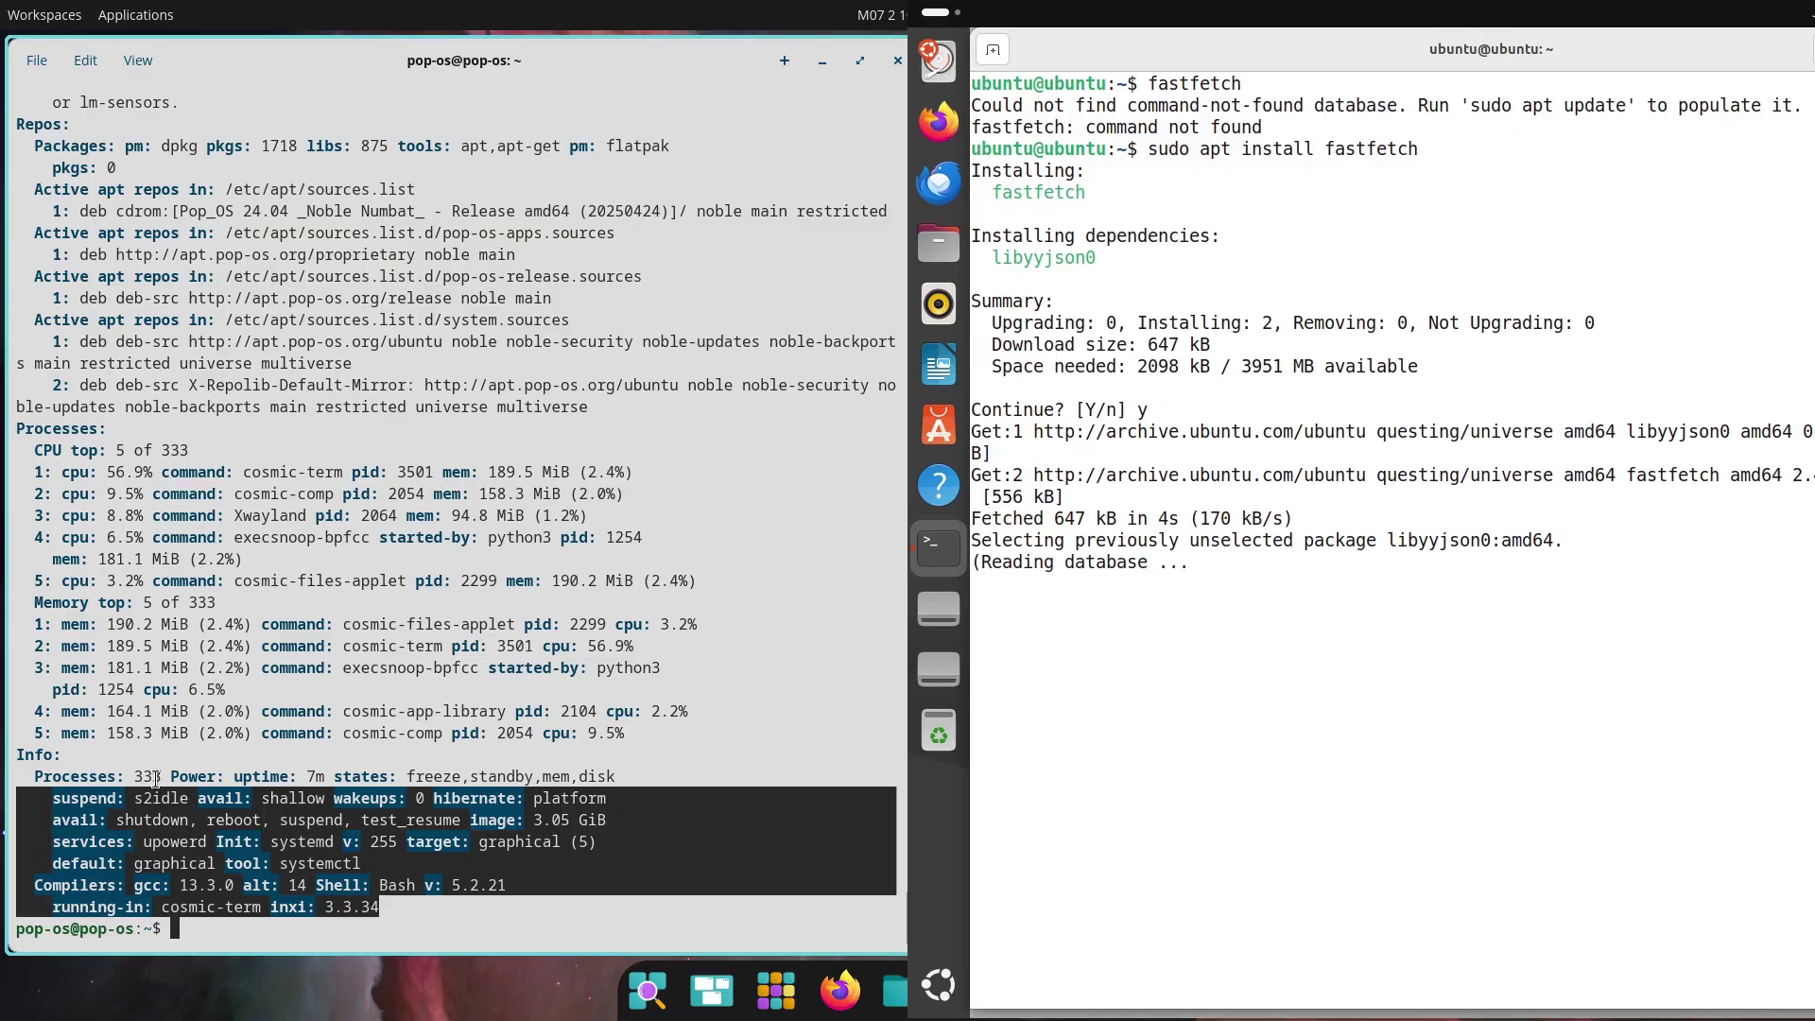
scroll(454, 511, "up", 15)
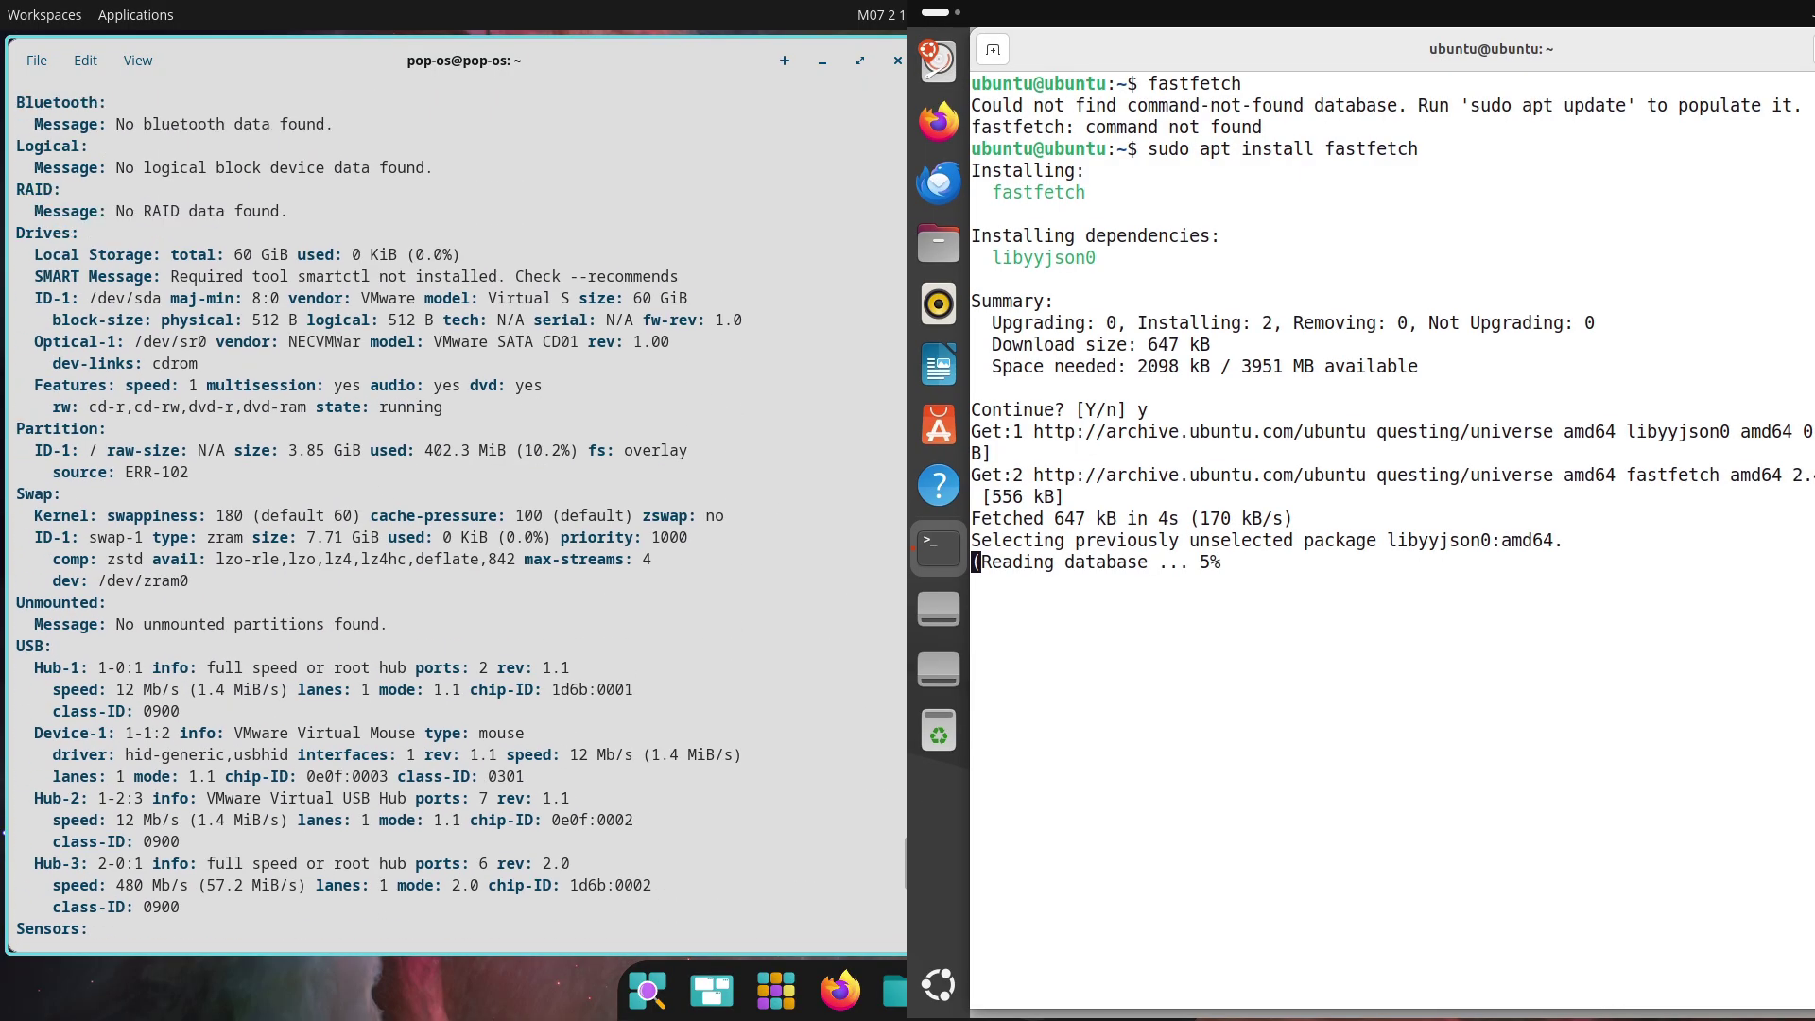
scroll(59, 281, "up", 11)
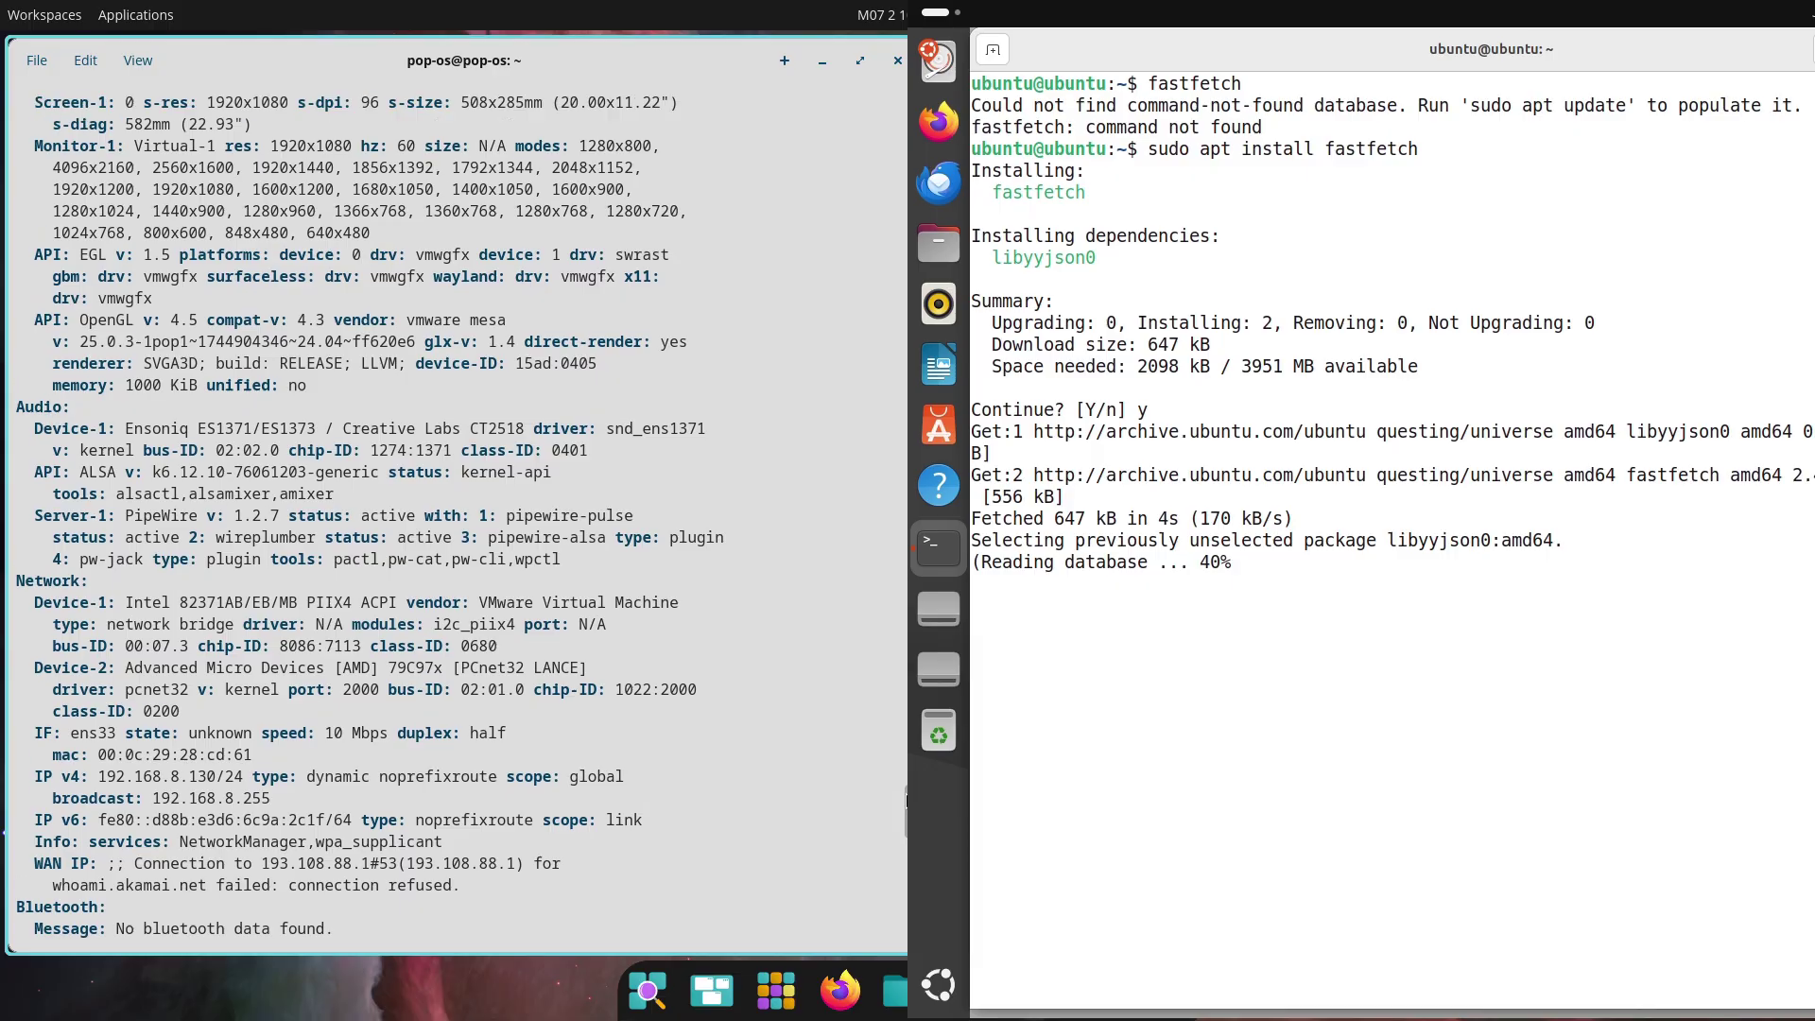
left_click_drag(18, 196, 603, 793)
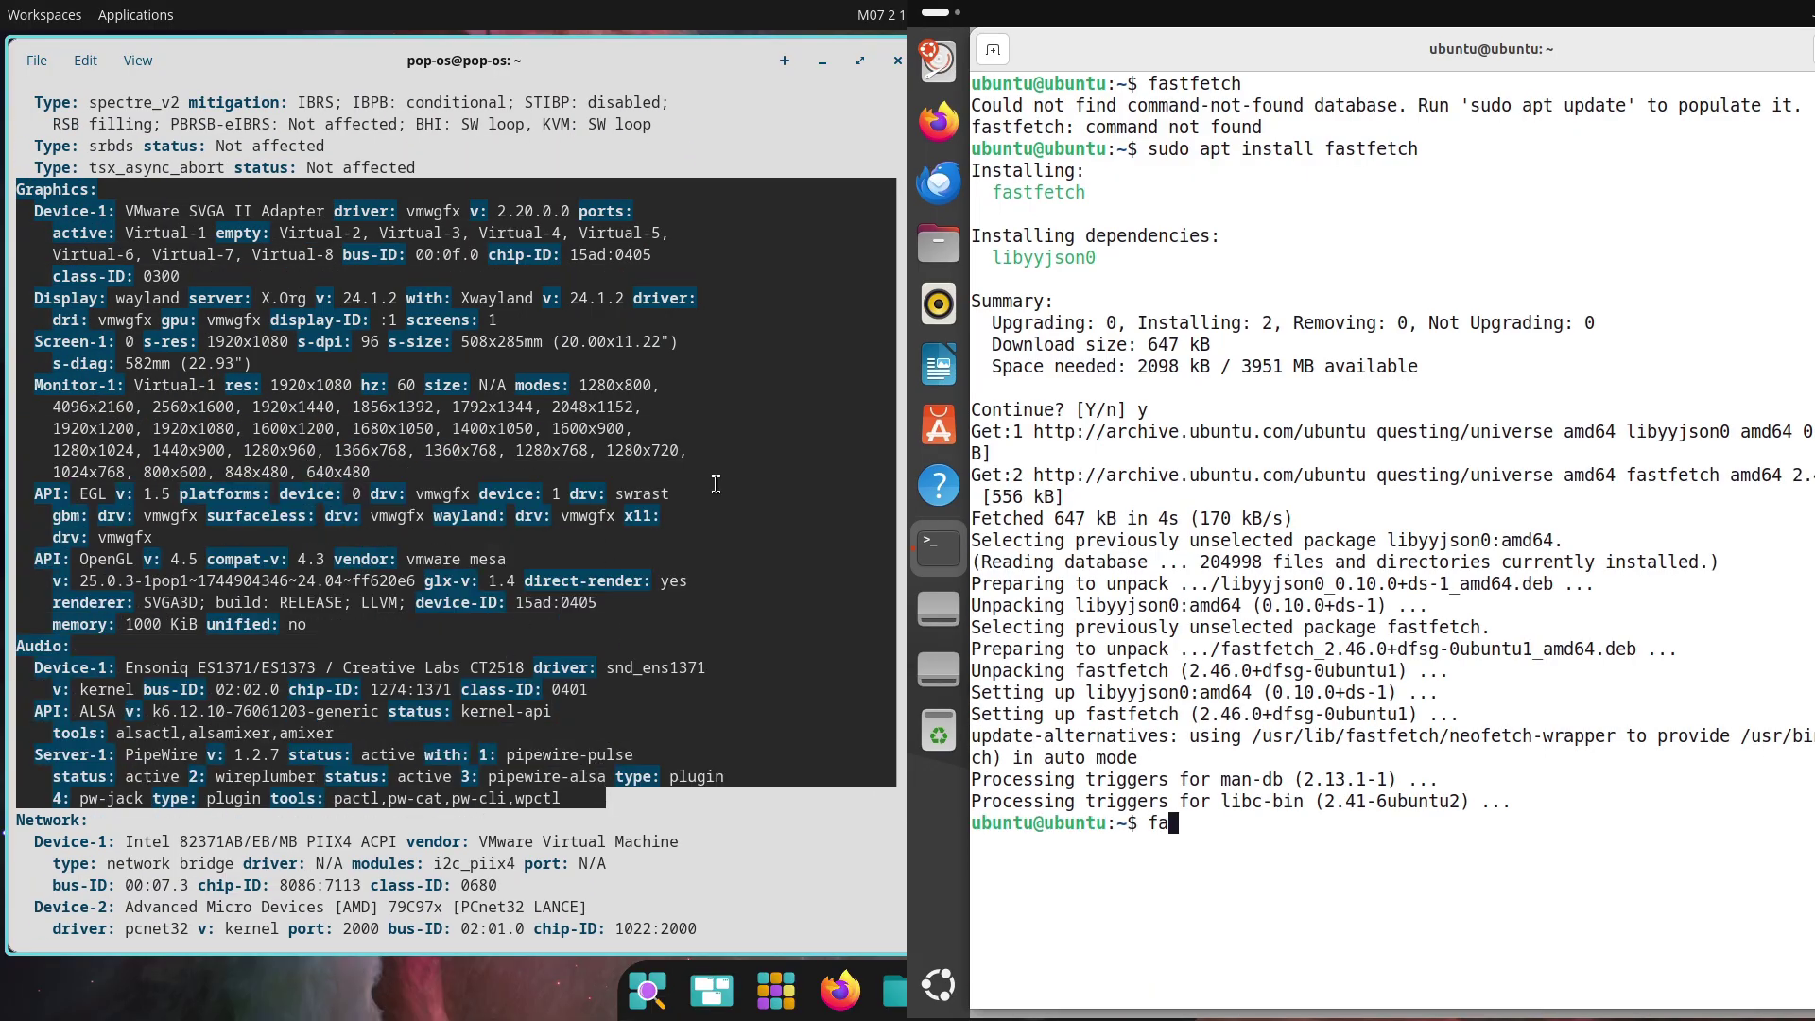
key("Return")
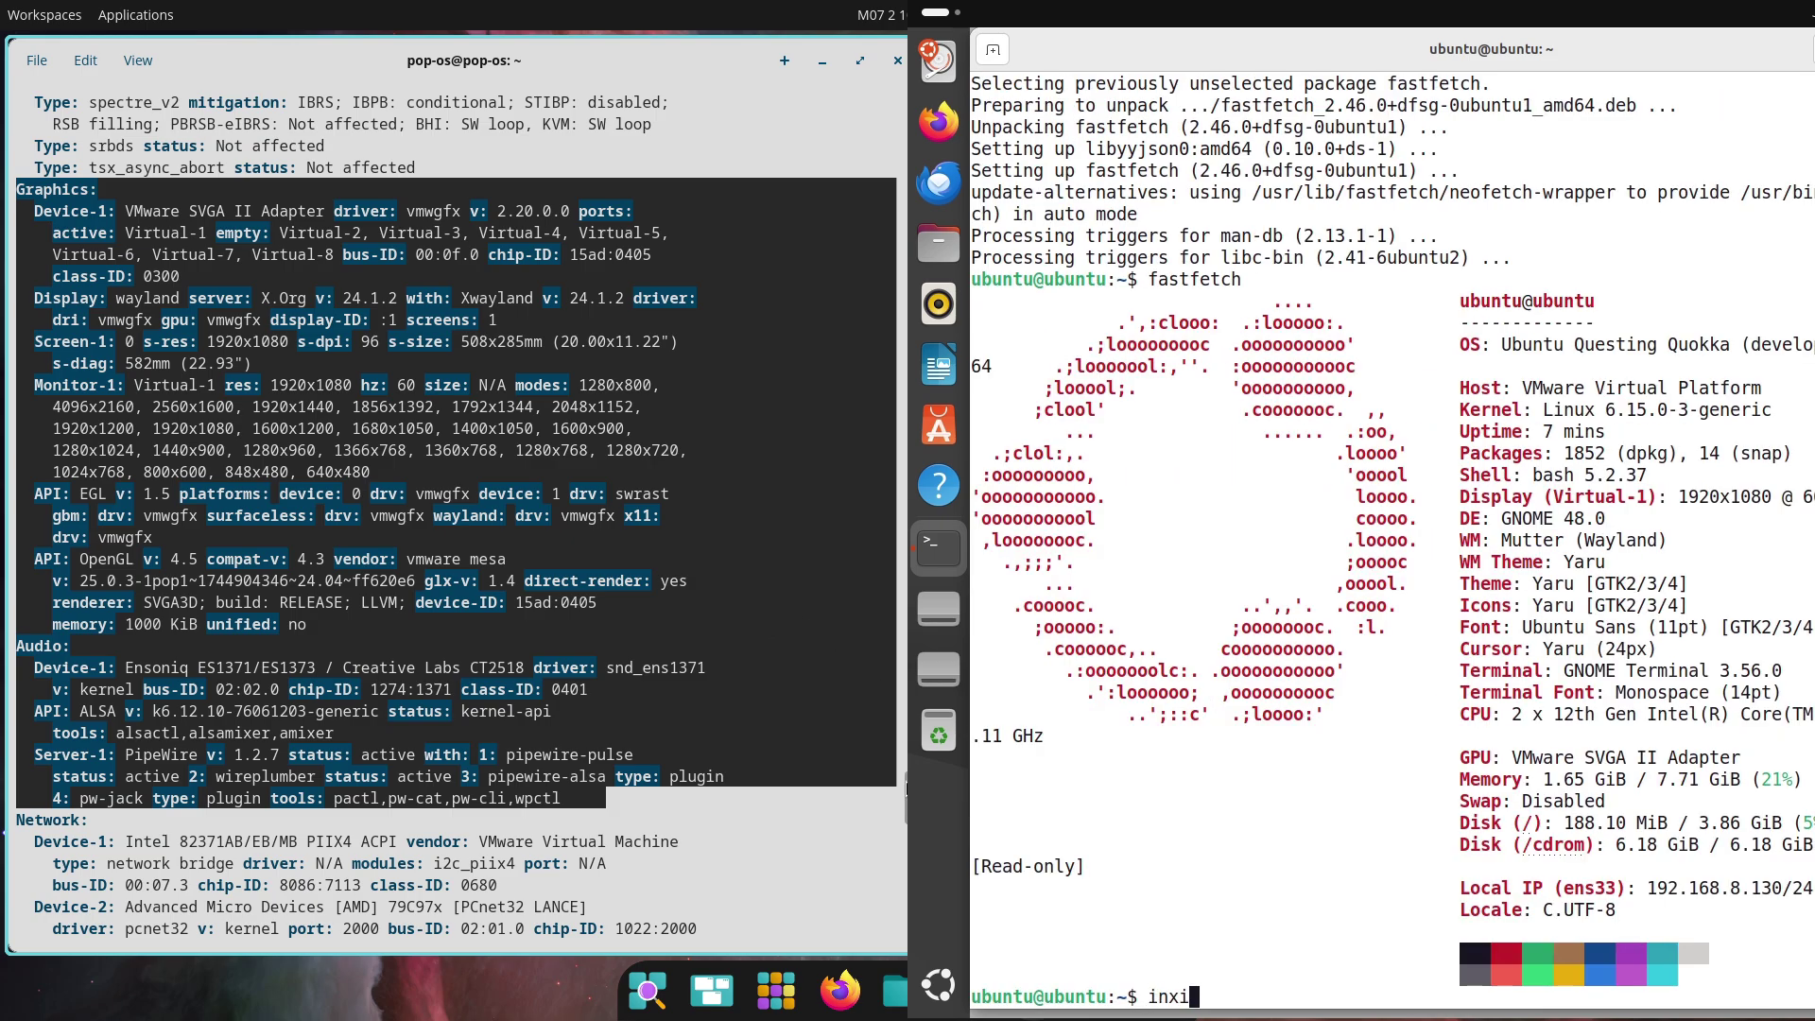
Run inxi -sv8 in the Ubuntu terminal
type("inxi -sv8")
key("Return")
scroll(430, 754, "up", 20)
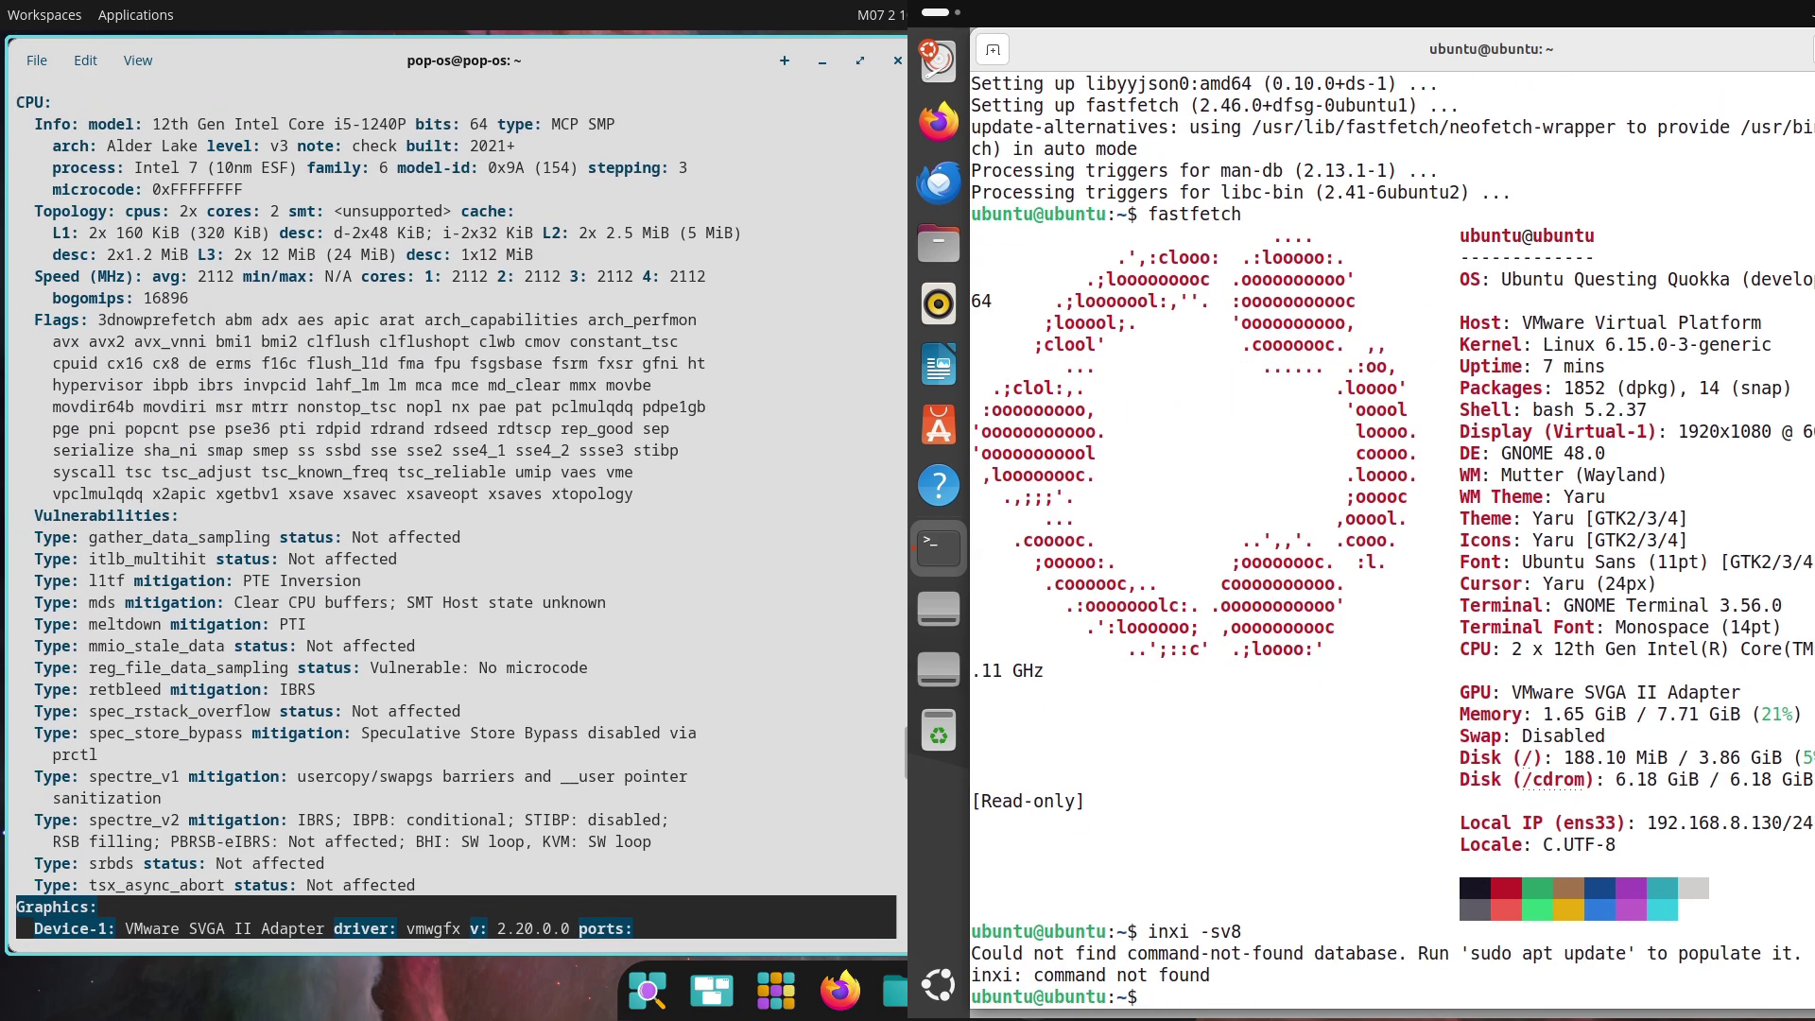
Install inxi with sudo apt install inxi and confirm with y
type("sudo apt ins")
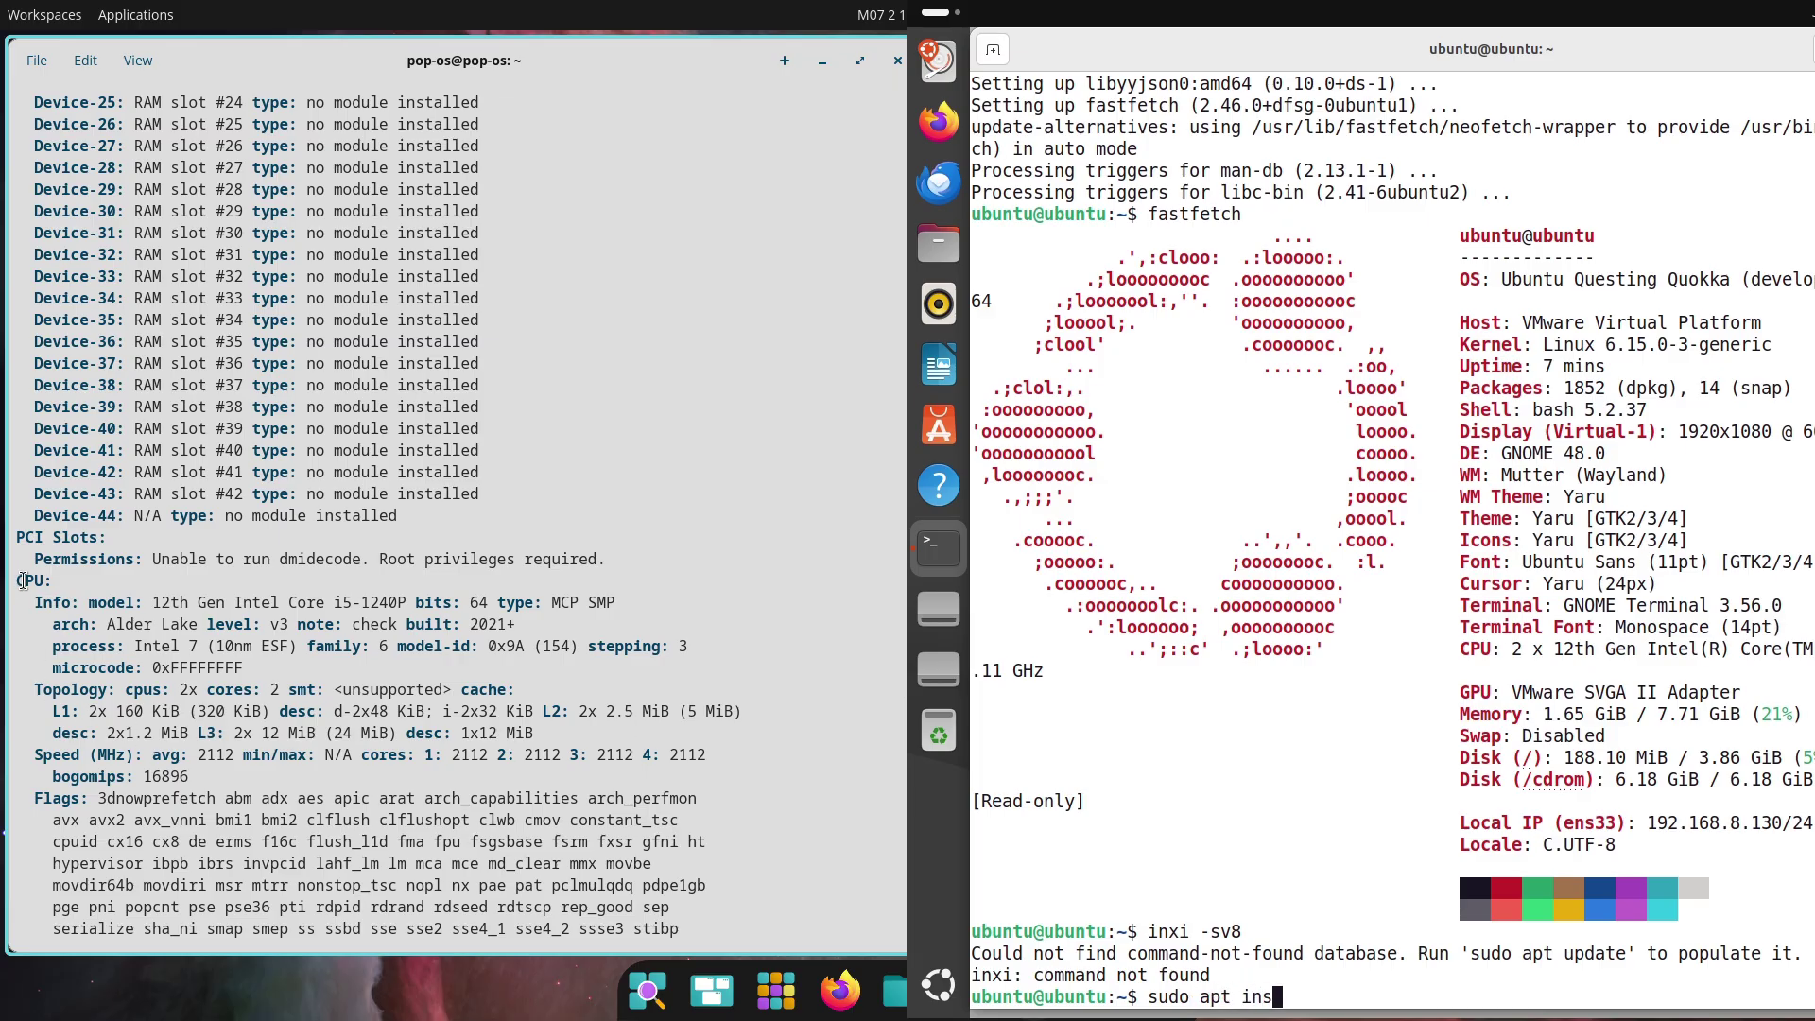
left_click_drag(22, 581, 572, 641)
type("tall")
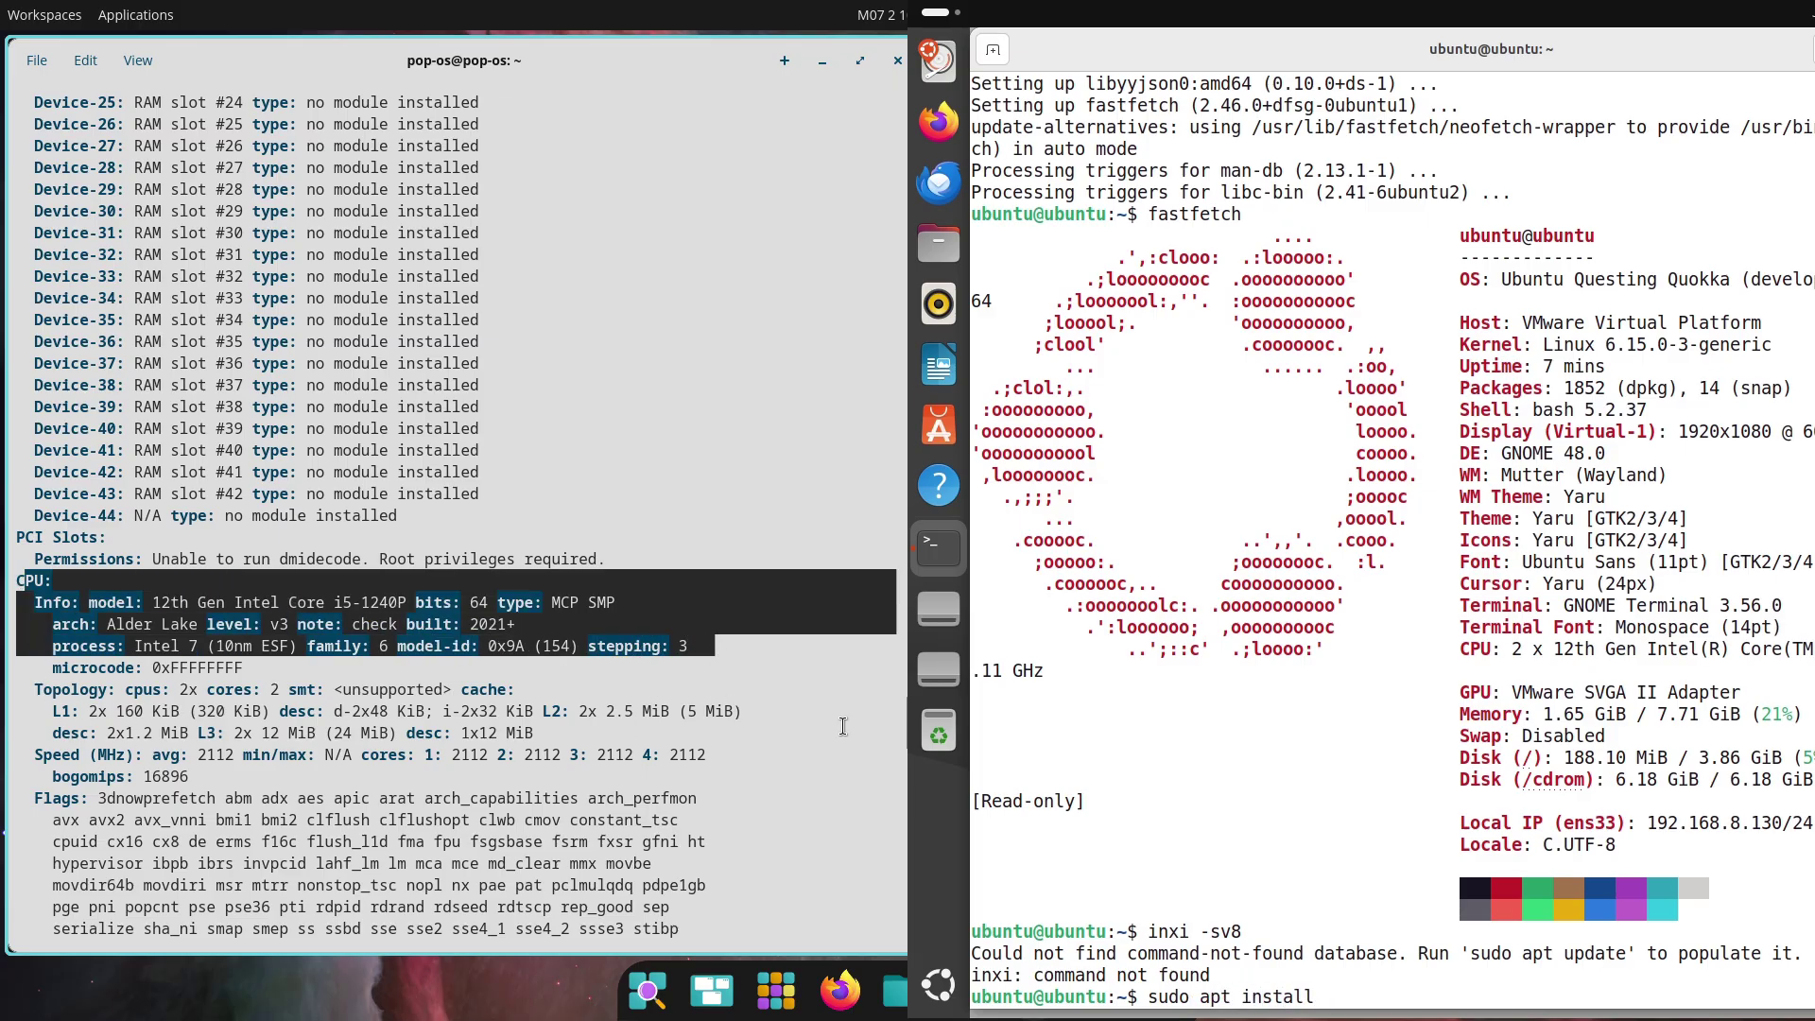
type(" inxi")
key("Return")
left_click_drag(903, 733, 899, 655)
type("y")
key("Return")
Clear the report highlight and clear the Pop!_OS terminal screen
left_click_drag(17, 298, 734, 777)
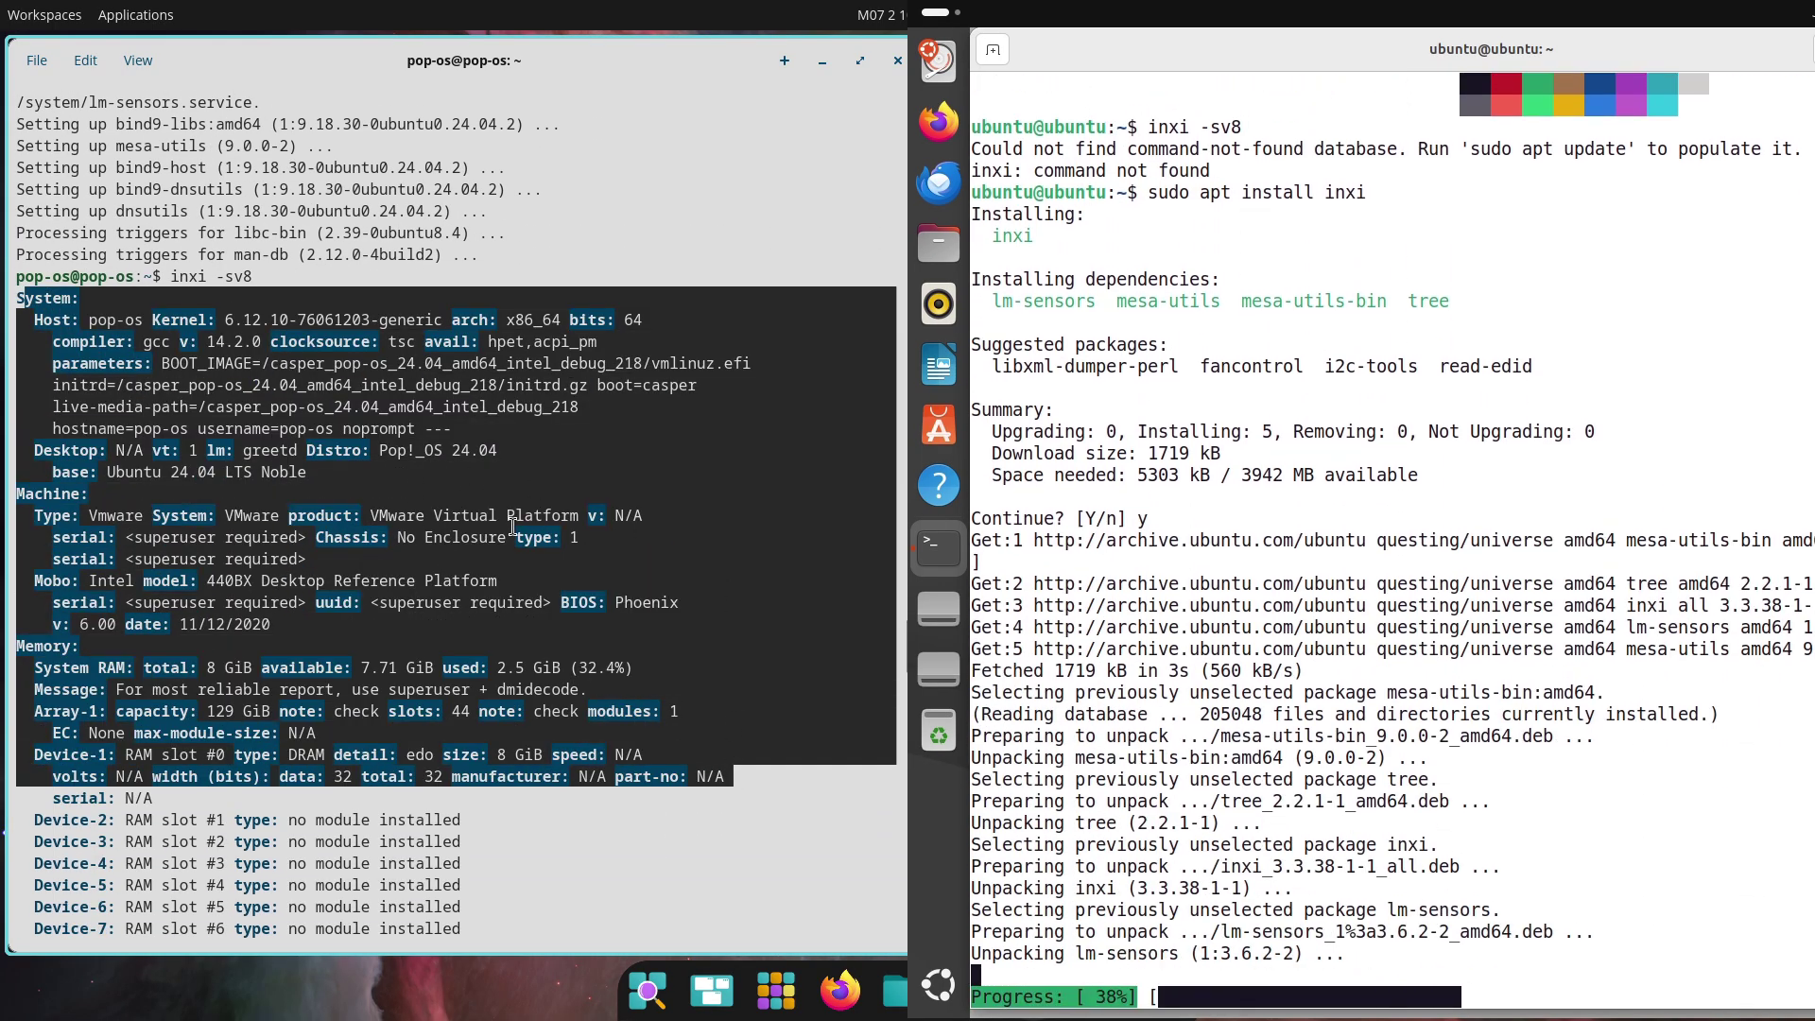
left_click(407, 493)
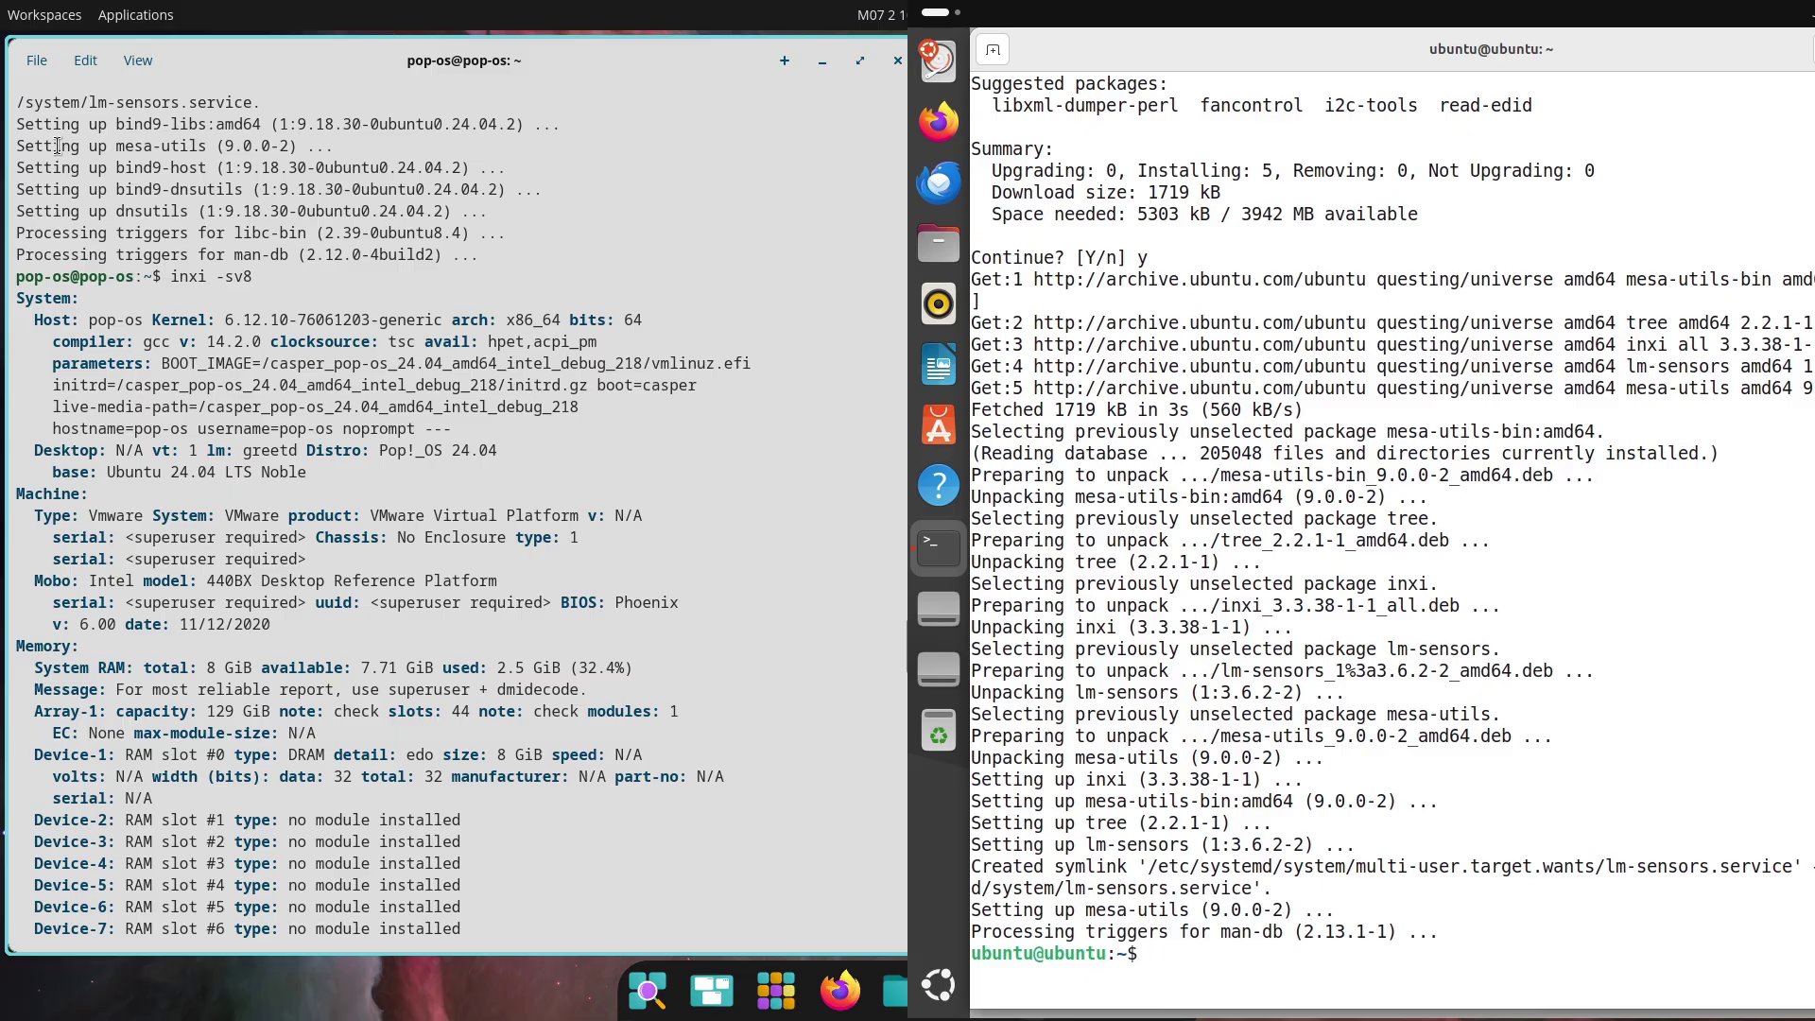
left_click(37, 59)
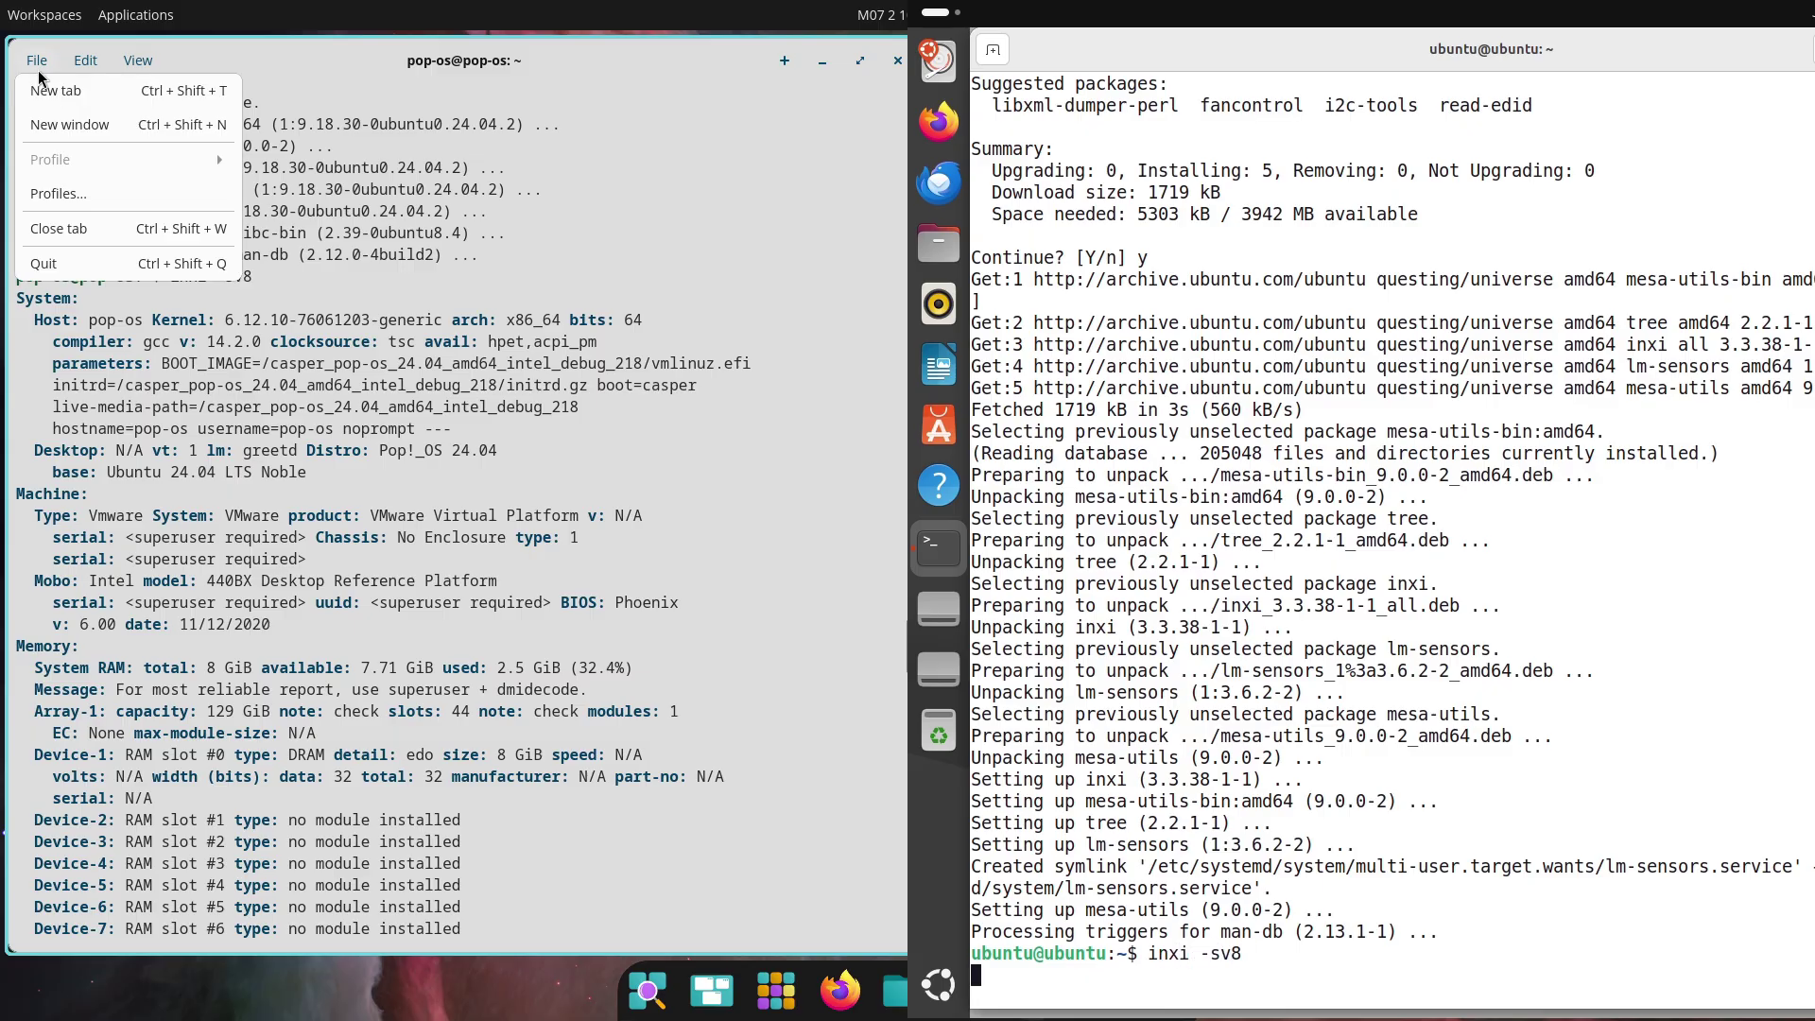
key("Return")
left_click(57, 91)
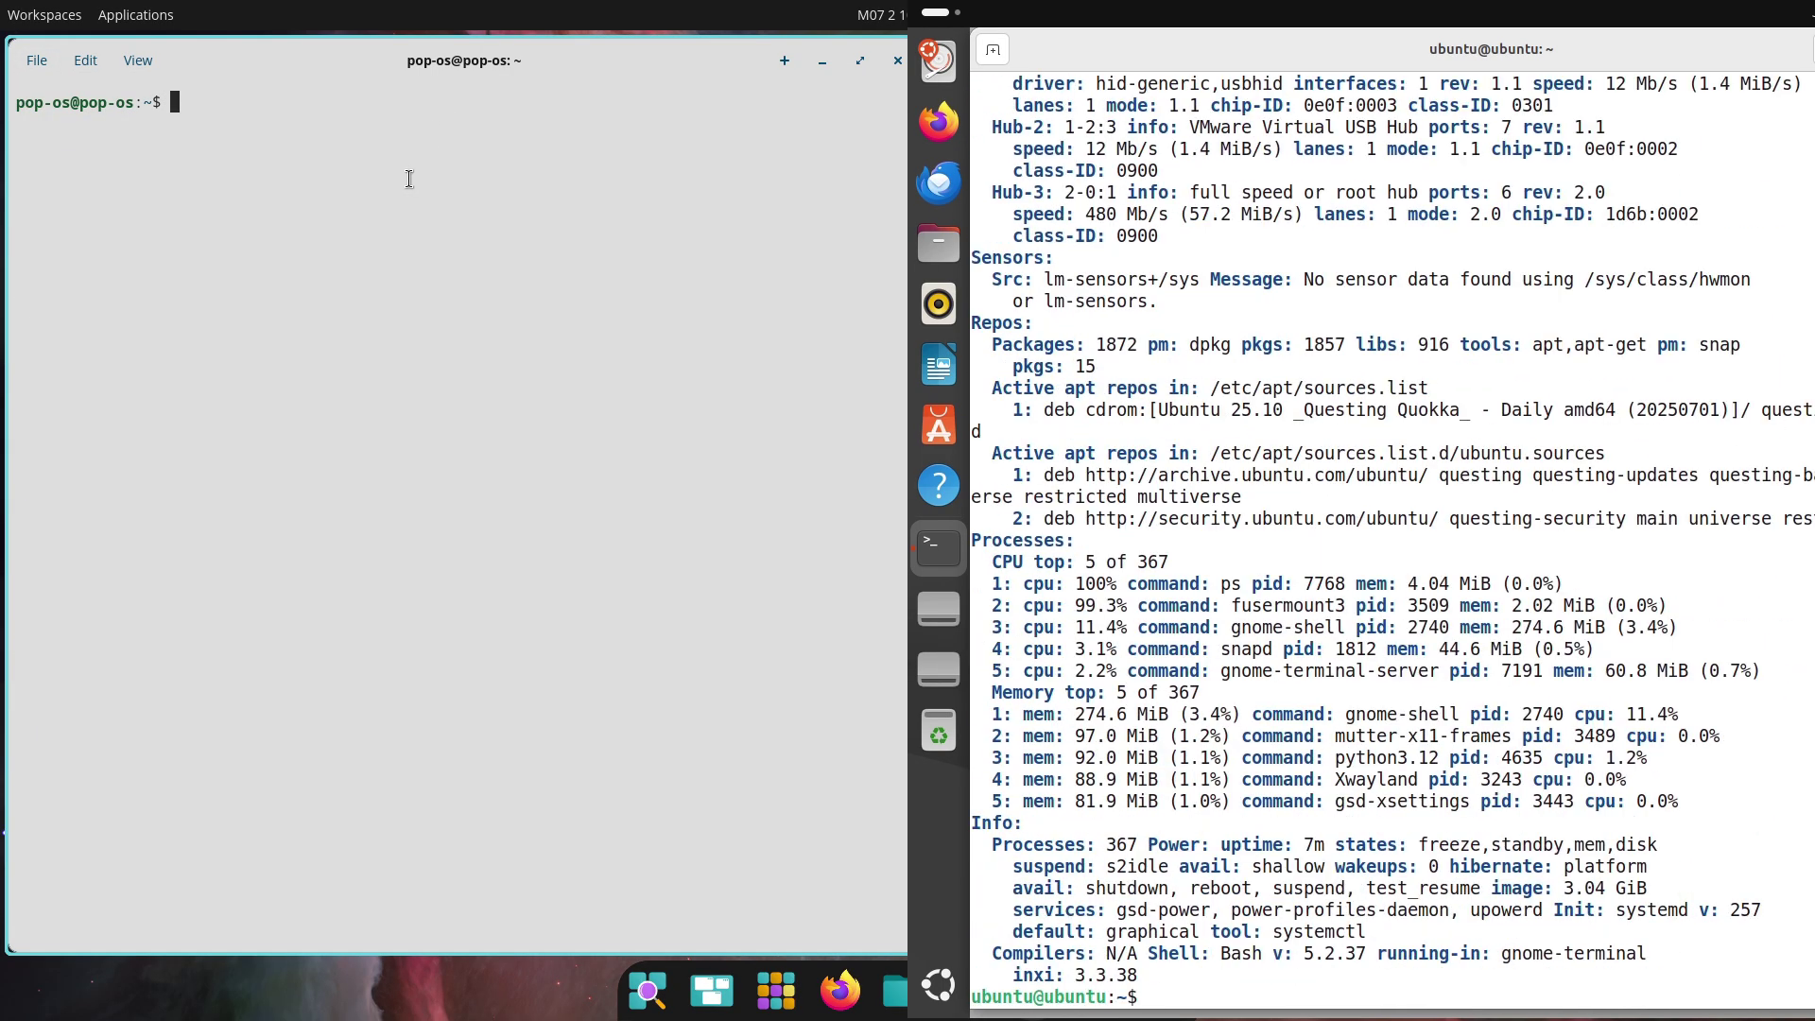
Show the Pop!_OS release and kernel with cat /etc/issue, uname -a and uname -r
left_click_drag(1142, 974, 991, 805)
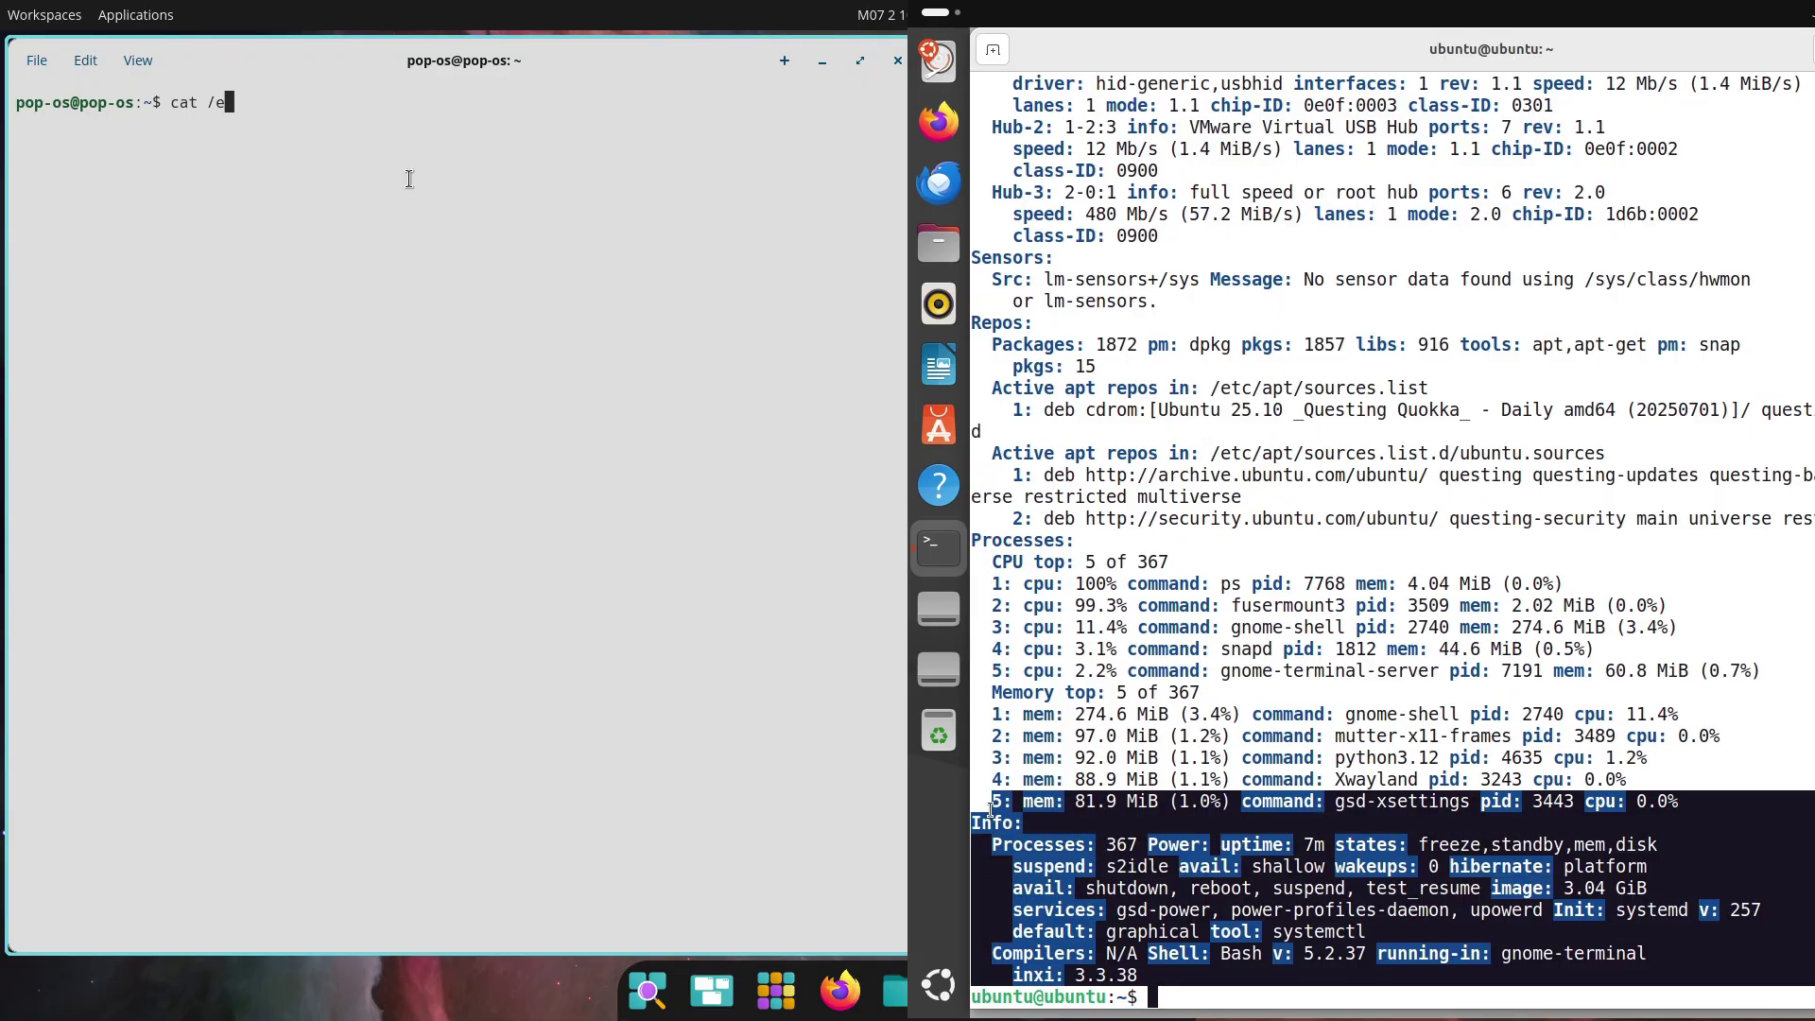
type("cat /etc/issue")
key("Return")
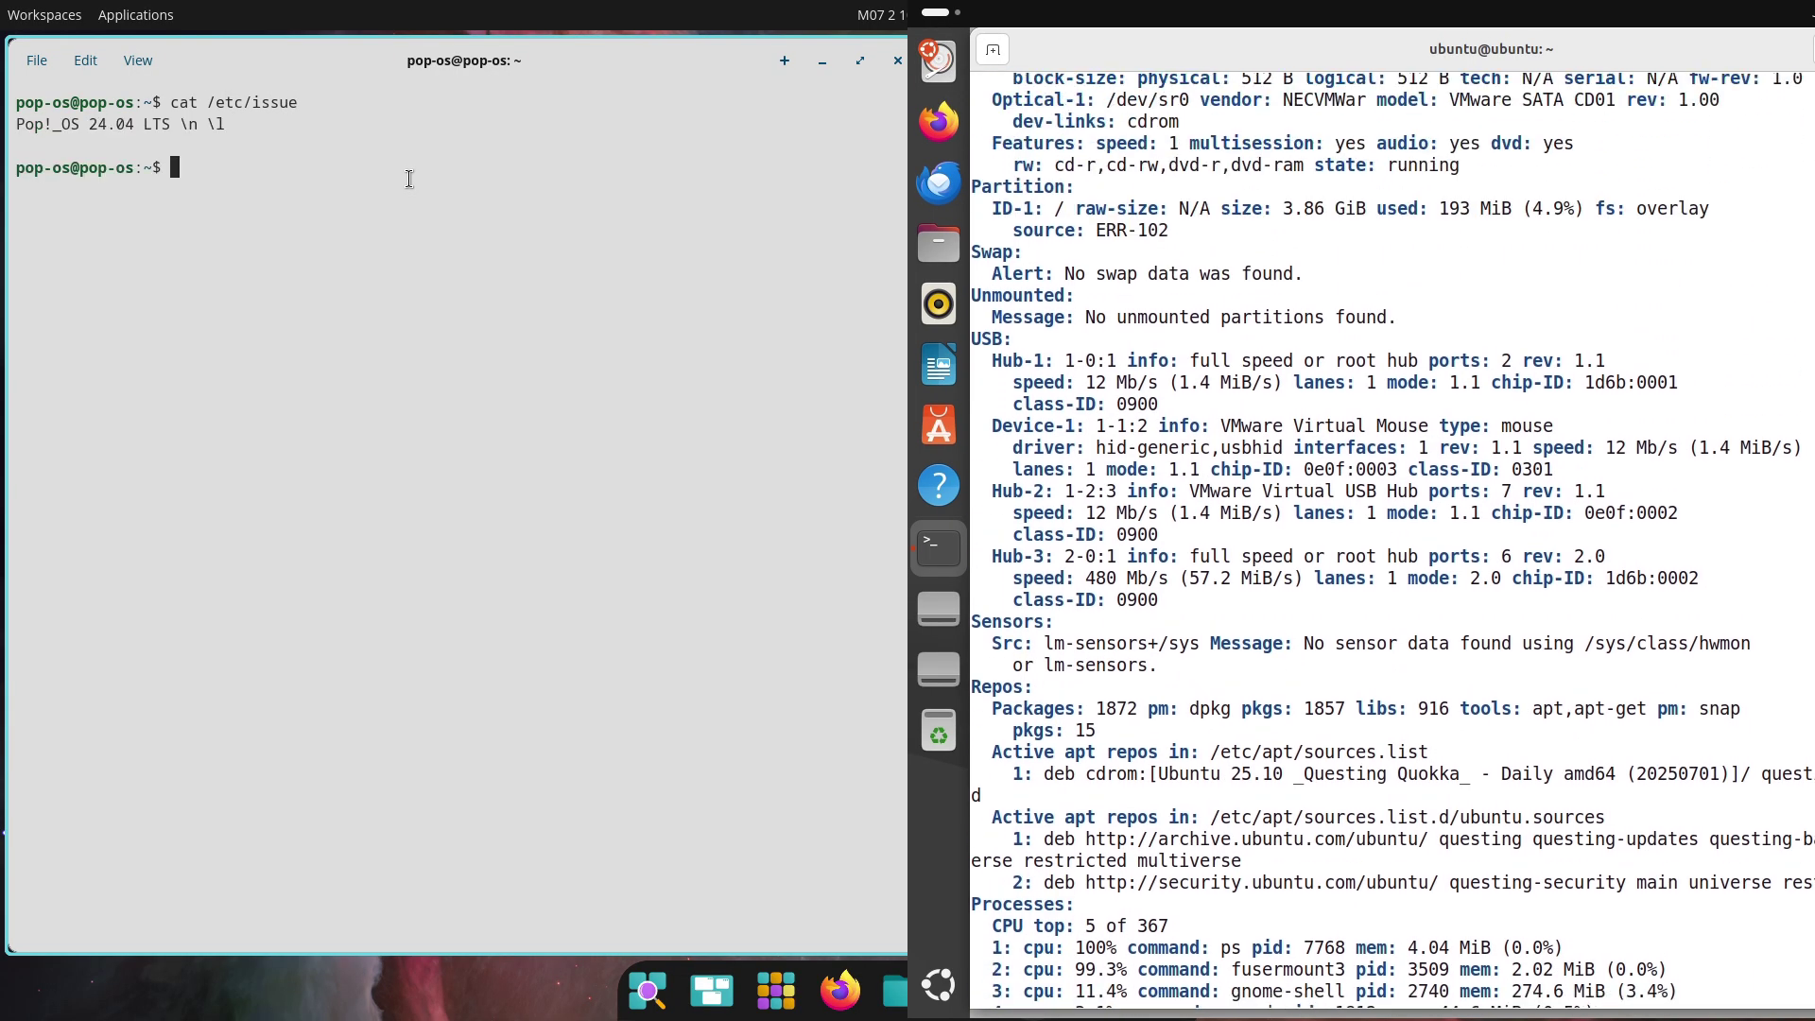
type("uname ")
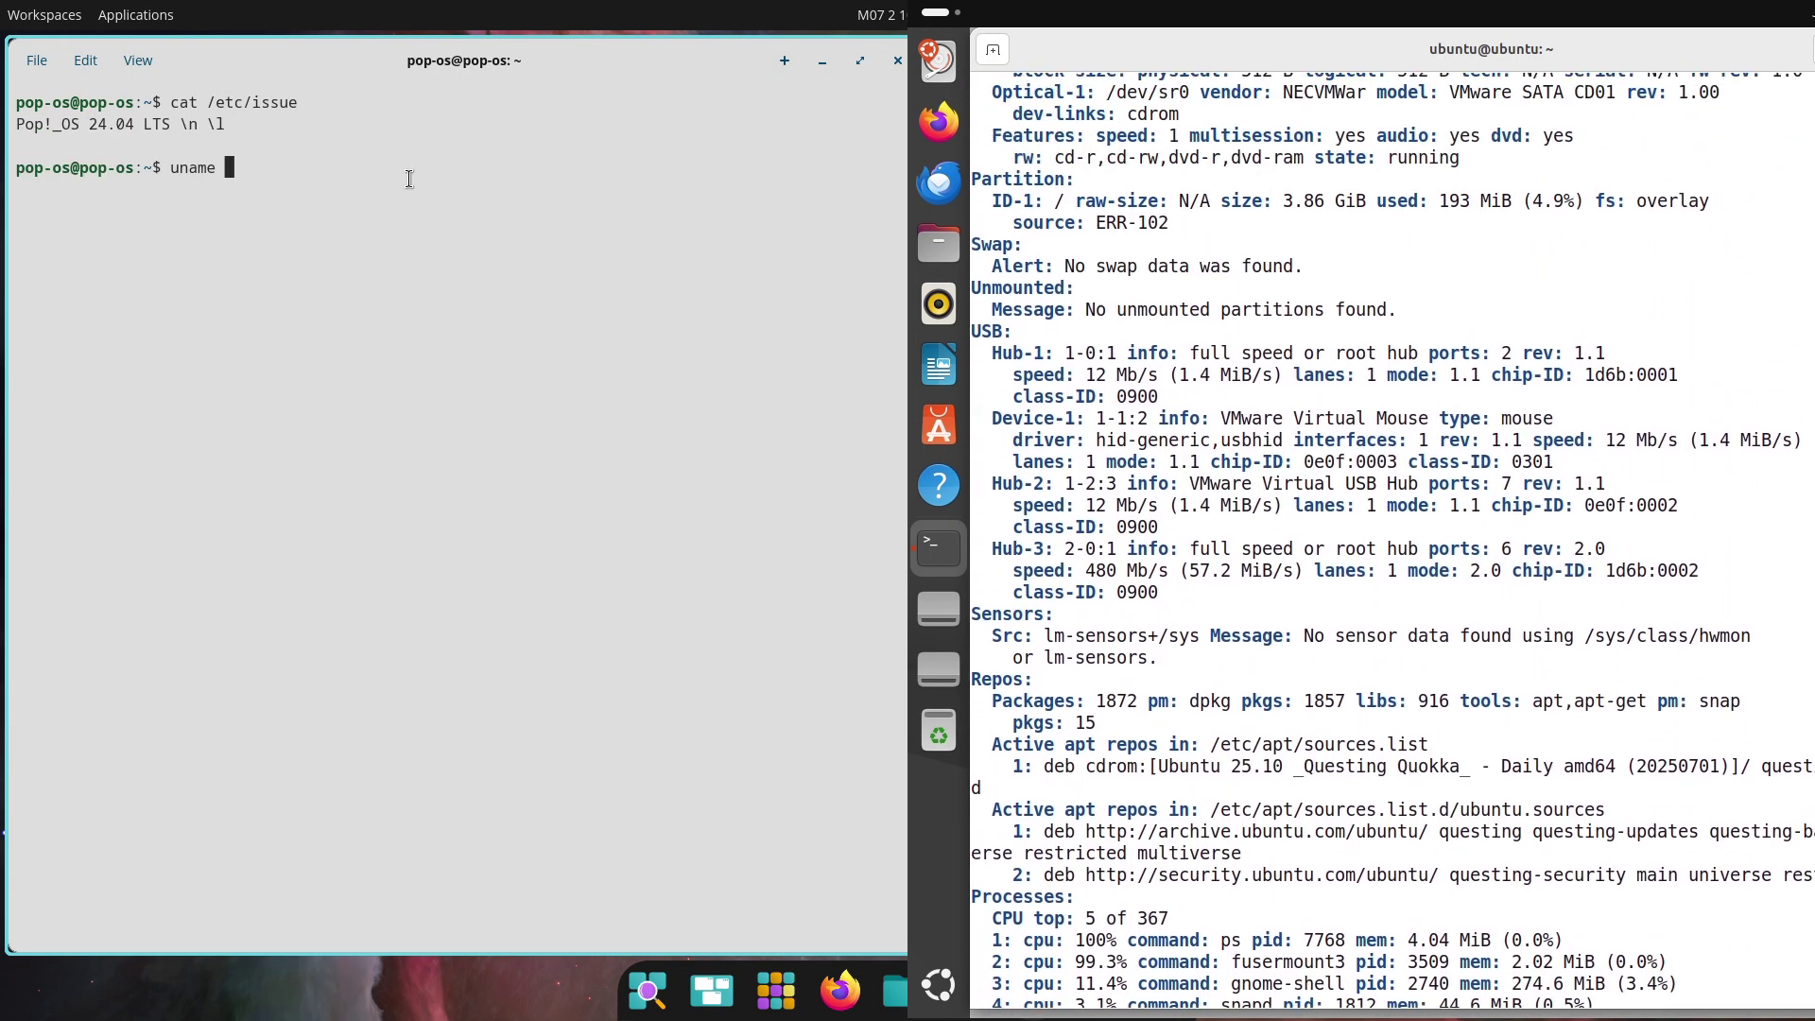
type("-a")
key("Return")
type("uname -r")
key("Return")
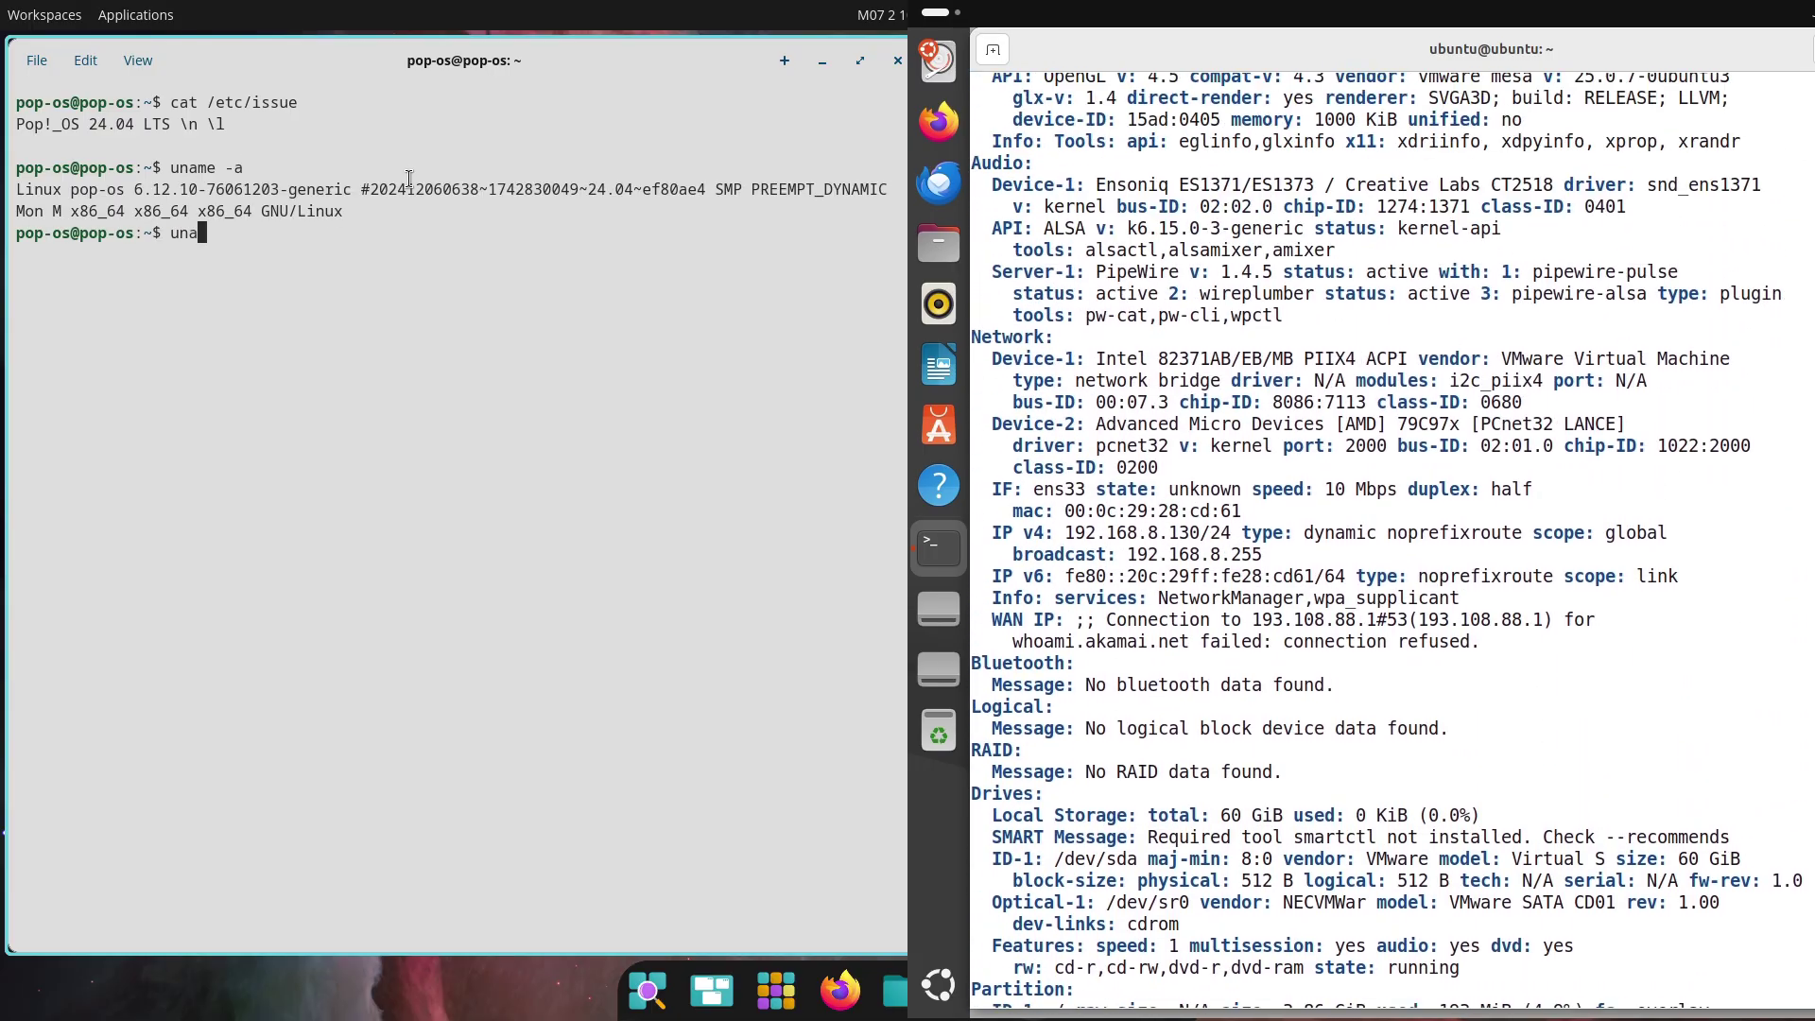
Try htop, then check the Python version, which reports 3.12.3
scroll(1194, 427, "up", 3)
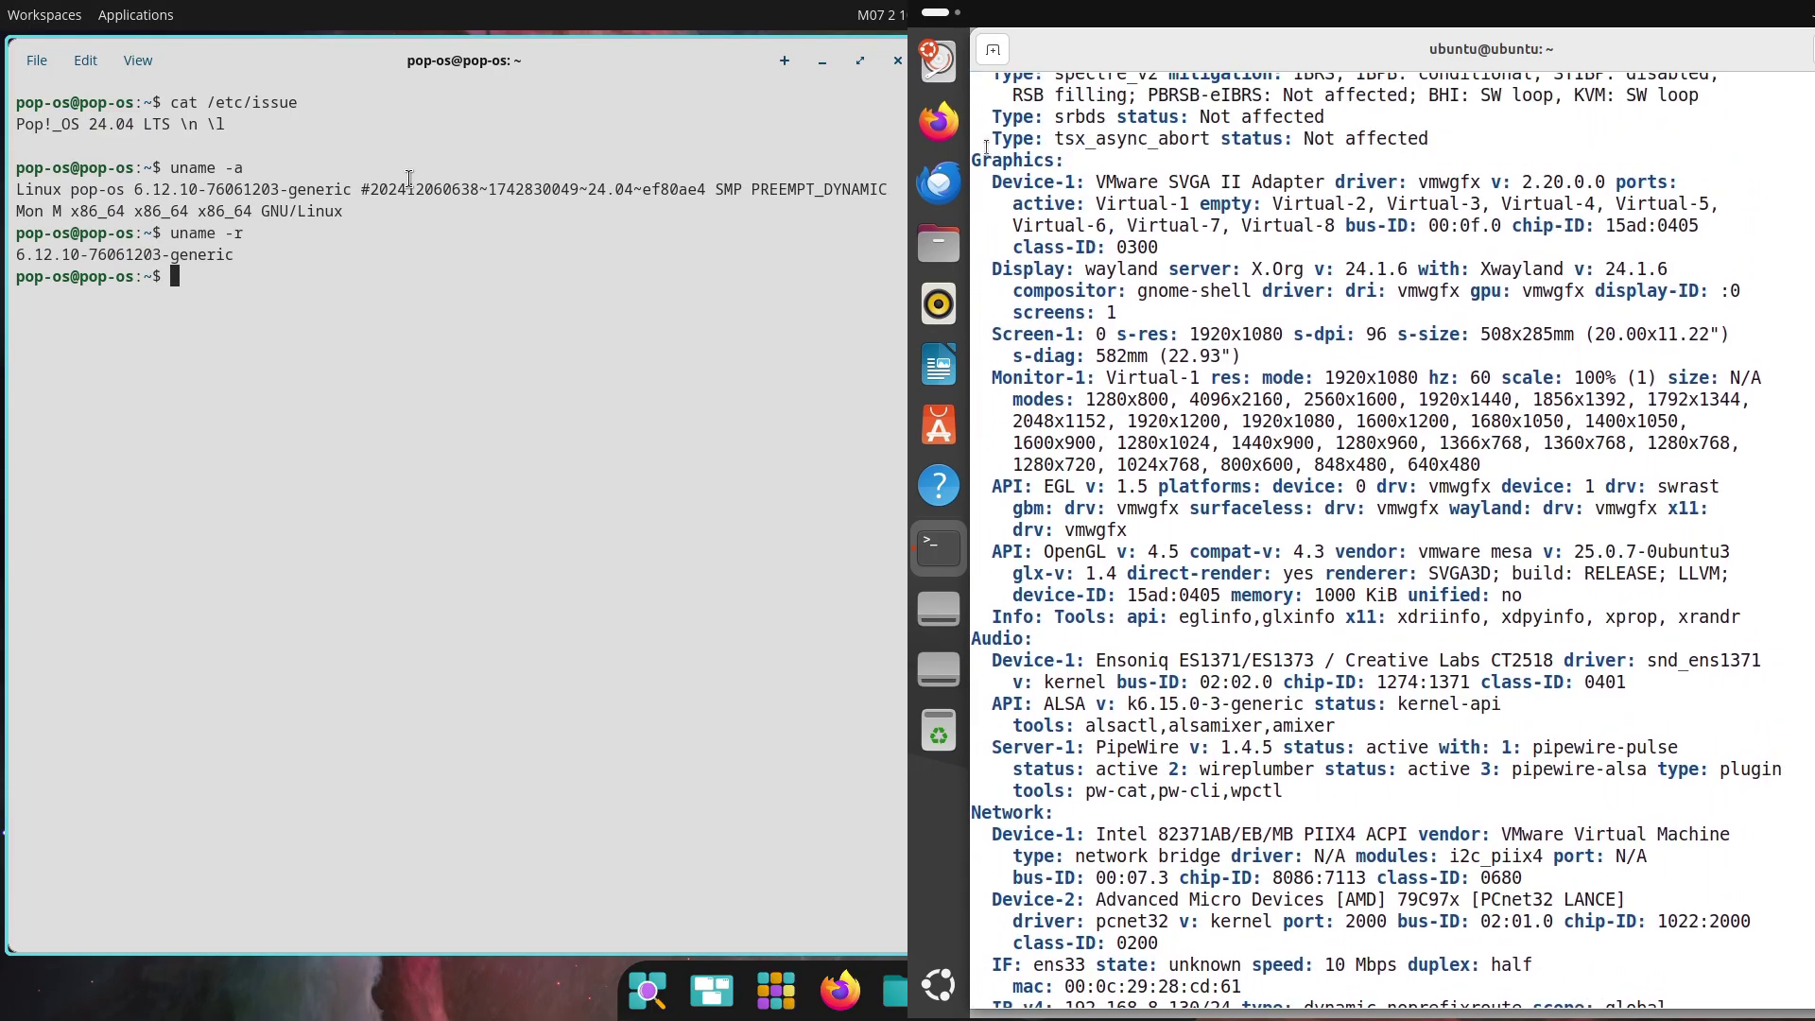
type("htop")
key("Return")
left_click_drag(975, 157, 1709, 788)
type("p")
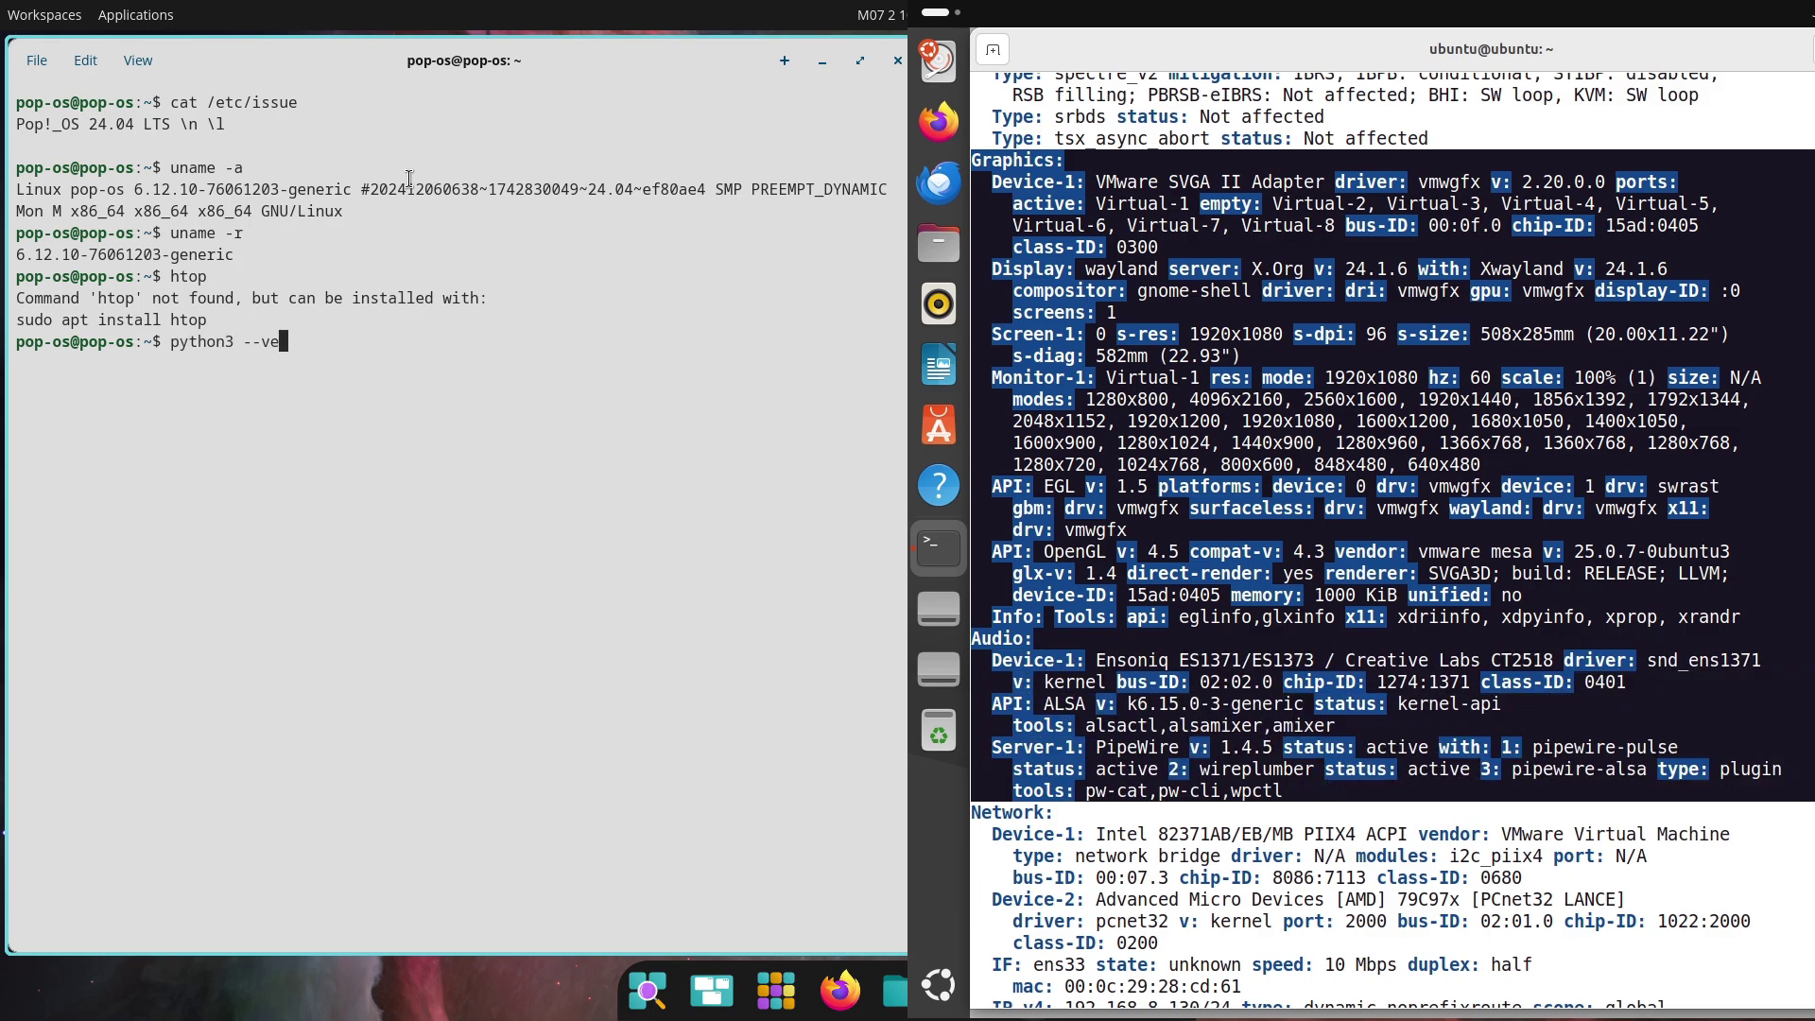
type("rsion")
key("Return")
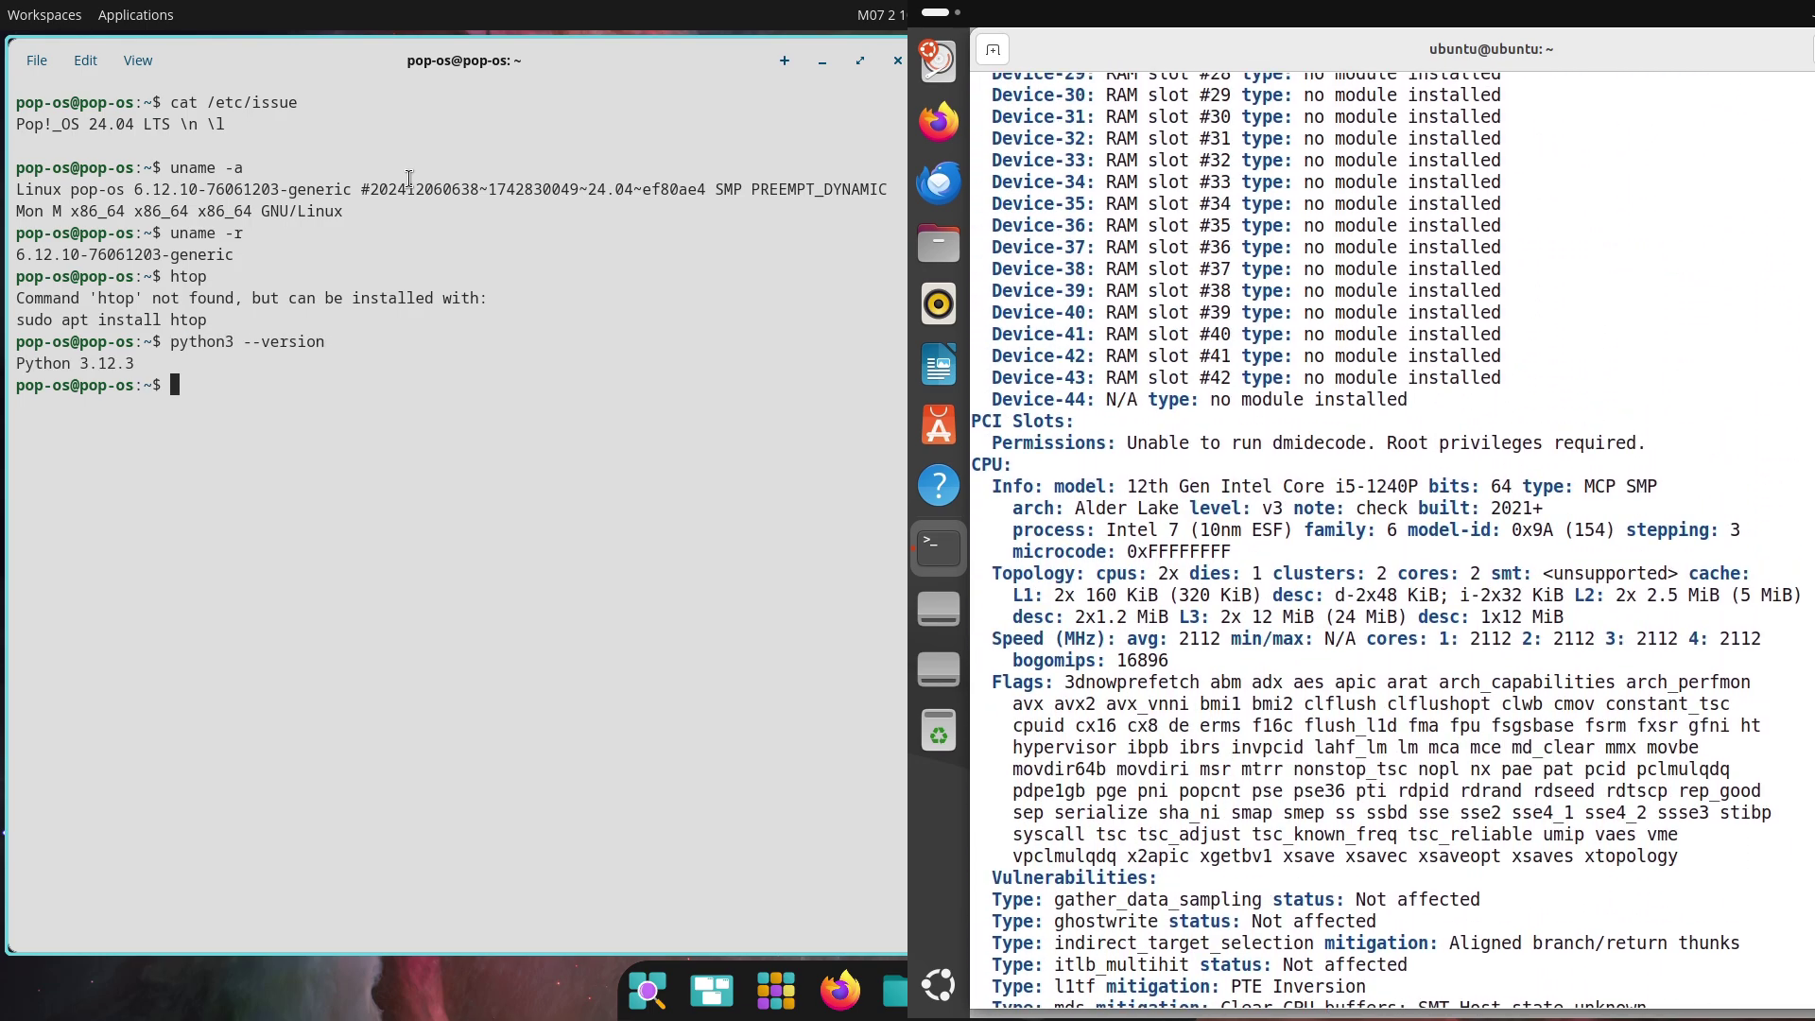
Exit and close the Pop!_OS terminal
type("ex")
scroll(1573, 695, "up", 2)
type("it")
key("Return")
left_click_drag(972, 576, 1777, 752)
Snap the store to the left half and replace the terminal tab with a fresh one
scroll(977, 396, "up", 15)
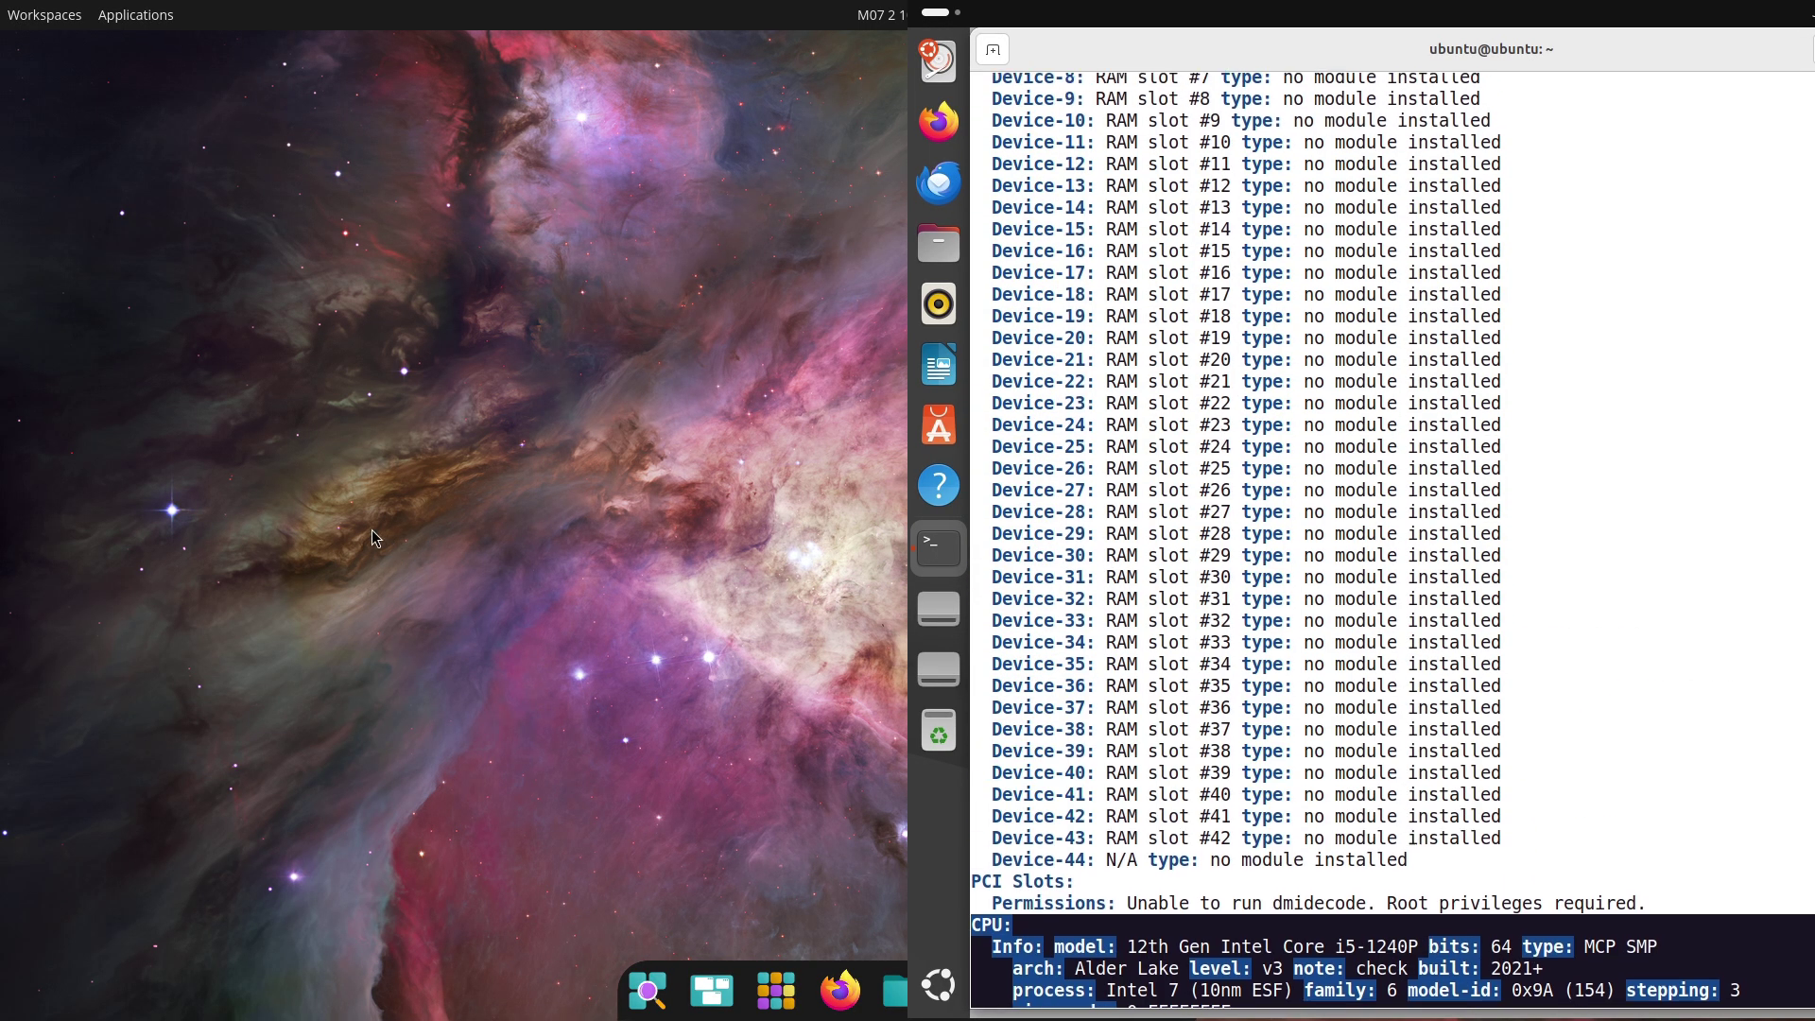
left_click_drag(977, 396, 1785, 835)
left_click_drag(5, 327, 6, 327)
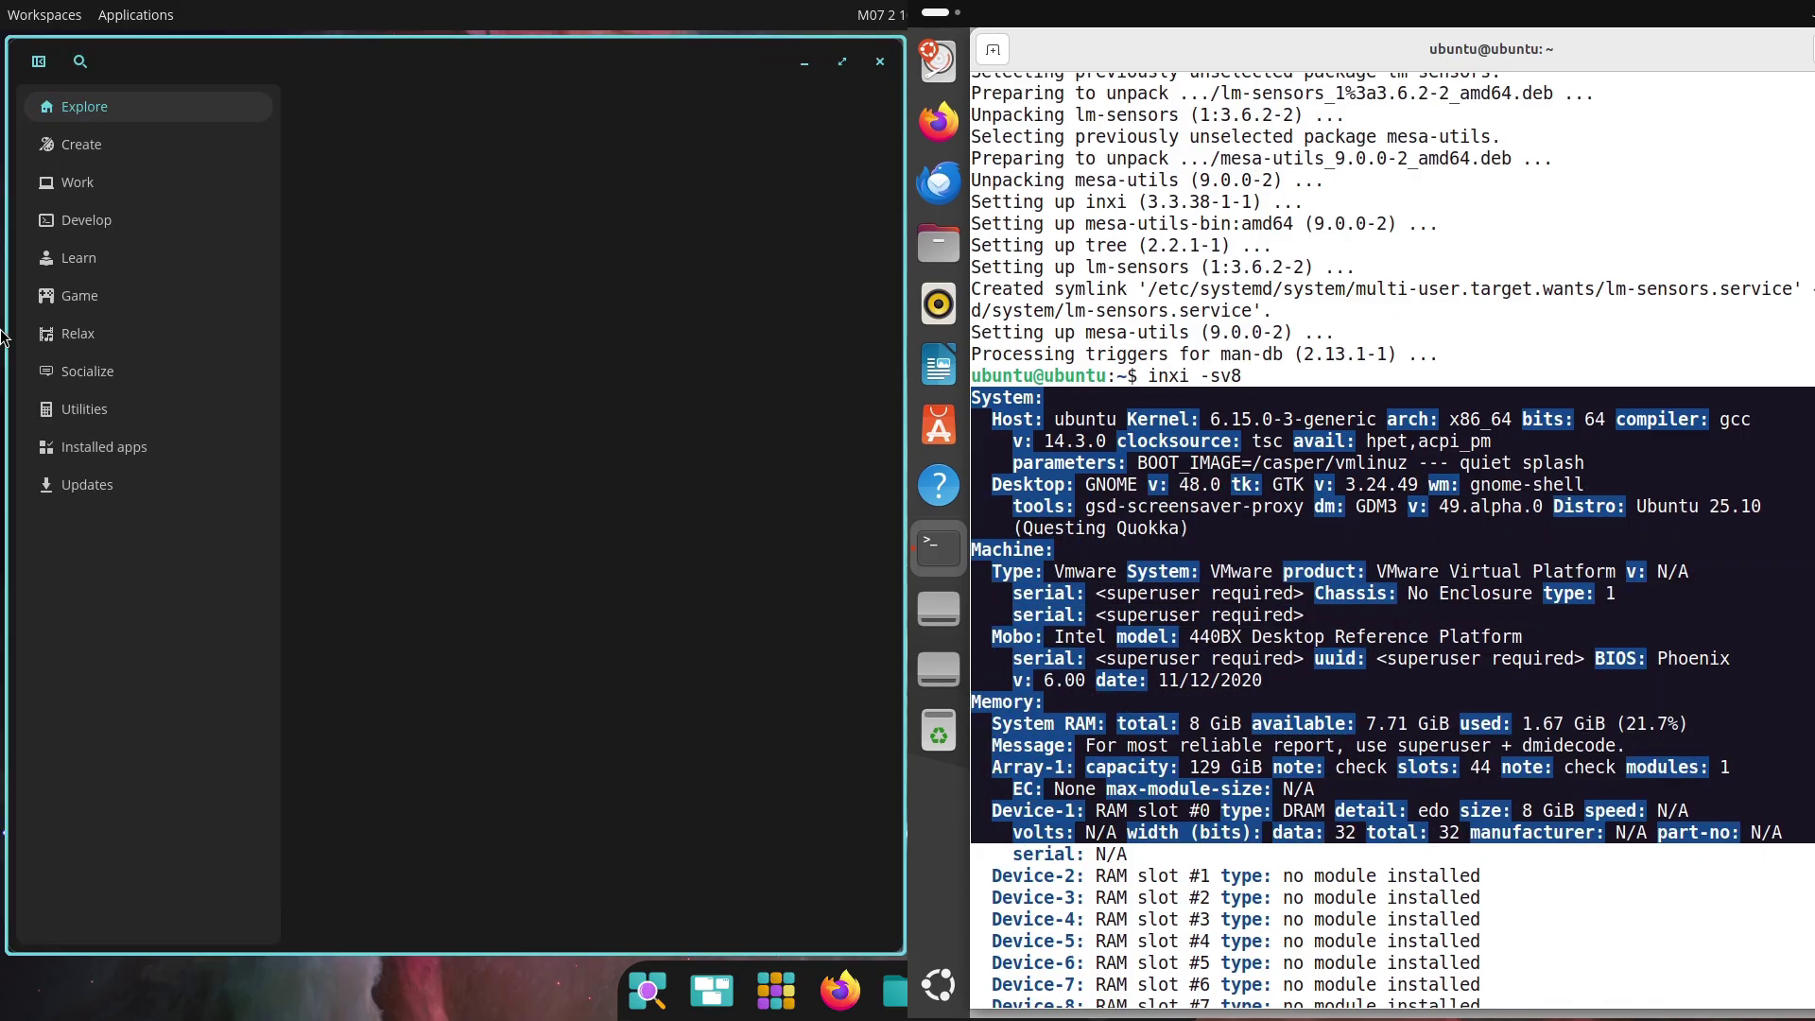
key("ctrl+shift+t")
left_click(1446, 90)
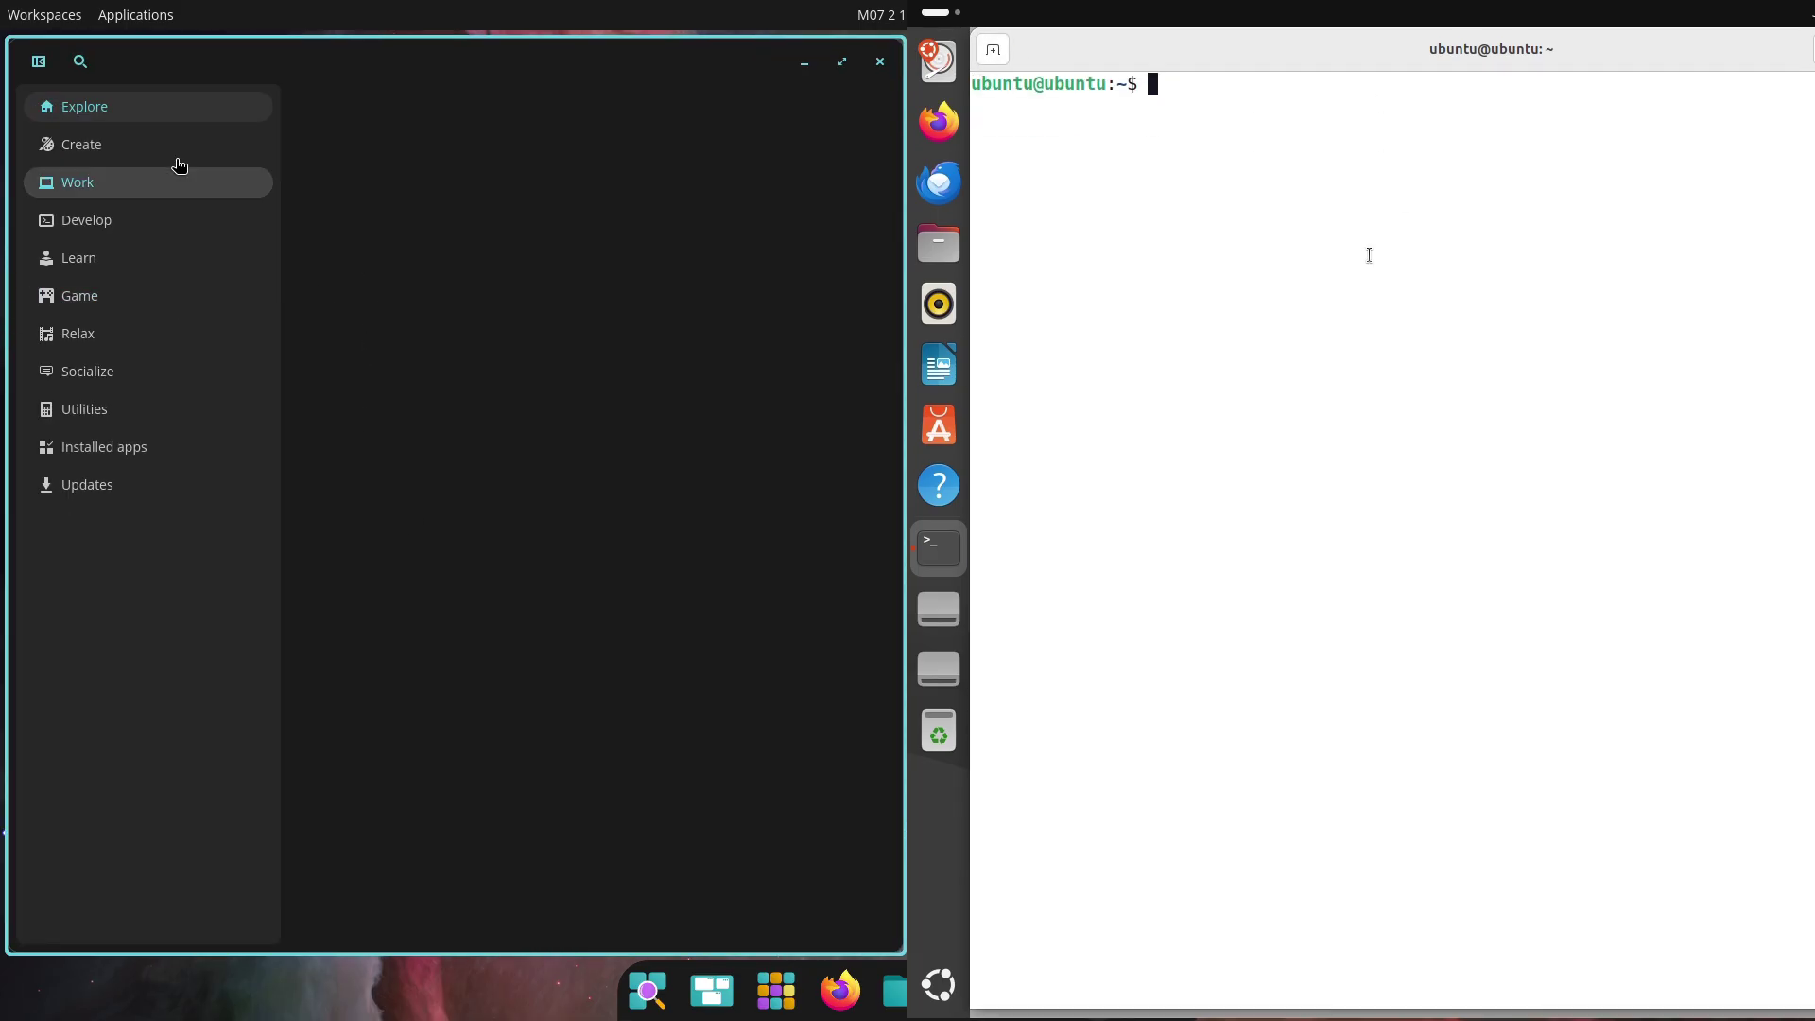
Report Python 3.13.5 and full kernel info on Ubuntu while browsing Create, Office and System apps
left_click(133, 152)
type("pytho")
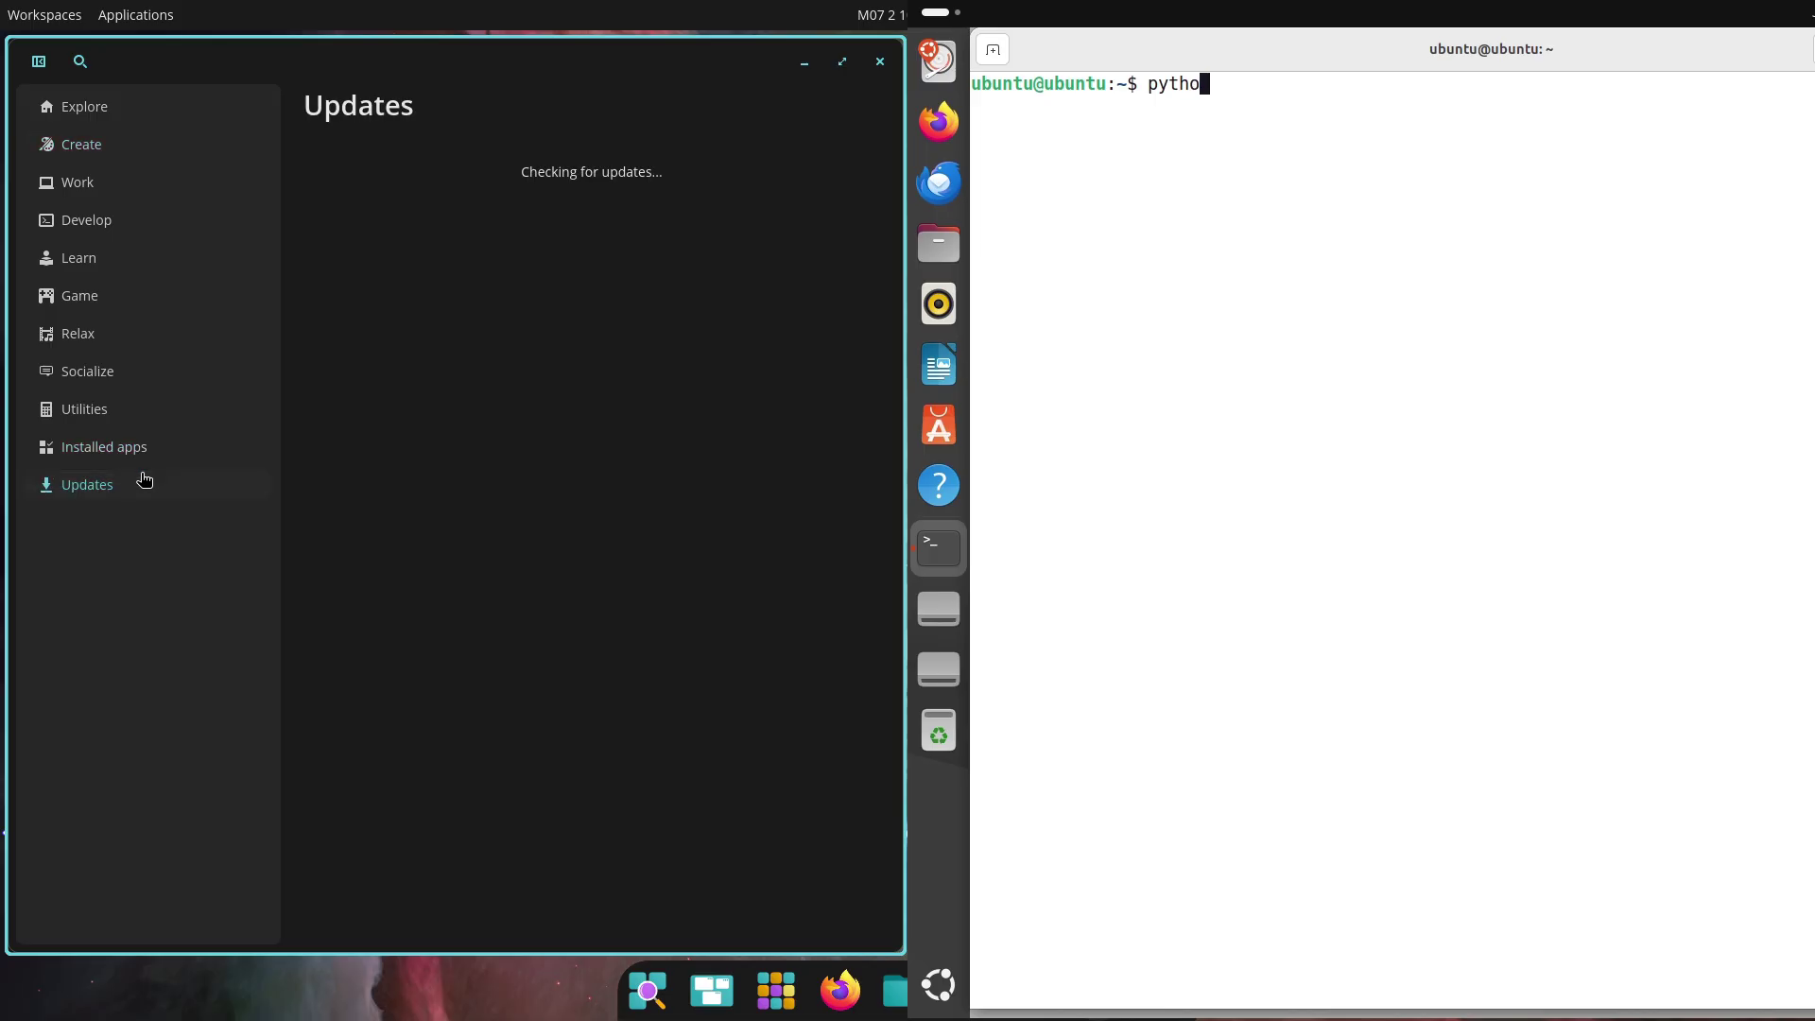
type("n3 --version")
key("Return")
left_click(130, 29)
type("u")
left_click(777, 630)
type("name")
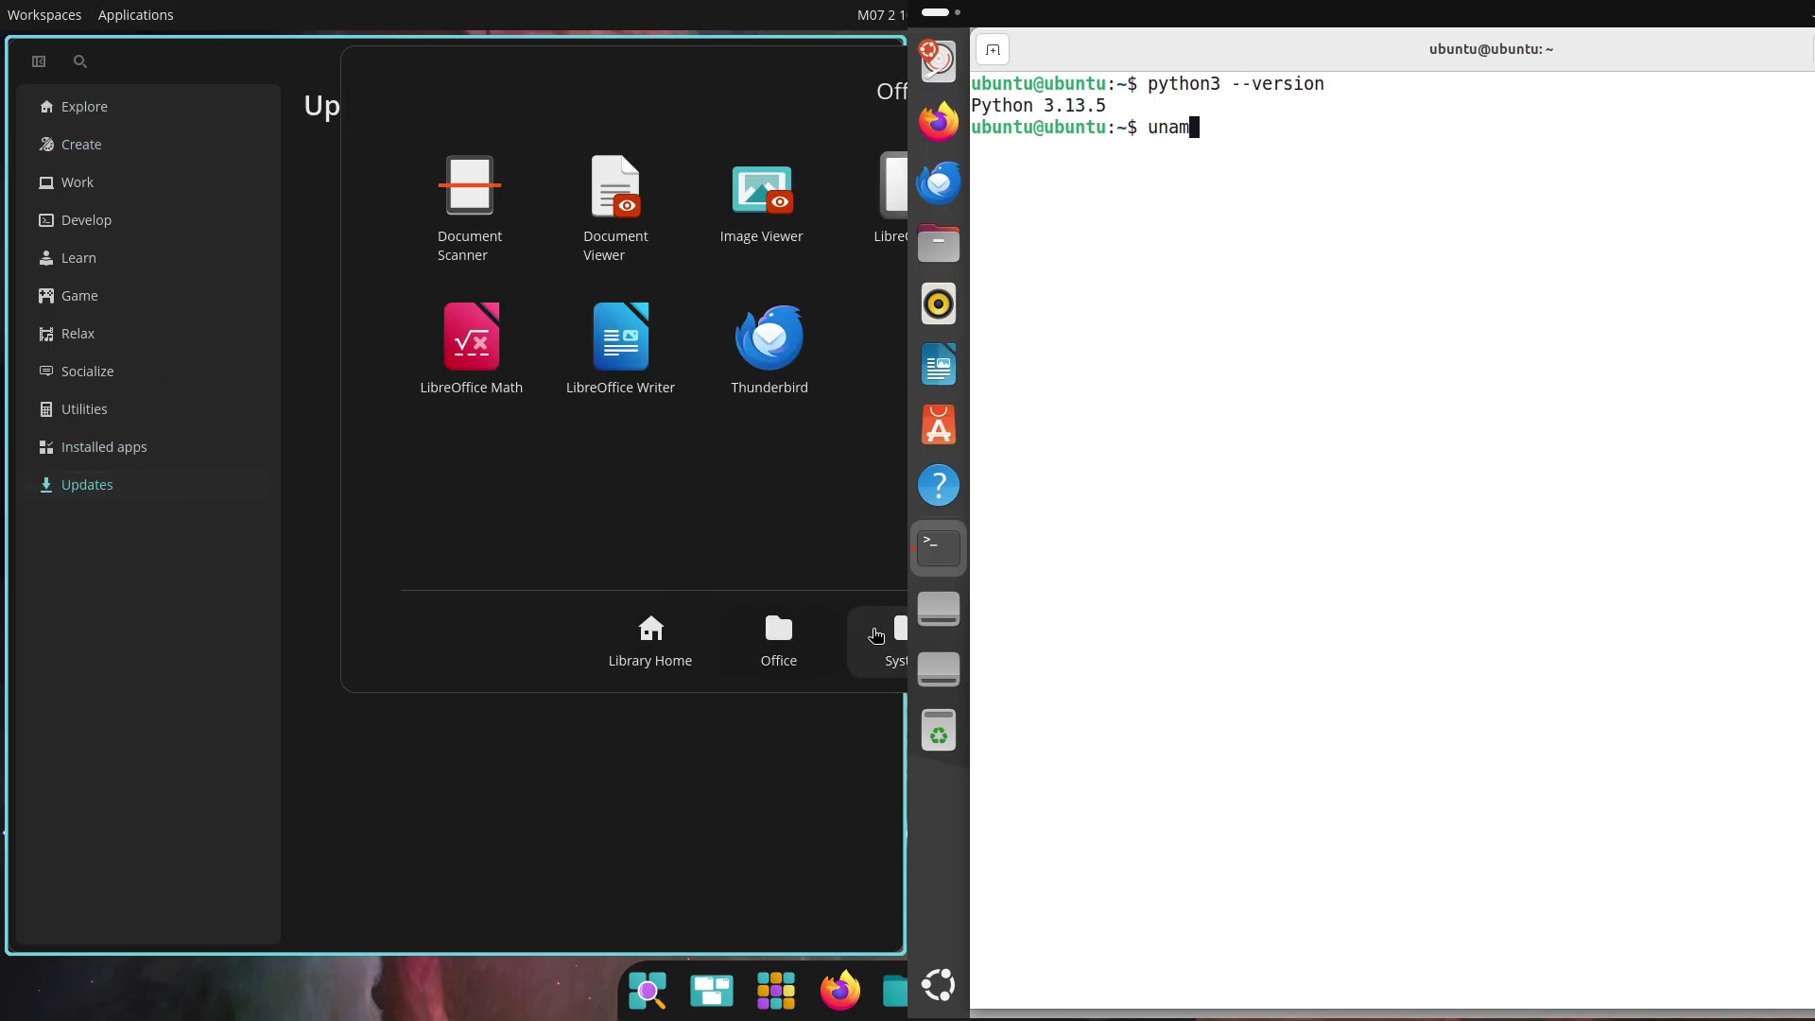
left_click(897, 635)
type("-a")
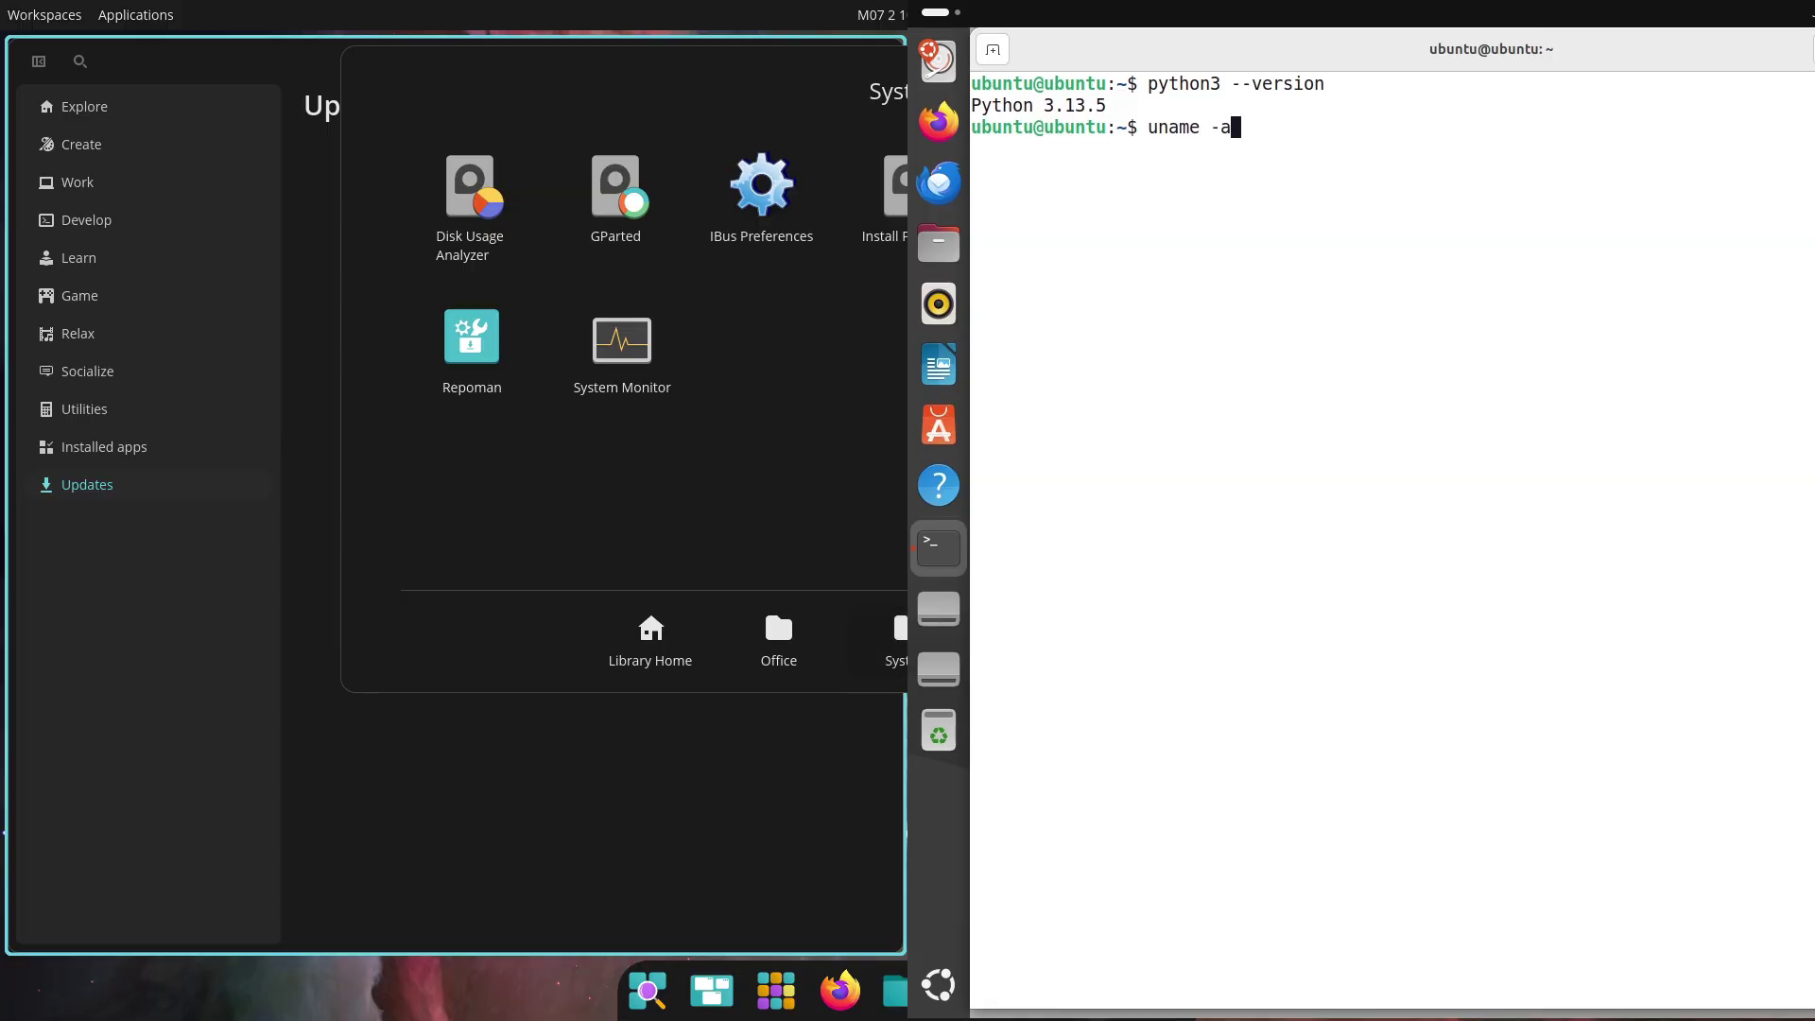
key("Return")
Show the Ubuntu release, move the Displays window aside, try htop and close the terminal
type("uname -r")
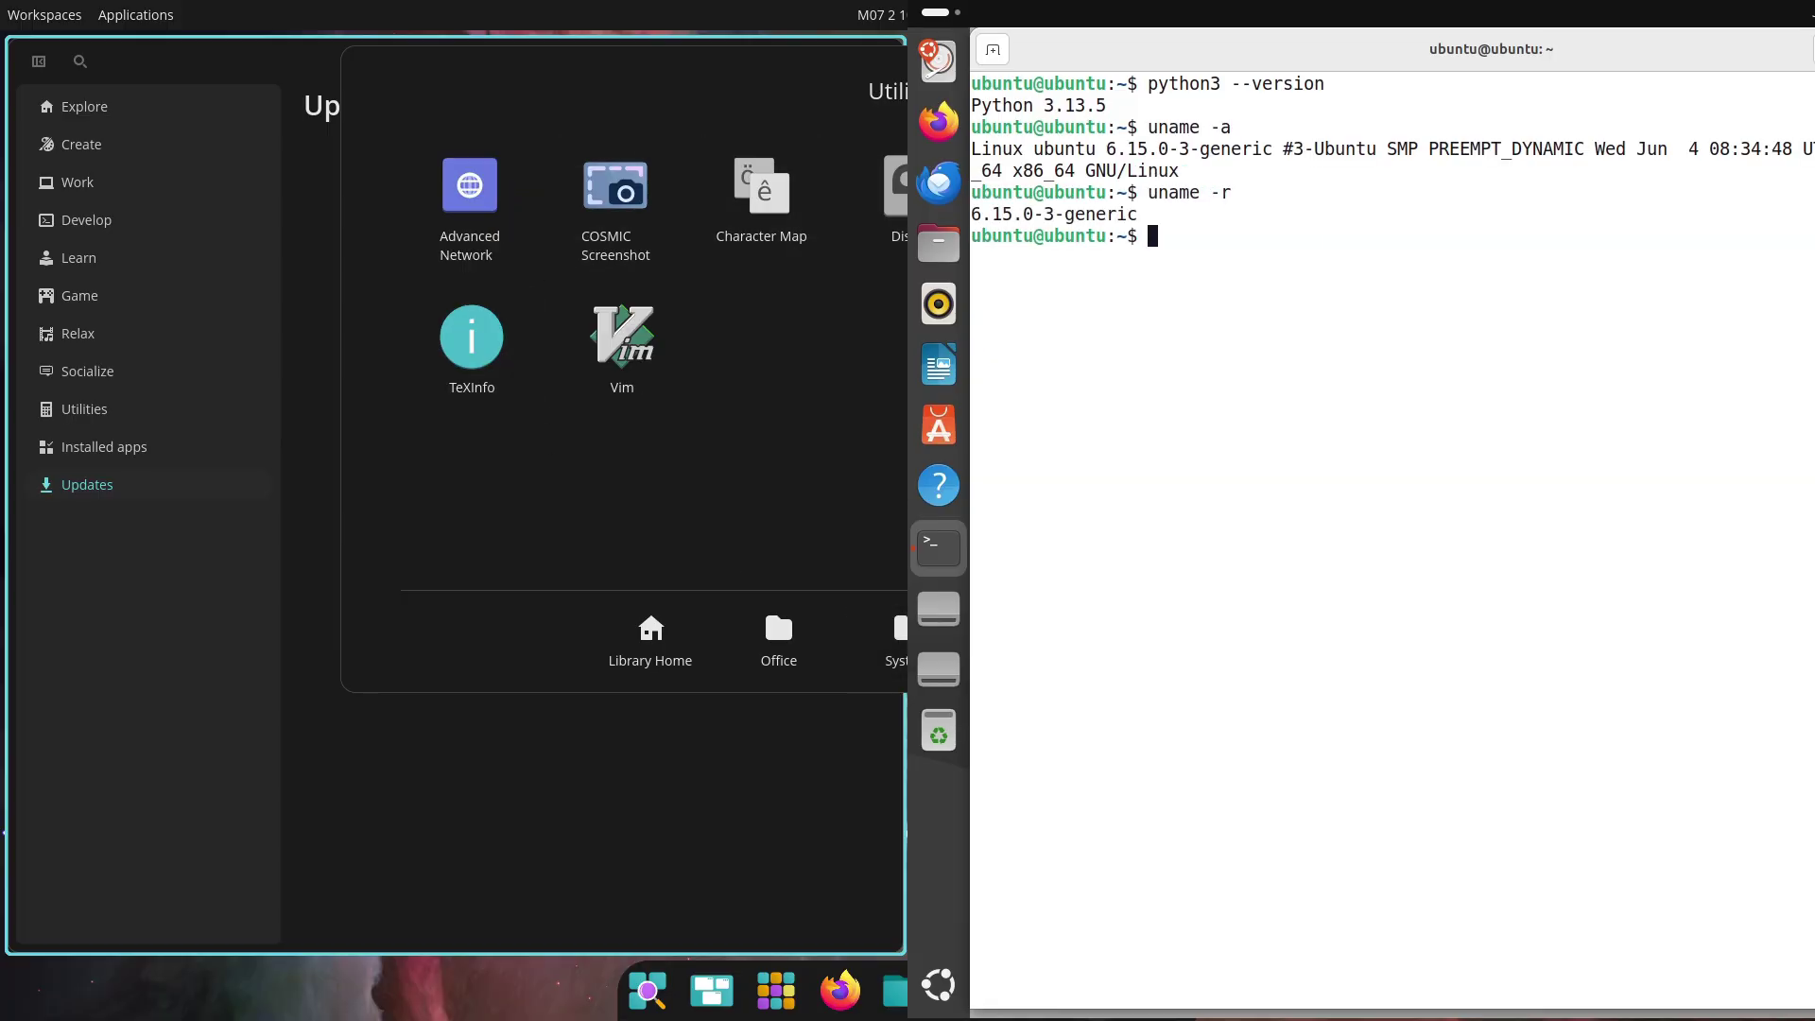
type(" /etc/issue")
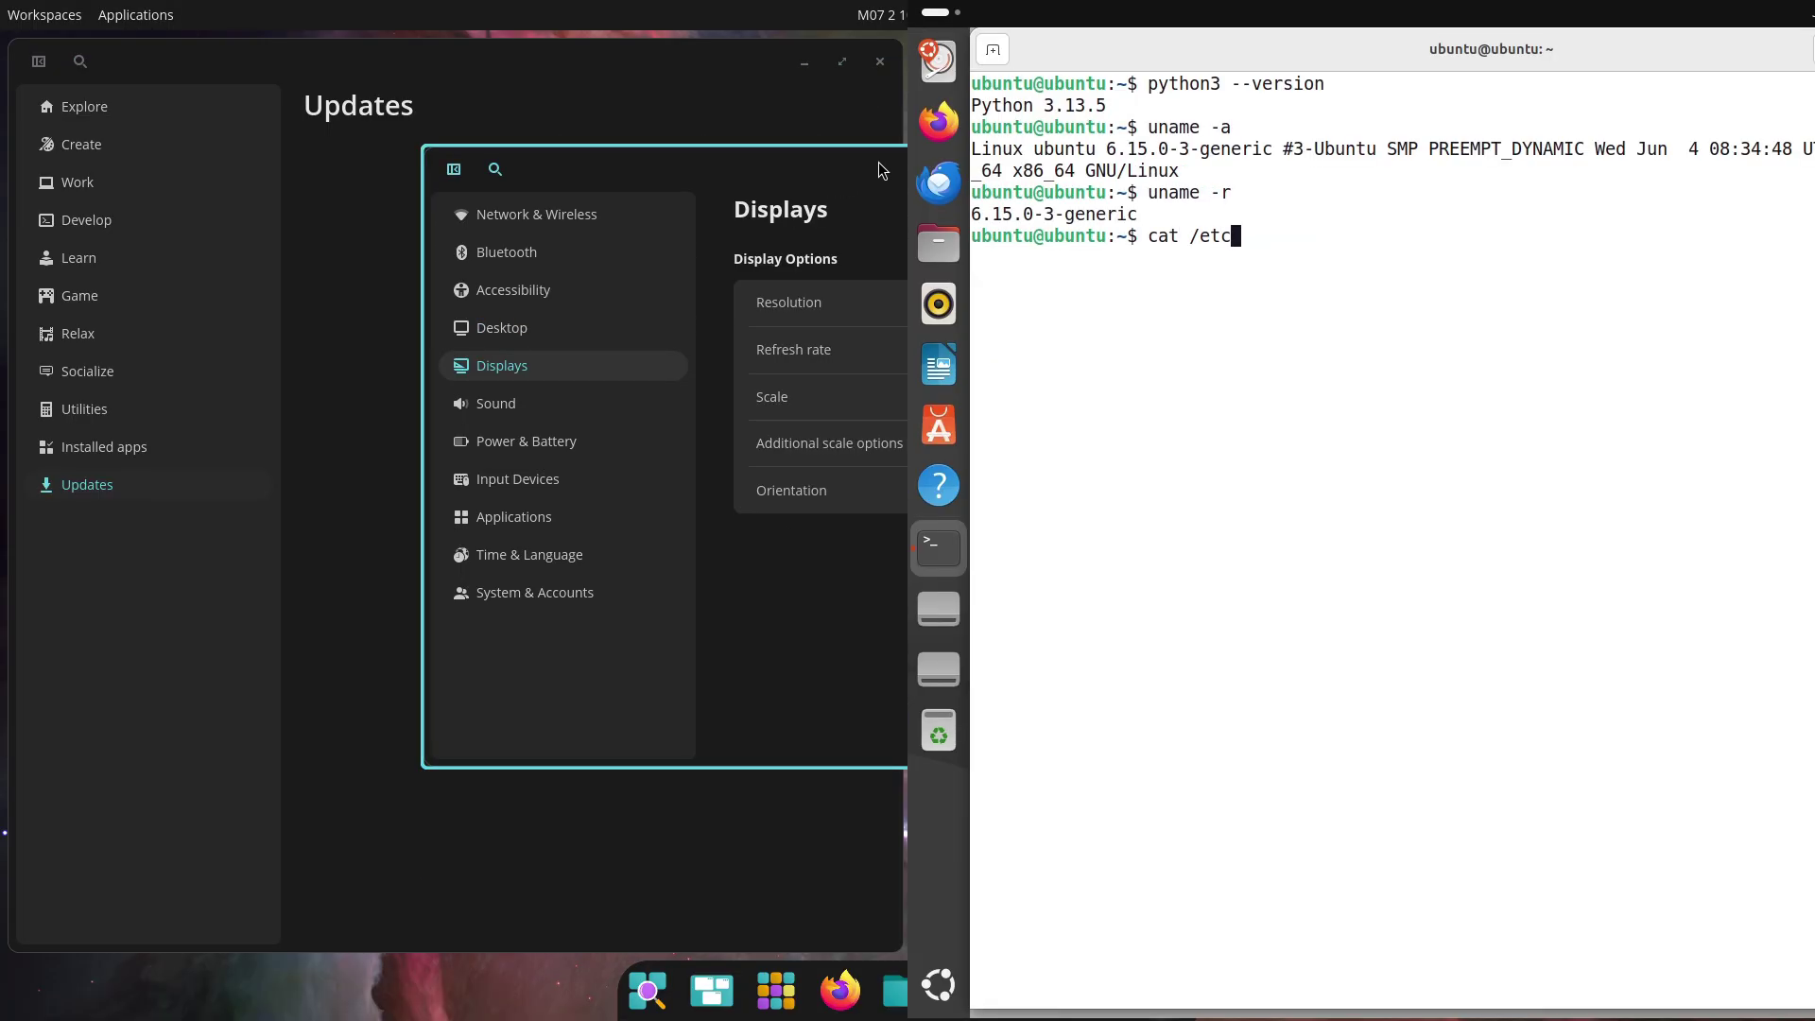
left_click_drag(539, 352, 255, 312)
key("Return")
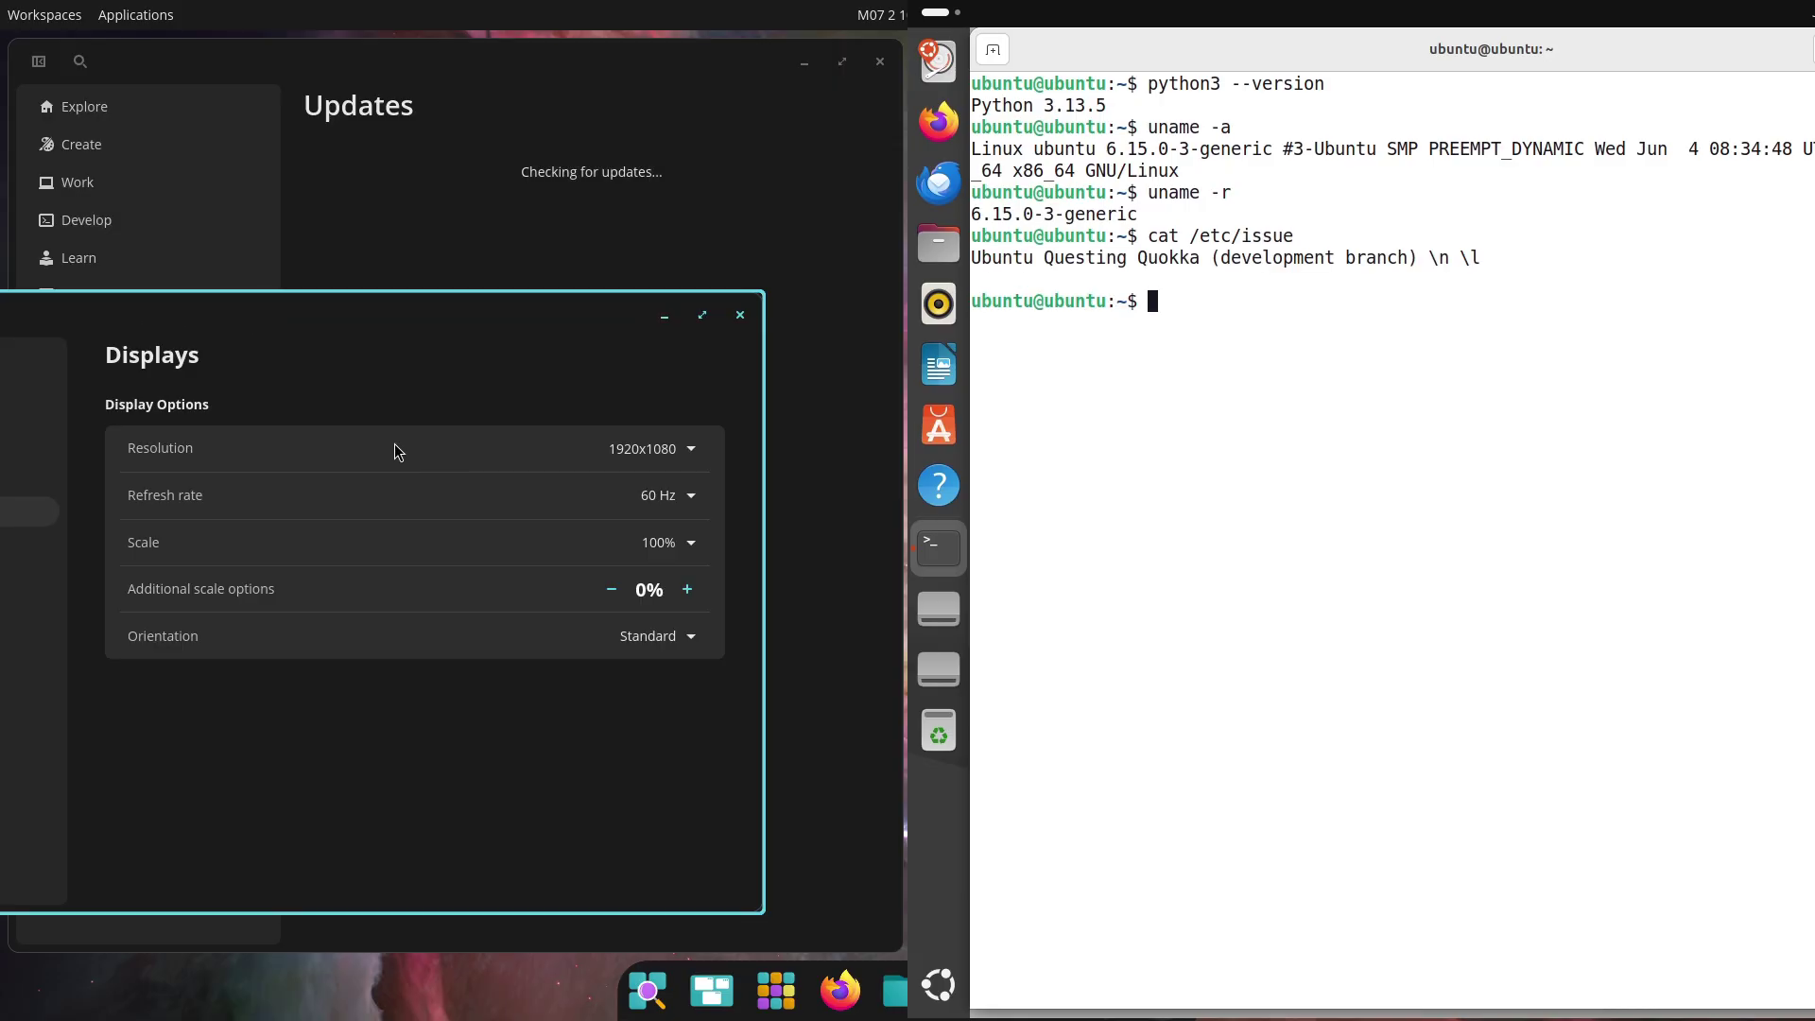
left_click_drag(412, 310, 4, 472)
type("htop")
key("Return")
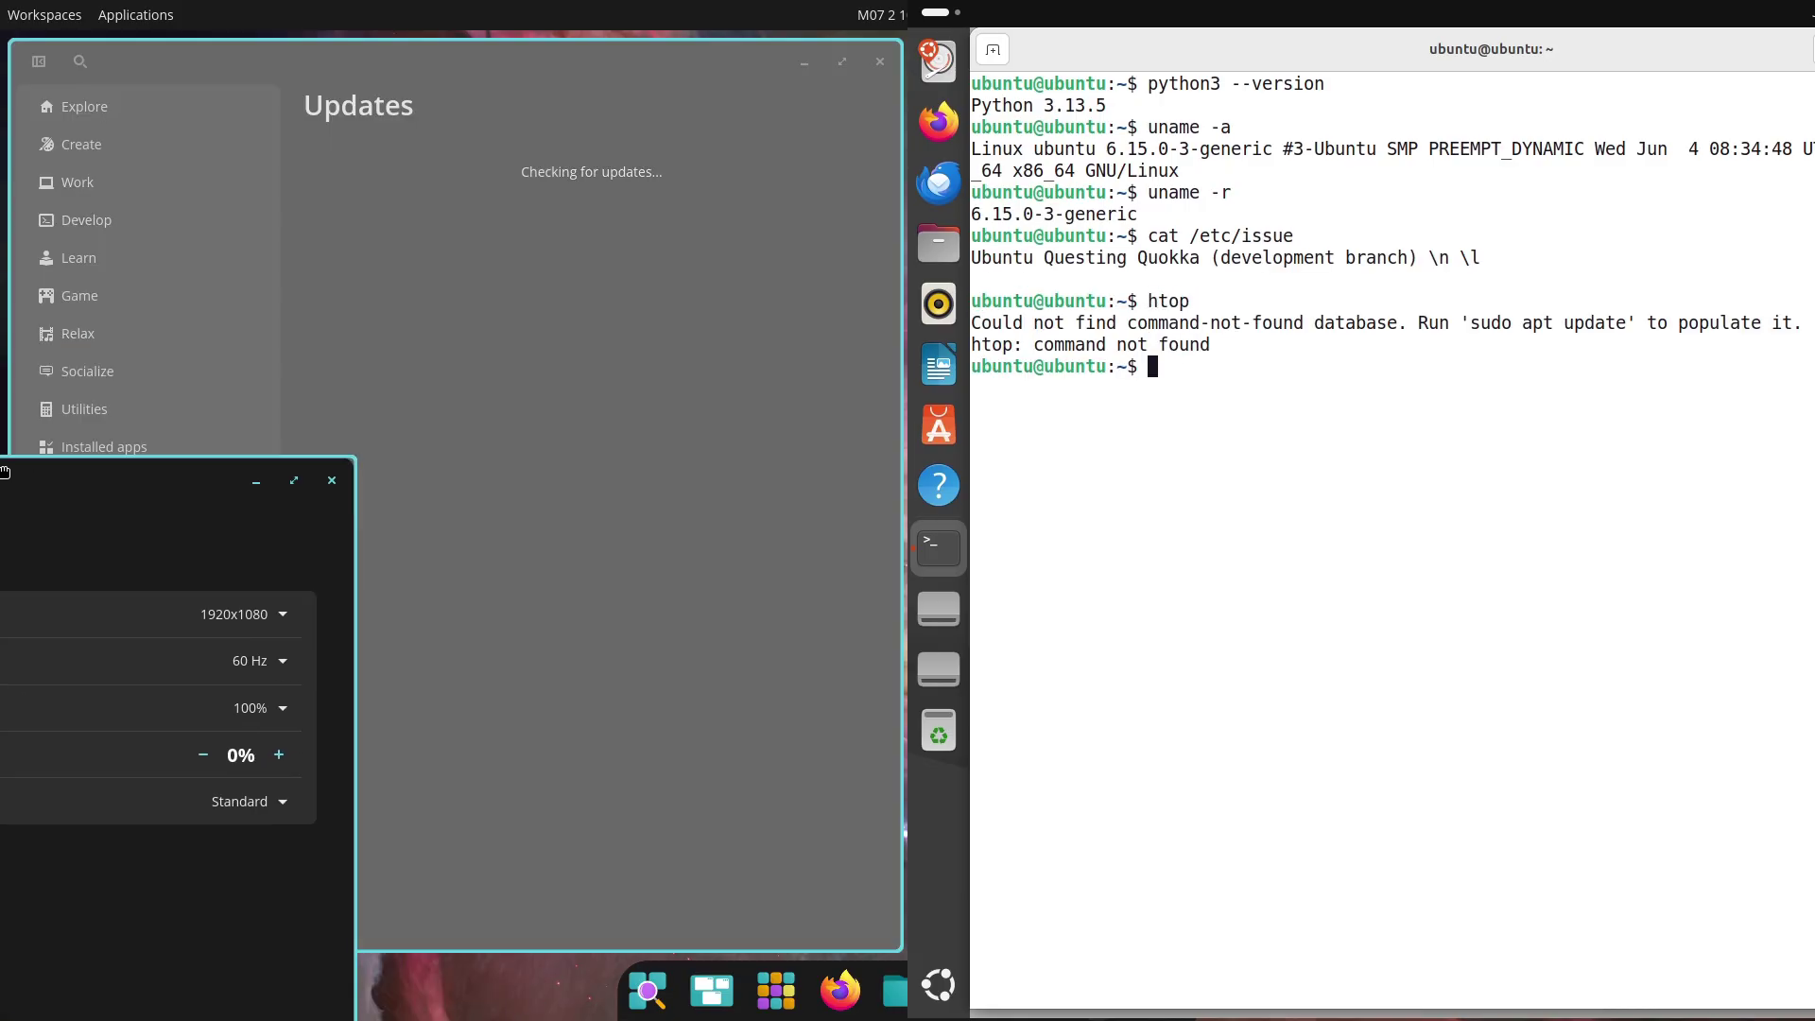
key("Return")
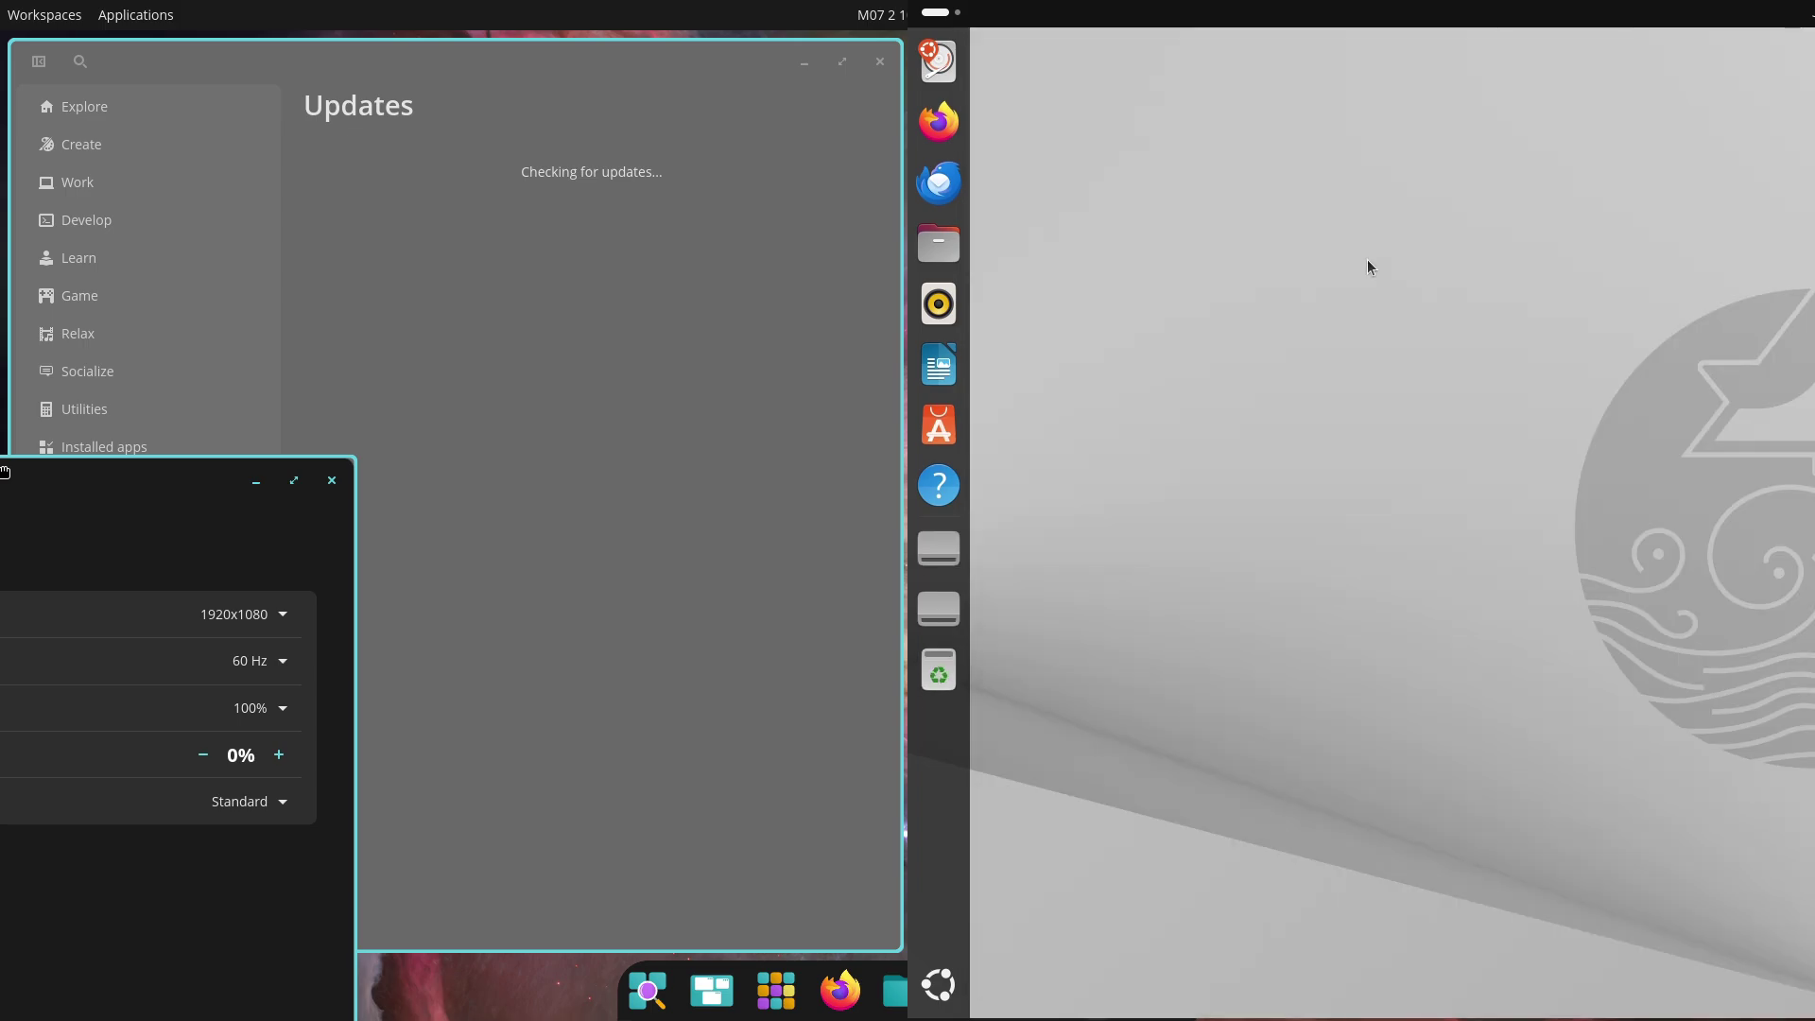
Browse the Network & Wireless, Wired, VPN, Bluetooth and Accessibility color filter settings
left_click(949, 441)
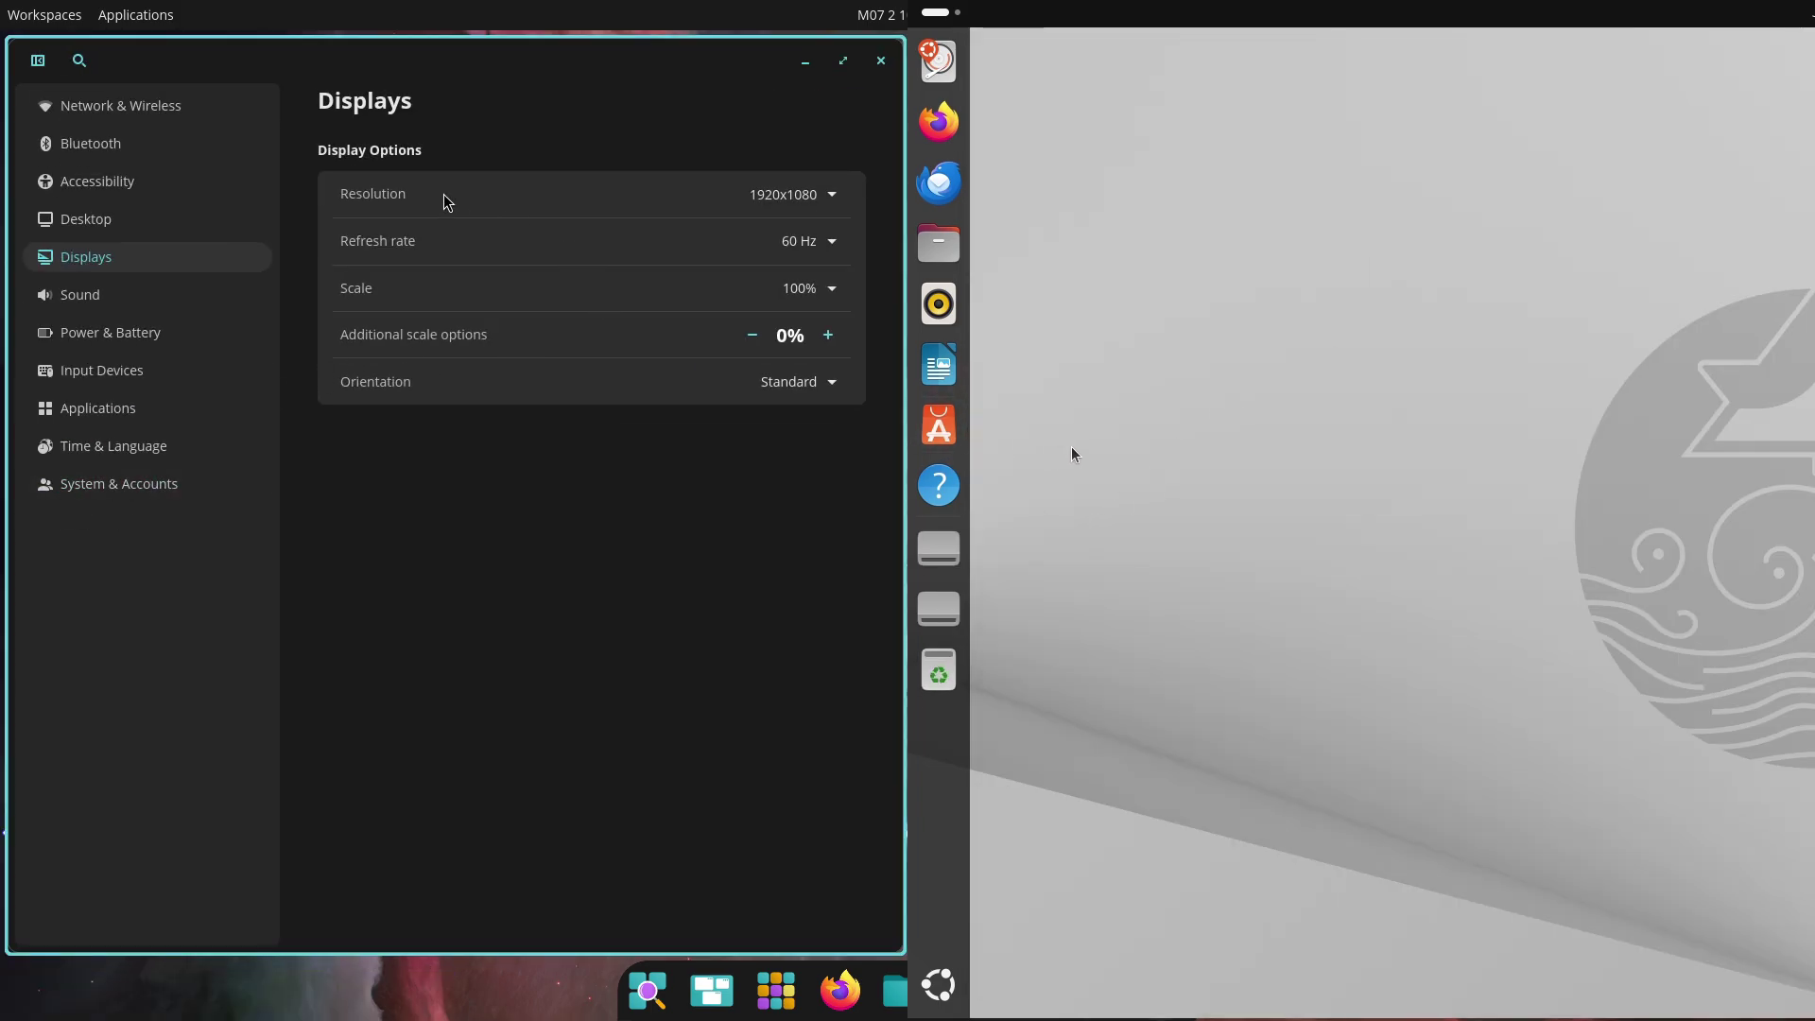
left_click(165, 121)
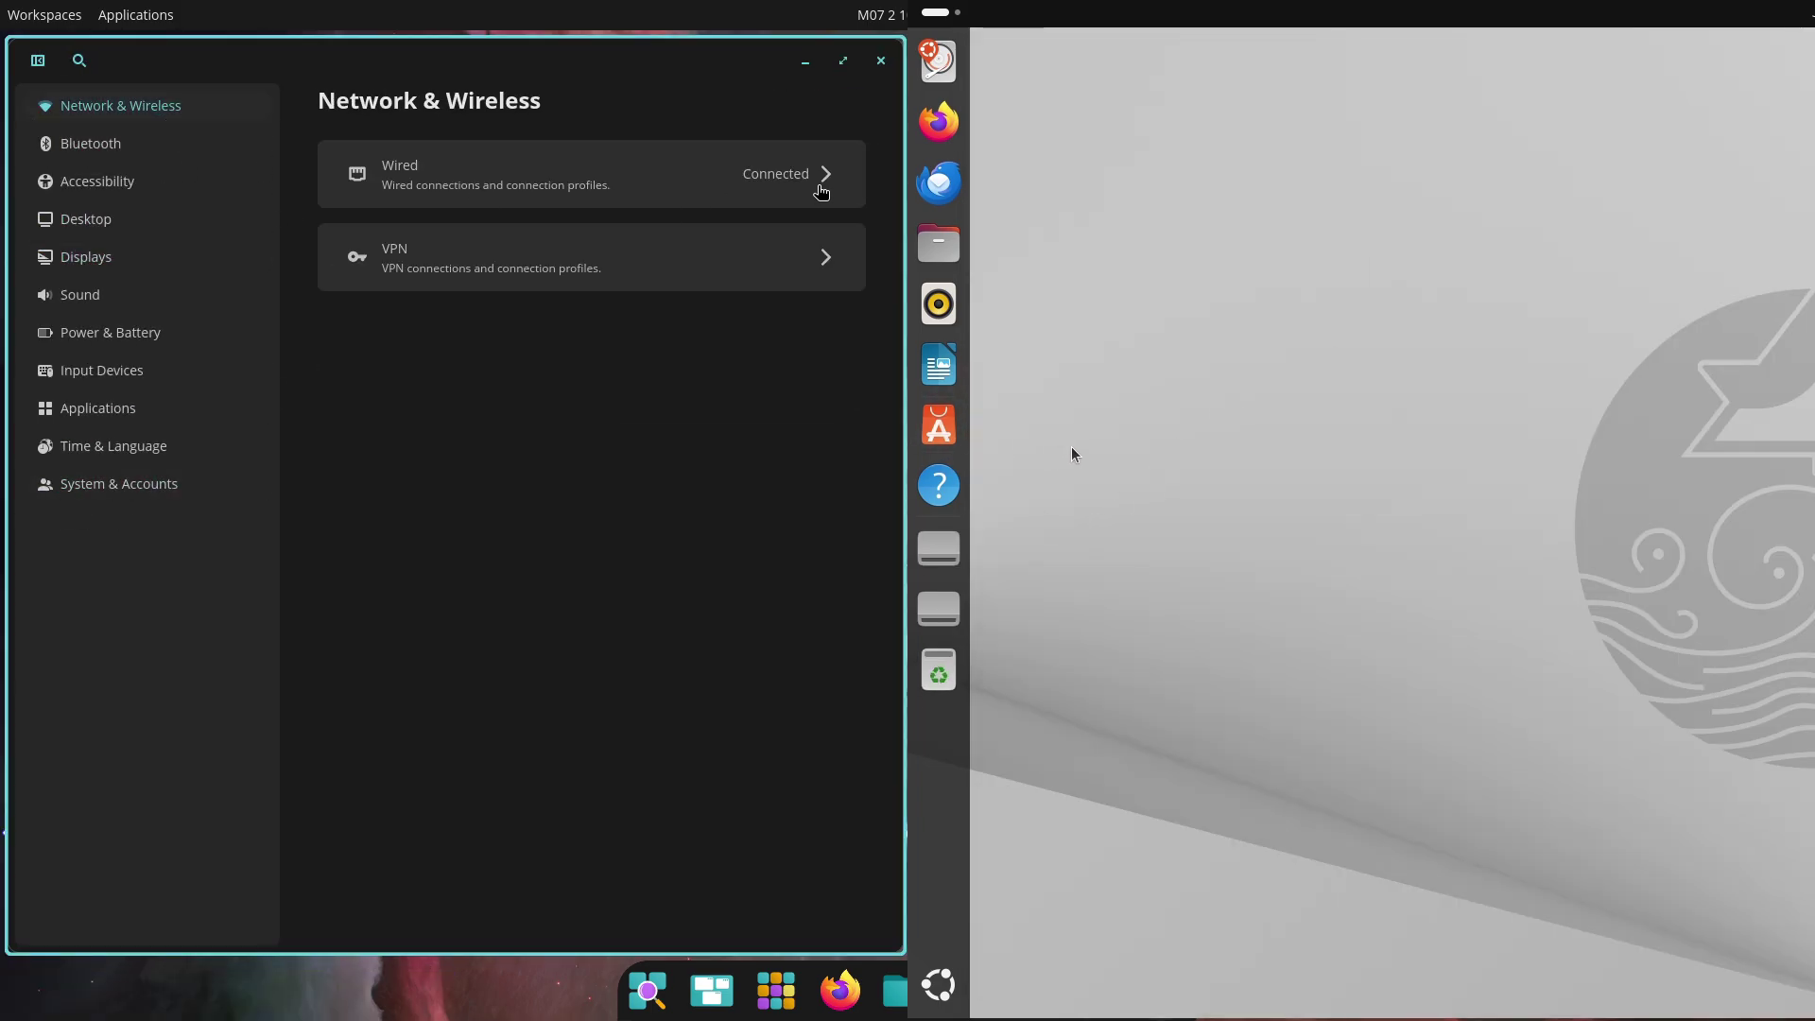
left_click(819, 184)
left_click(327, 88)
left_click(802, 284)
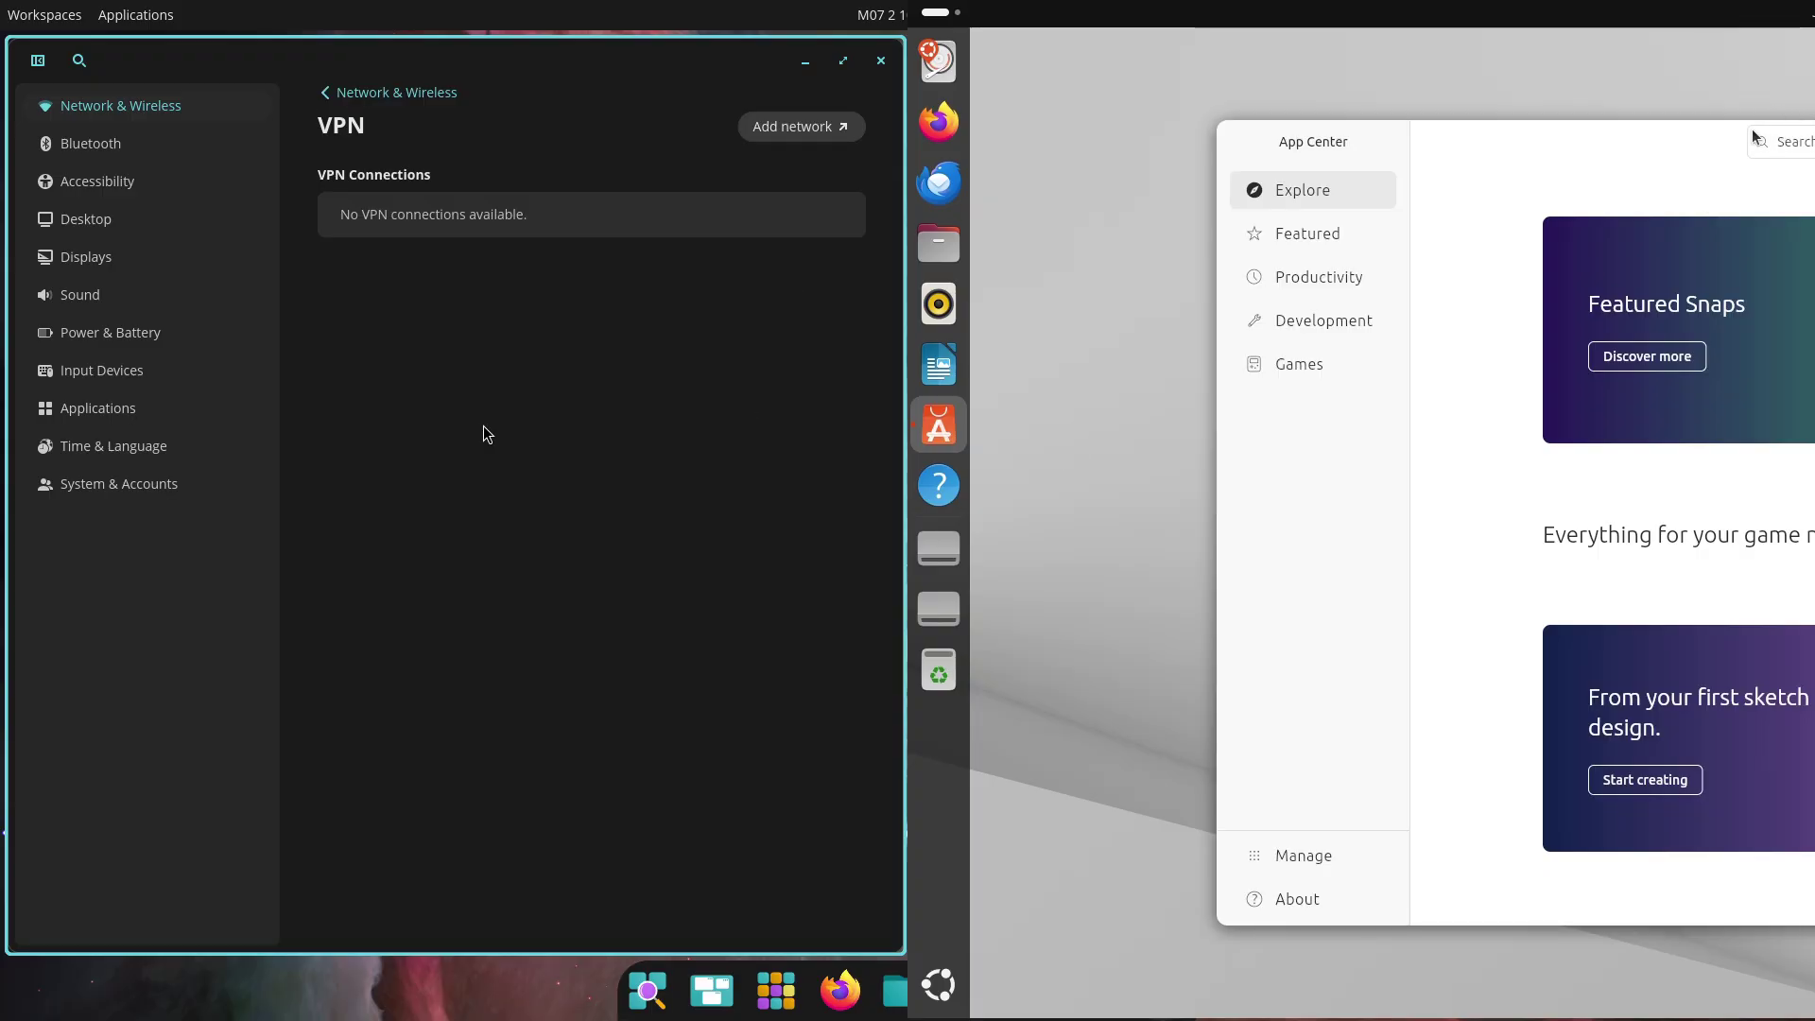
left_click(327, 89)
left_click(178, 147)
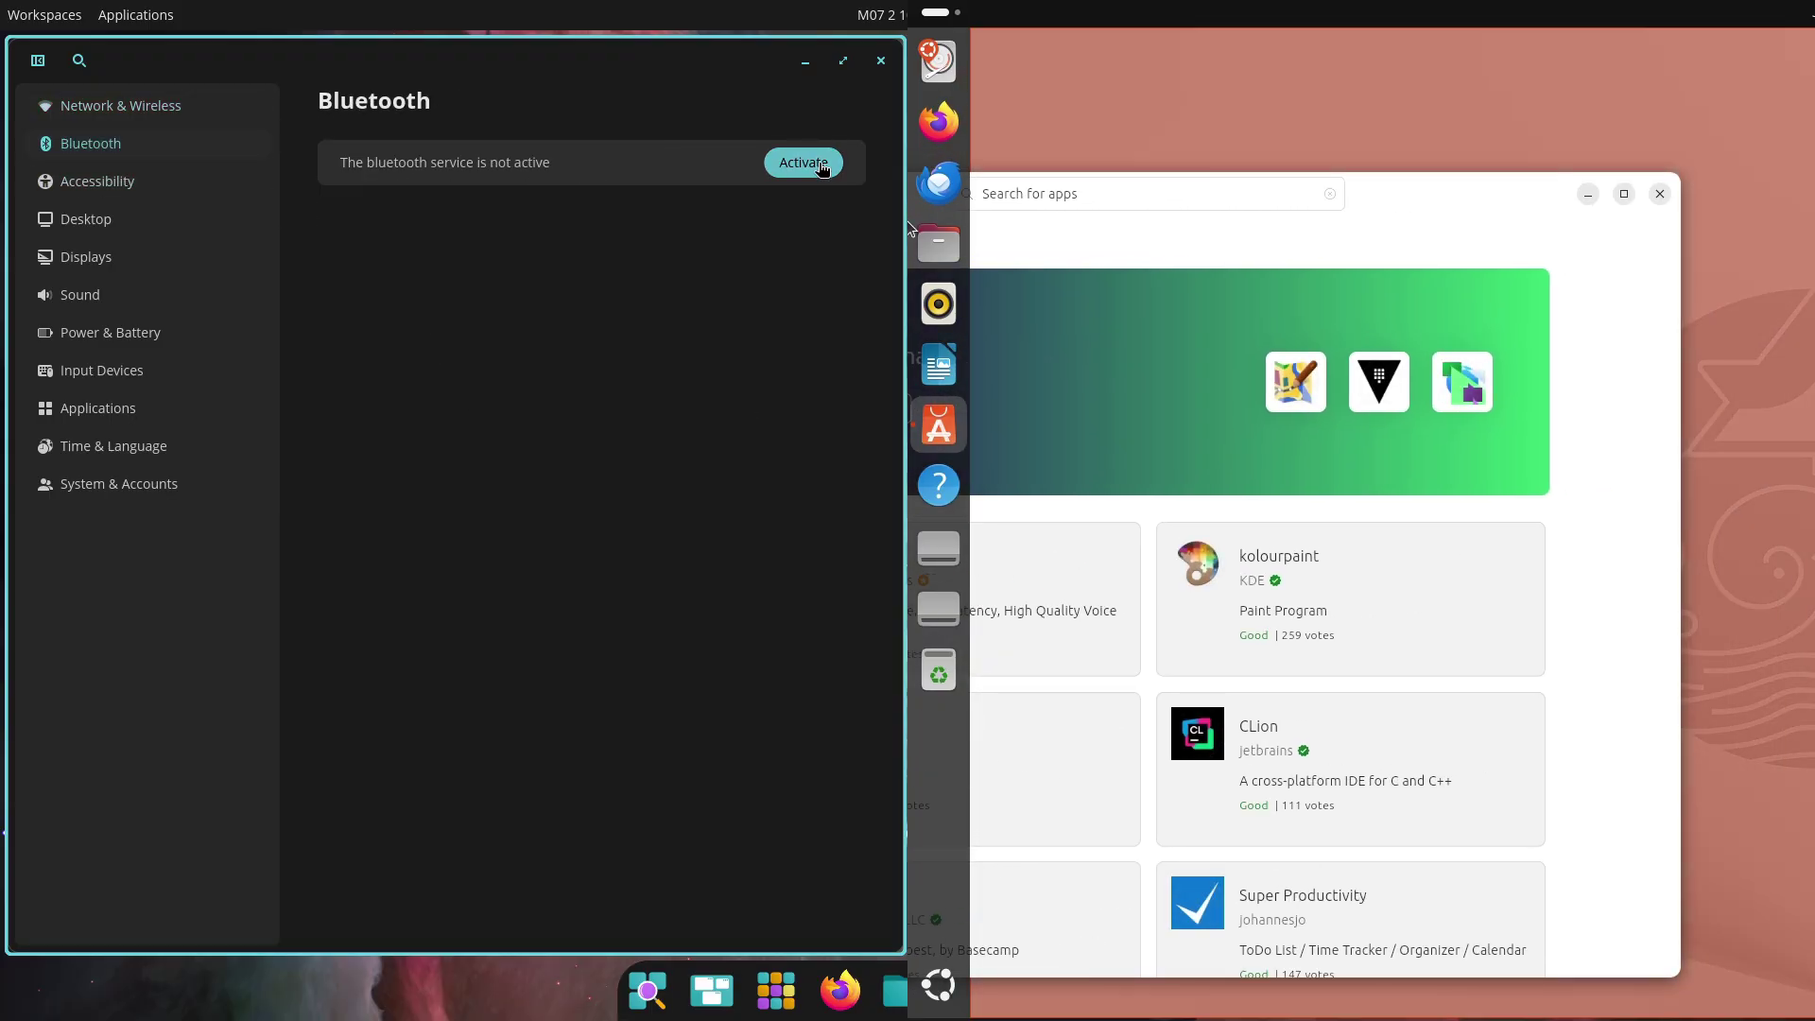
left_click(167, 184)
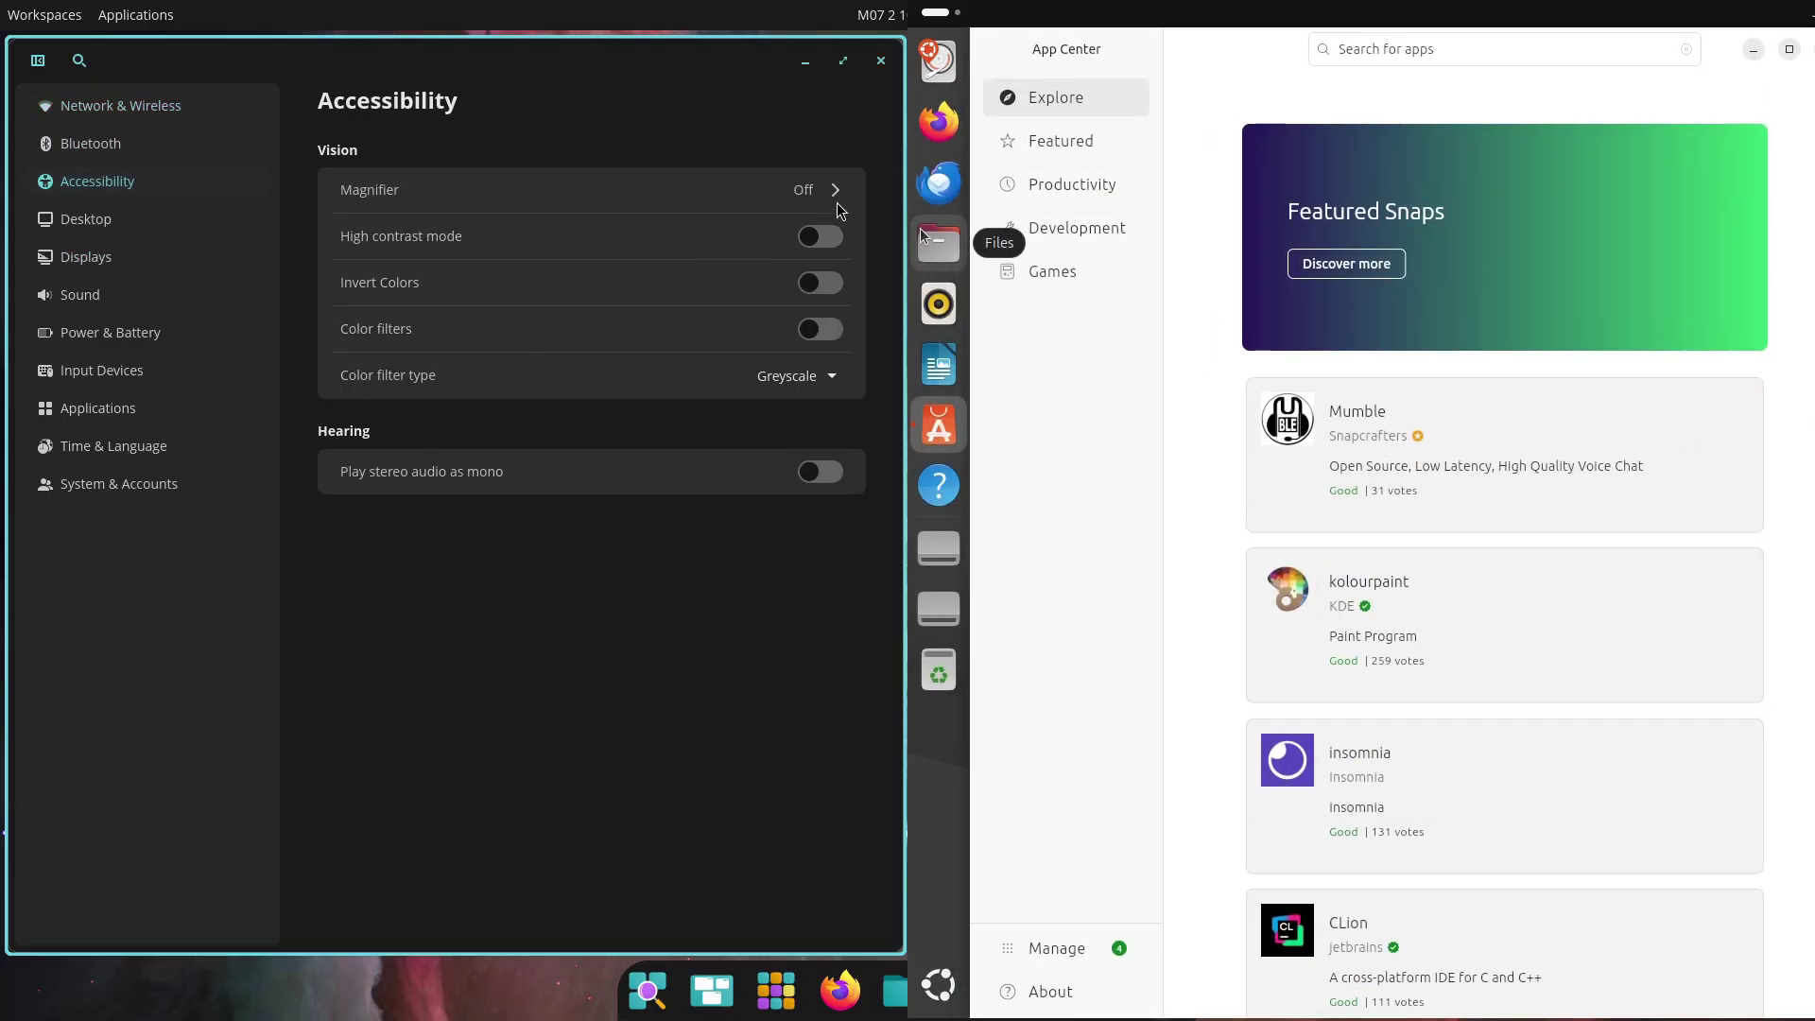
left_click(797, 375)
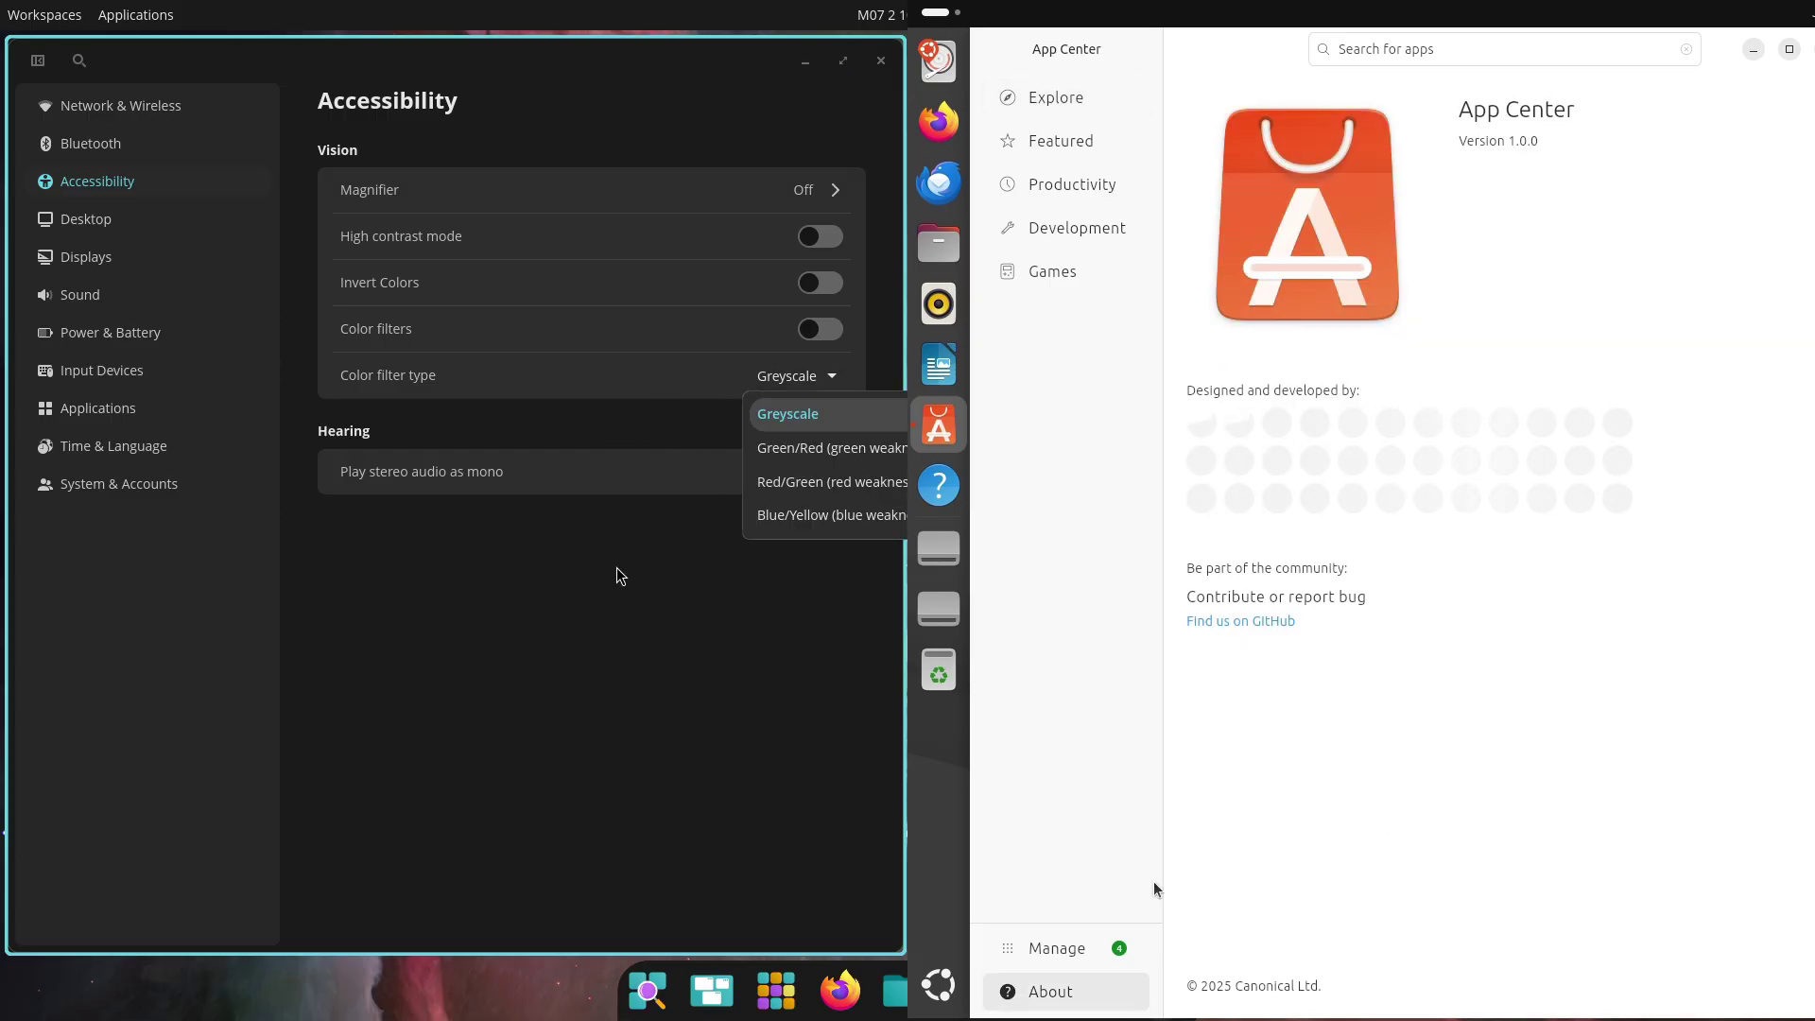
left_click(183, 269)
Set the blue starfield image as the desktop wallpaper
left_click(144, 232)
left_click(577, 180)
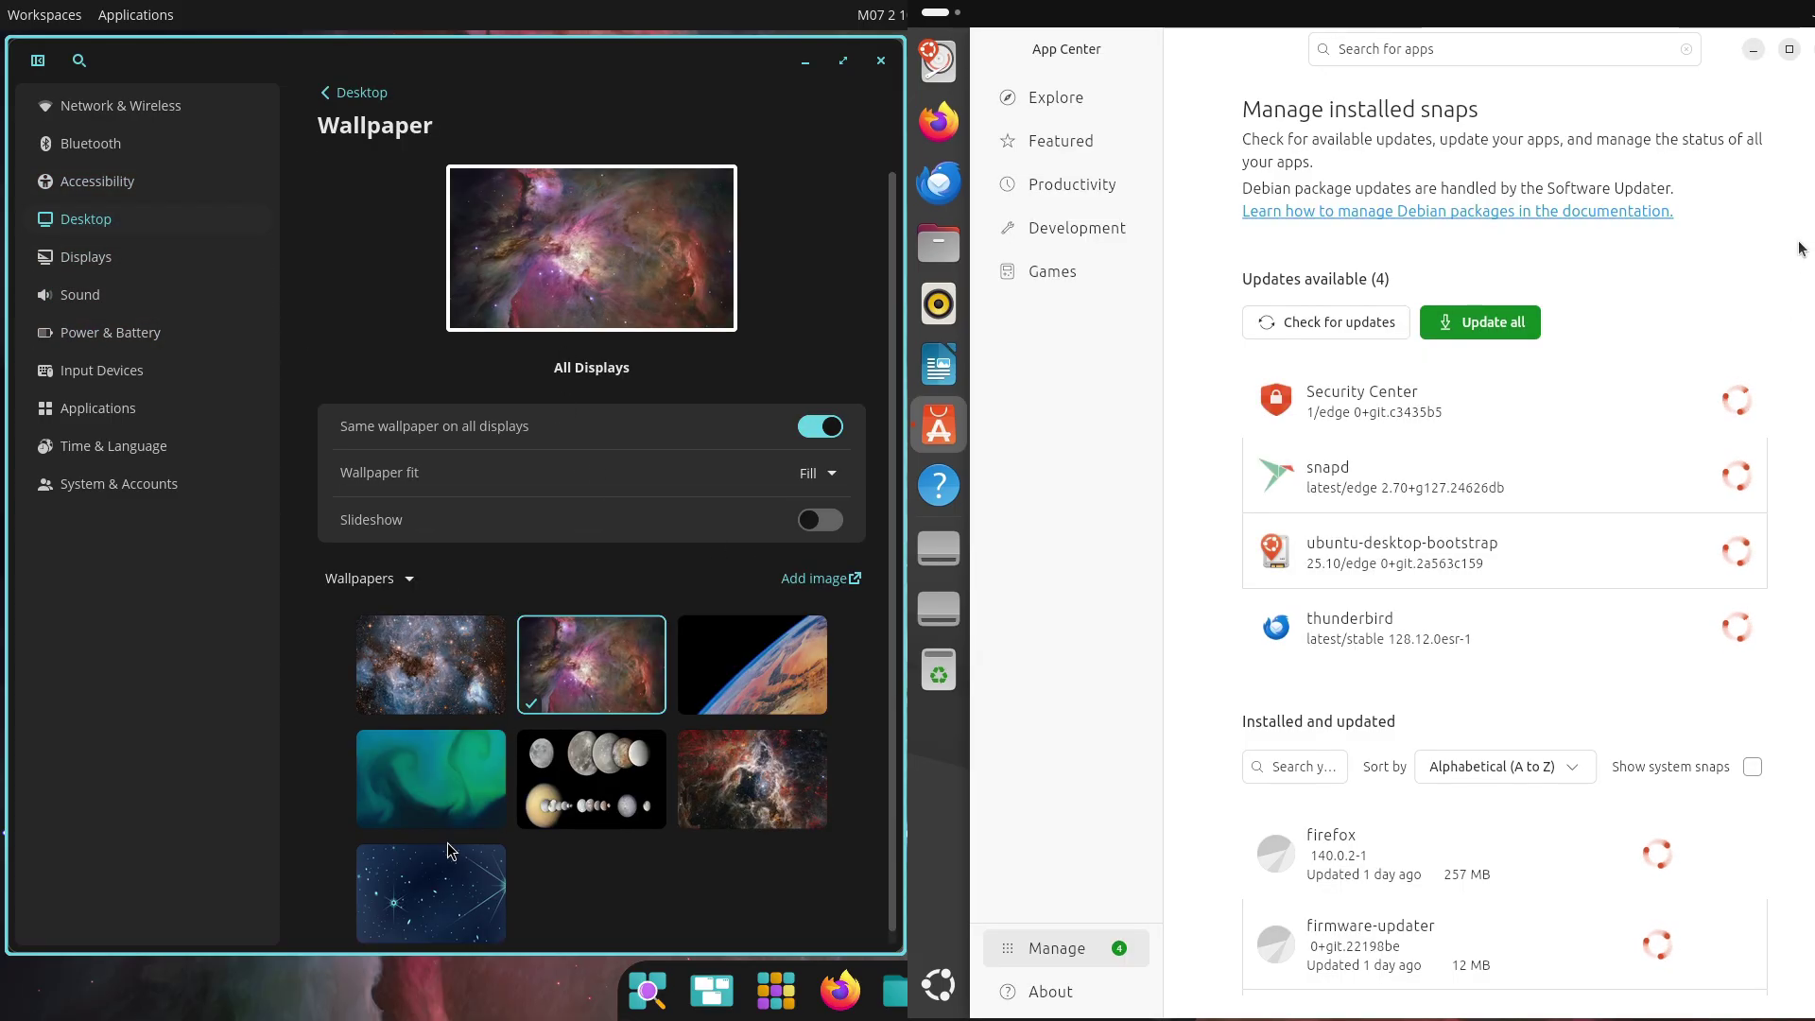
left_click(445, 854)
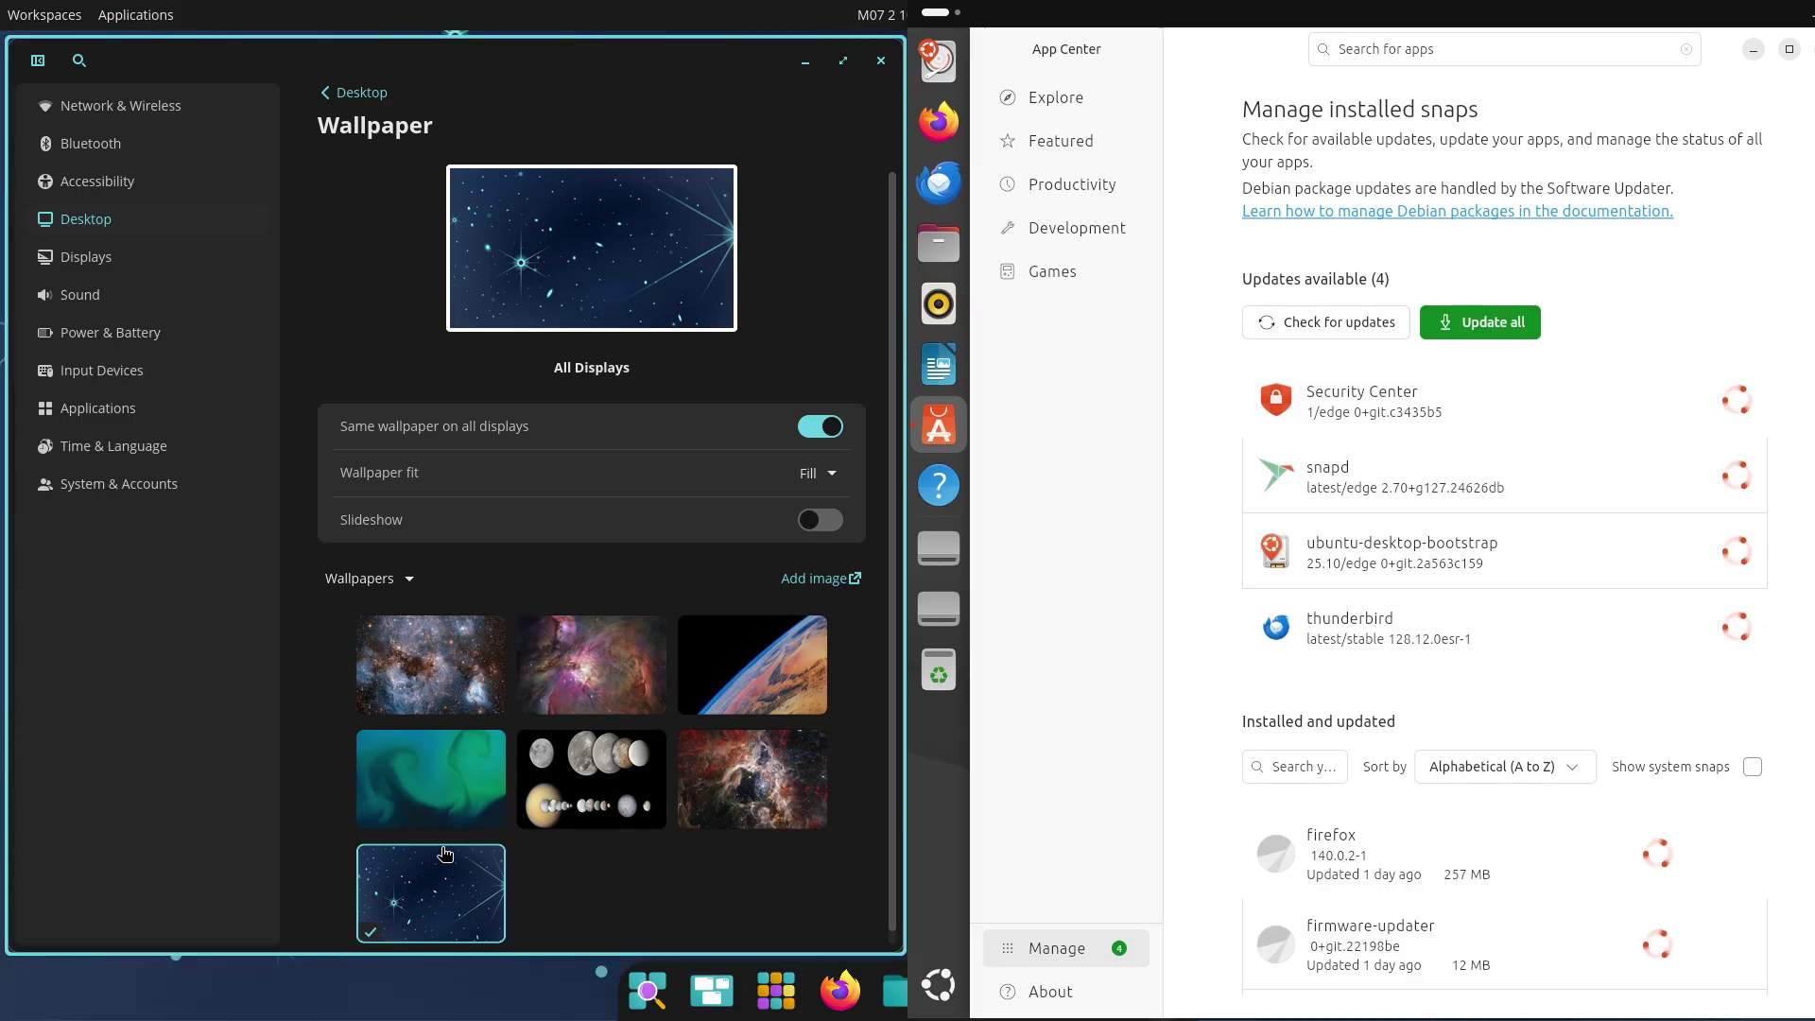
Switch the appearance to Light mode with Slightly round styling
left_click(342, 101)
left_click(415, 234)
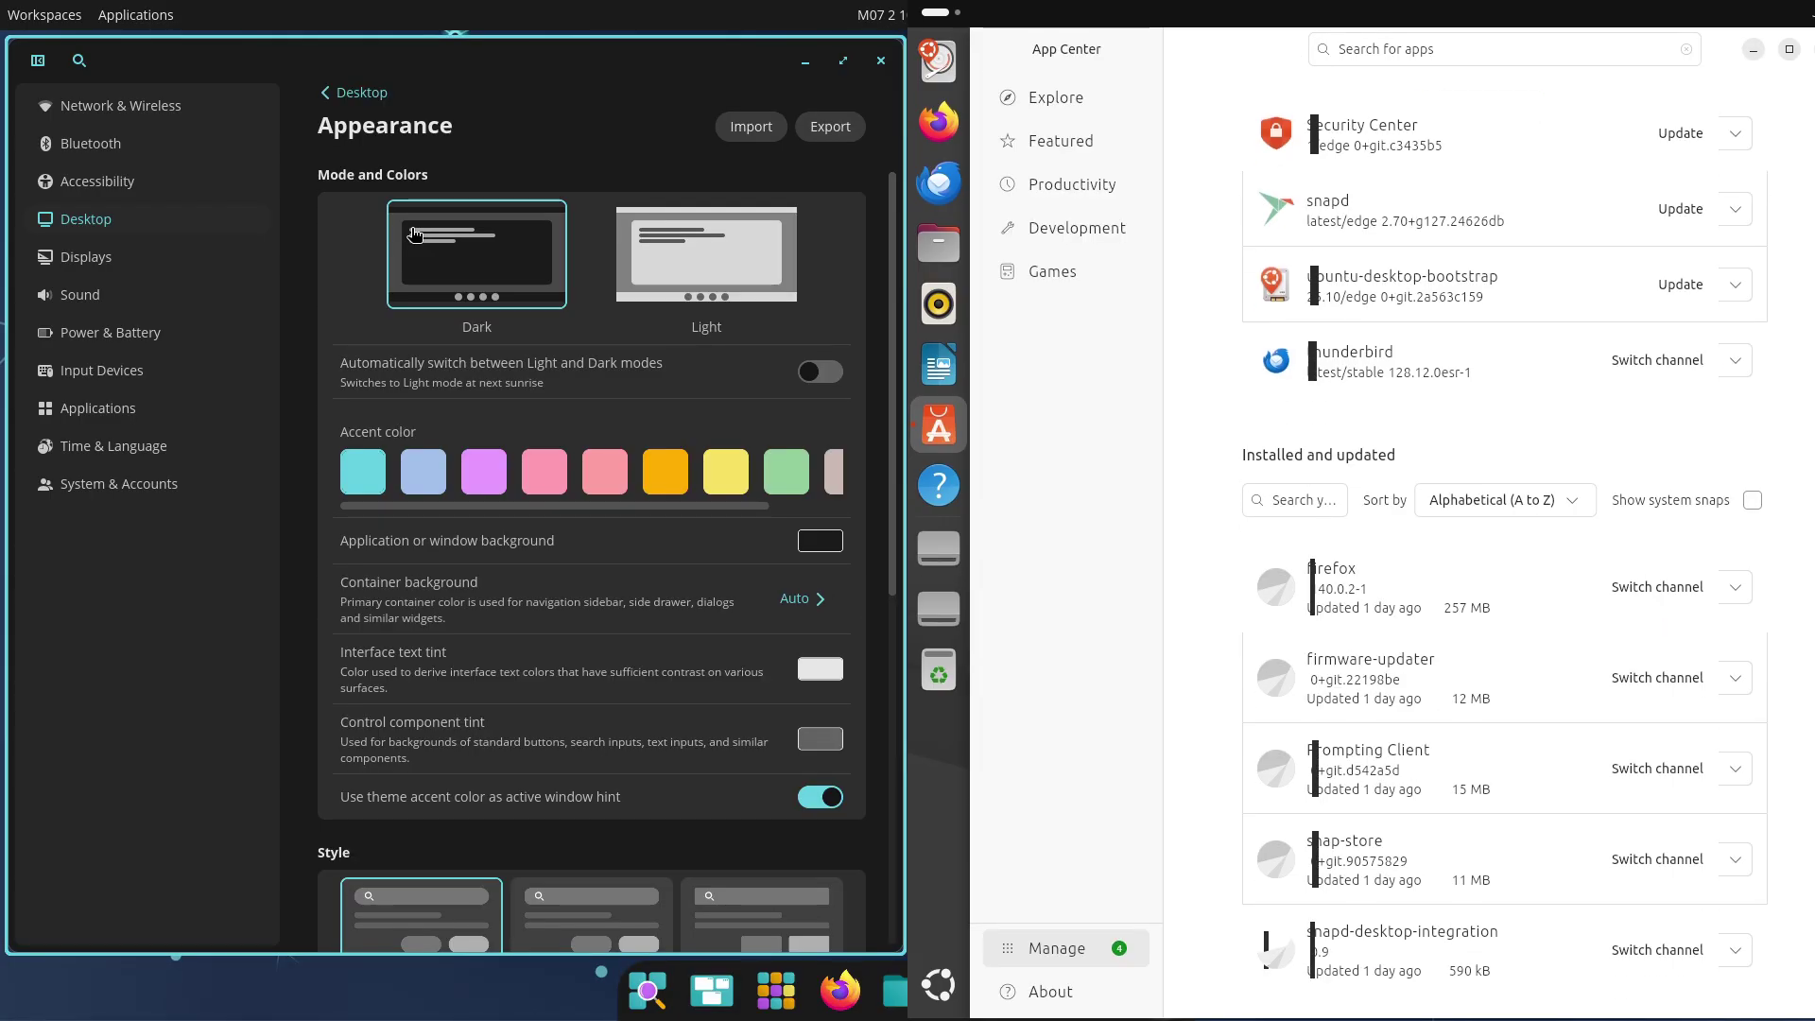
left_click(754, 243)
scroll(887, 569, "down", 5)
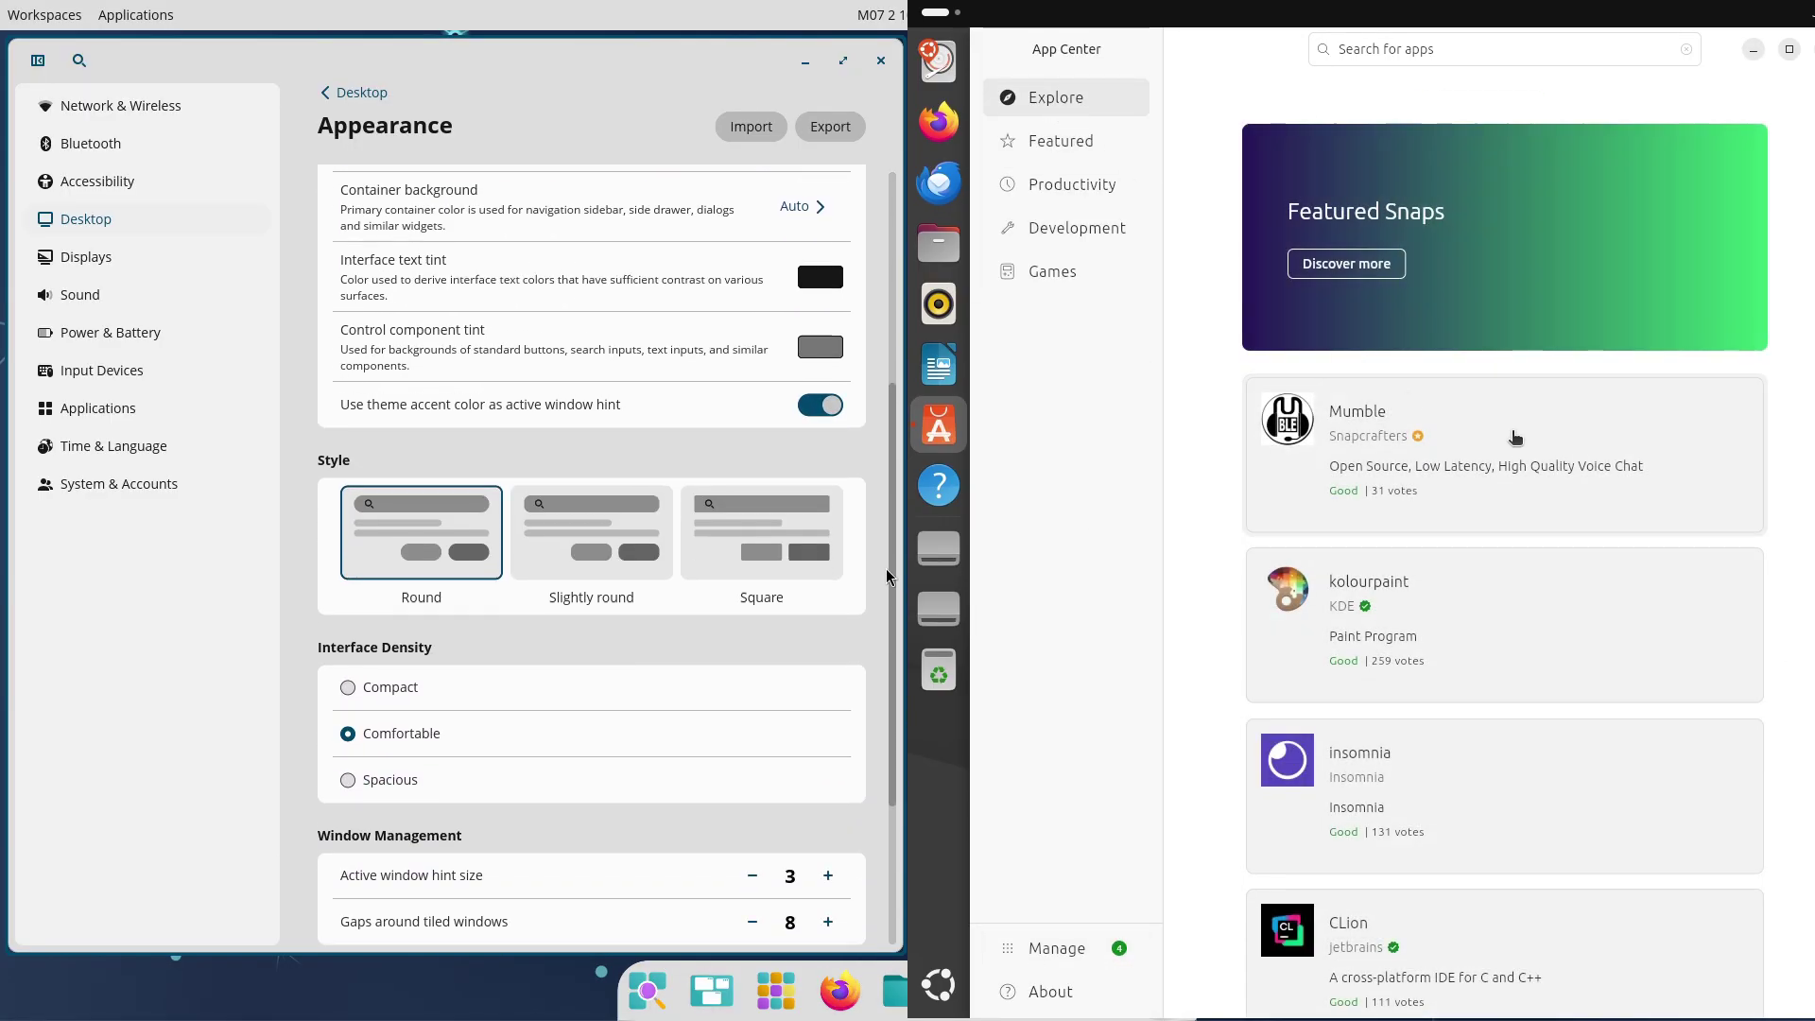
left_click(605, 406)
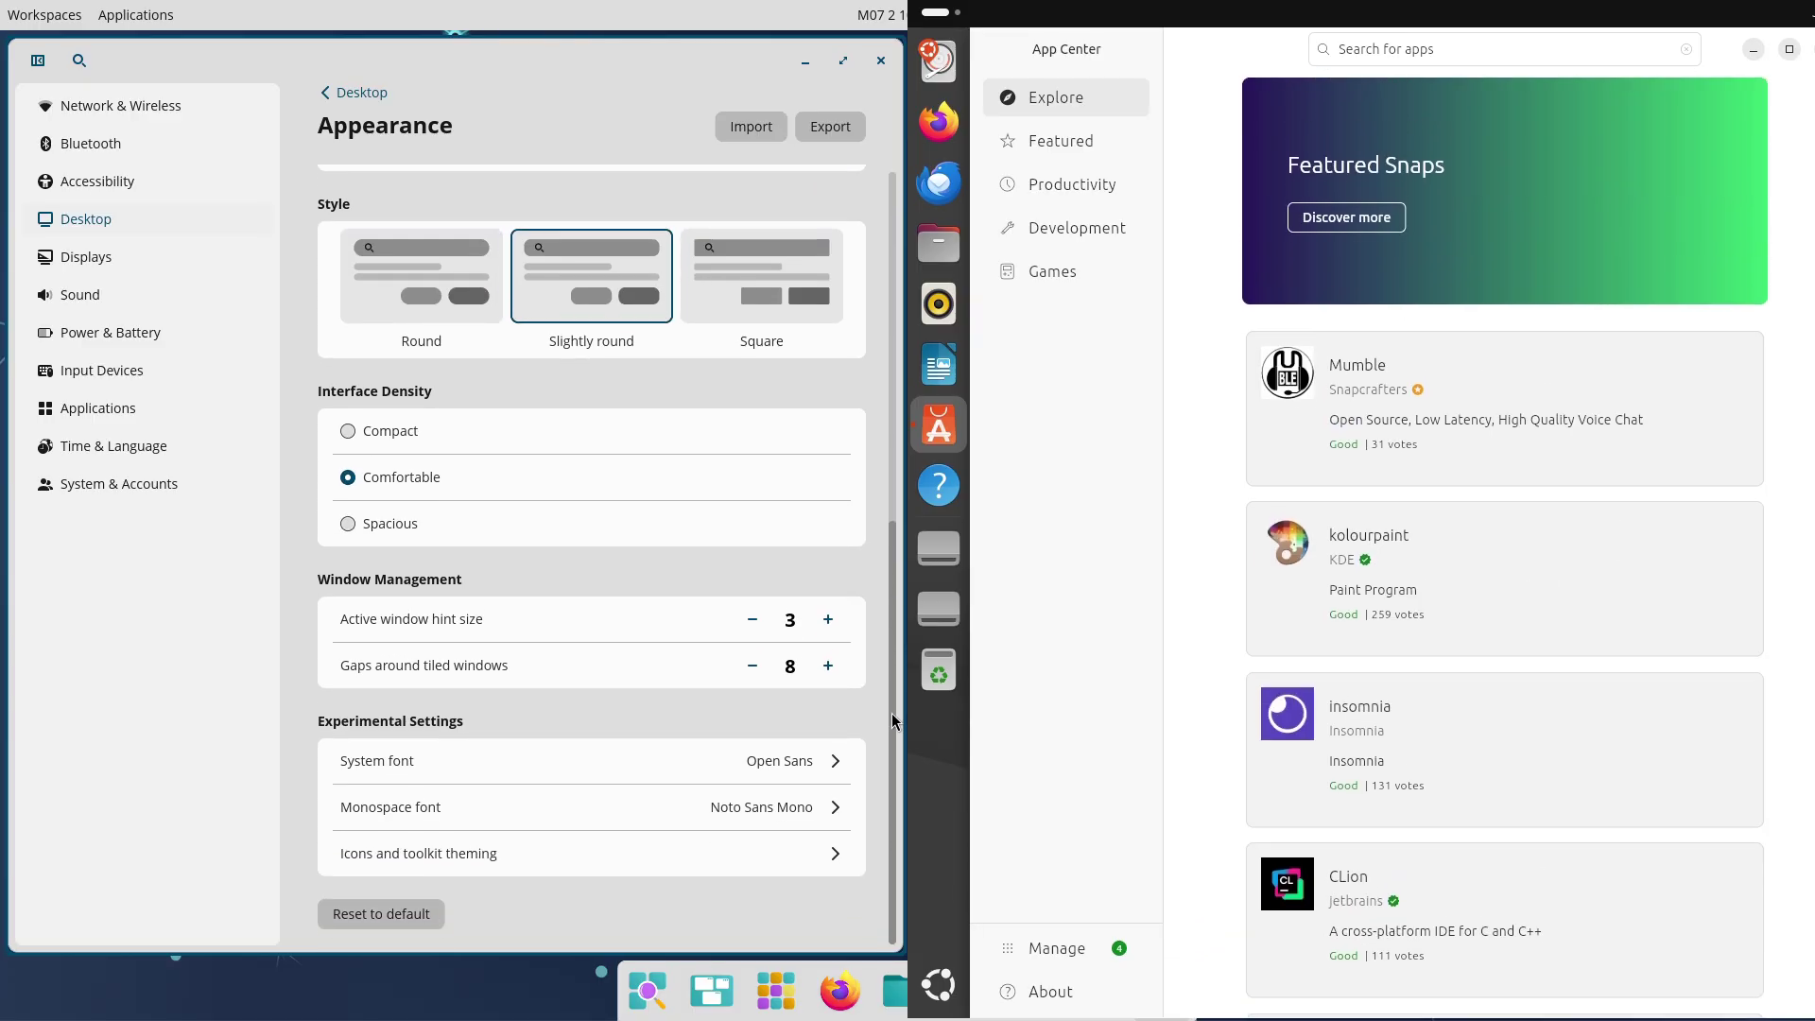
Check the release channels for kolourpaint and insomnia in App Center and view Panel settings
scroll(886, 567, "up", 4)
scroll(883, 435, "up", 3)
left_click(1403, 246)
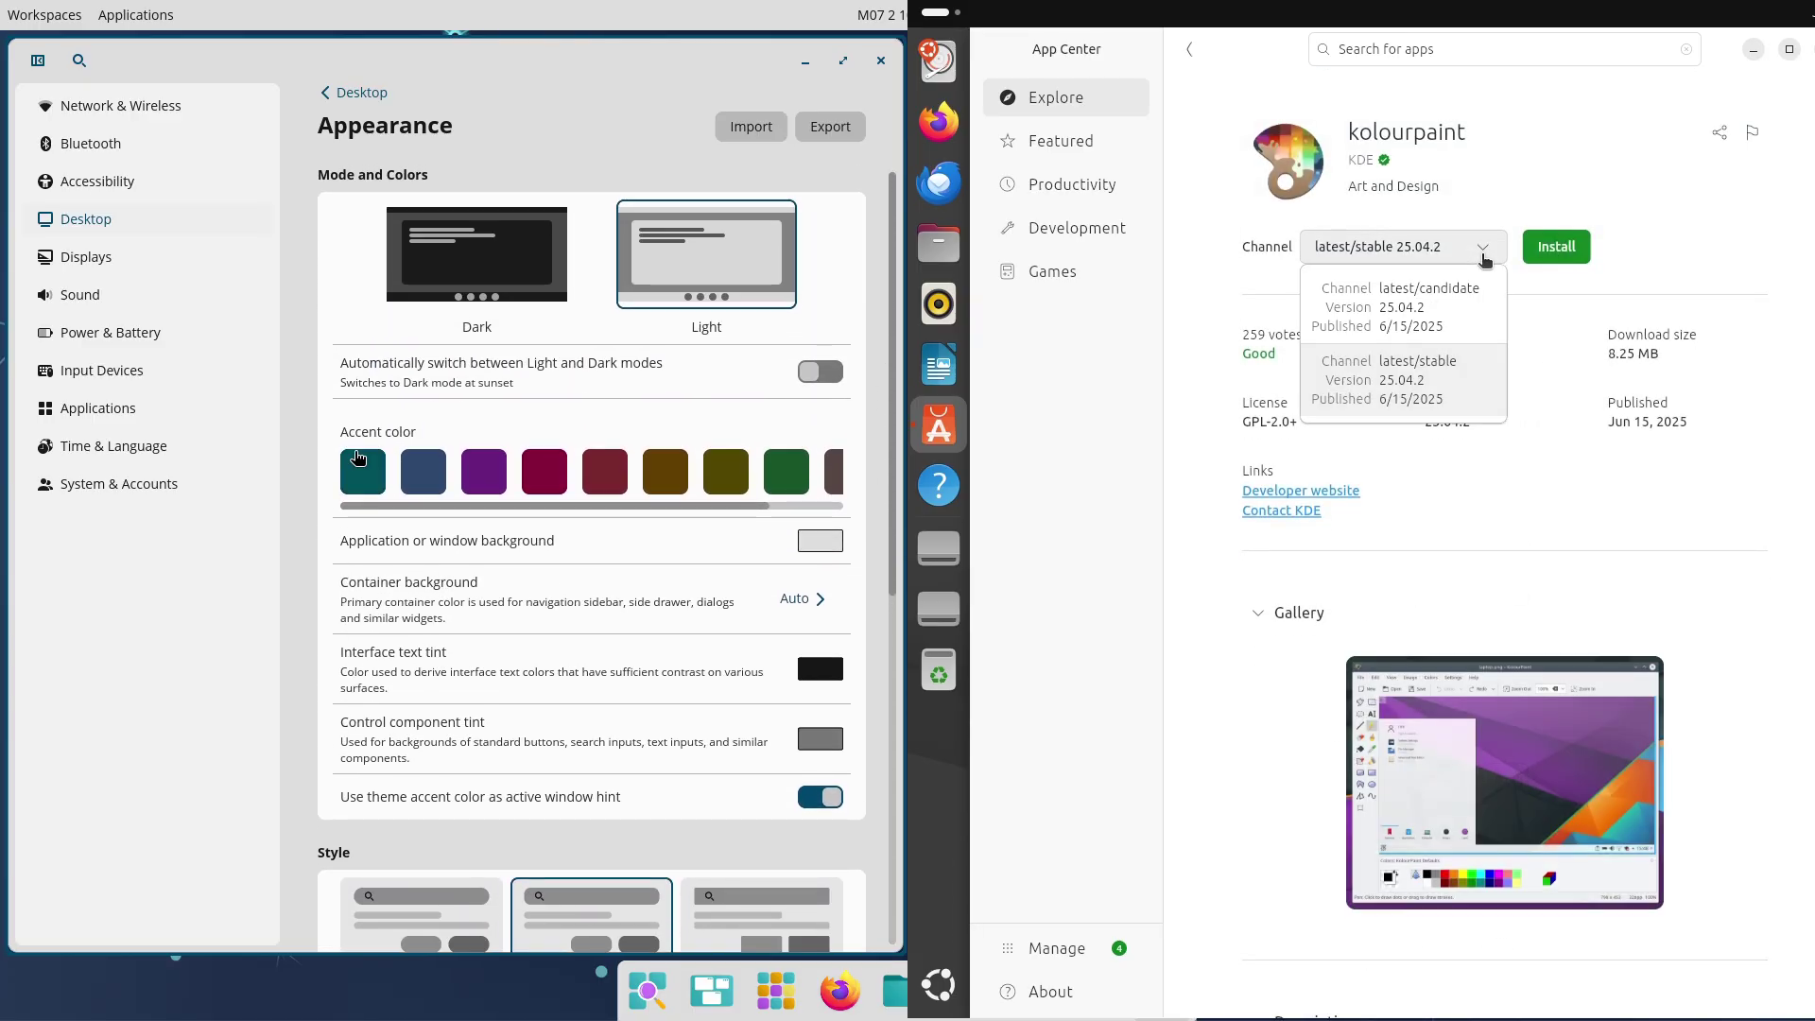
left_click(353, 91)
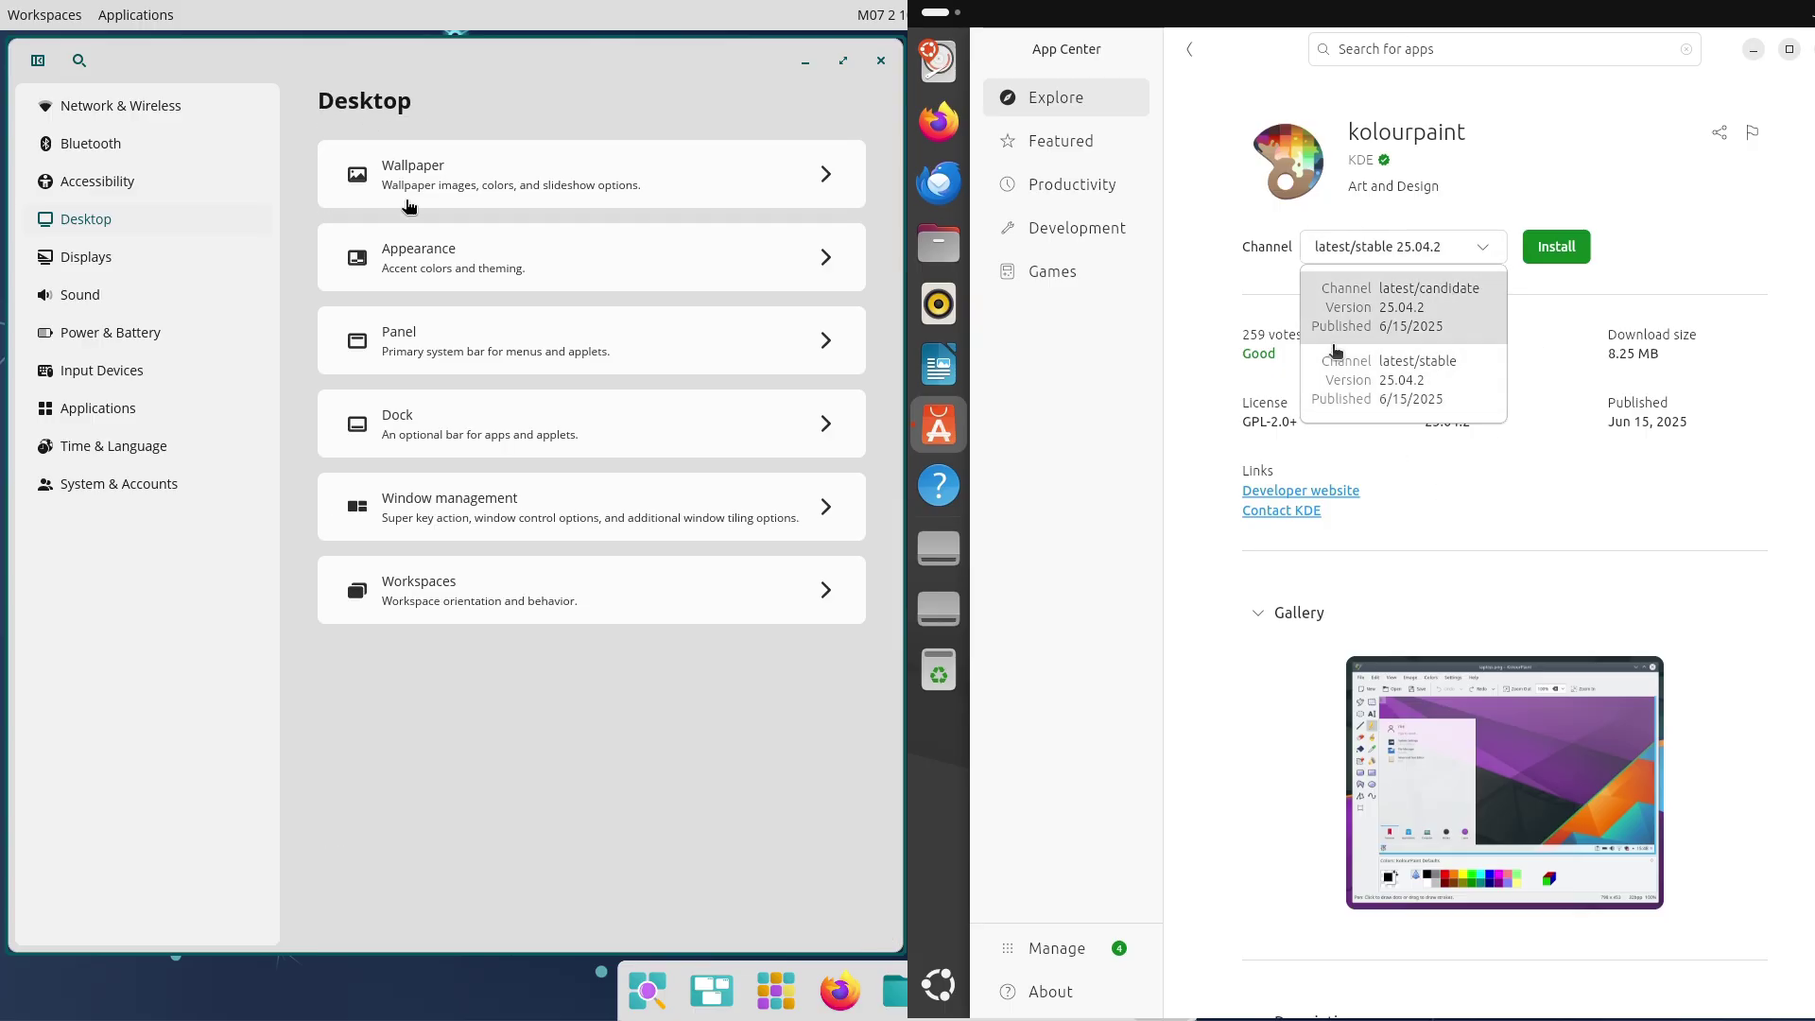
left_click(467, 340)
left_click(1434, 409)
left_click(1186, 49)
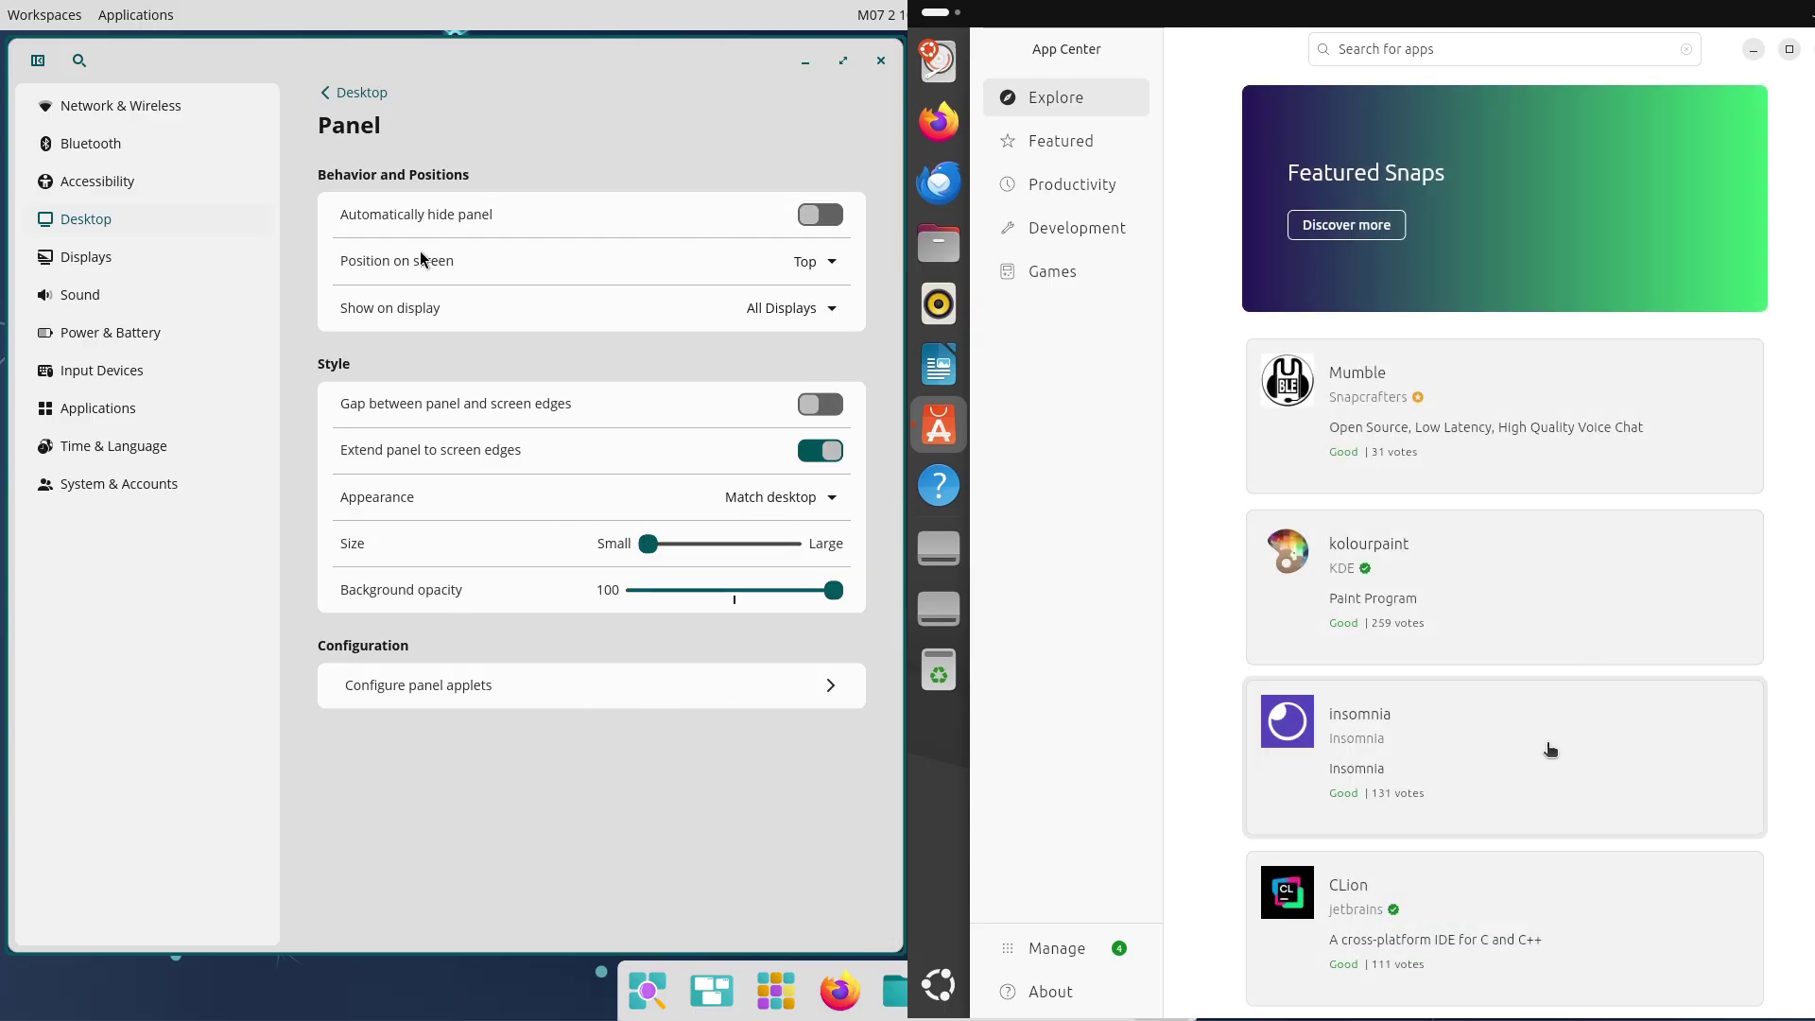
left_click(1544, 746)
left_click(1465, 248)
Move the dock to the Left edge, then back to Bottom
left_click(353, 94)
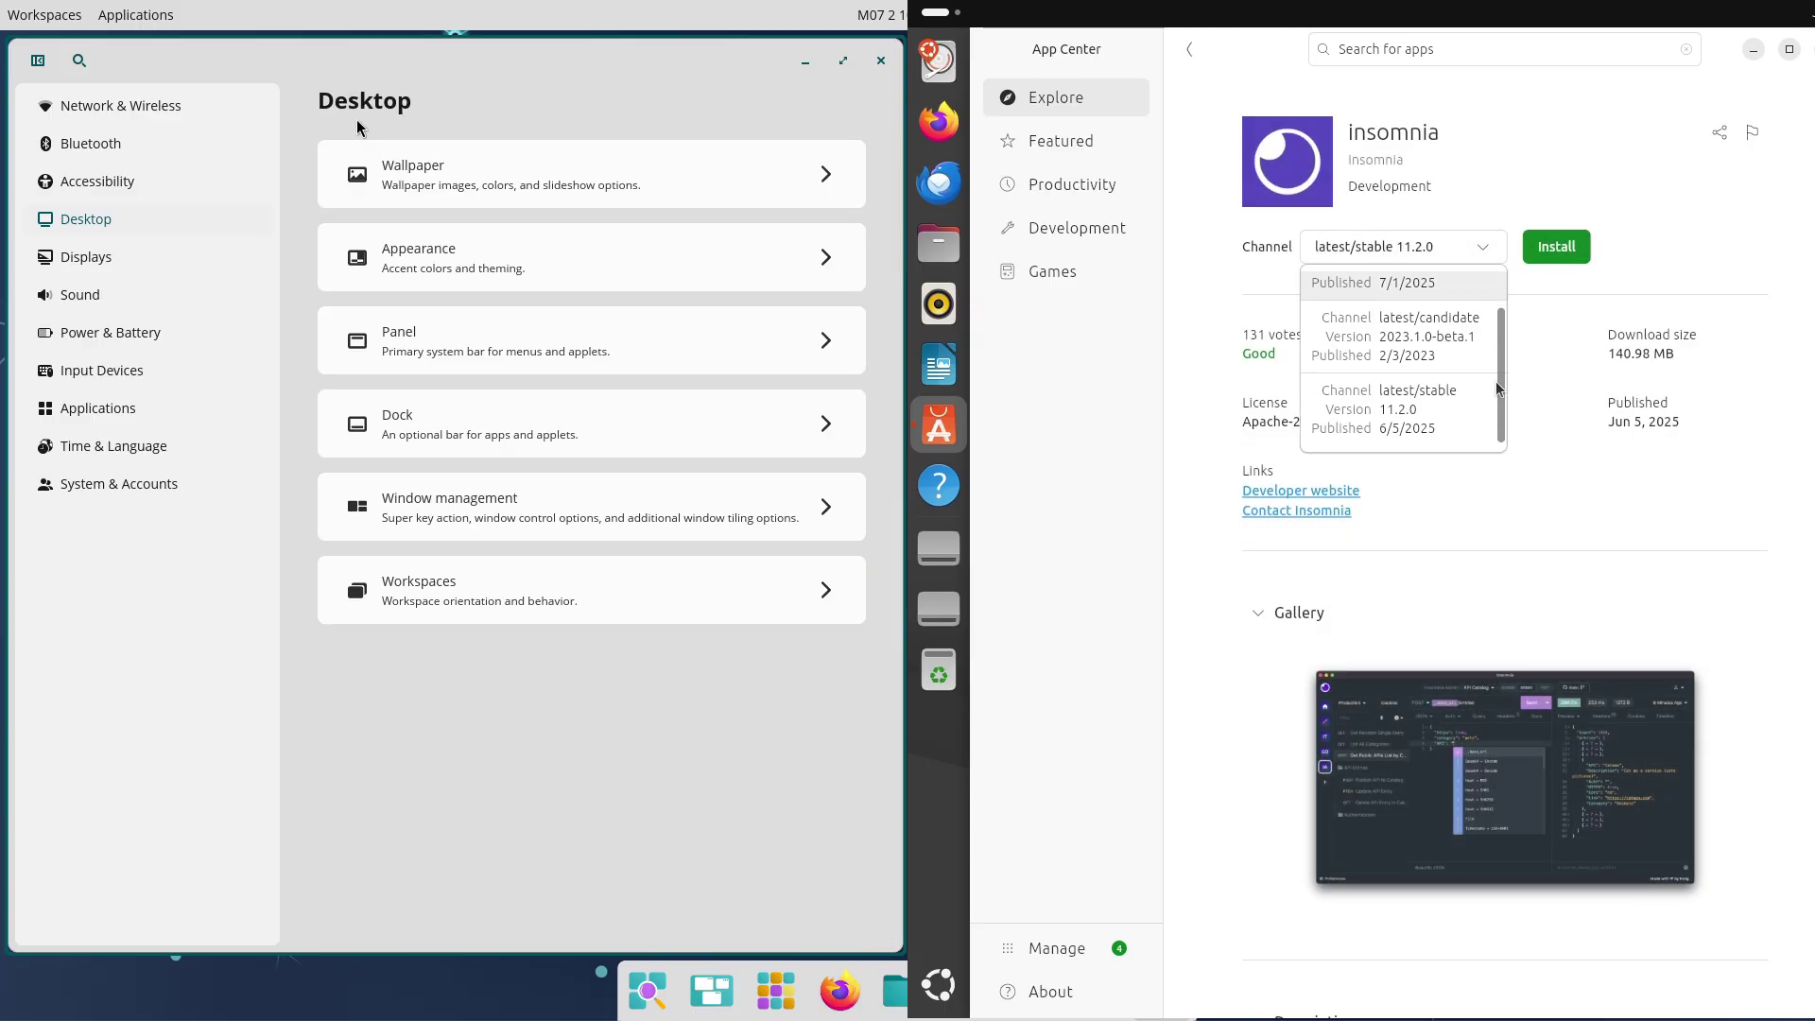
left_click(431, 418)
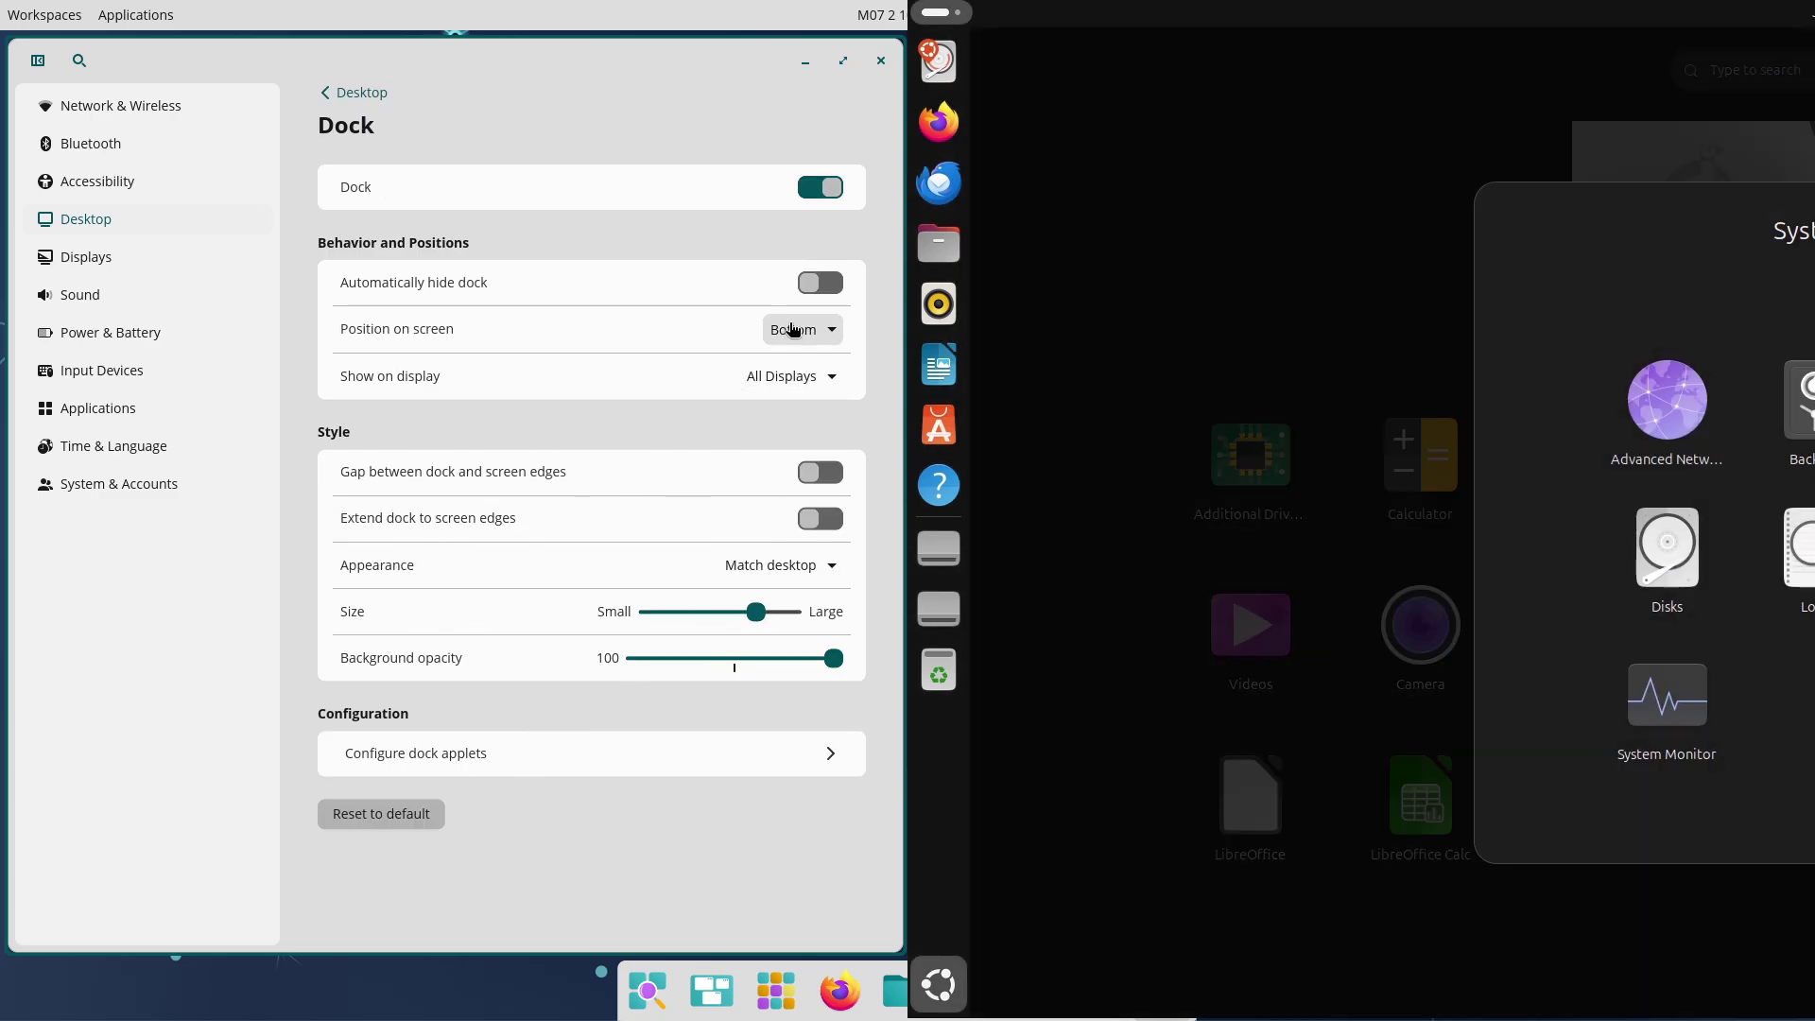
left_click(793, 329)
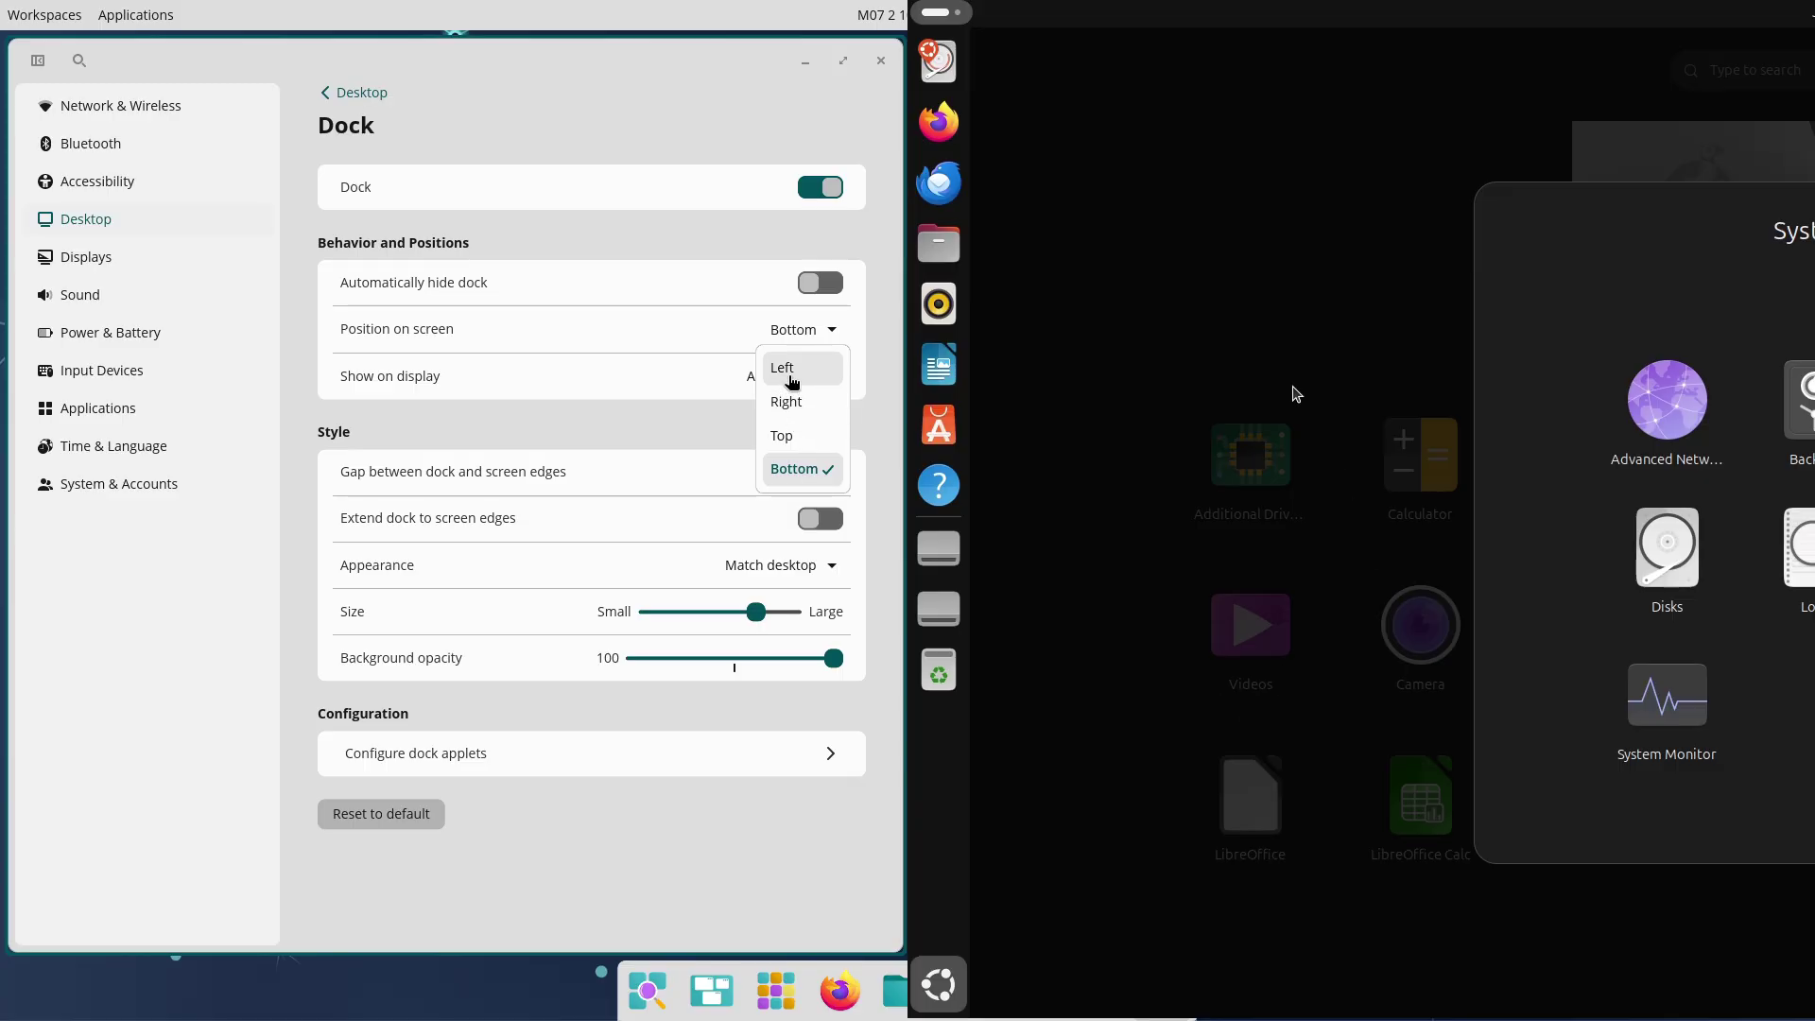
left_click(794, 378)
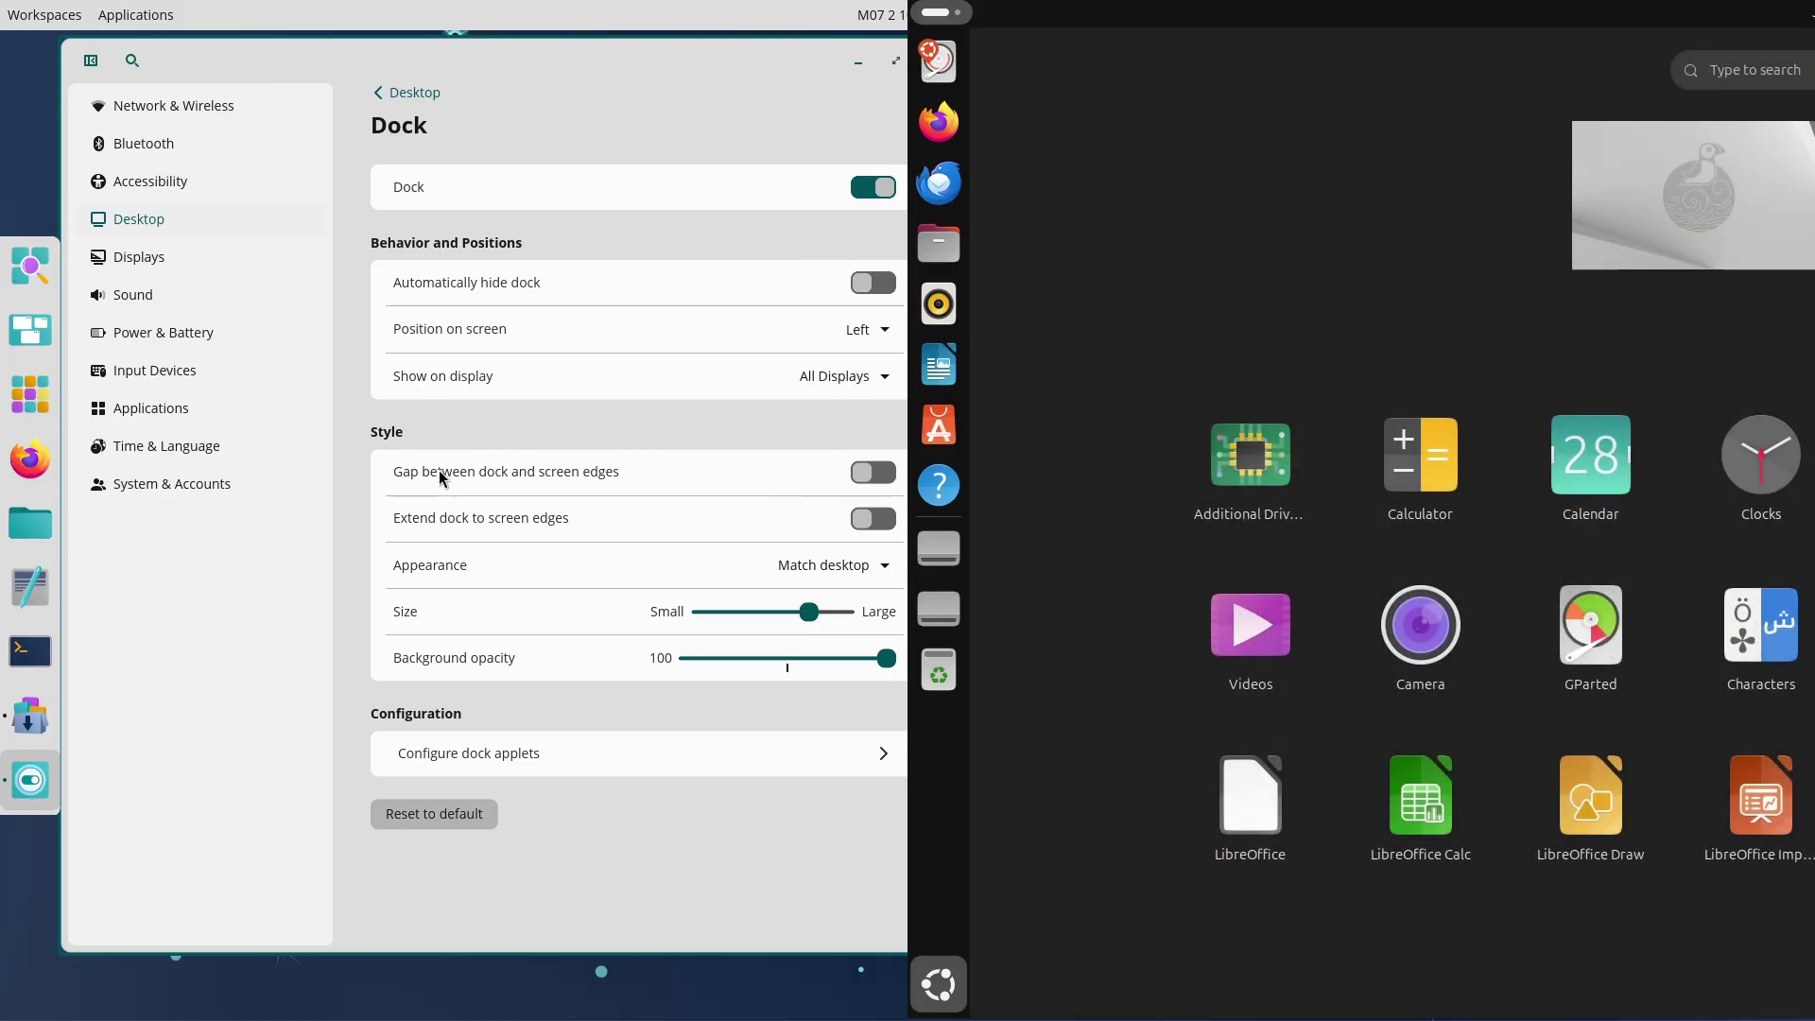
left_click(862, 329)
left_click(867, 466)
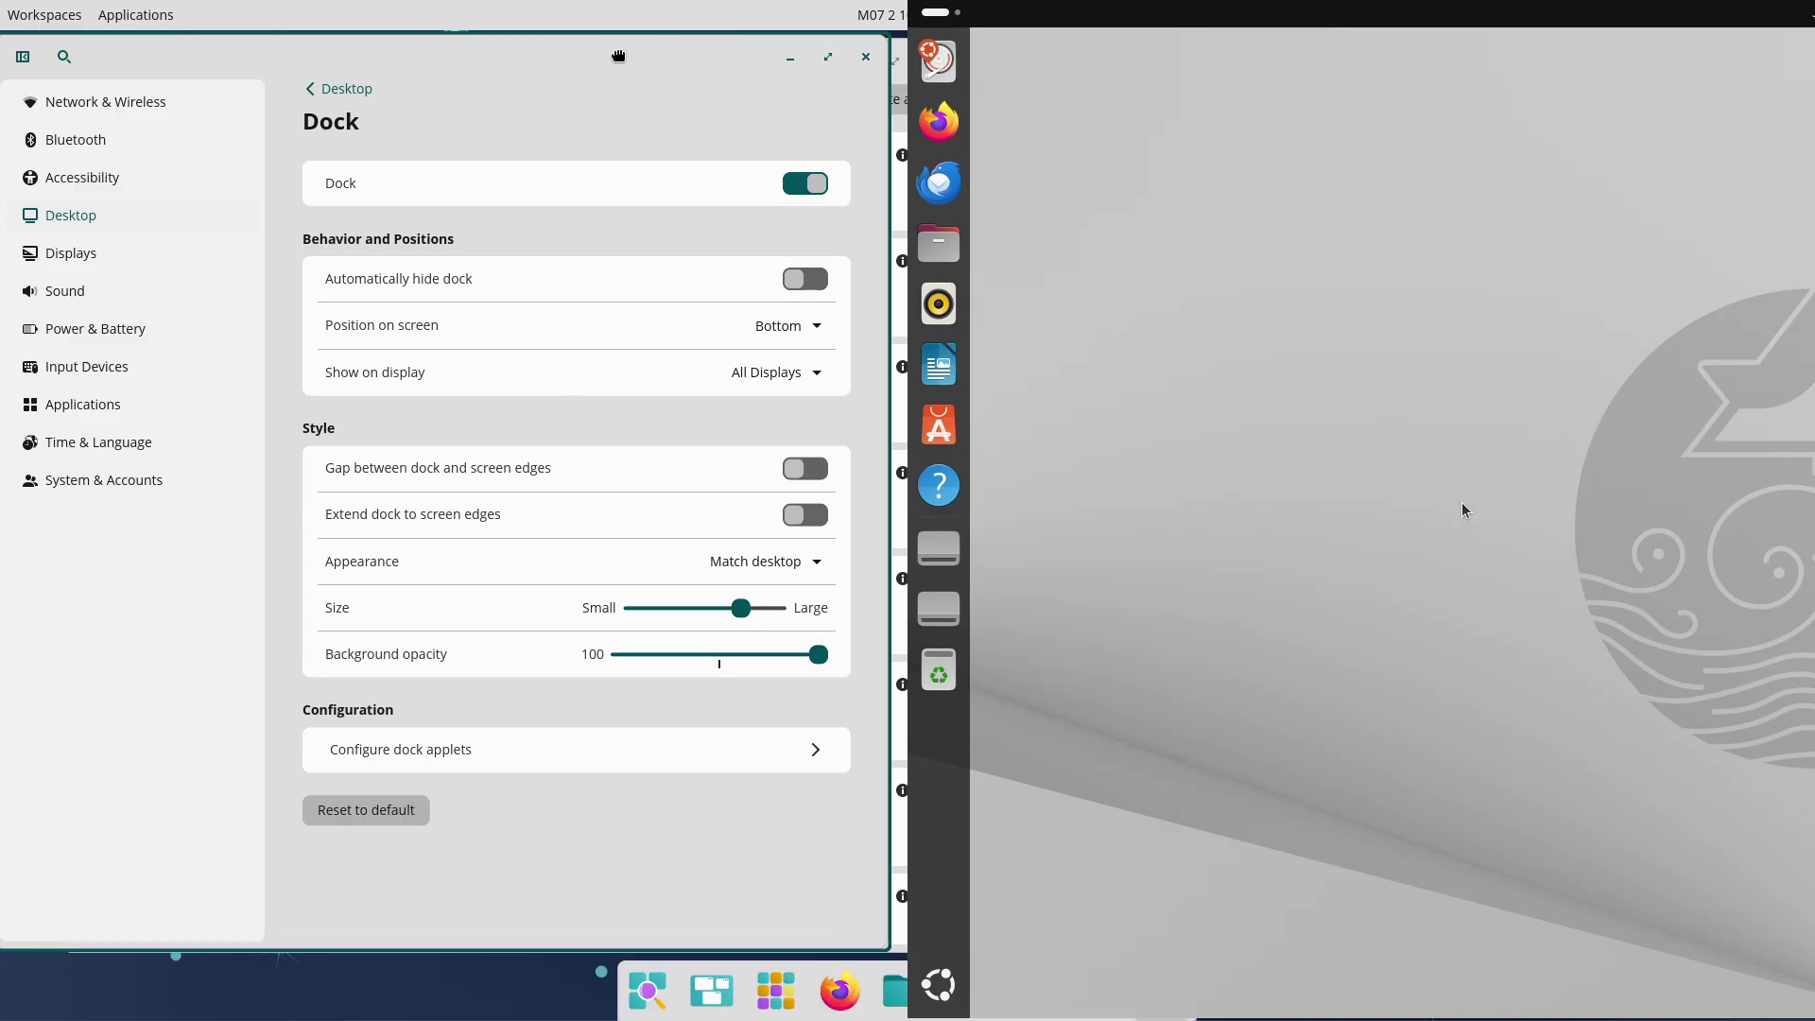
Un-maximize Settings, then open Software & Updates and view its download server choices
left_click_drag(620, 62, 4, 230)
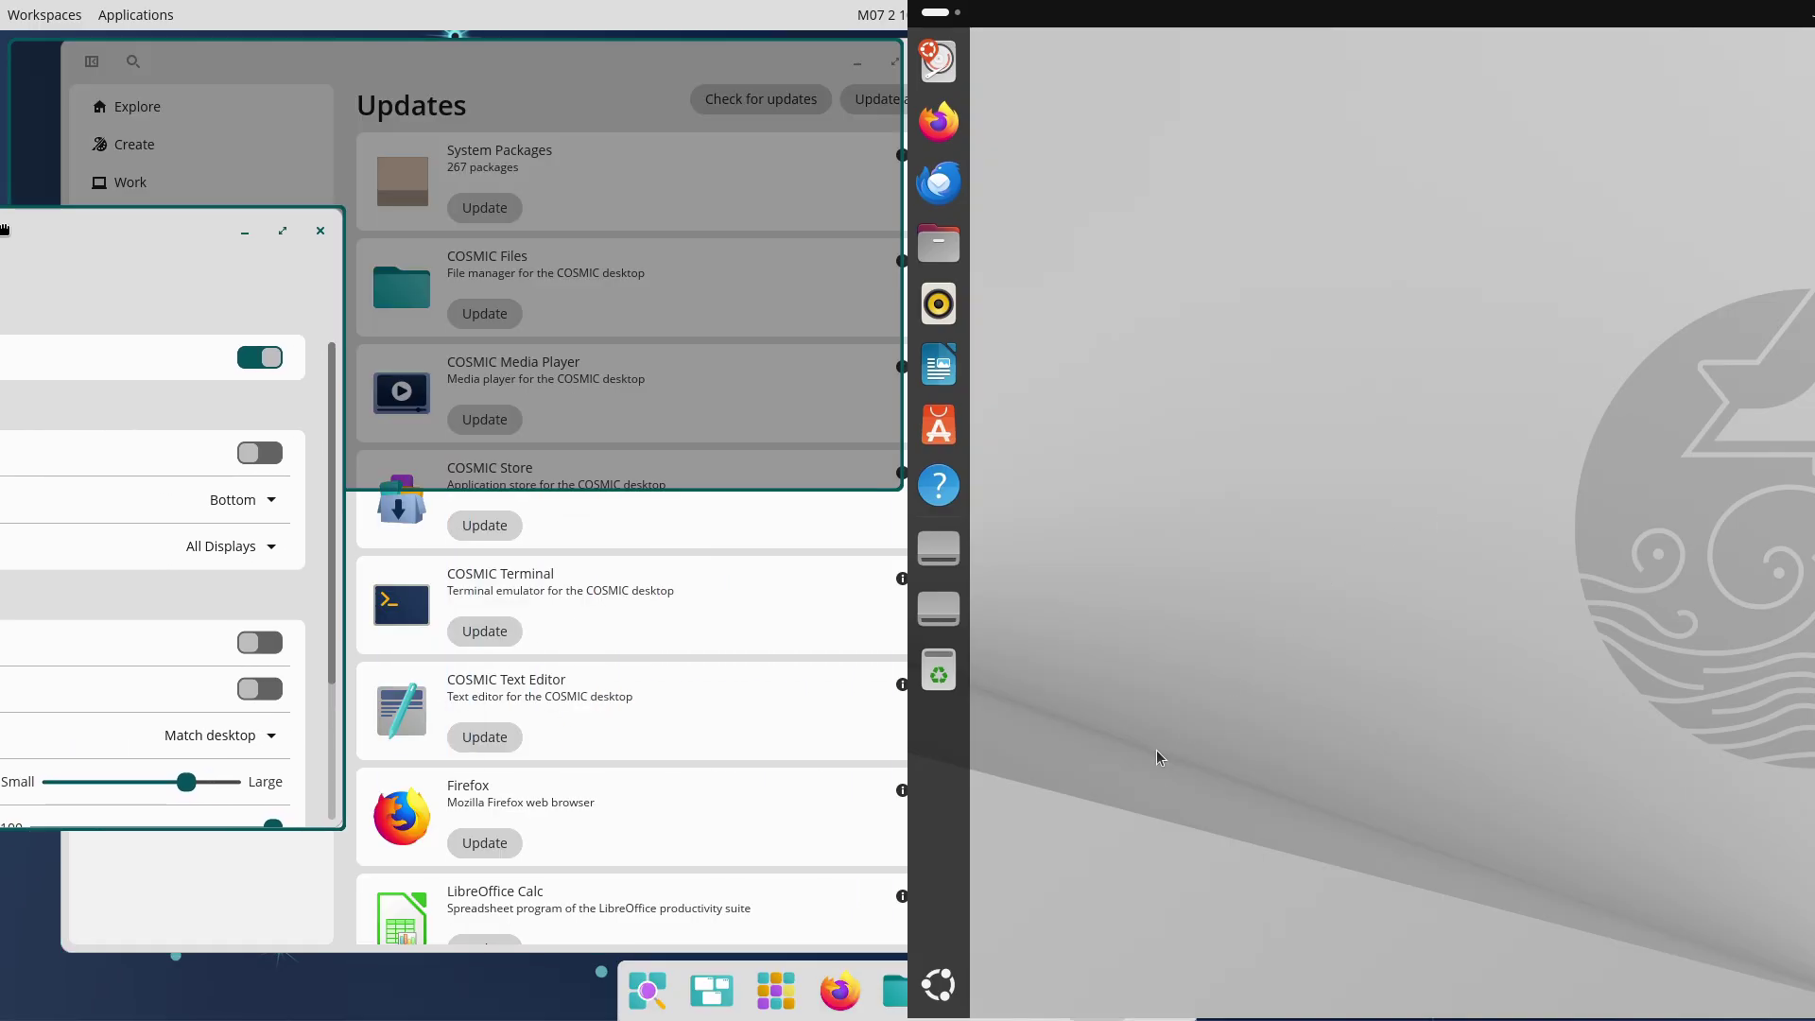
left_click(938, 986)
left_click(1709, 214)
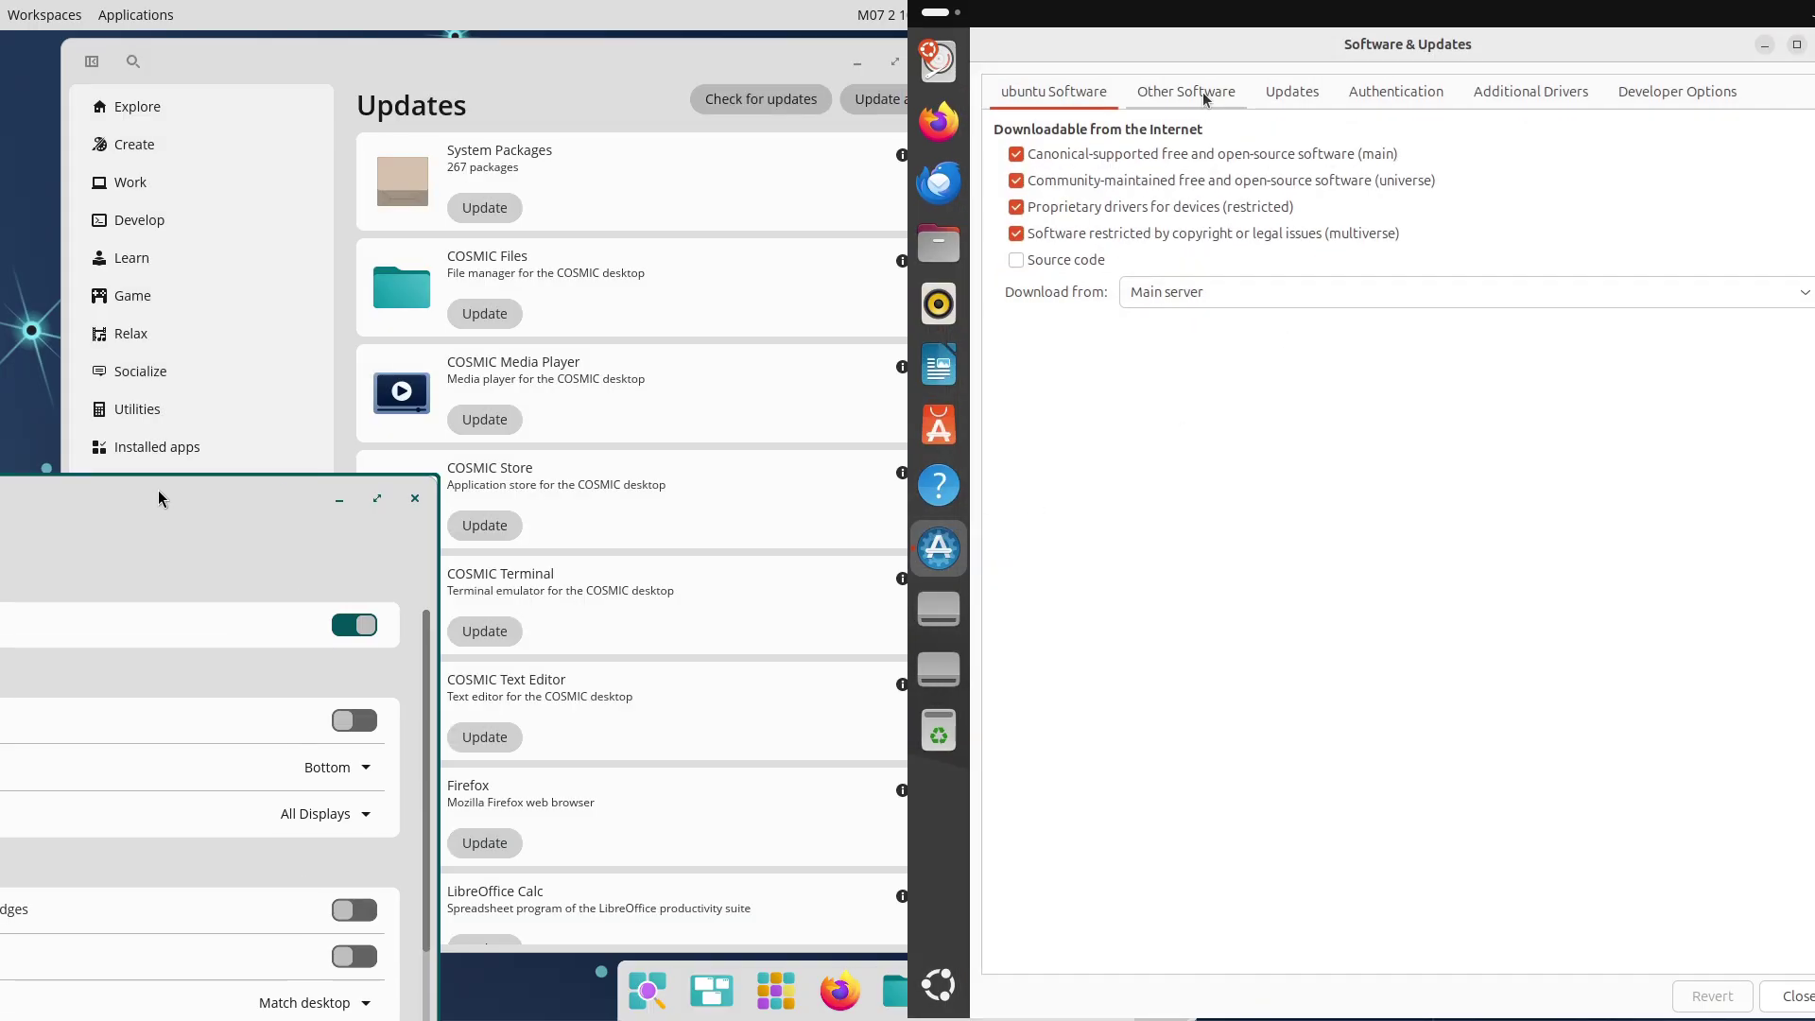
left_click(1466, 291)
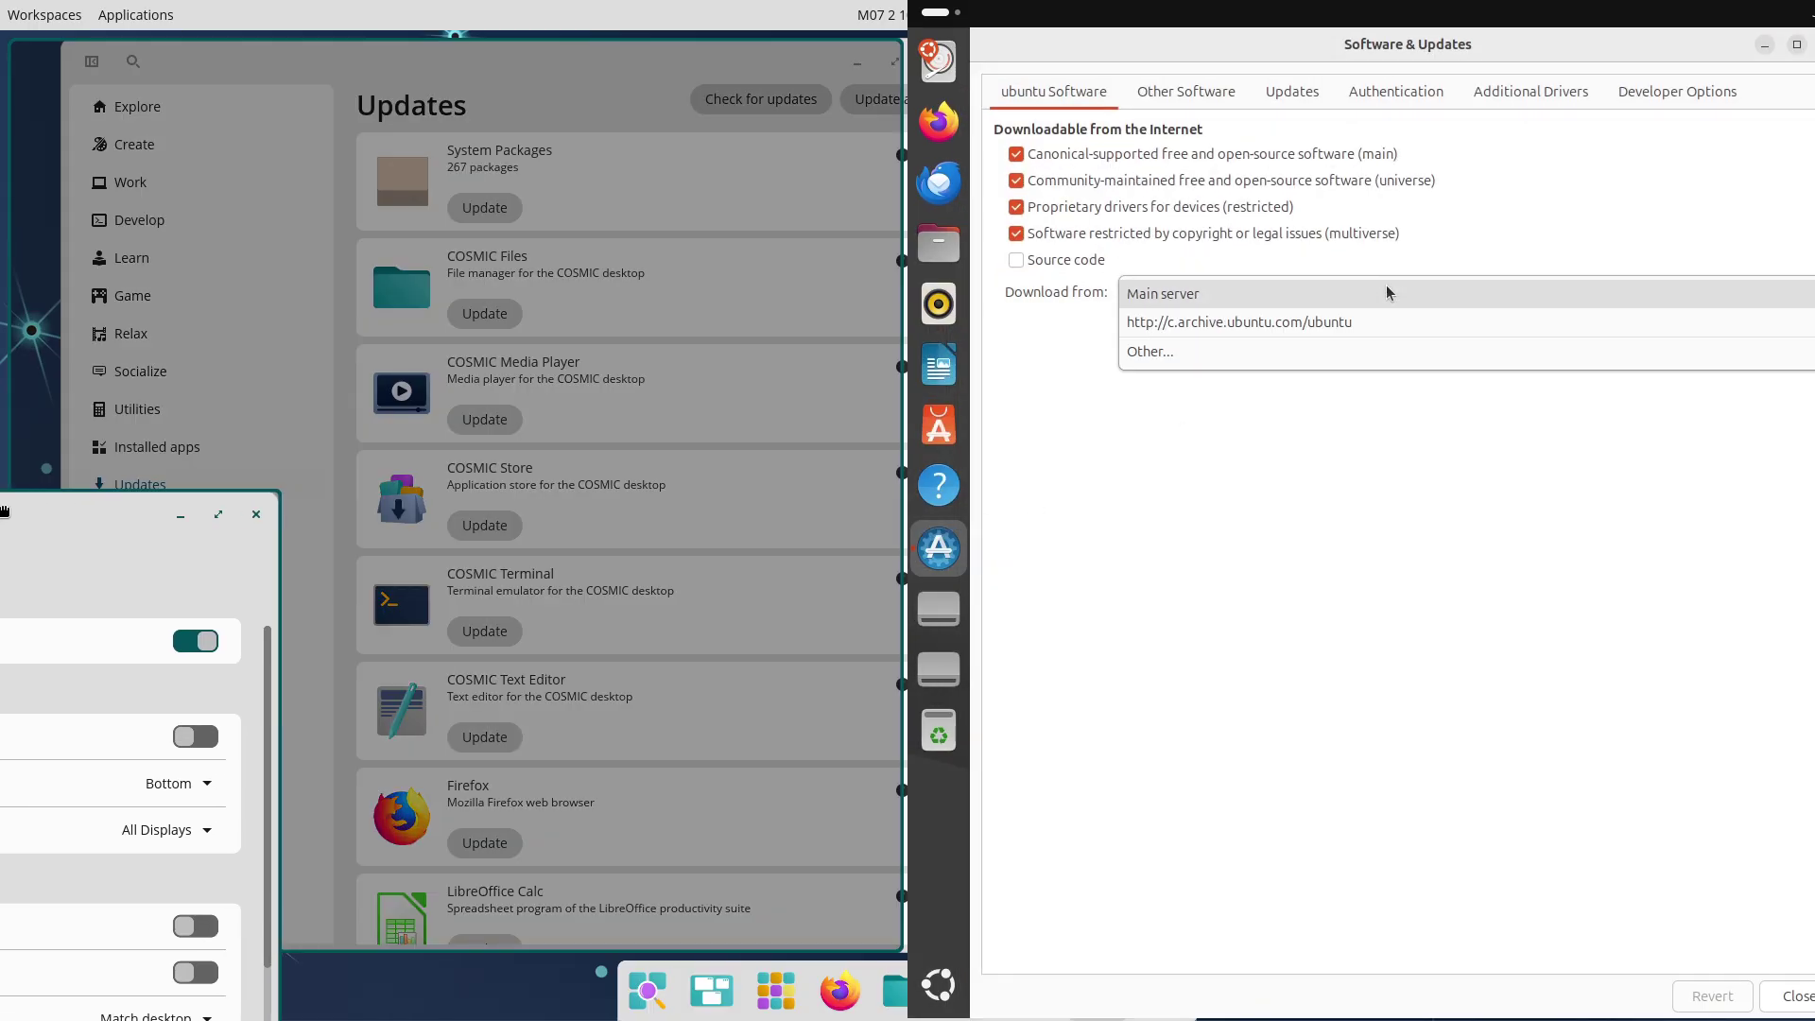
left_click(1529, 236)
left_click_drag(158, 498, 3, 262)
Review the Other Software sources and the Updates tab's subscription, frequency and notification choices
left_click(1187, 92)
left_click(1293, 91)
left_click(1528, 222)
left_click(1692, 285)
left_click(1650, 335)
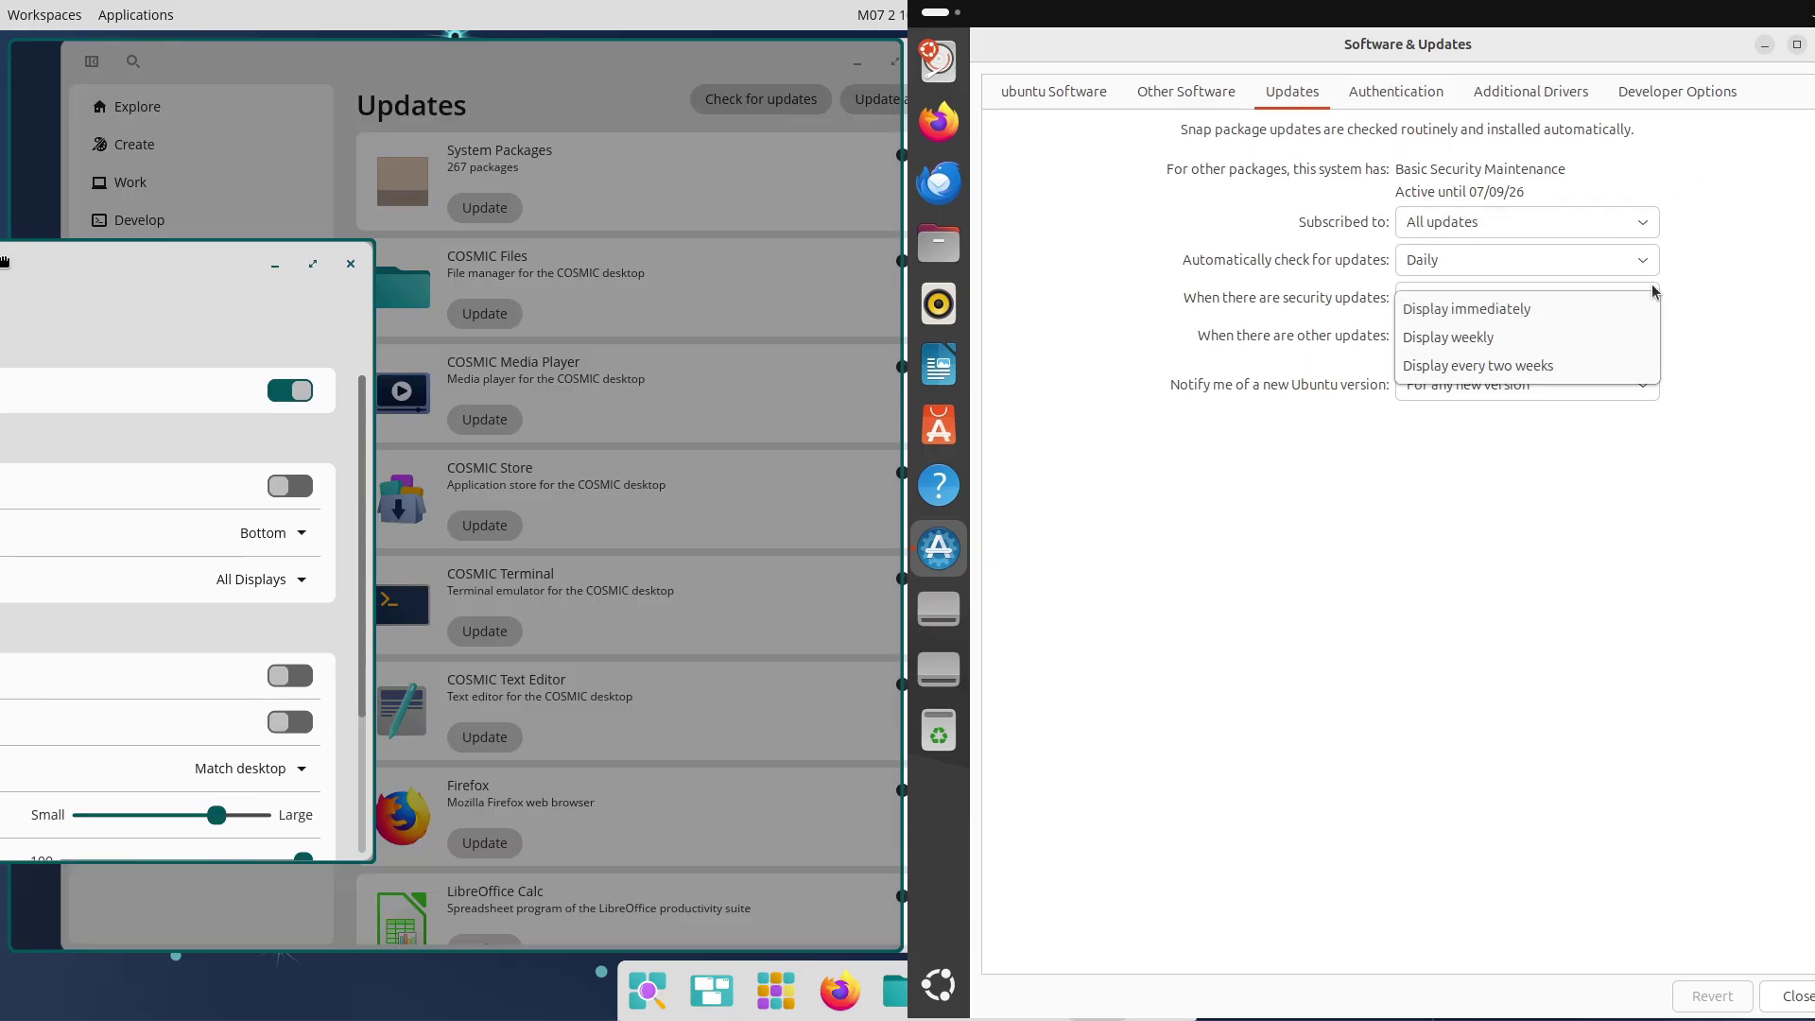
left_click(1657, 262)
left_click(1746, 245)
left_click(1652, 337)
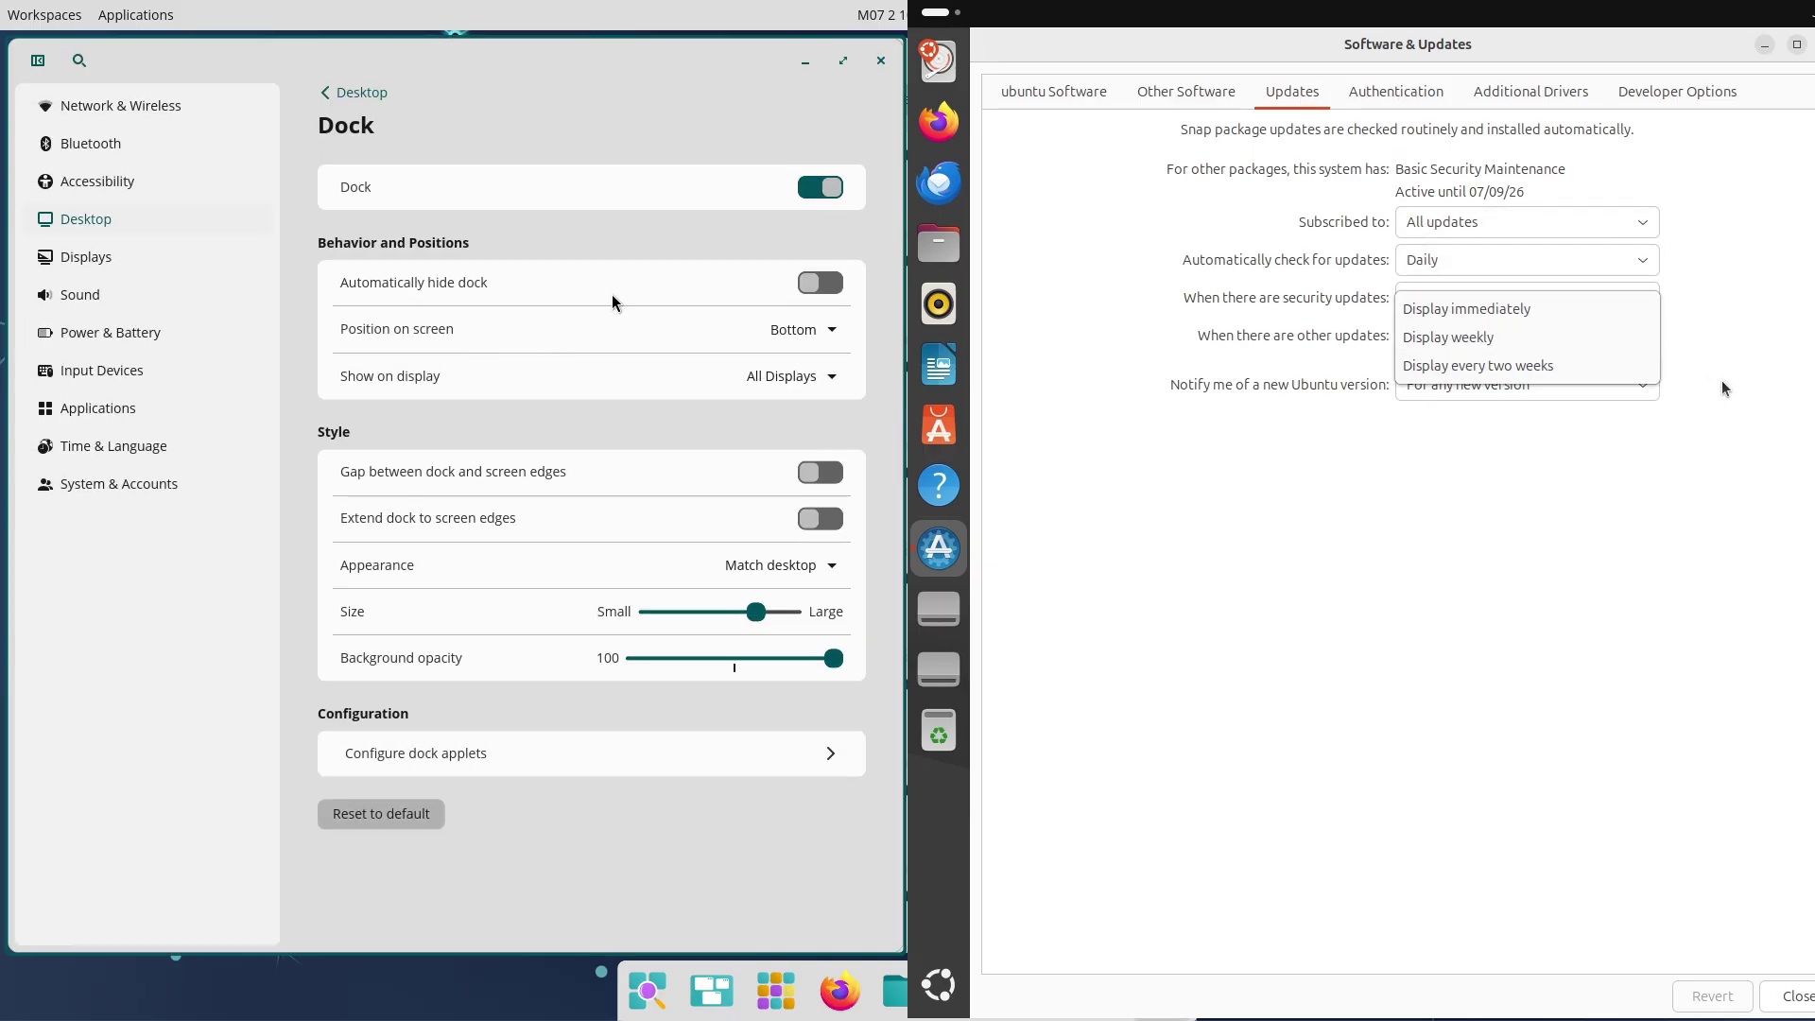
left_click(1652, 336)
left_click(1527, 384)
left_click(1386, 98)
View the Authentication, Additional Drivers and Developer Options tabs, plus COSMIC window management and workspaces
left_click(1395, 95)
left_click(1507, 92)
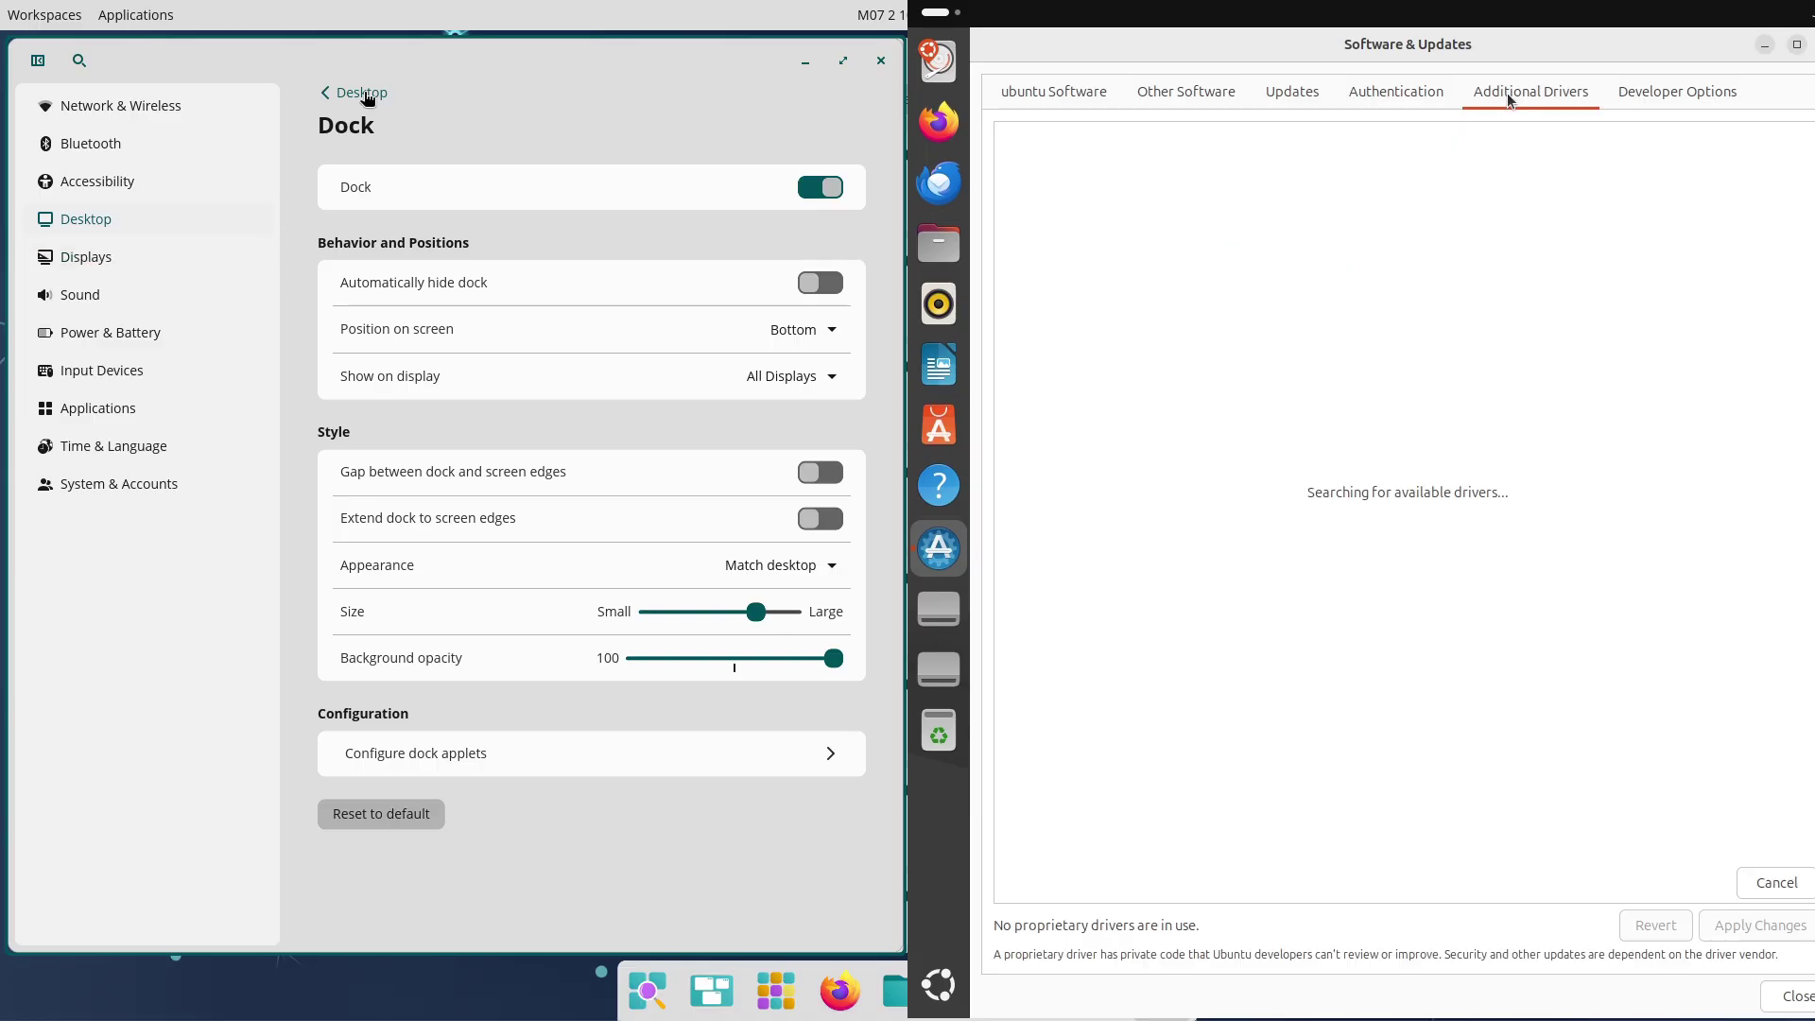
left_click(360, 94)
left_click(456, 510)
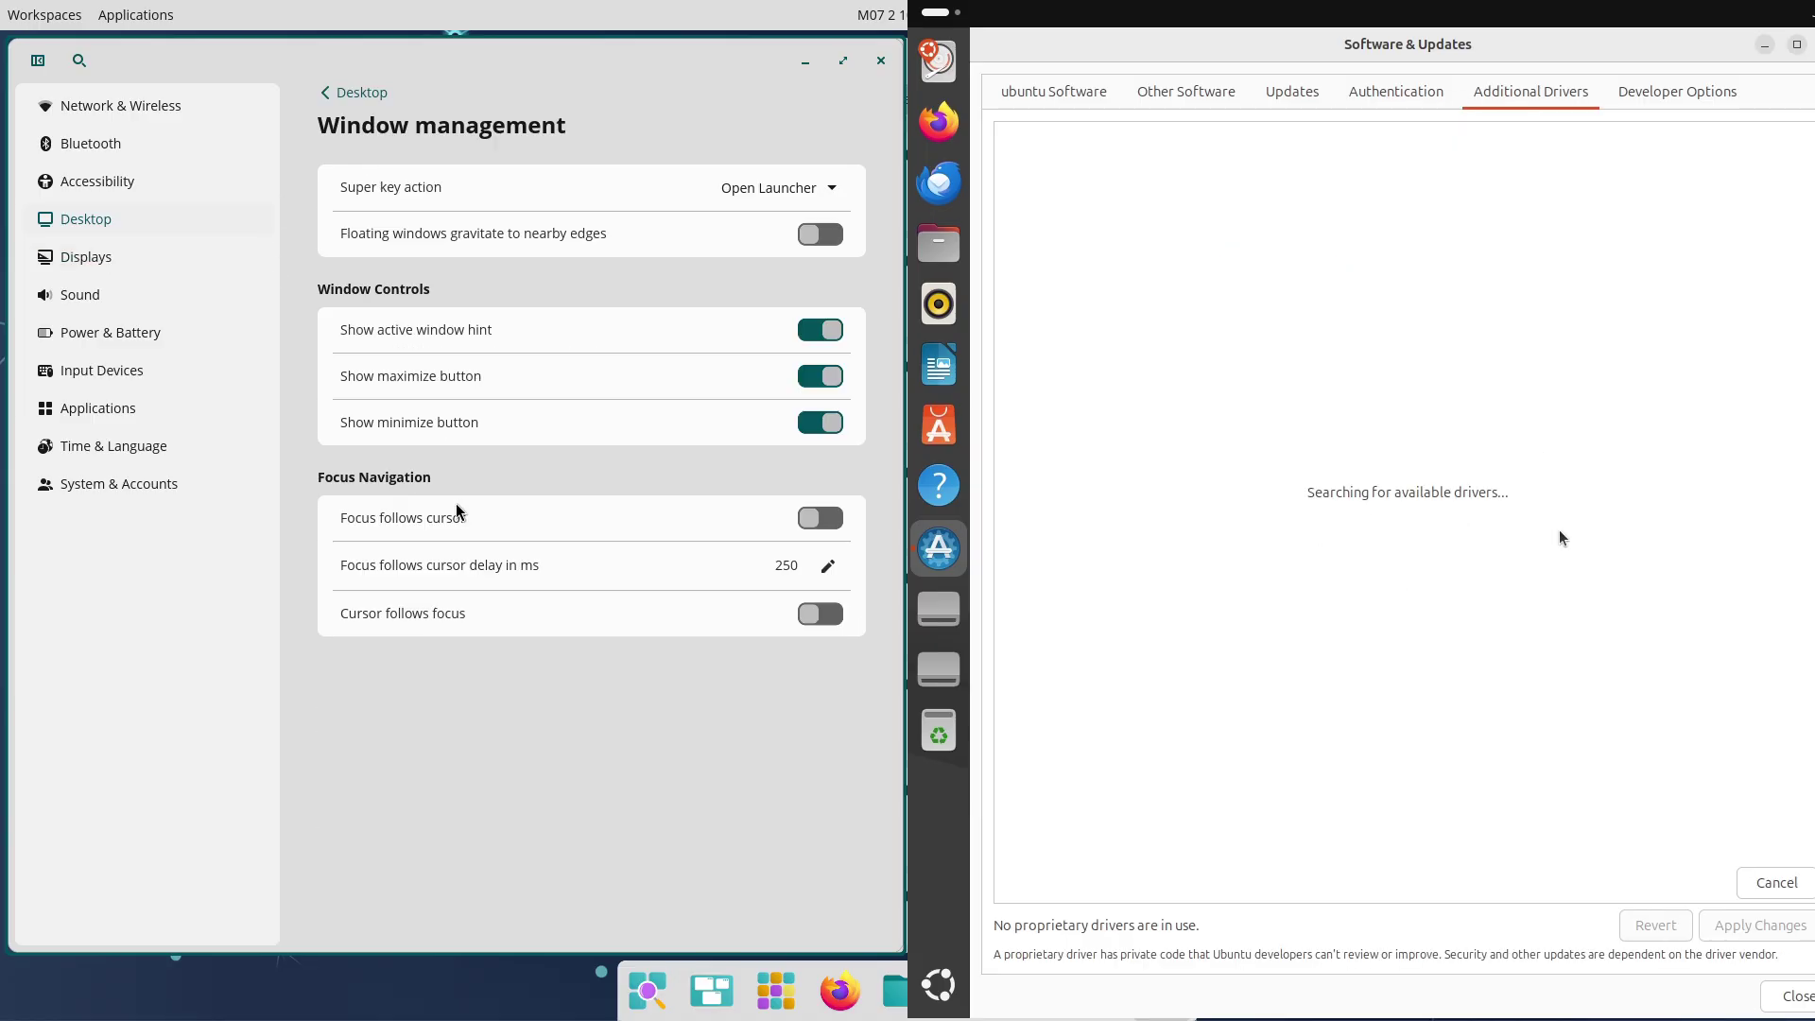
left_click(1678, 94)
left_click(362, 93)
left_click(426, 614)
Tick then cancel pre-released updates, dismiss the notice, and open COSMIC display and sound settings
left_click(1092, 156)
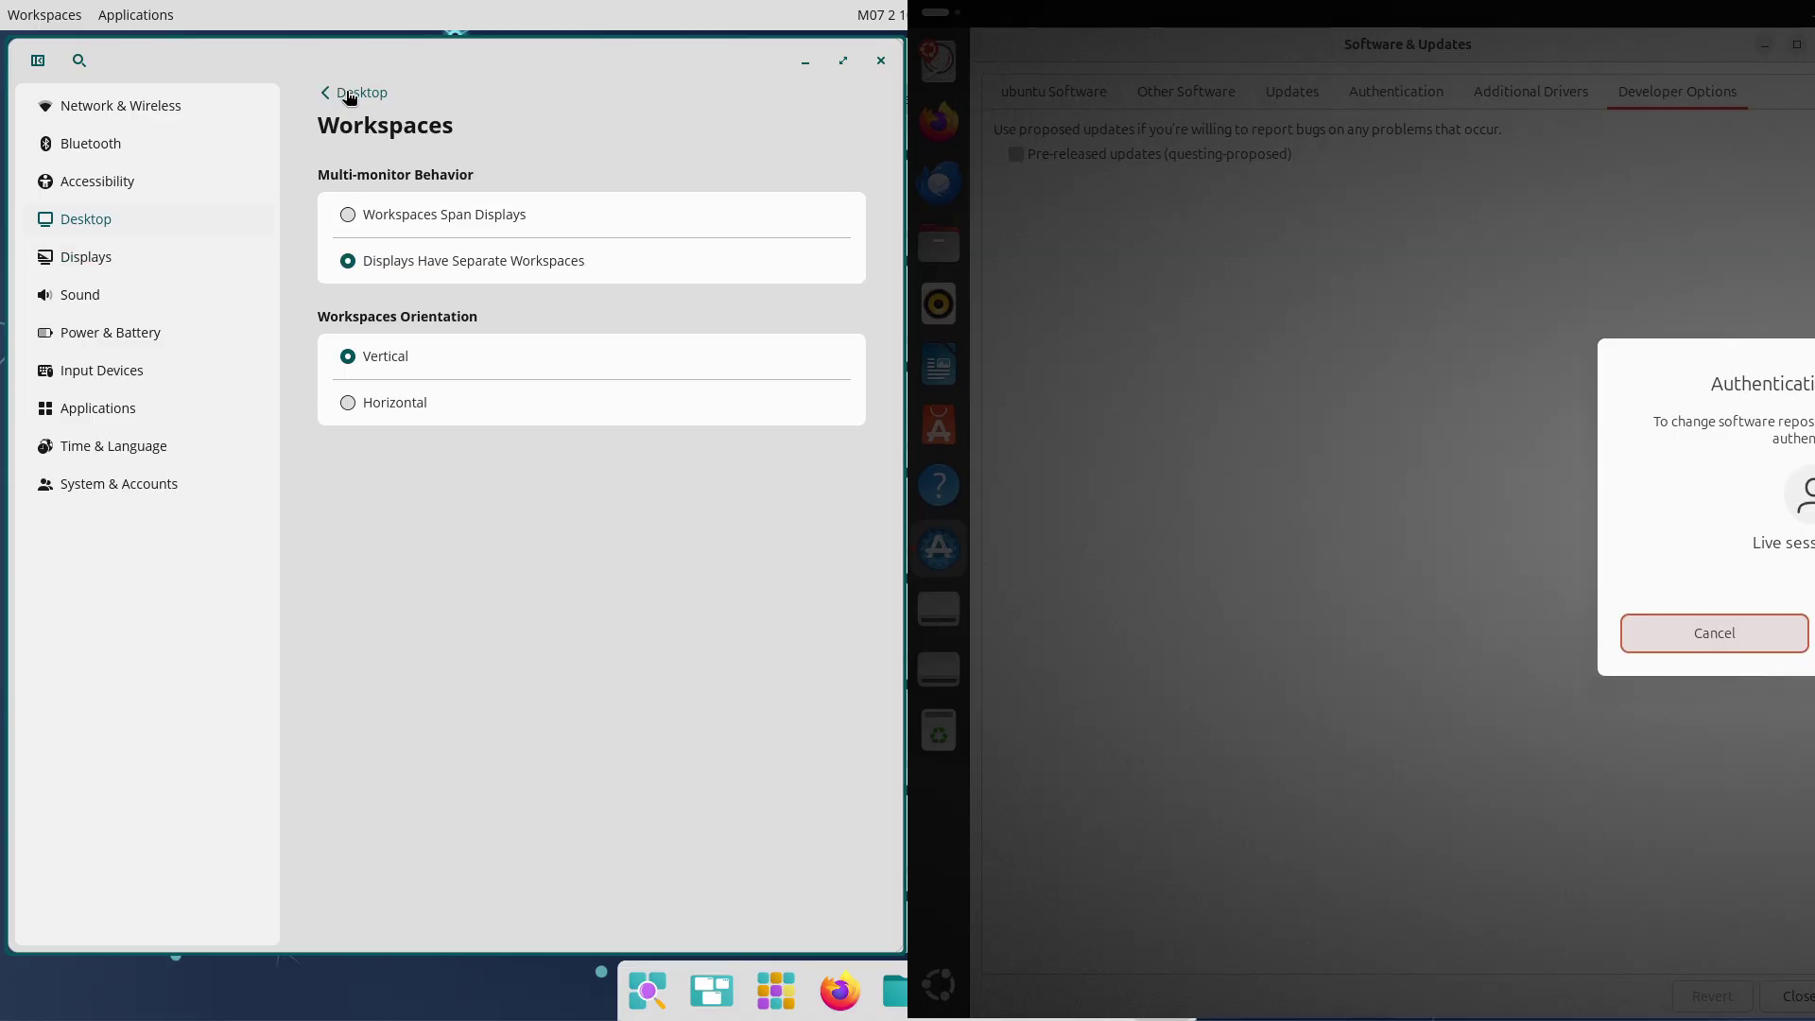
left_click(1766, 643)
left_click(160, 251)
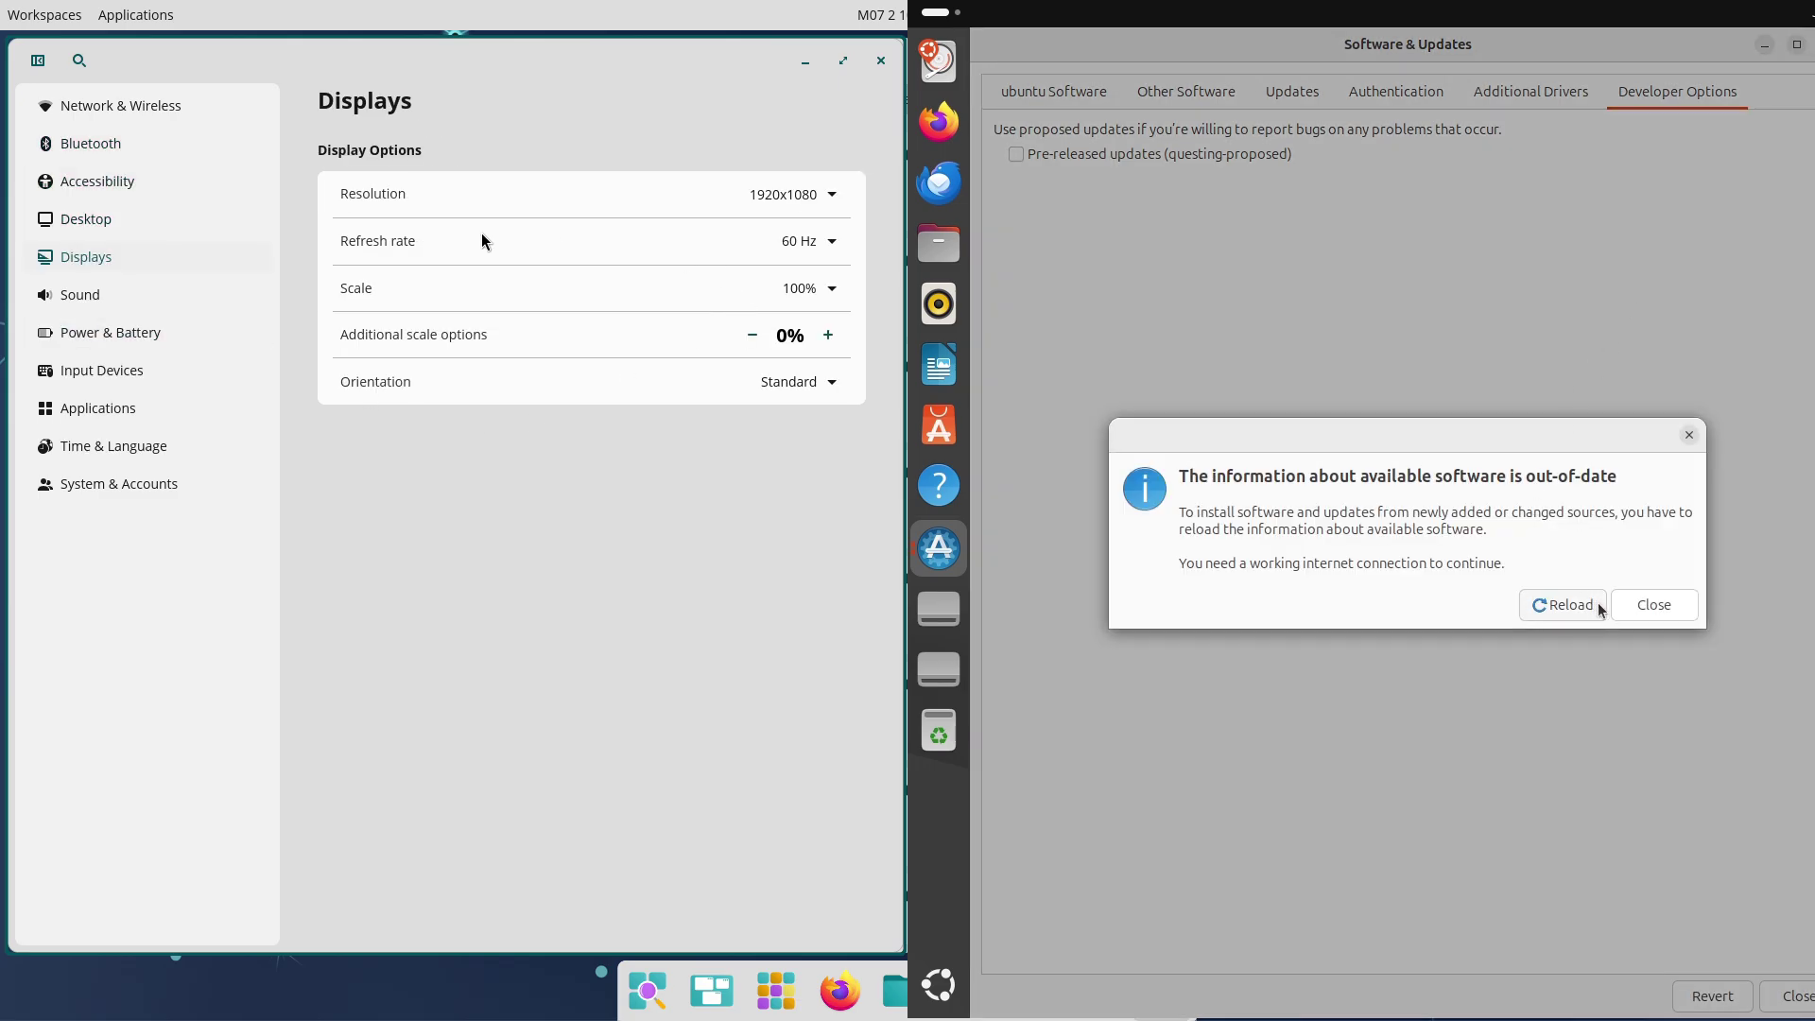
left_click(1655, 605)
left_click(156, 297)
Set COSMIC's power mode to high performance and launch Ubuntu's Security Center from the app grid
left_click(196, 340)
left_click(962, 984)
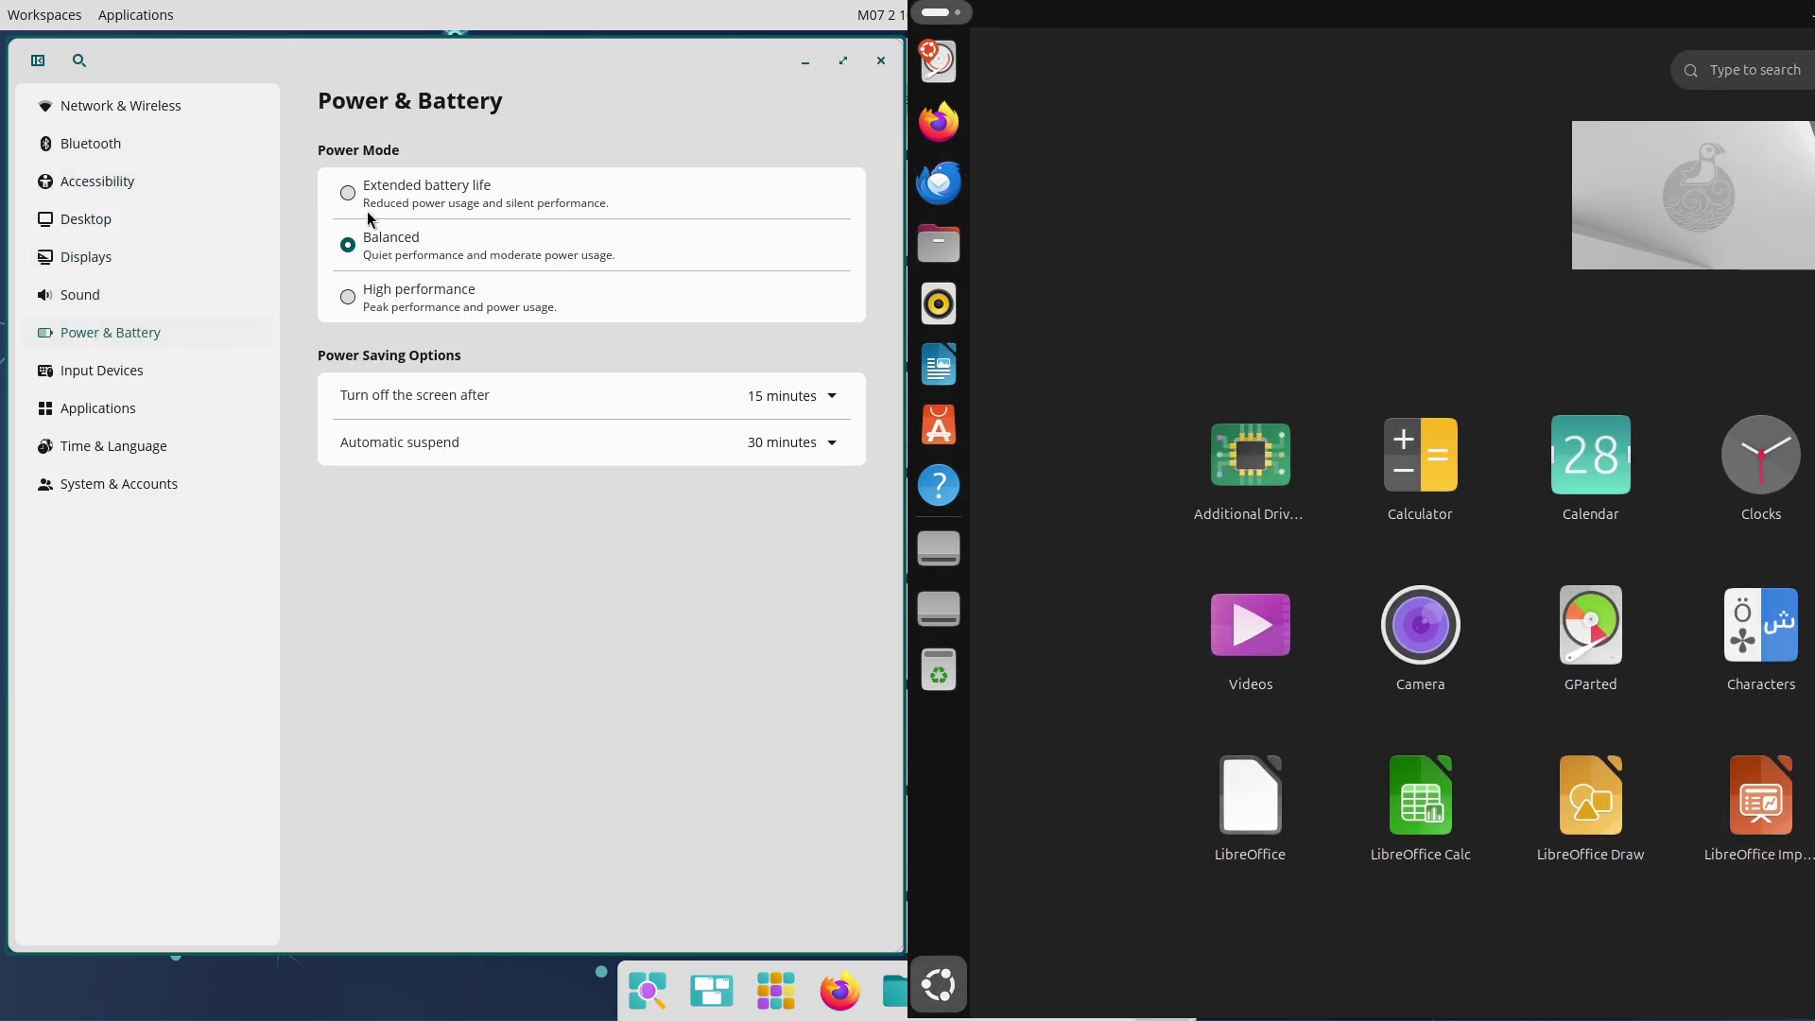
left_click(348, 297)
left_click(1197, 423)
Browse COSMIC's Input Devices mouse and keyboard pages while moving Security Center left
left_click(150, 372)
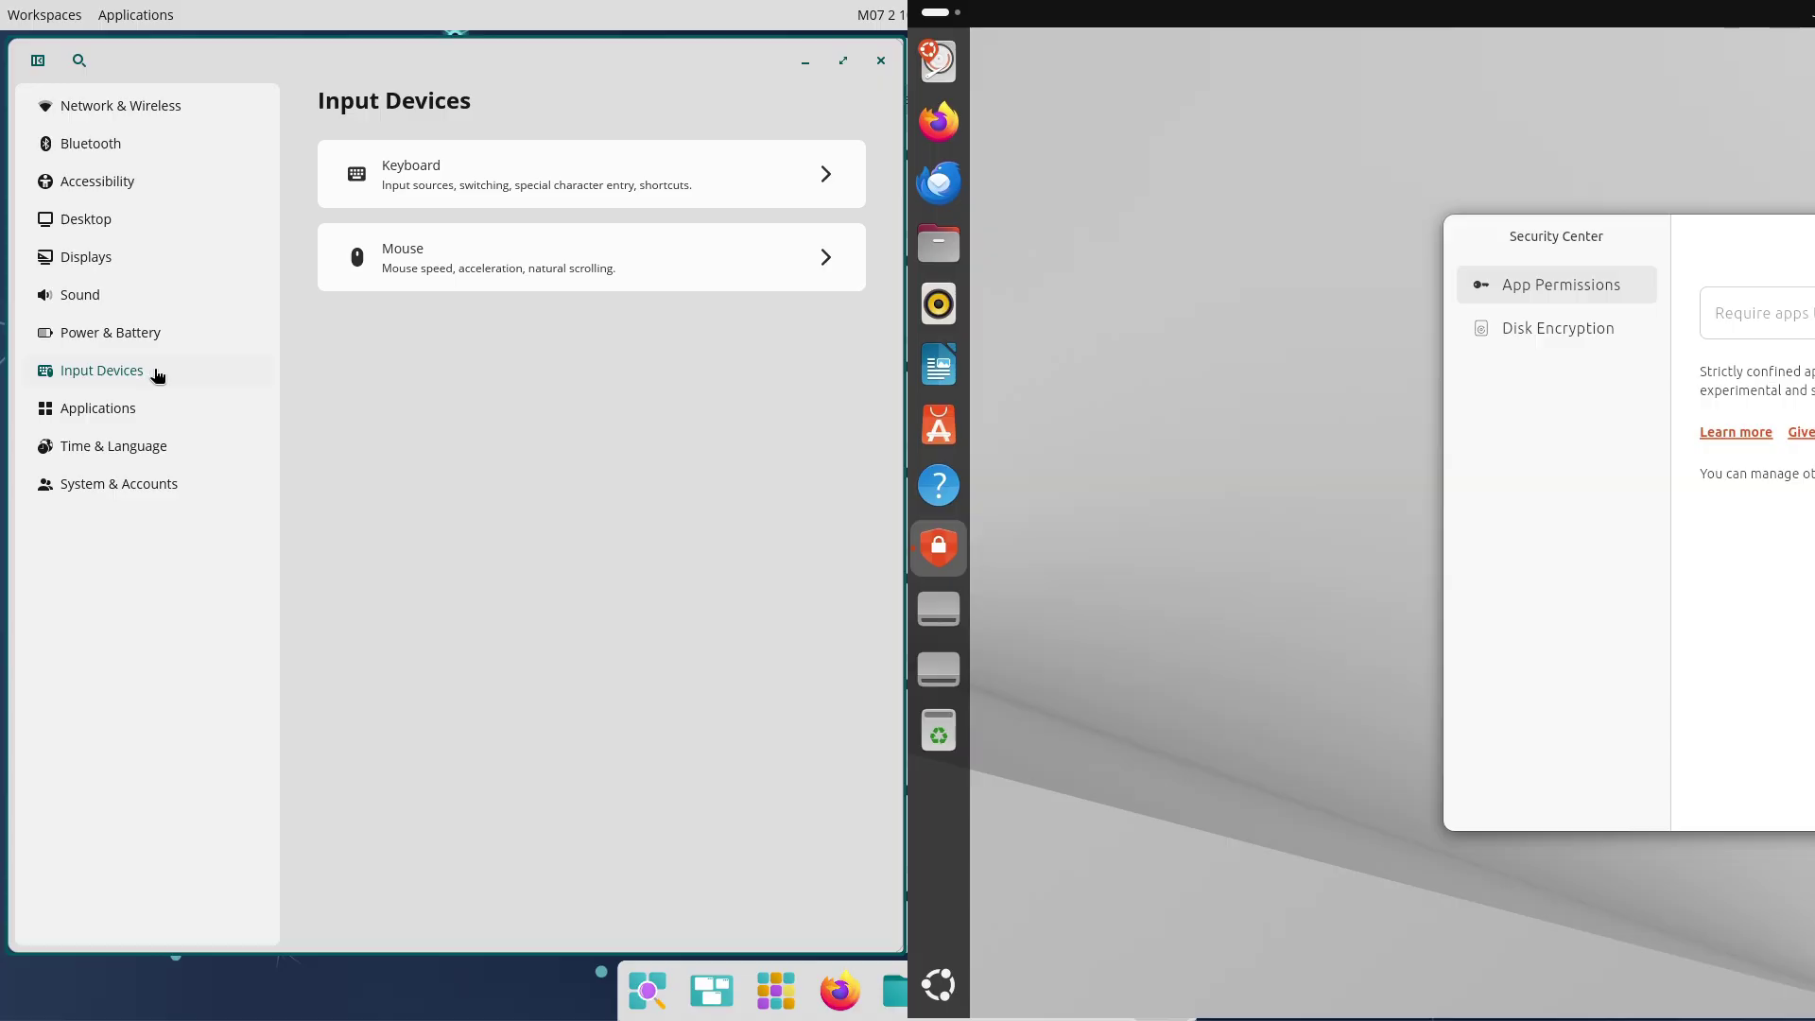
left_click(375, 268)
left_click_drag(1569, 321, 905, 320)
left_click(341, 92)
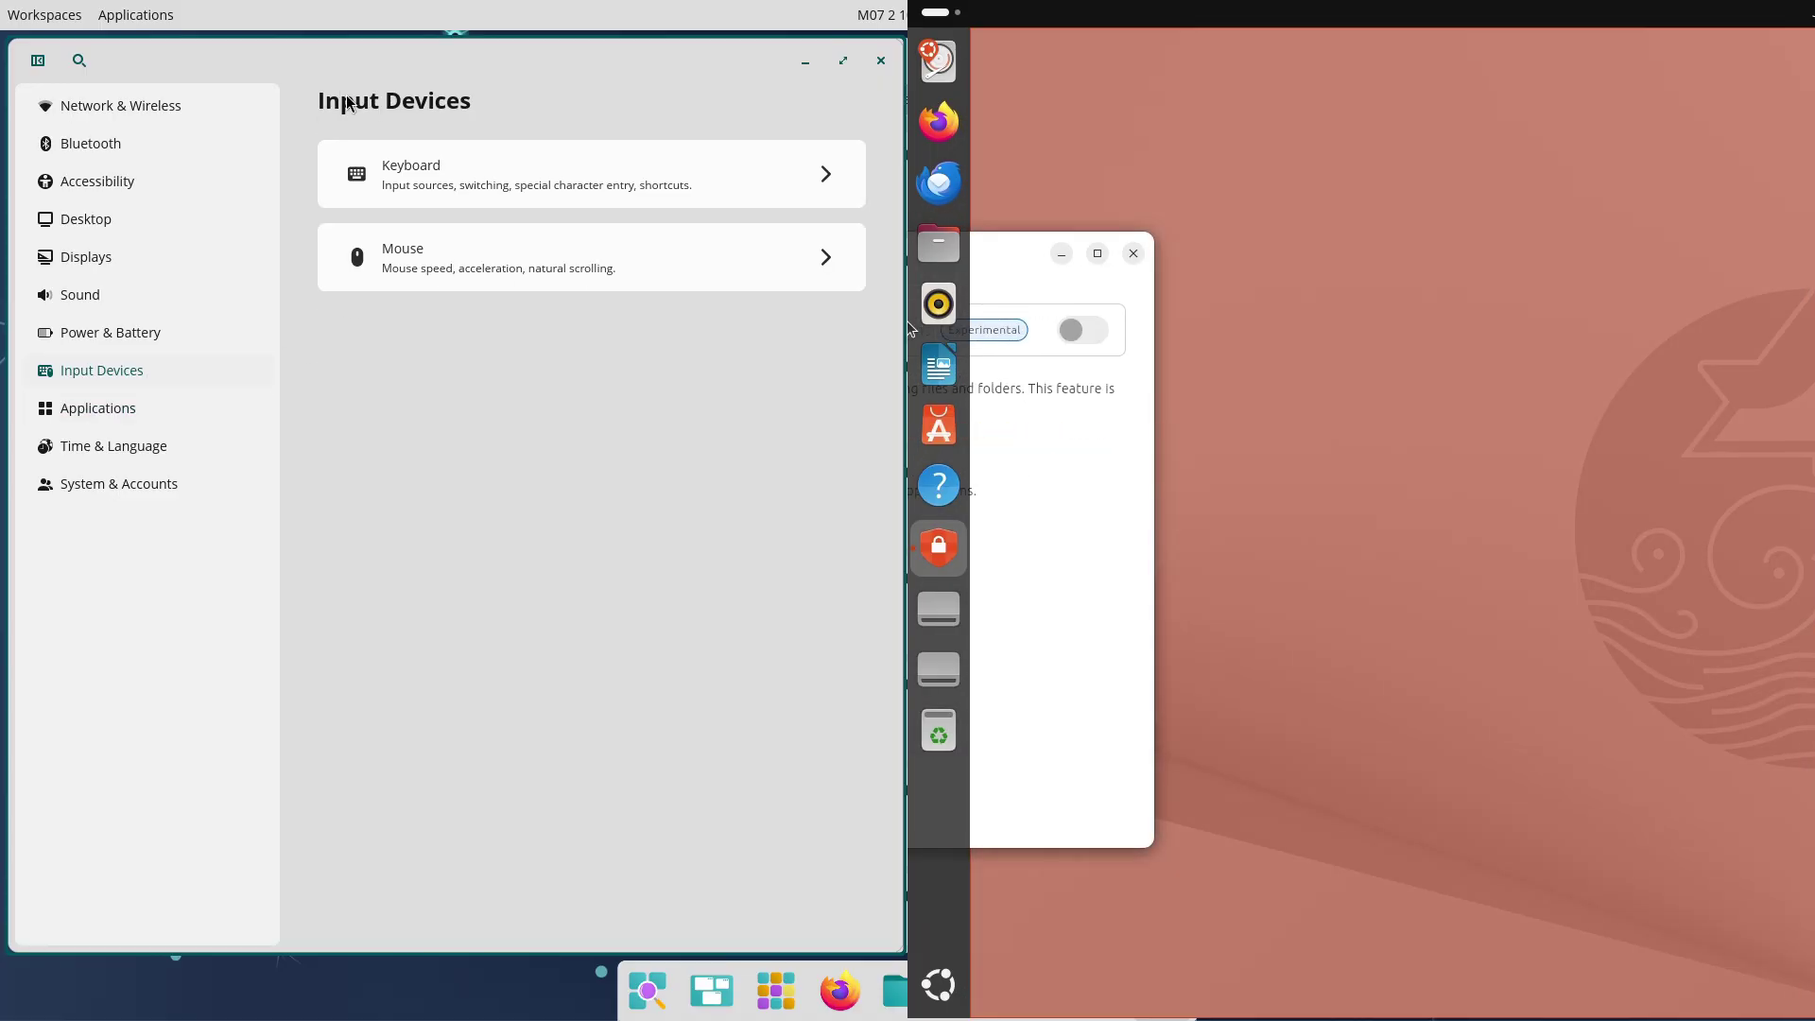
left_click(406, 182)
Browse COSMIC's startup and default applications pages; check Security Center's disk encryption, then close it
left_click(154, 410)
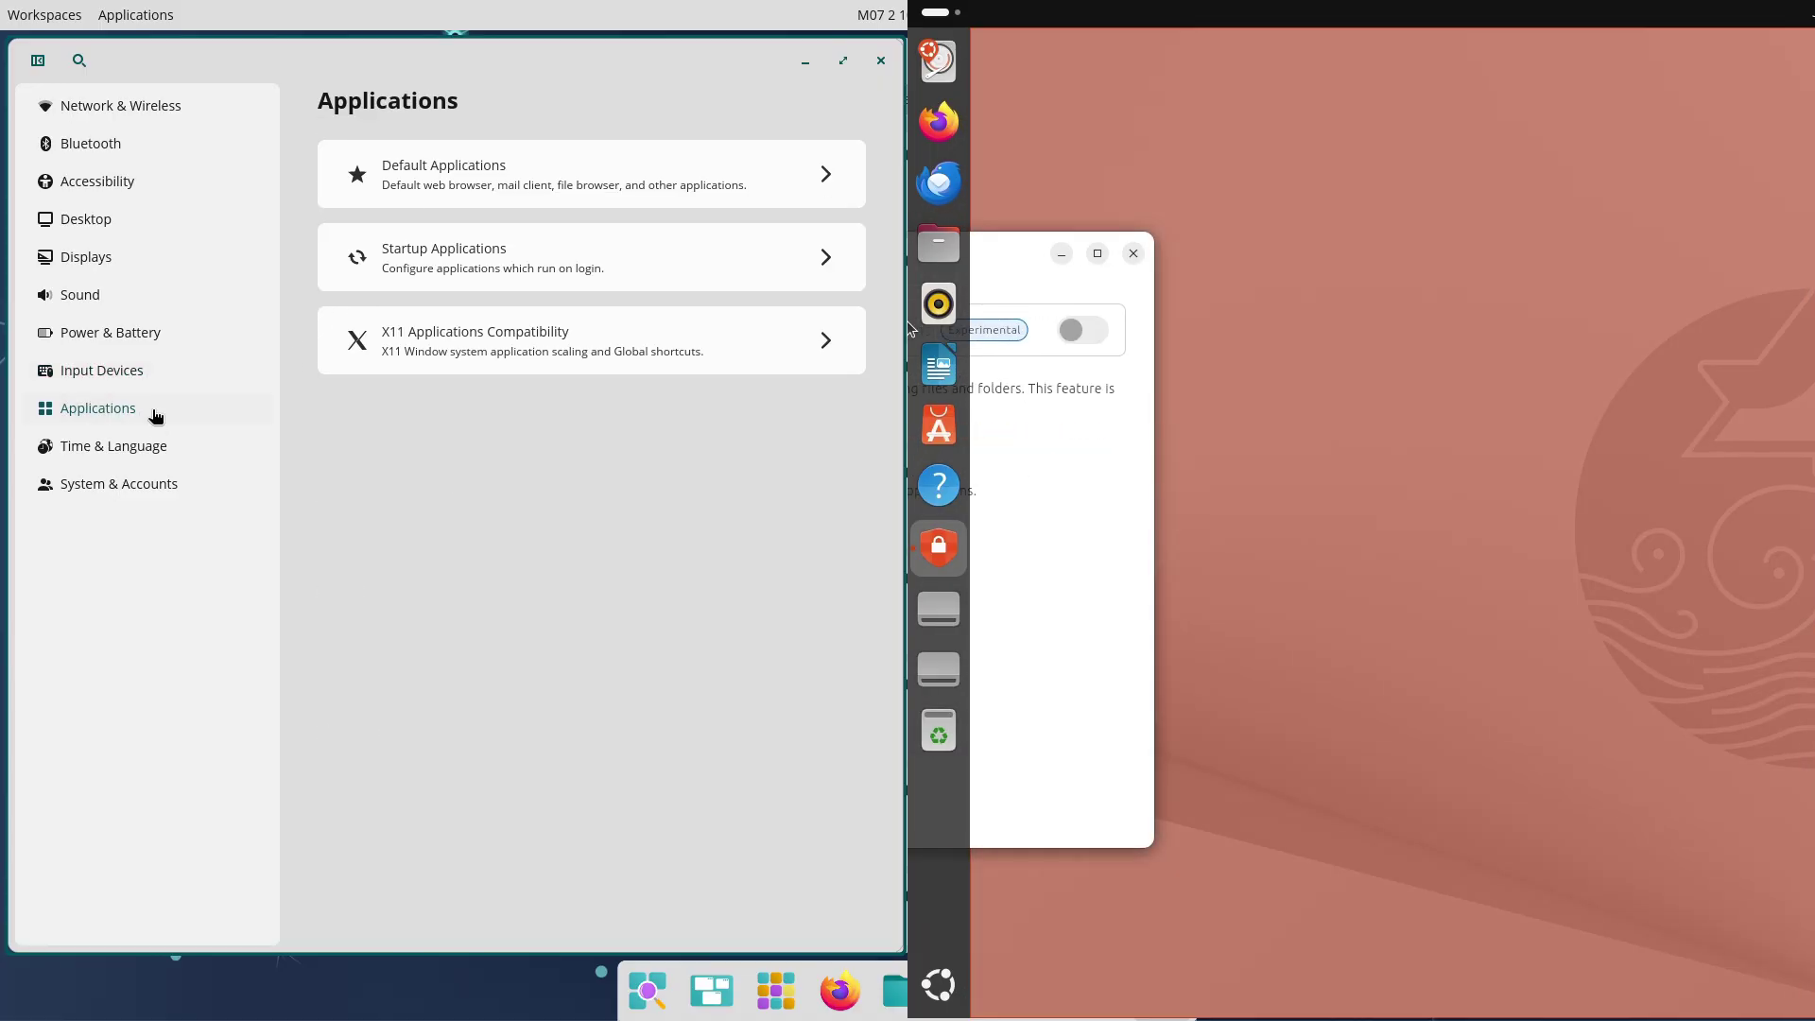
left_click(507, 183)
left_click(374, 91)
left_click(1078, 141)
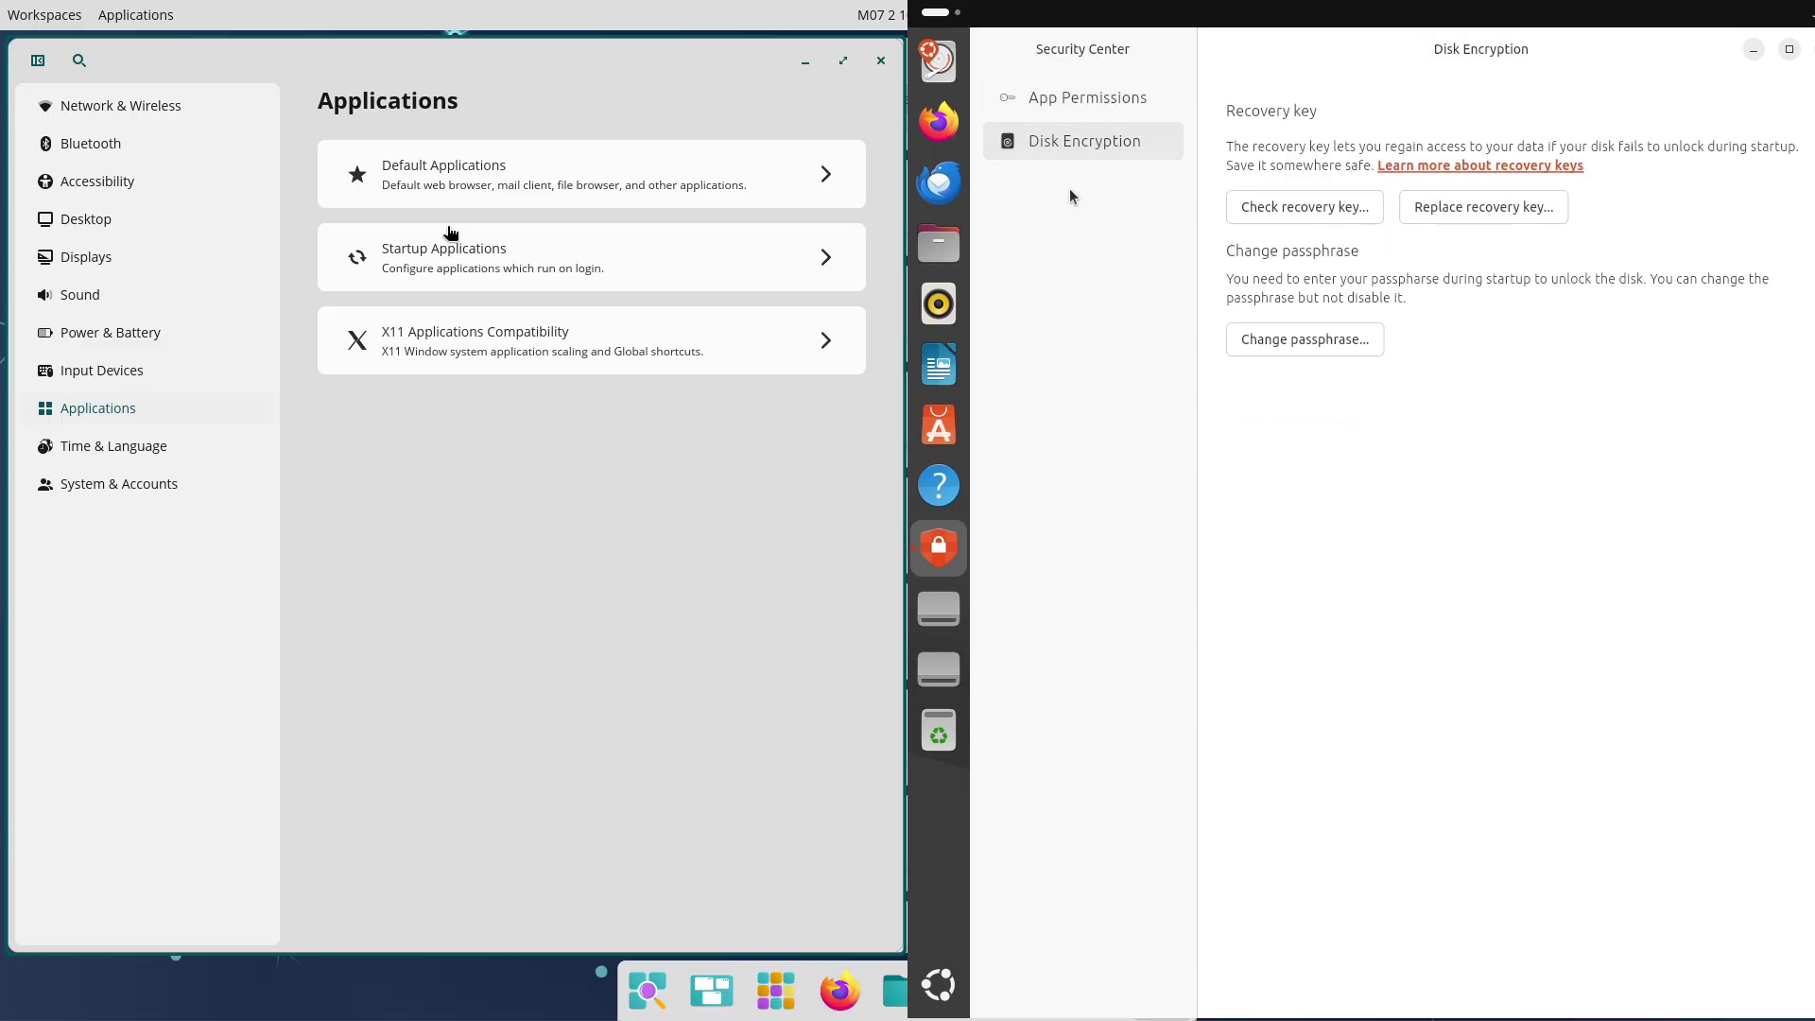
left_click(458, 251)
left_click(1088, 101)
left_click(370, 95)
left_click(406, 197)
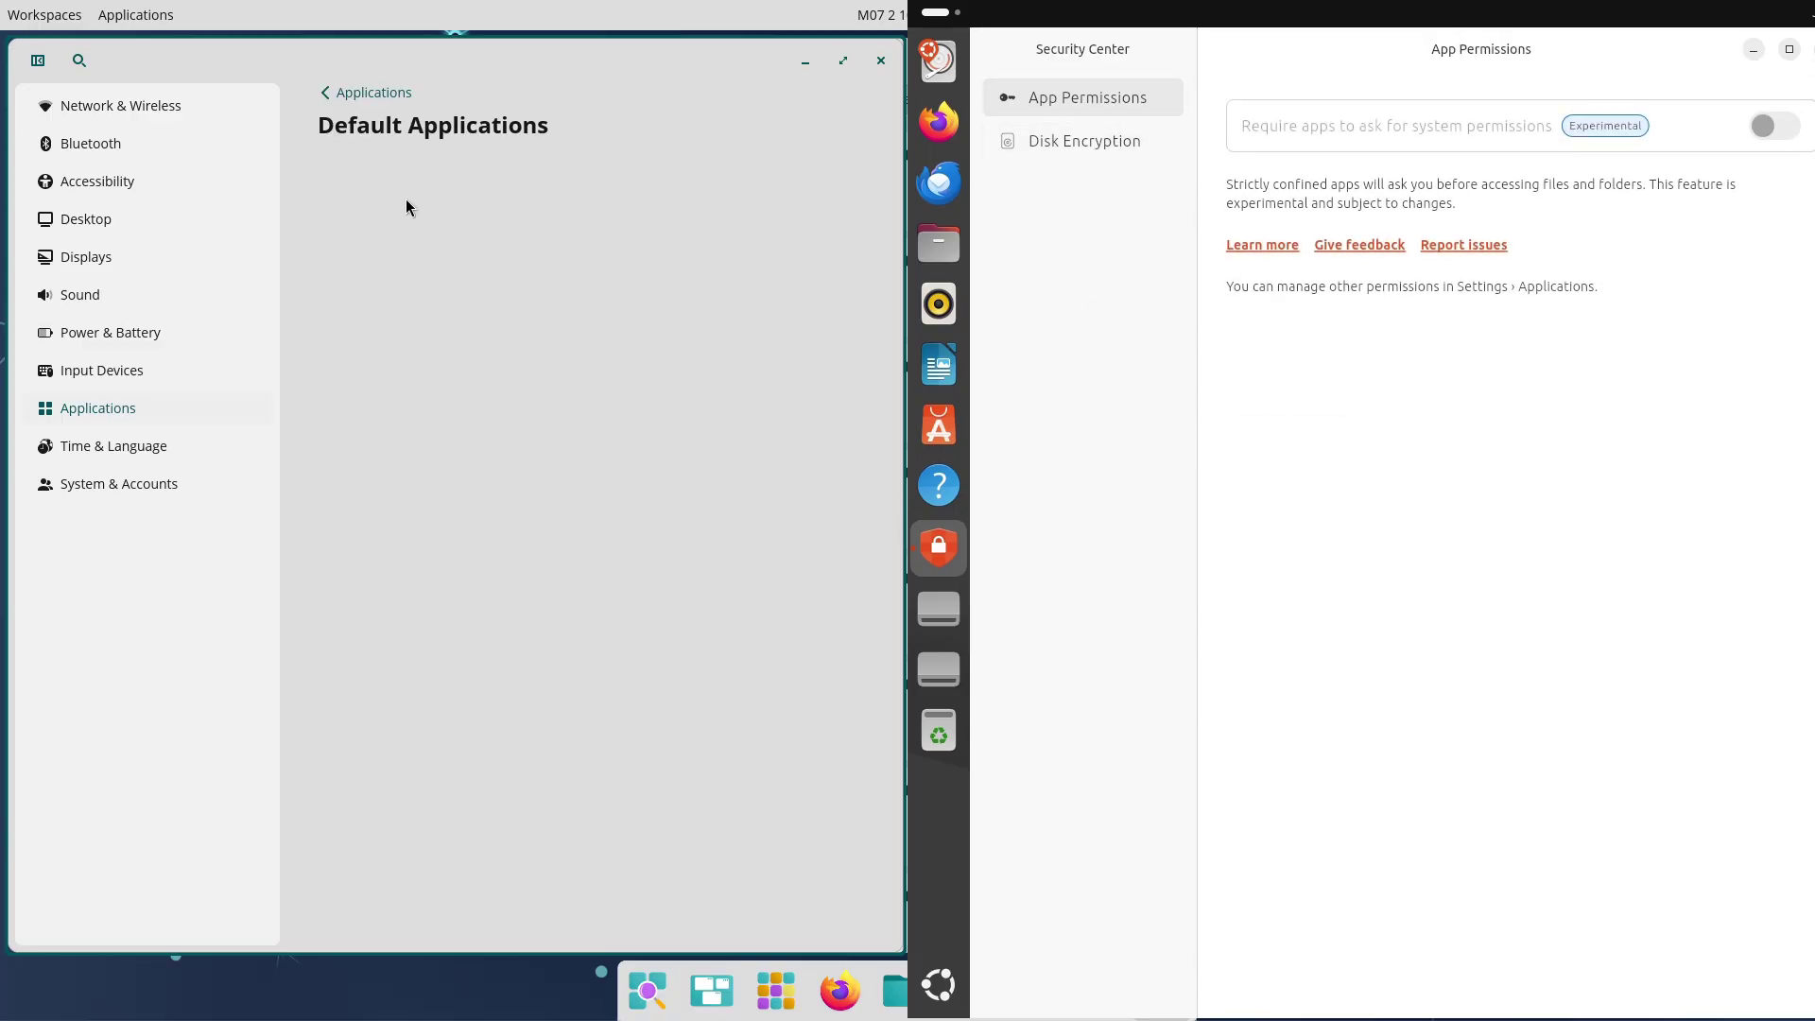
key("super+q")
View COSMIC's X11 Applications Compatibility settings while toggling Ubuntu's app launcher grid
key("super")
left_click(373, 92)
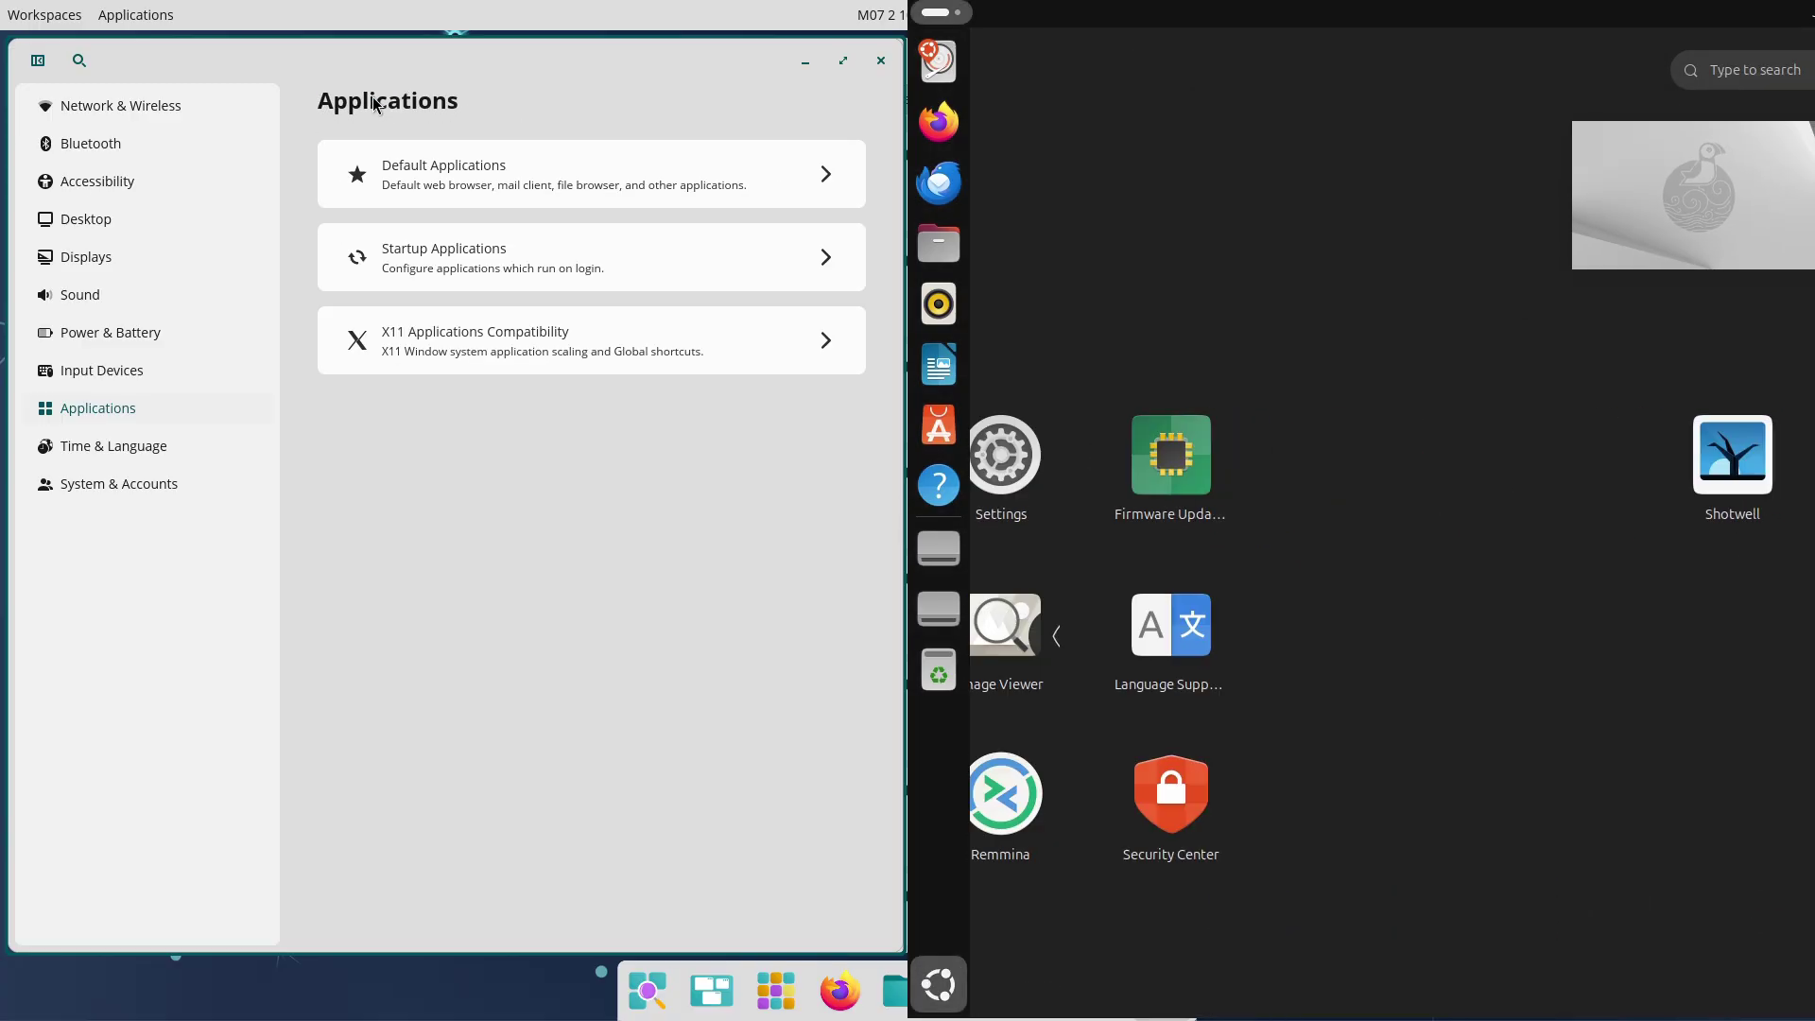
left_click(459, 345)
key("super")
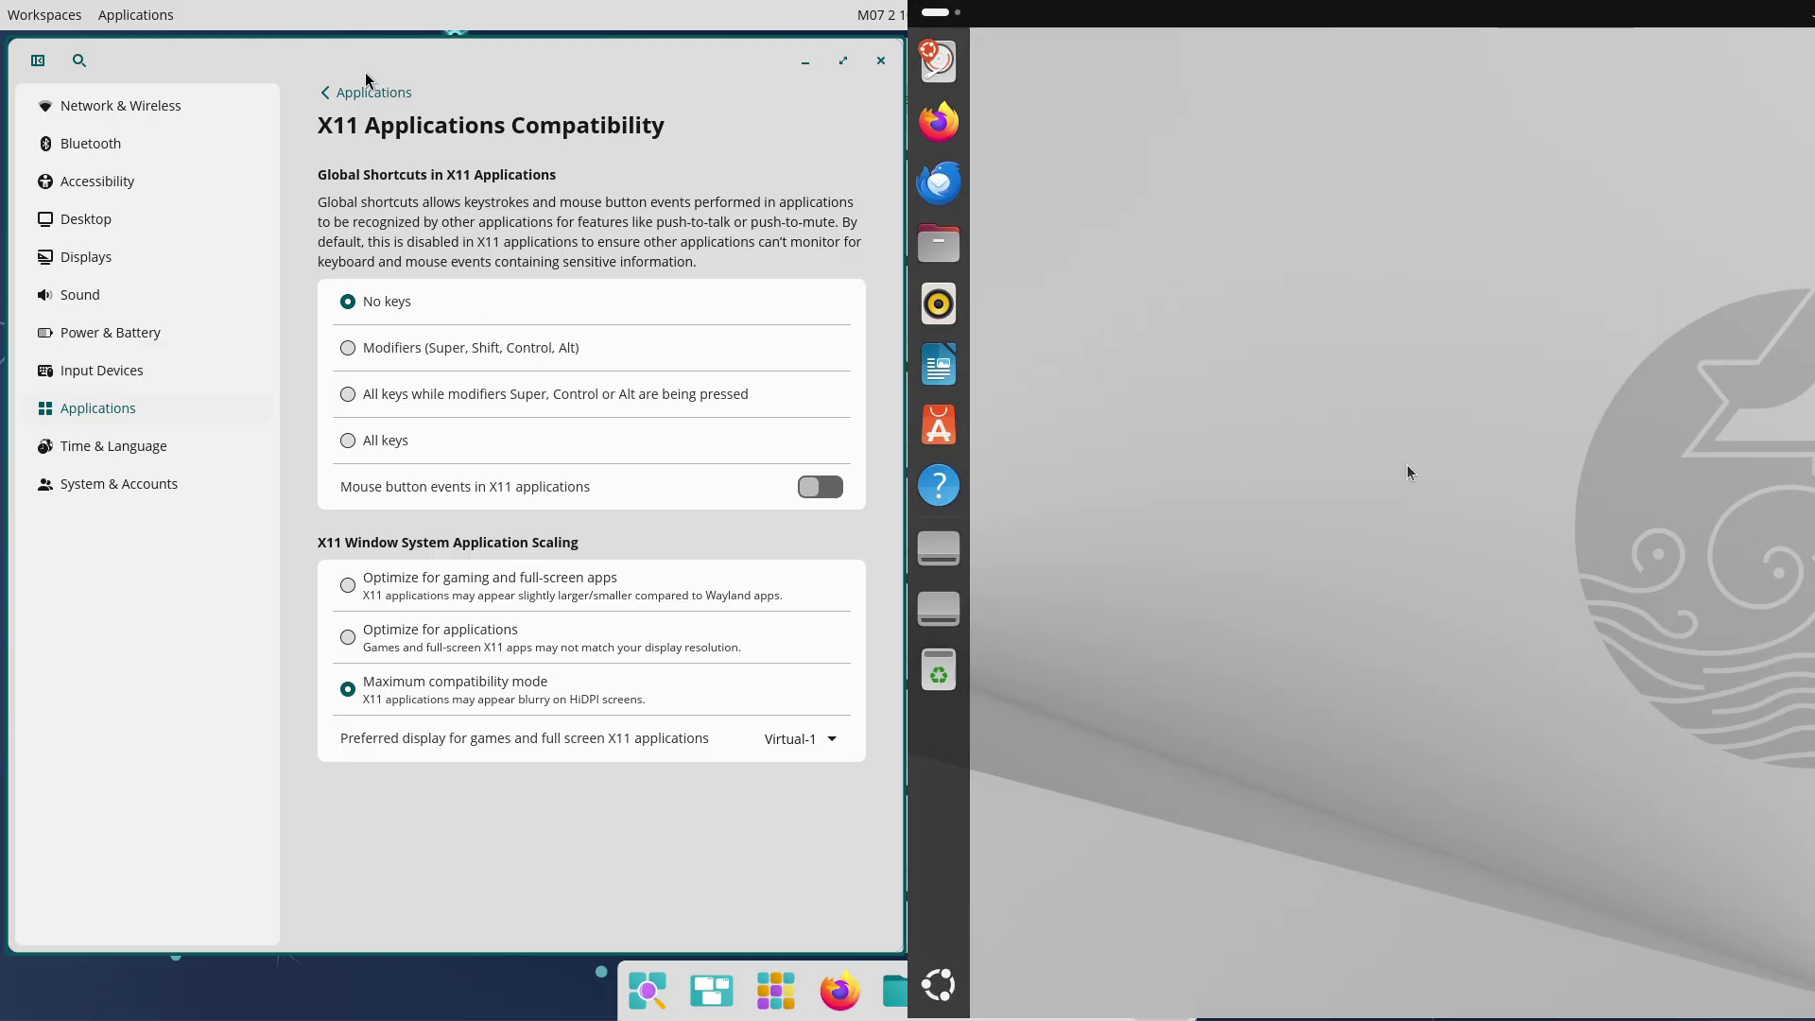
left_click(371, 95)
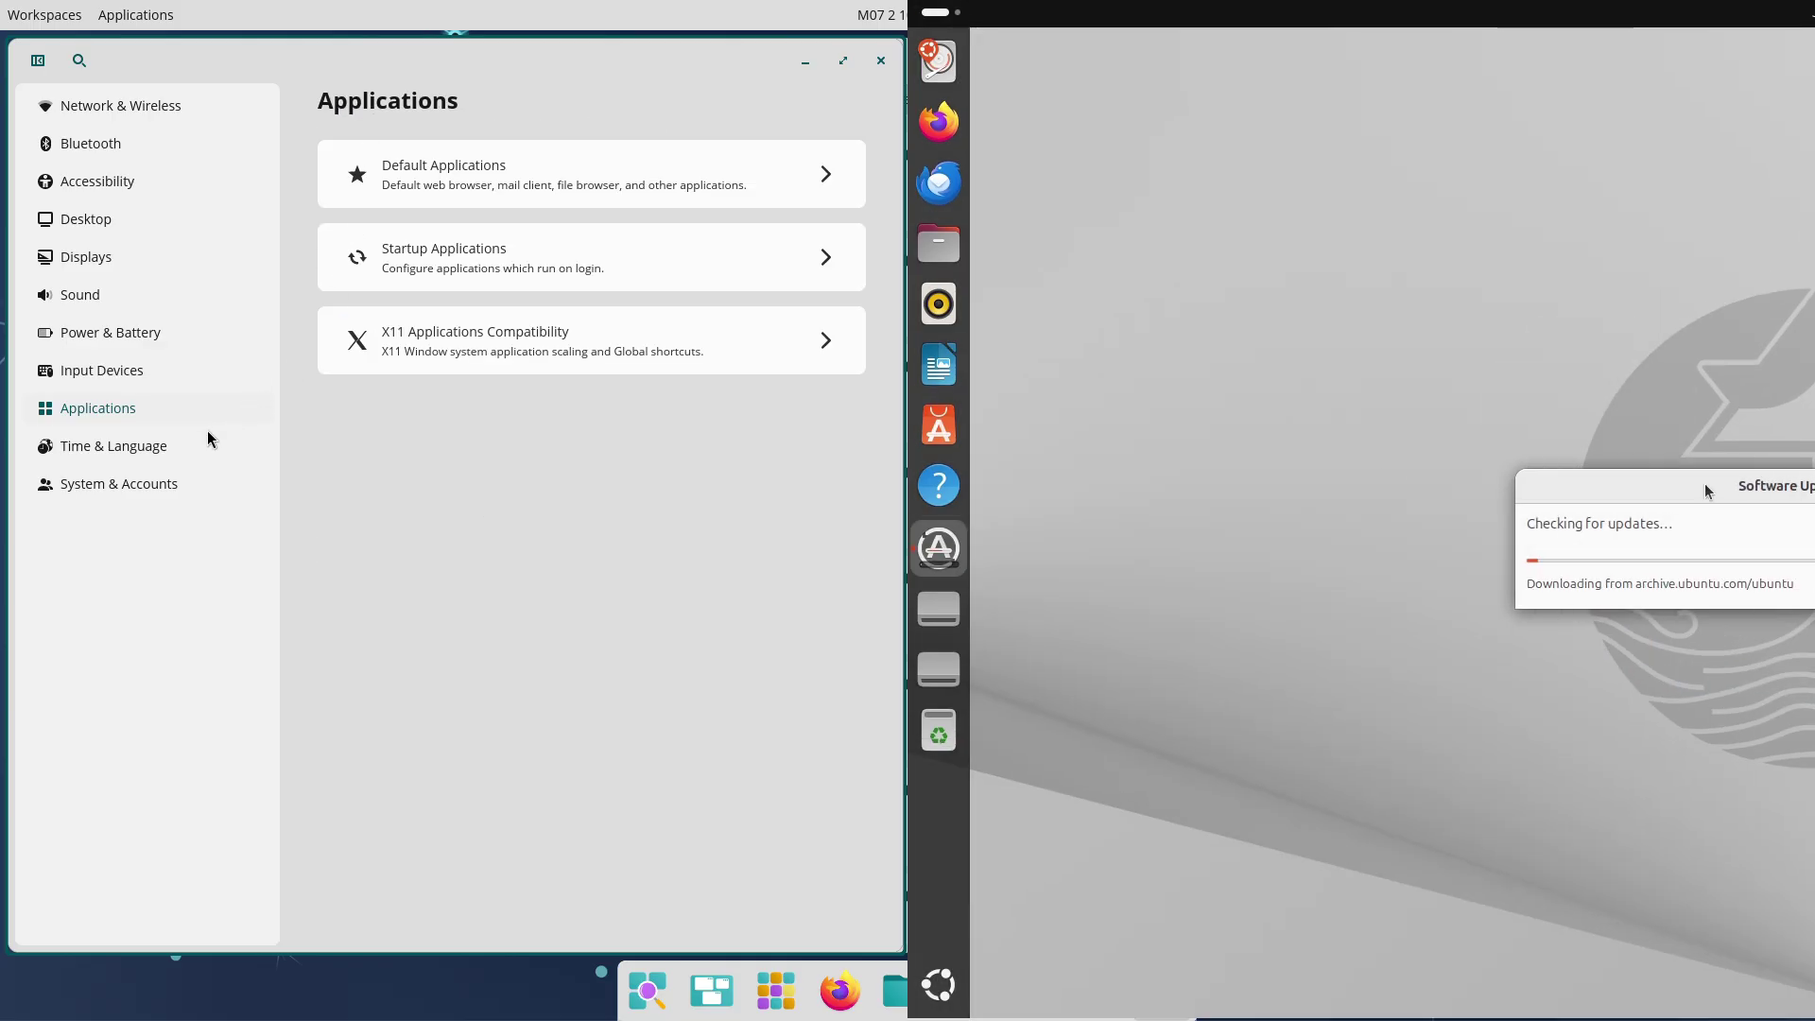
Browse COSMIC's Date & Time and Region & Language pages; reposition the Software Updater window
left_click(189, 446)
left_click(498, 204)
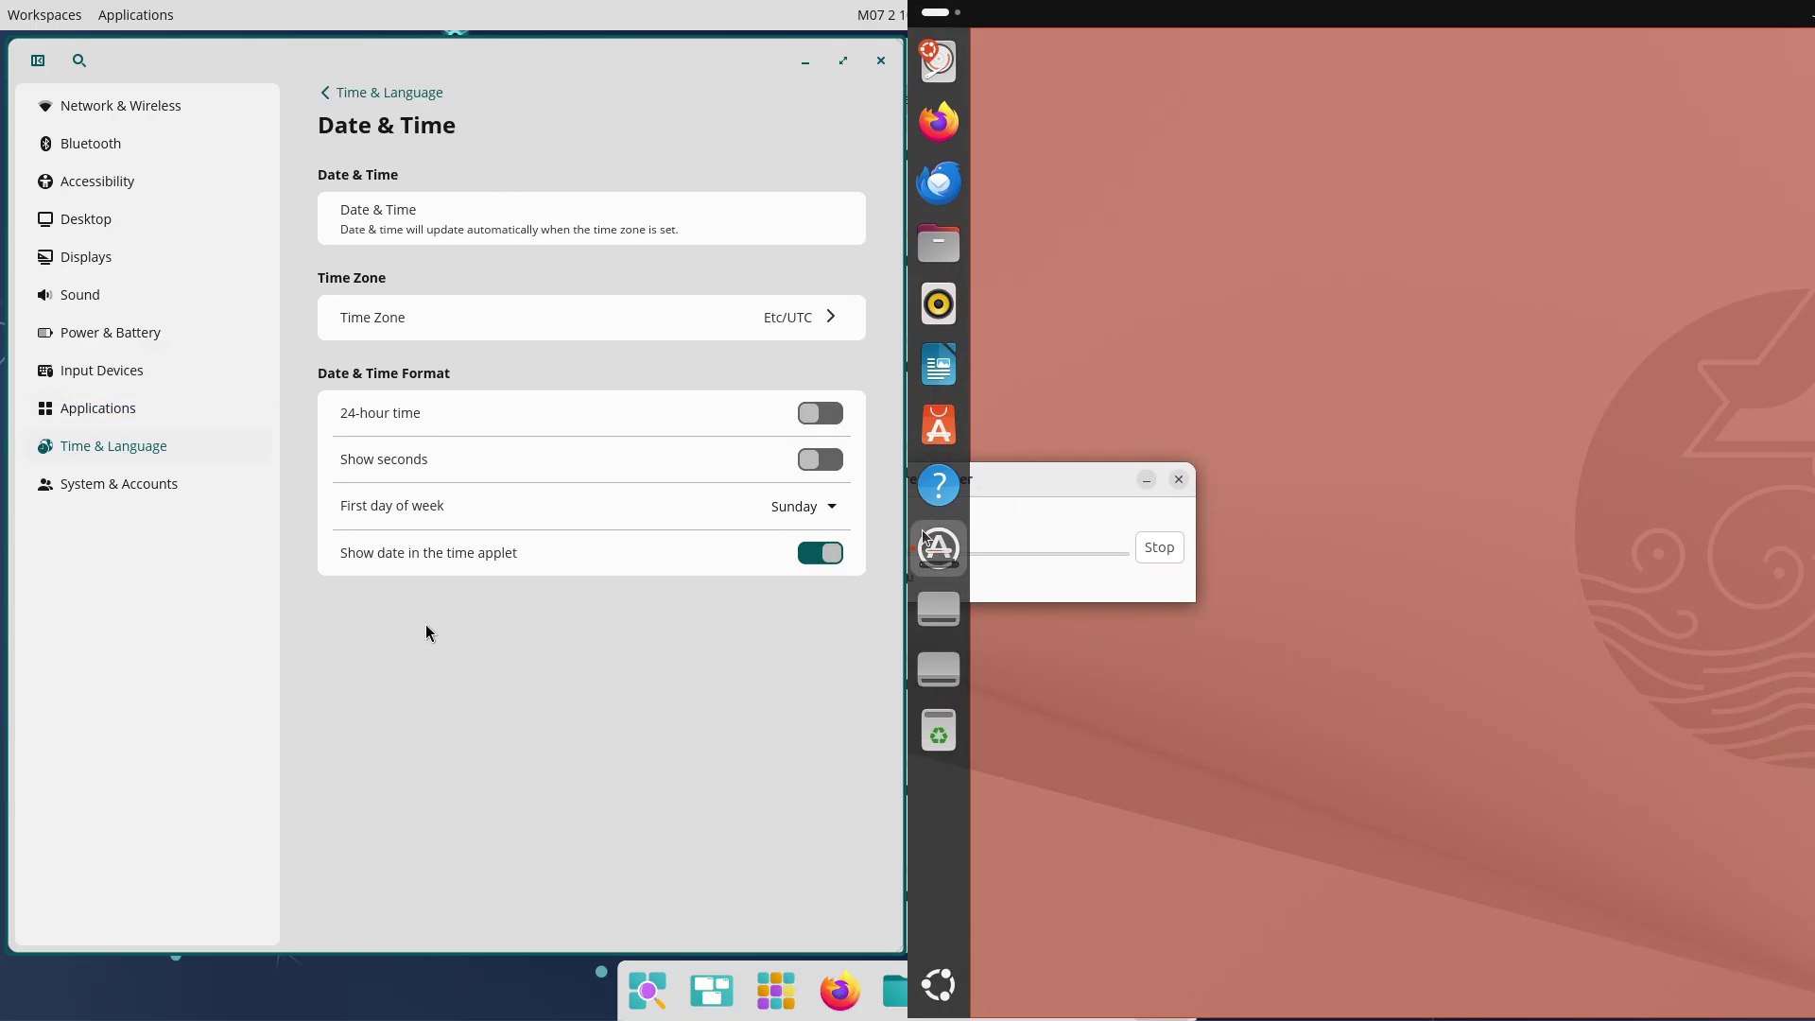
left_click(352, 91)
left_click(416, 260)
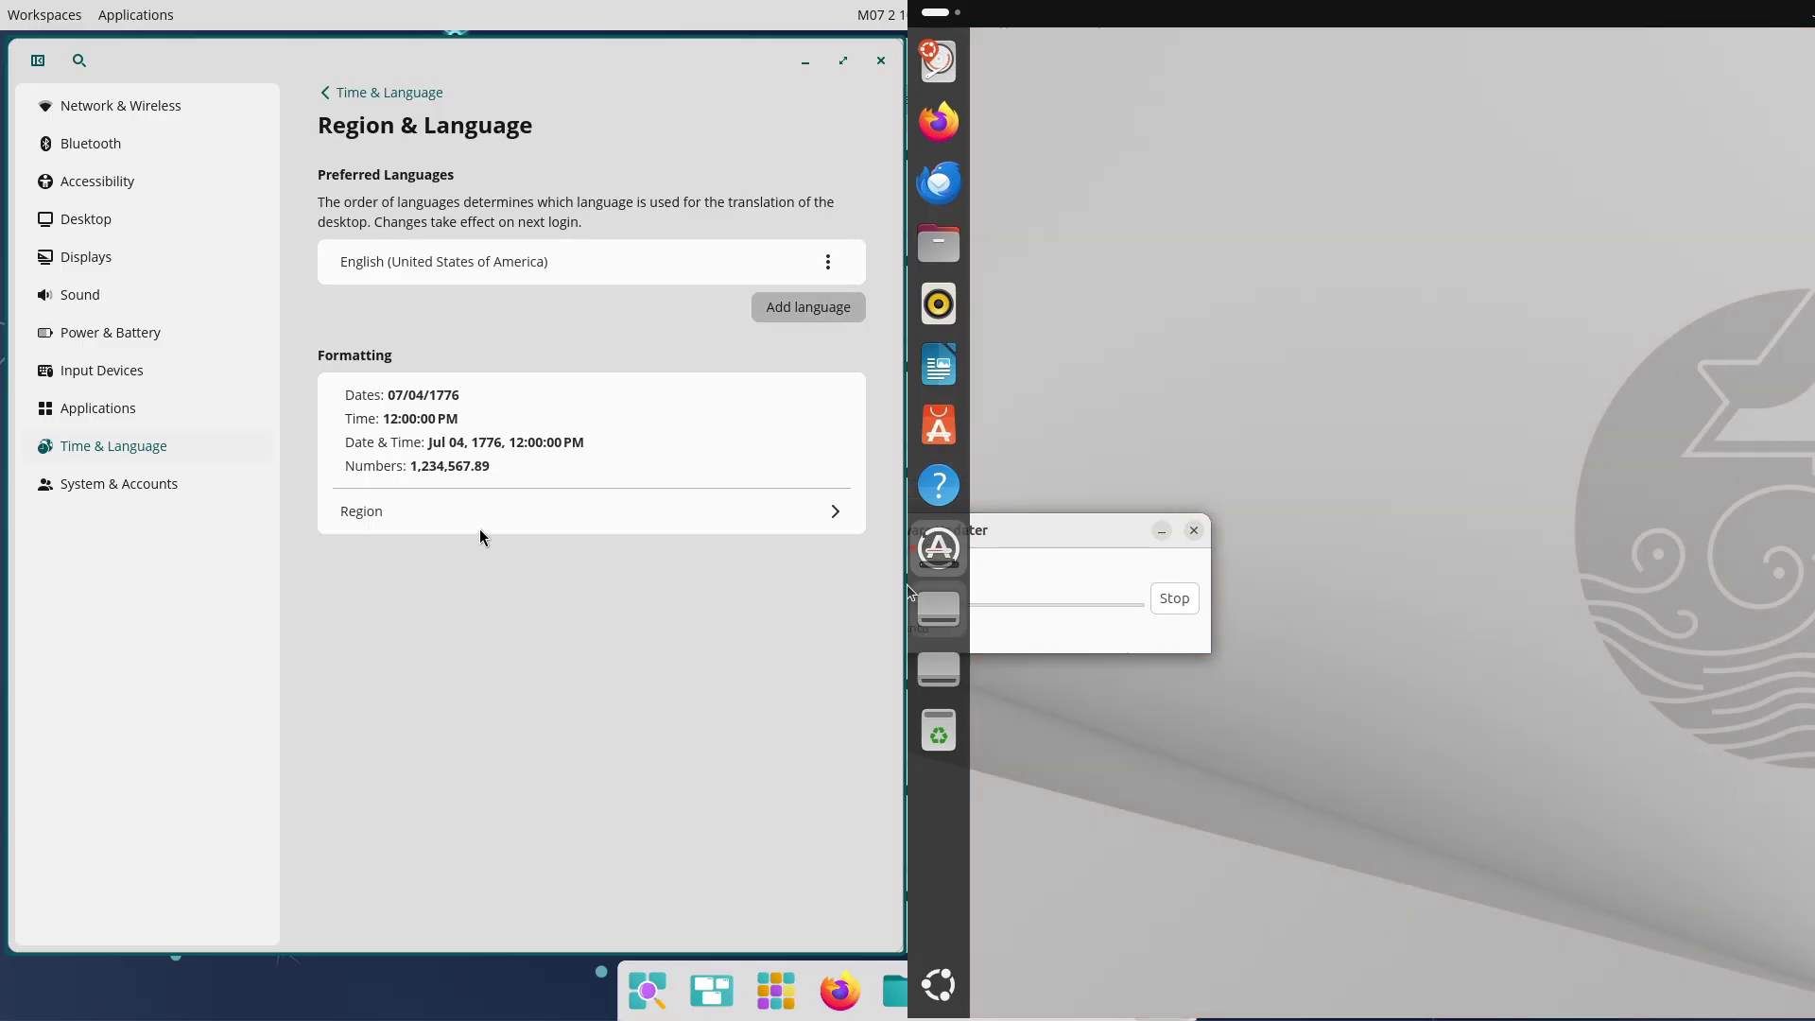
left_click(324, 92)
left_click_drag(1021, 530, 1393, 426)
View COSMIC's System & Accounts About and Firmware pages, and show all installed Ubuntu apps
left_click(195, 483)
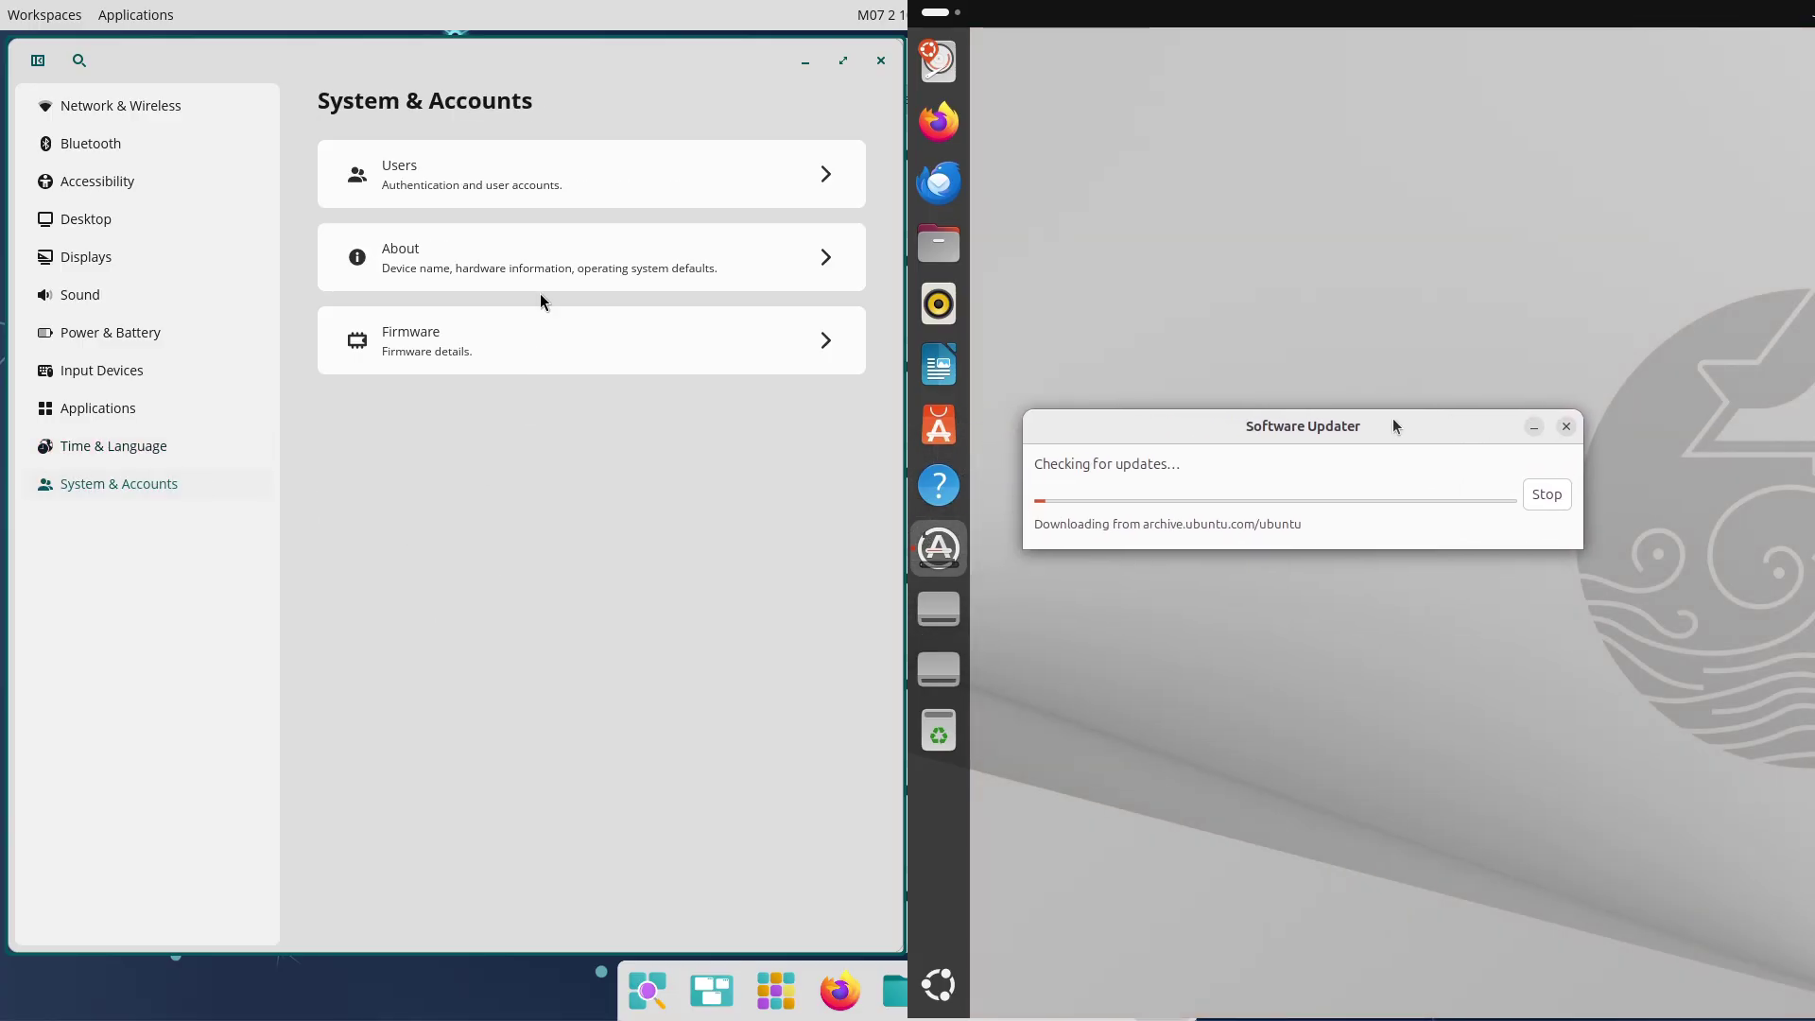
left_click(500, 241)
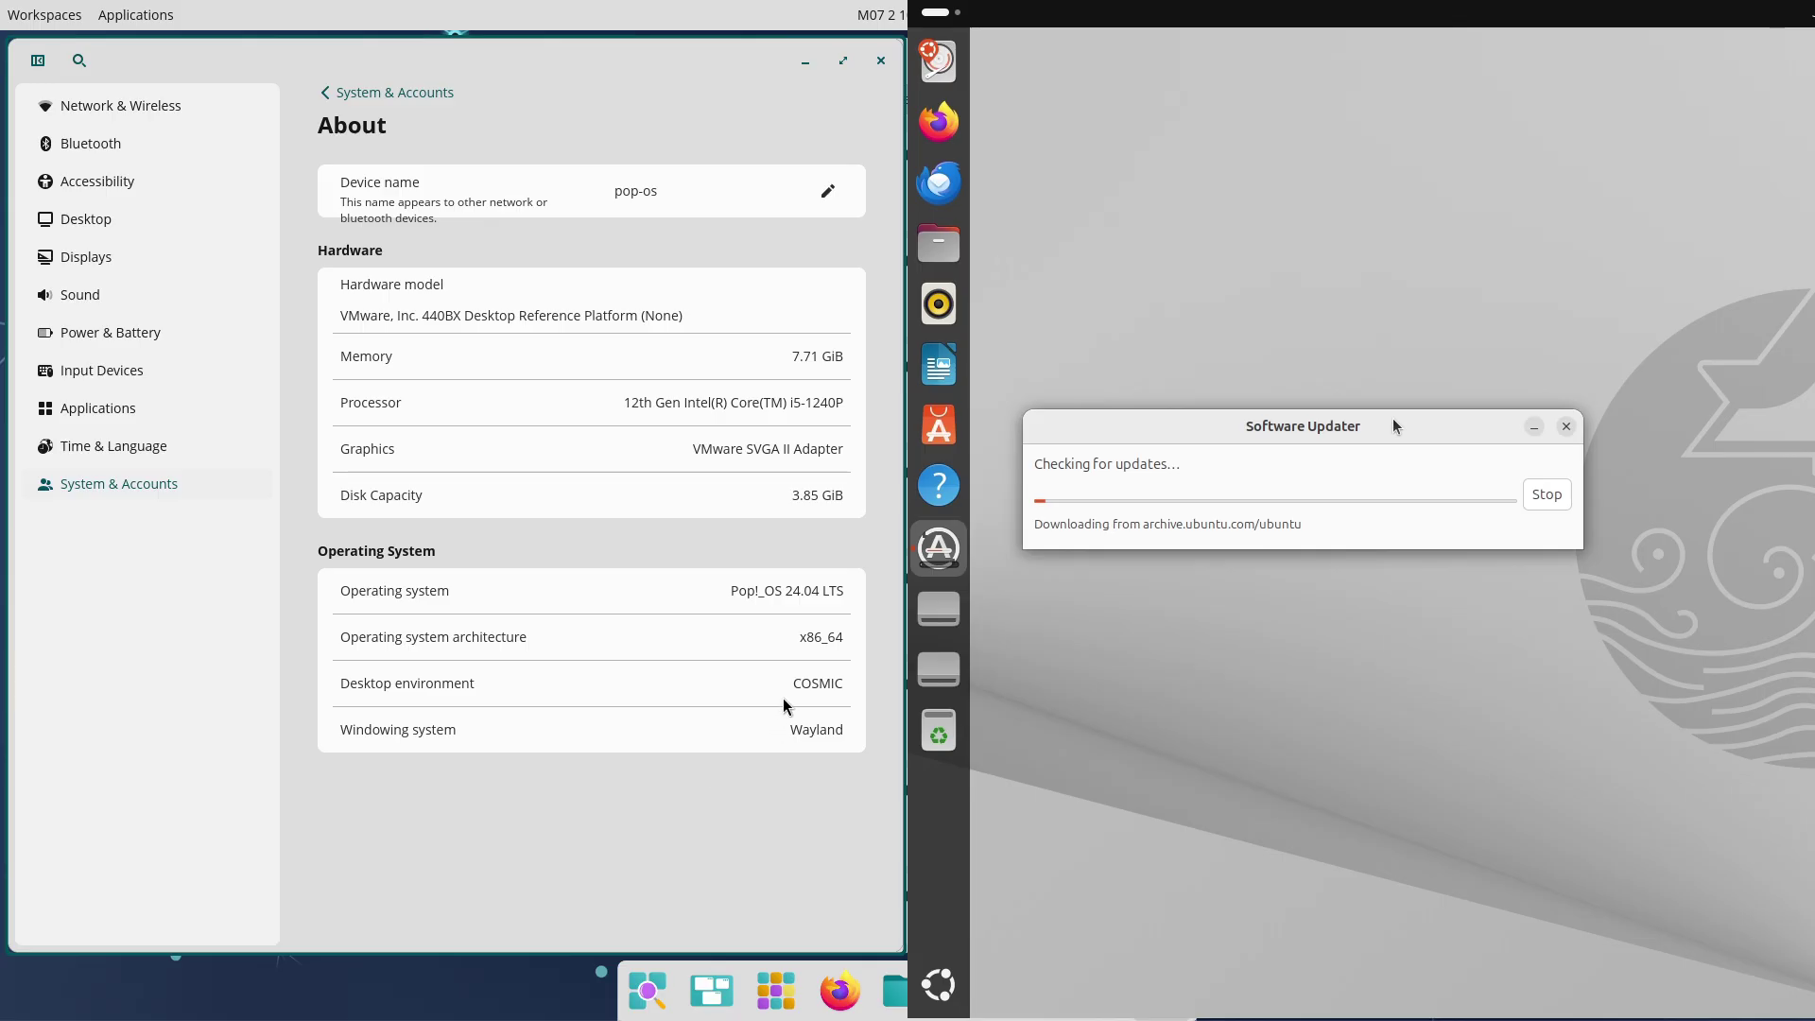
left_click(421, 97)
left_click(510, 337)
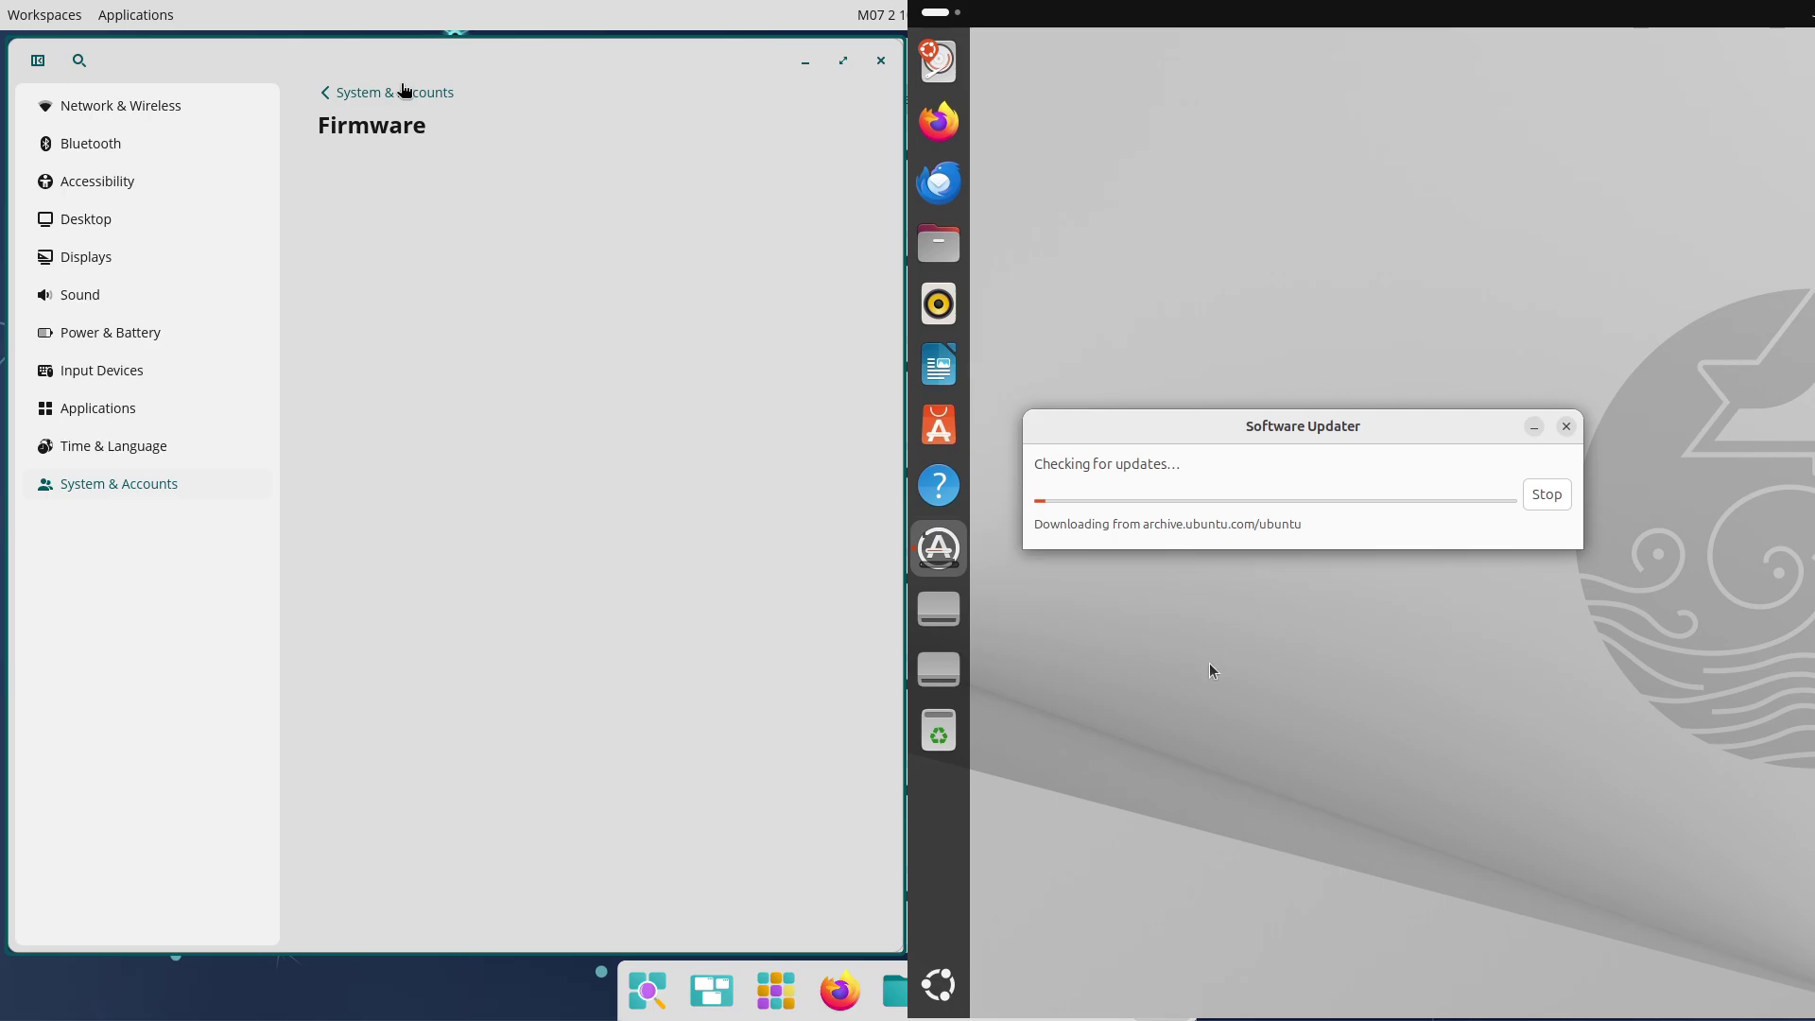
left_click(403, 91)
left_click(938, 985)
Close COSMIC Settings, tile the Store Updates window left, and bring up Ubuntu's Startup Applications
left_click(886, 59)
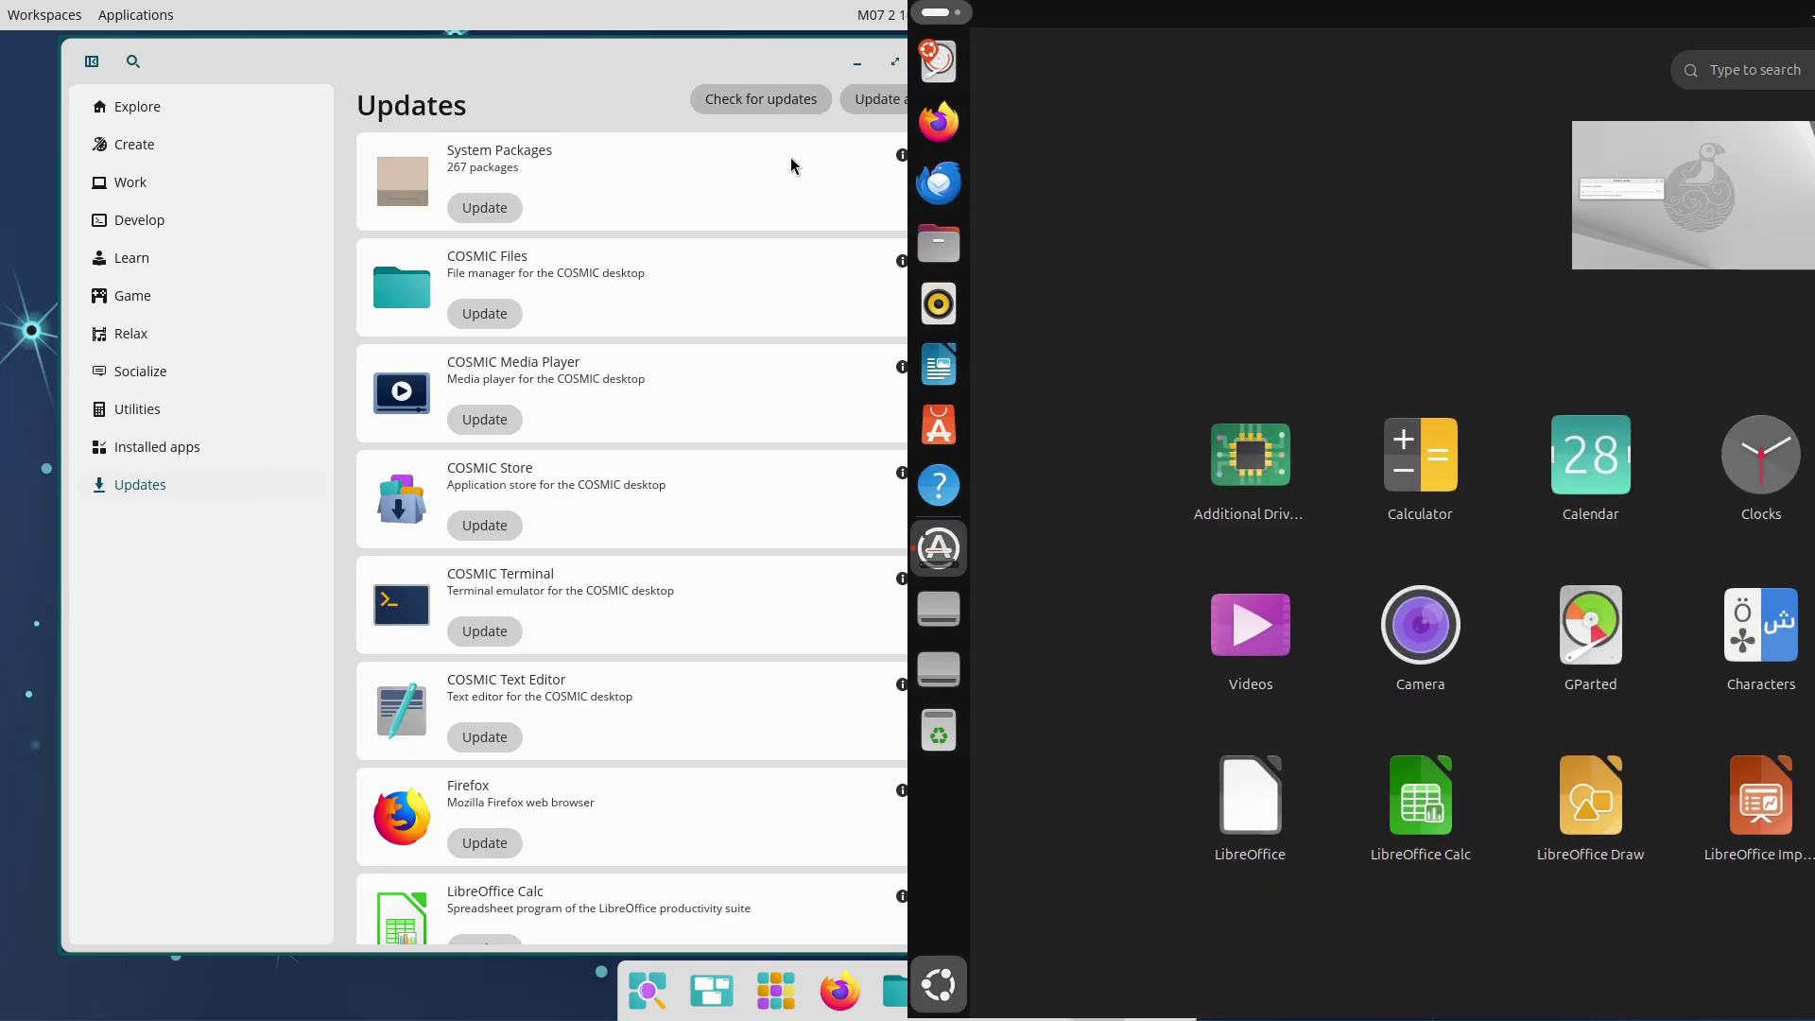
scroll(1325, 649, "down", 1)
left_click_drag(506, 123, 5, 344)
left_click(1752, 463)
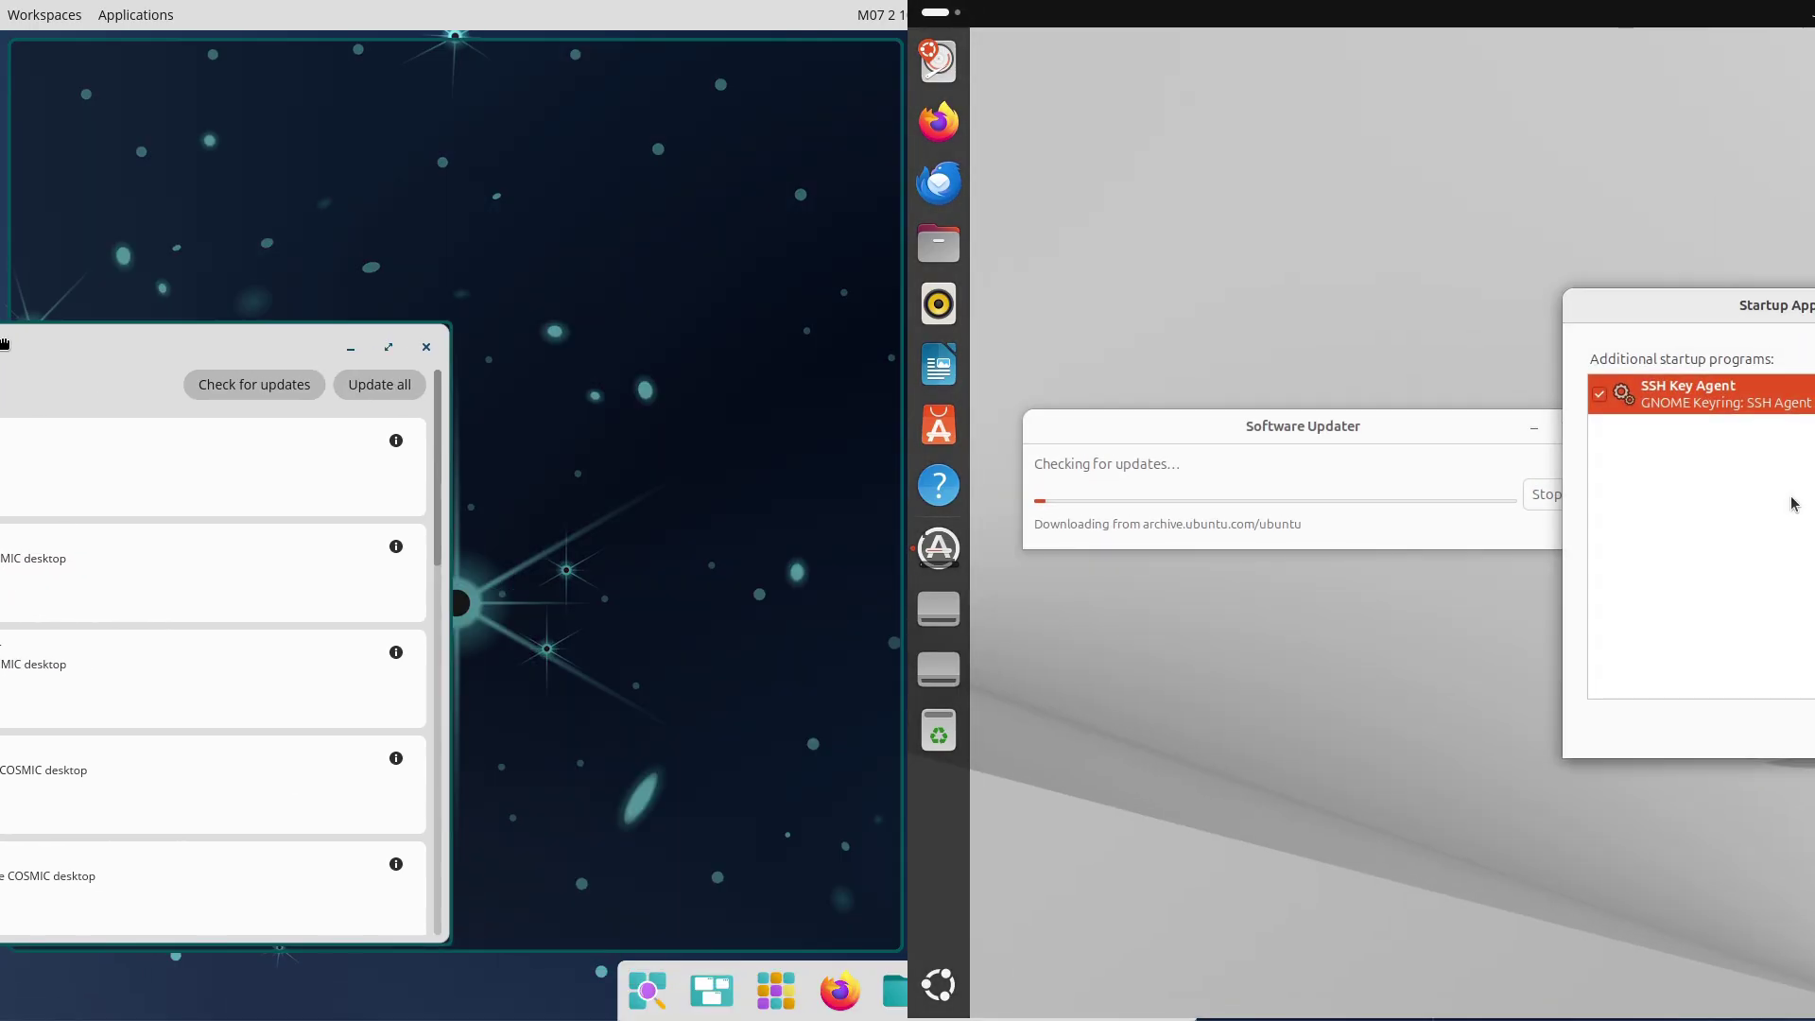
left_click_drag(1813, 347, 1283, 576)
left_click_drag(1289, 430, 1291, 239)
left_click_drag(1292, 570, 1292, 421)
Inspect the SSH Key Agent entry and the add-program dialog, cancel both, and close Startup Applications
left_click(1515, 575)
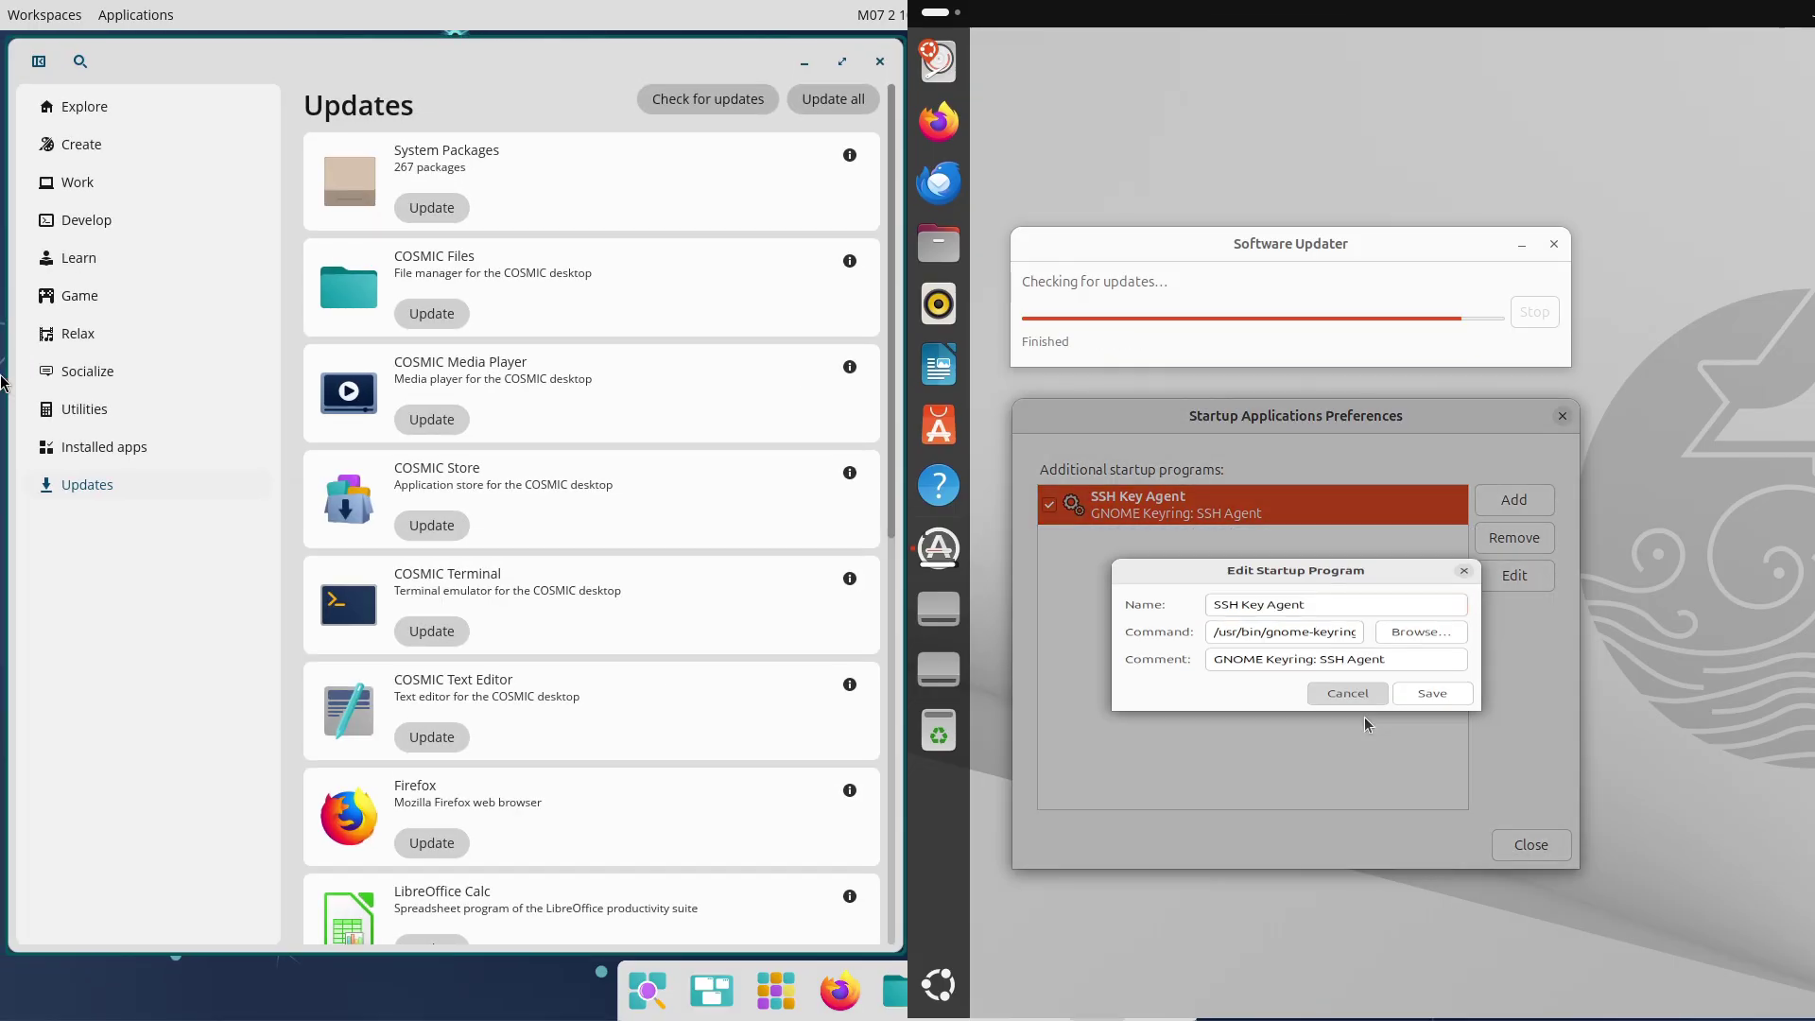
left_click(1347, 715)
left_click(1513, 499)
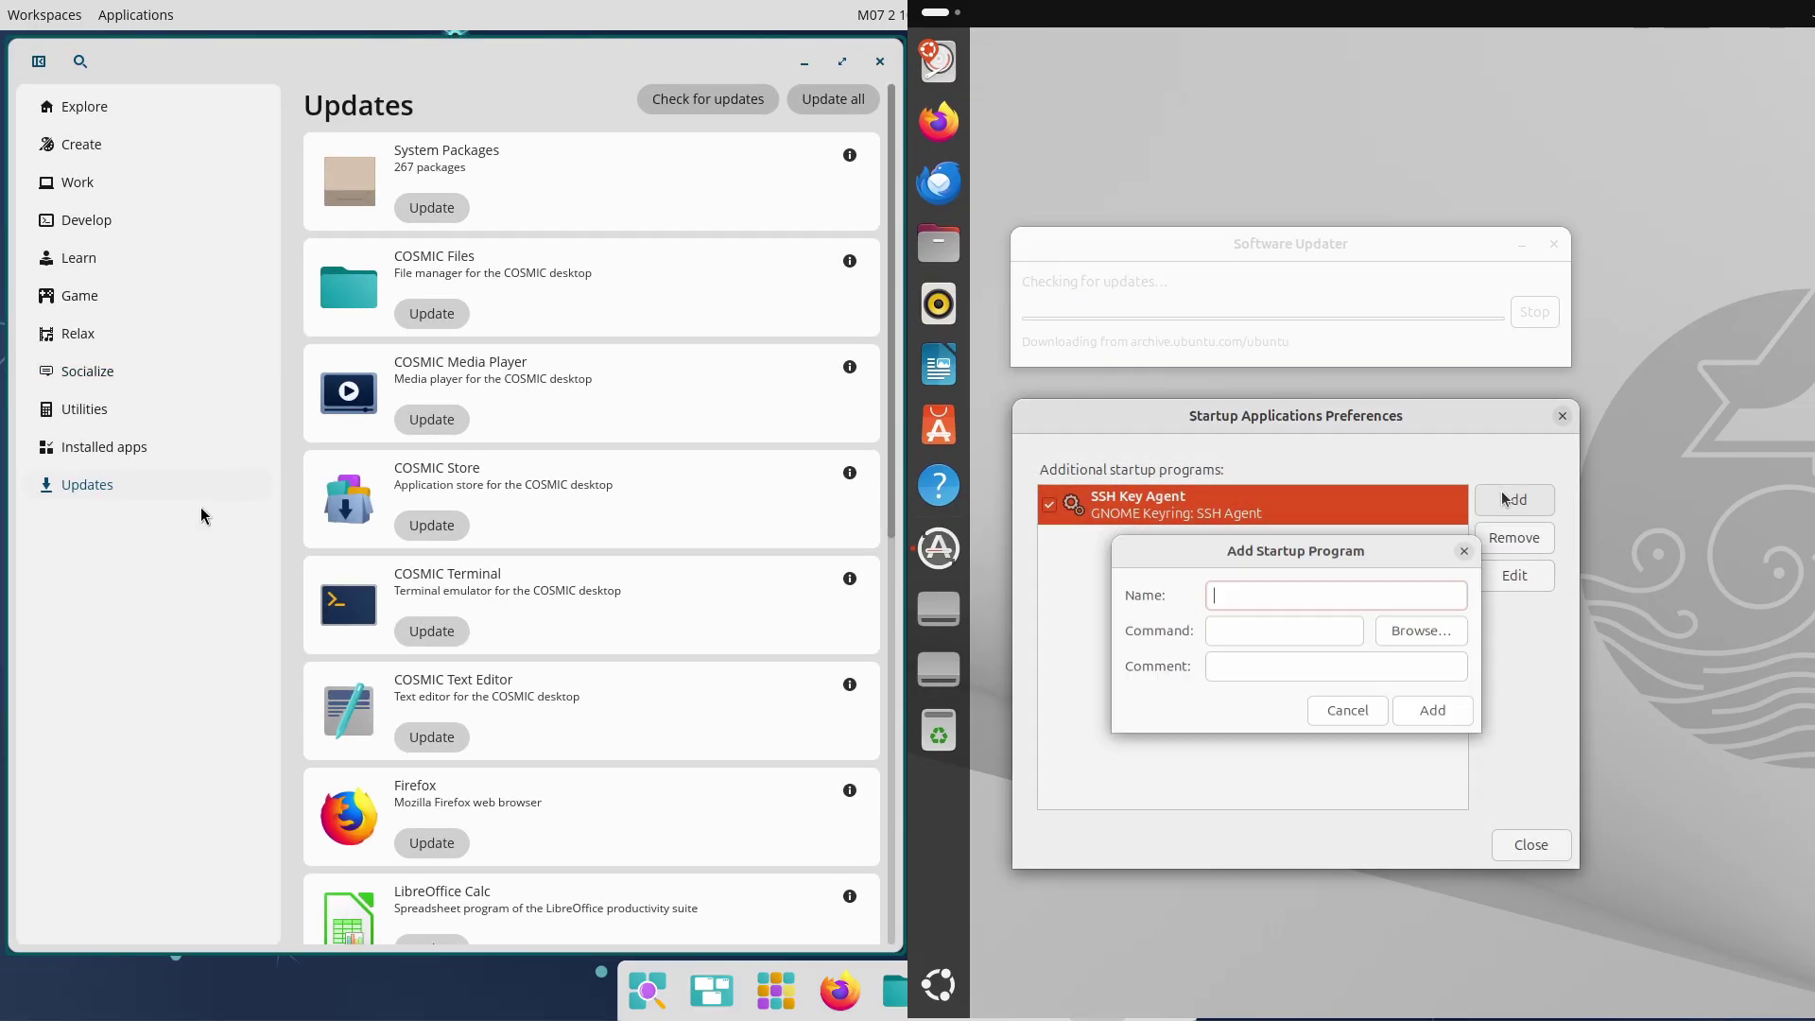
left_click(1336, 726)
left_click(1529, 841)
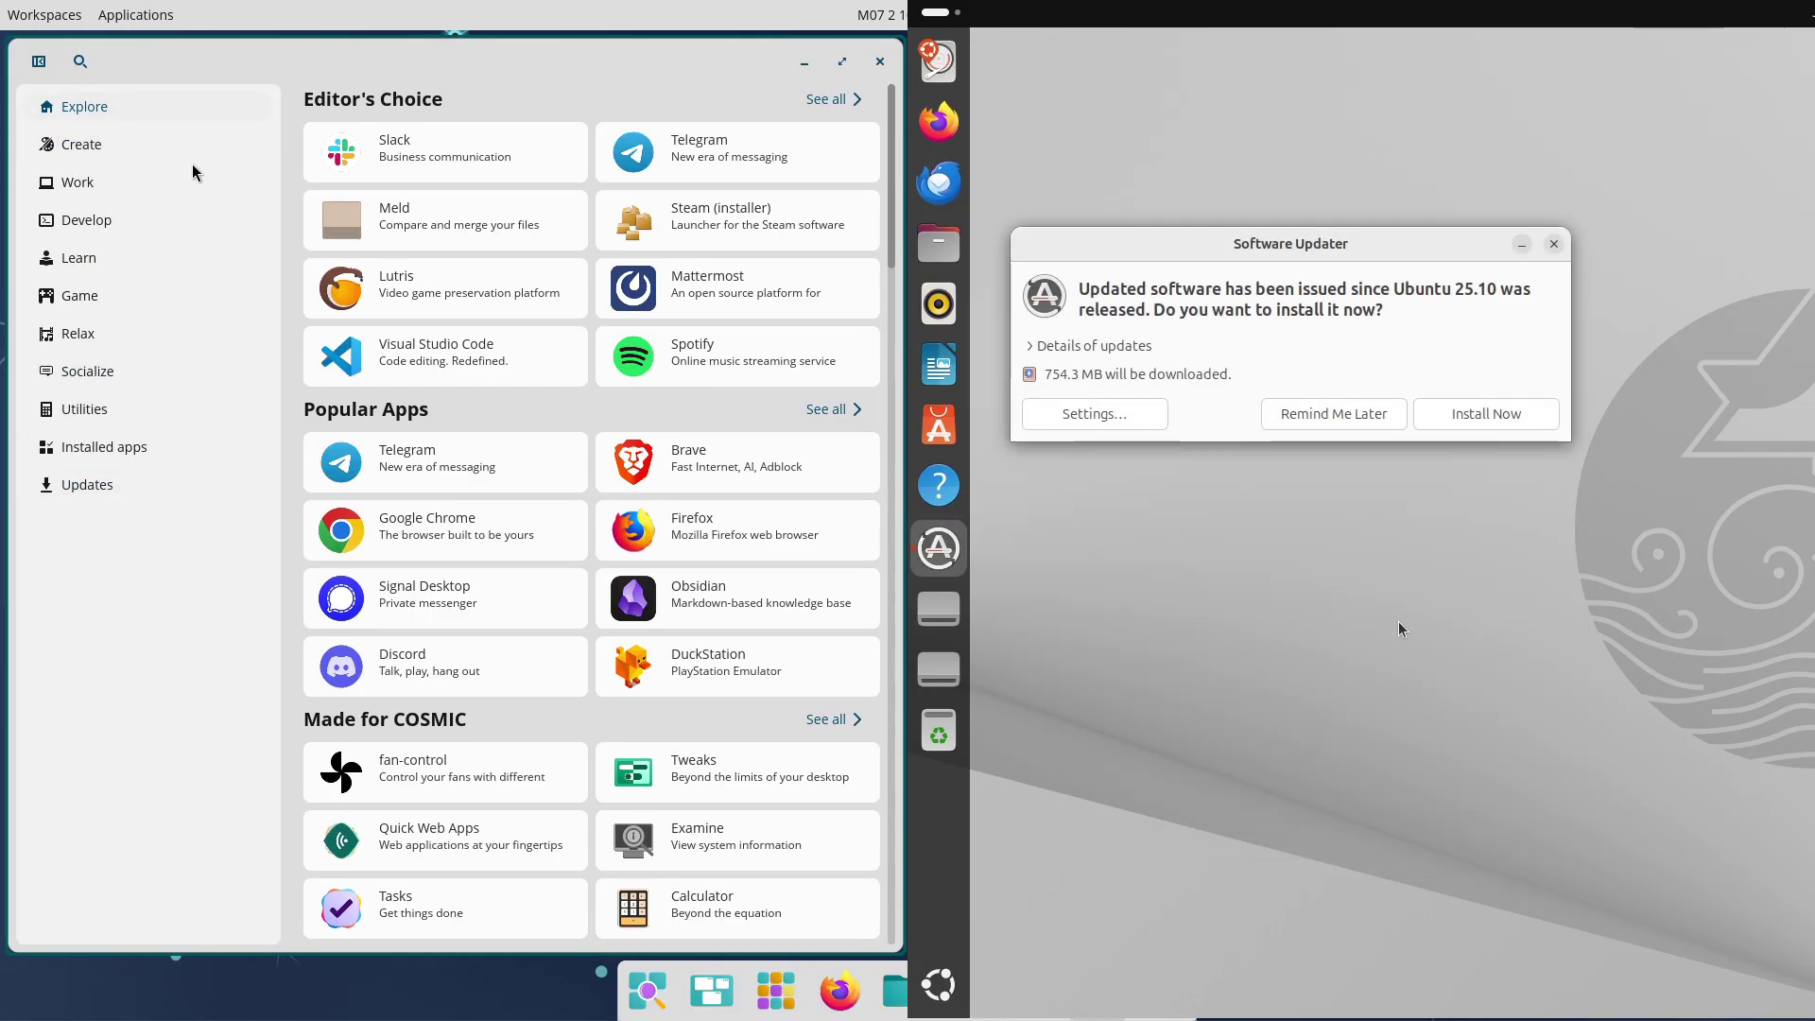
Expand the update details and look over the Spotify app page in COSMIC Store
left_click(1116, 348)
left_click(718, 350)
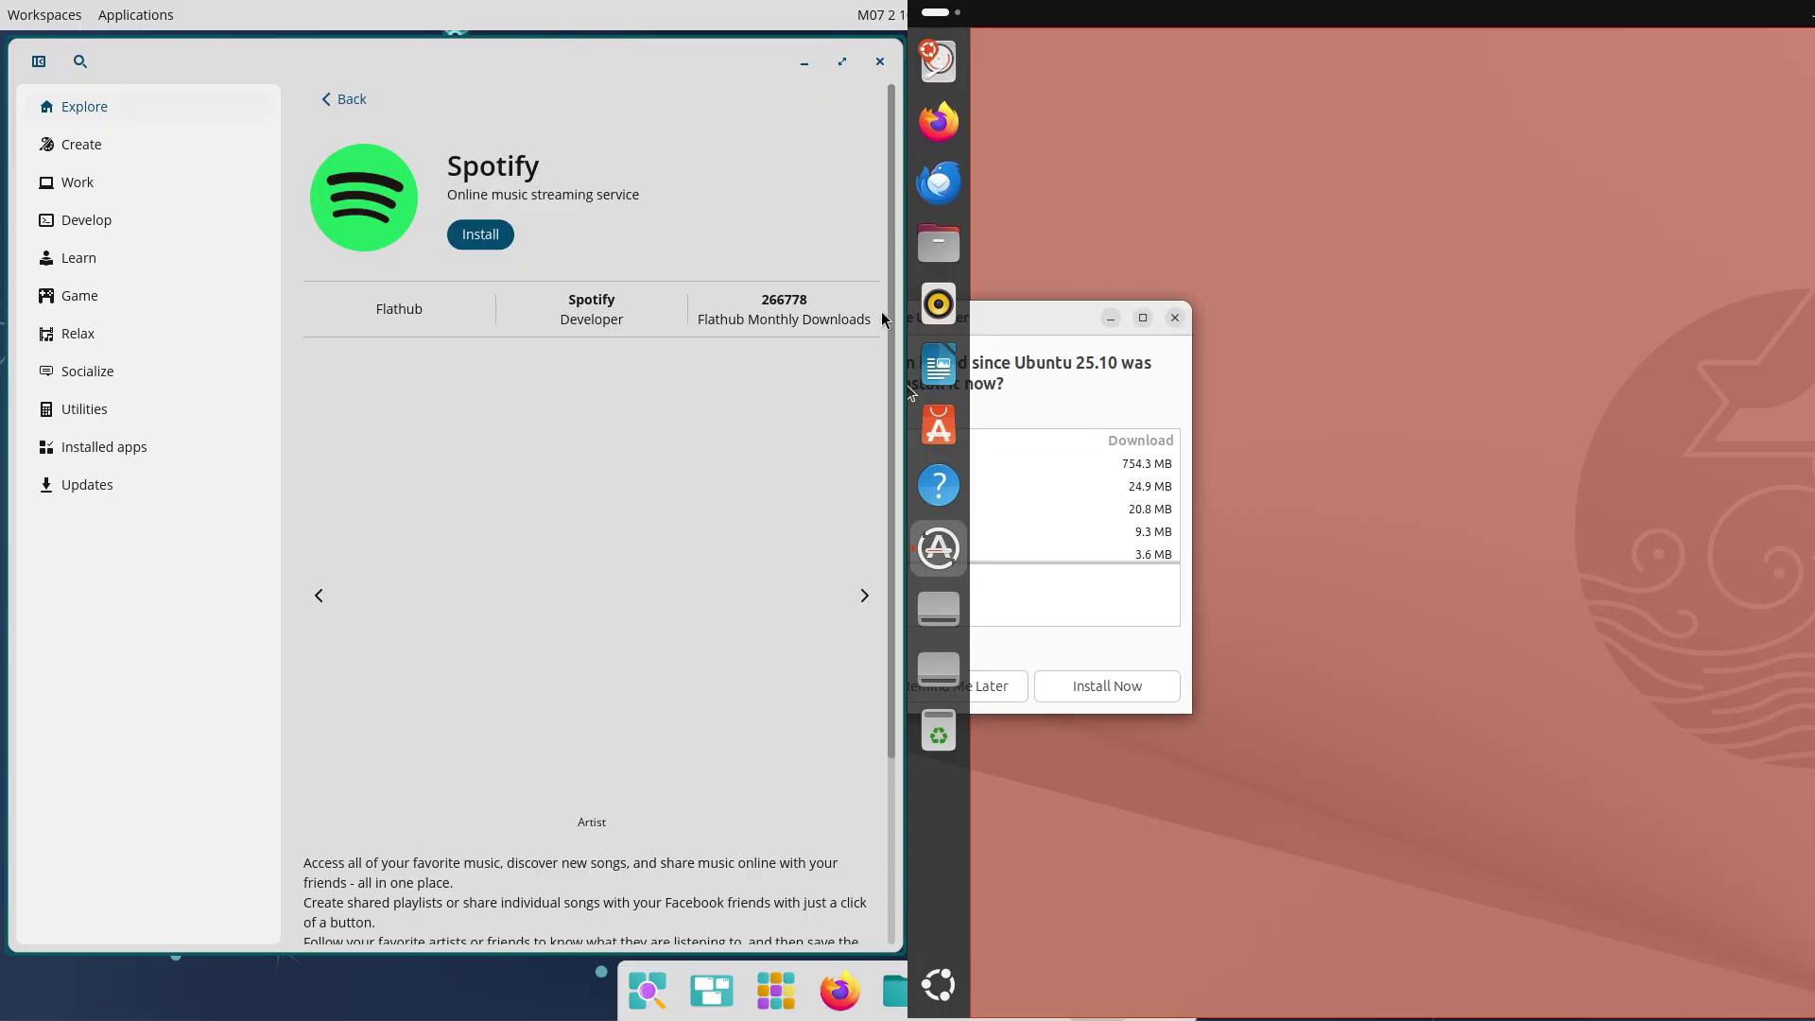
scroll(866, 562, "down", 3)
scroll(862, 593, "up", 3)
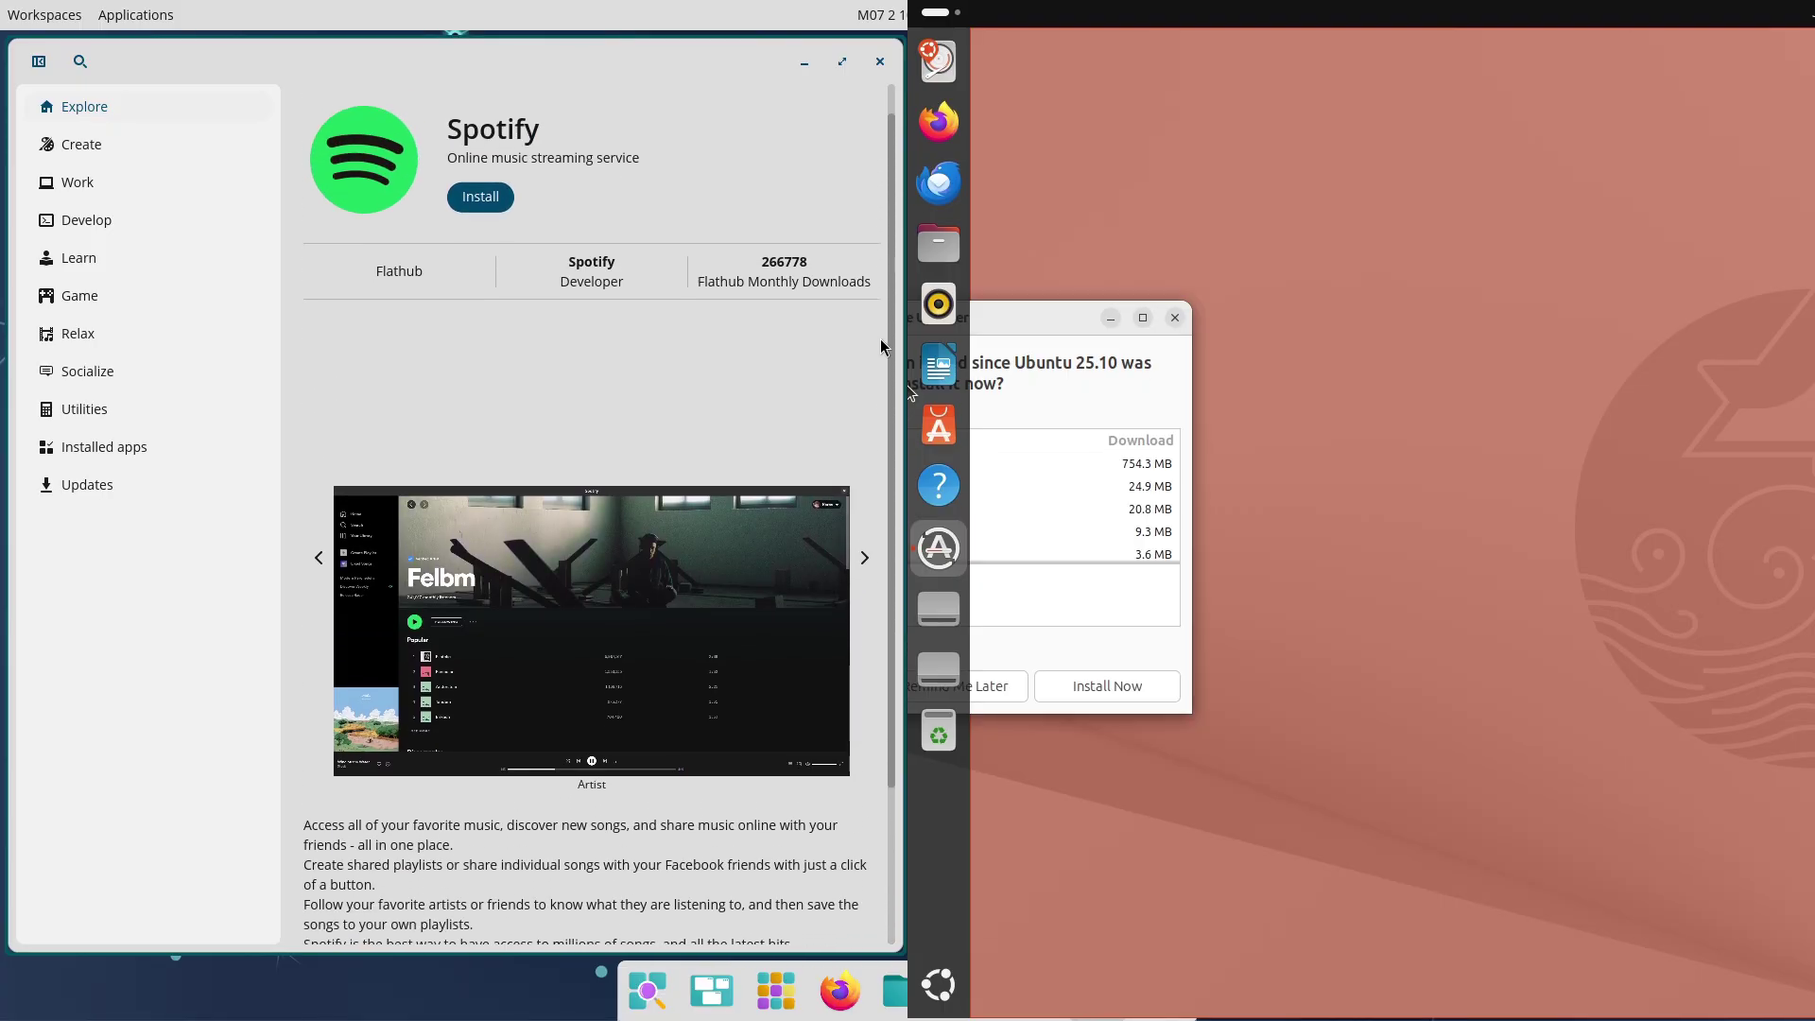
scroll(863, 663, "down", 3)
Browse the Work category's ONLYOFFICE Desktop Editors page and the installed apps list, then return to Explore
left_click(108, 195)
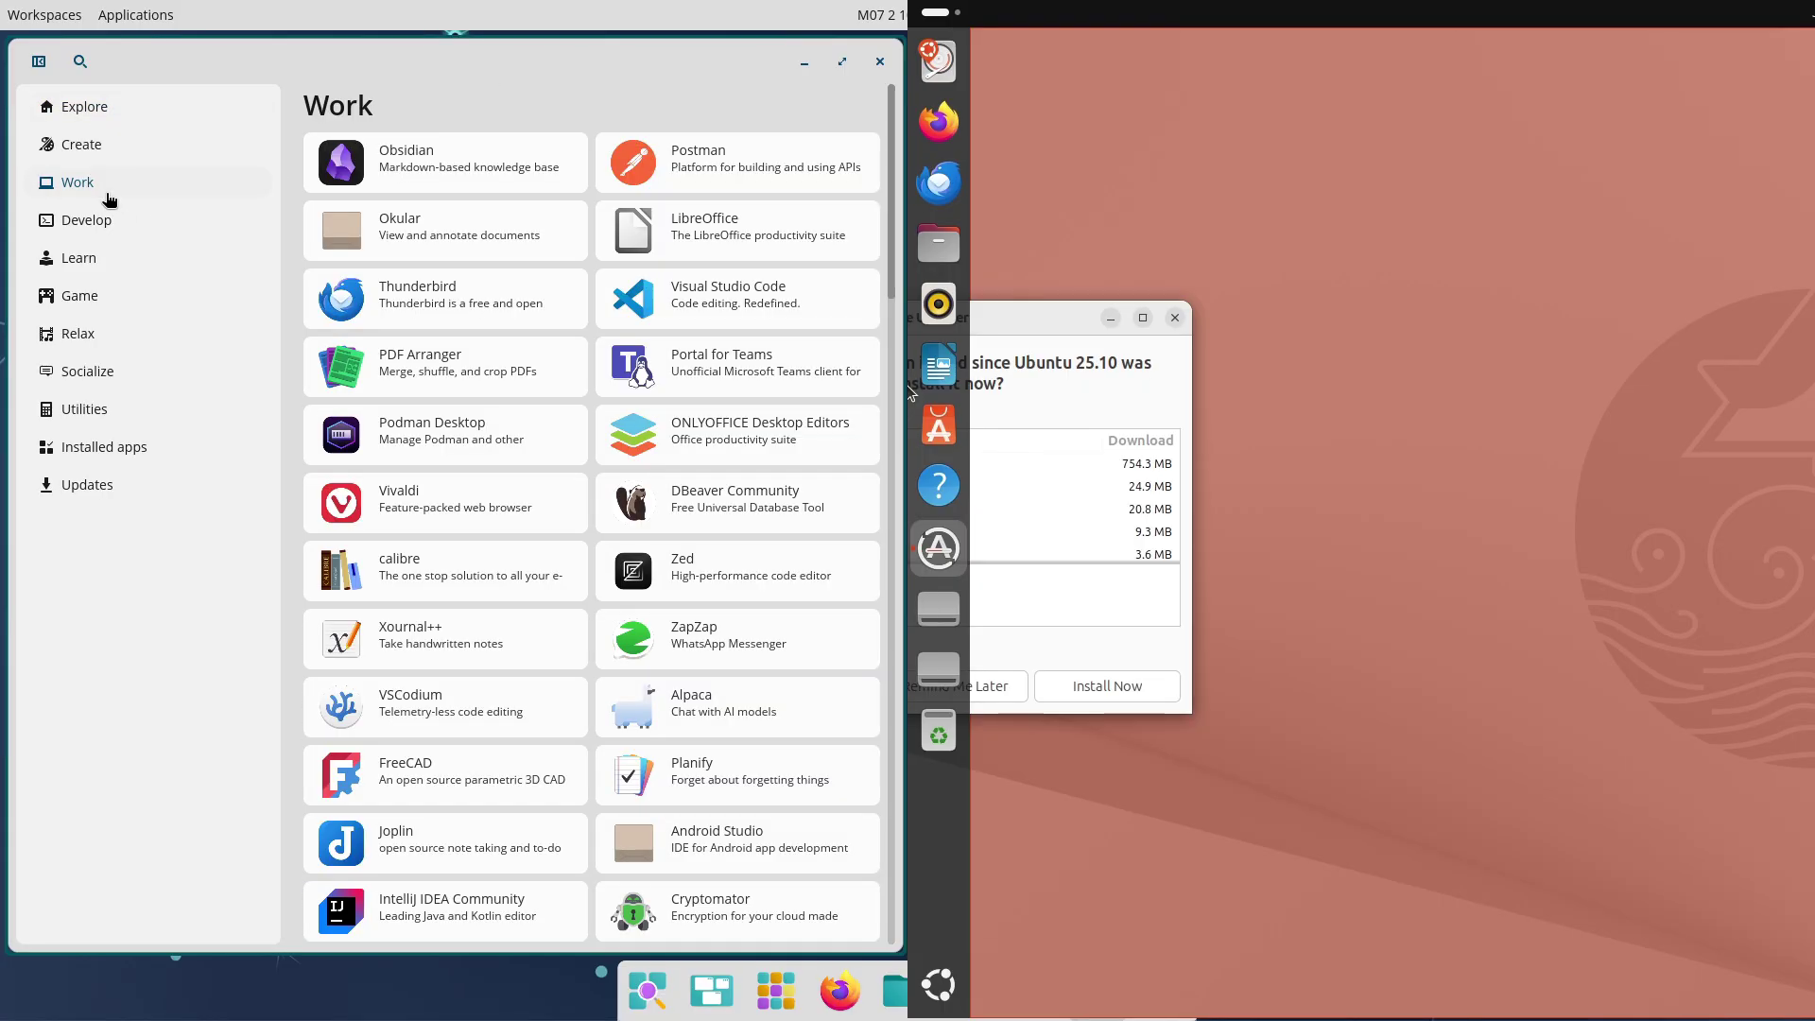
left_click(707, 443)
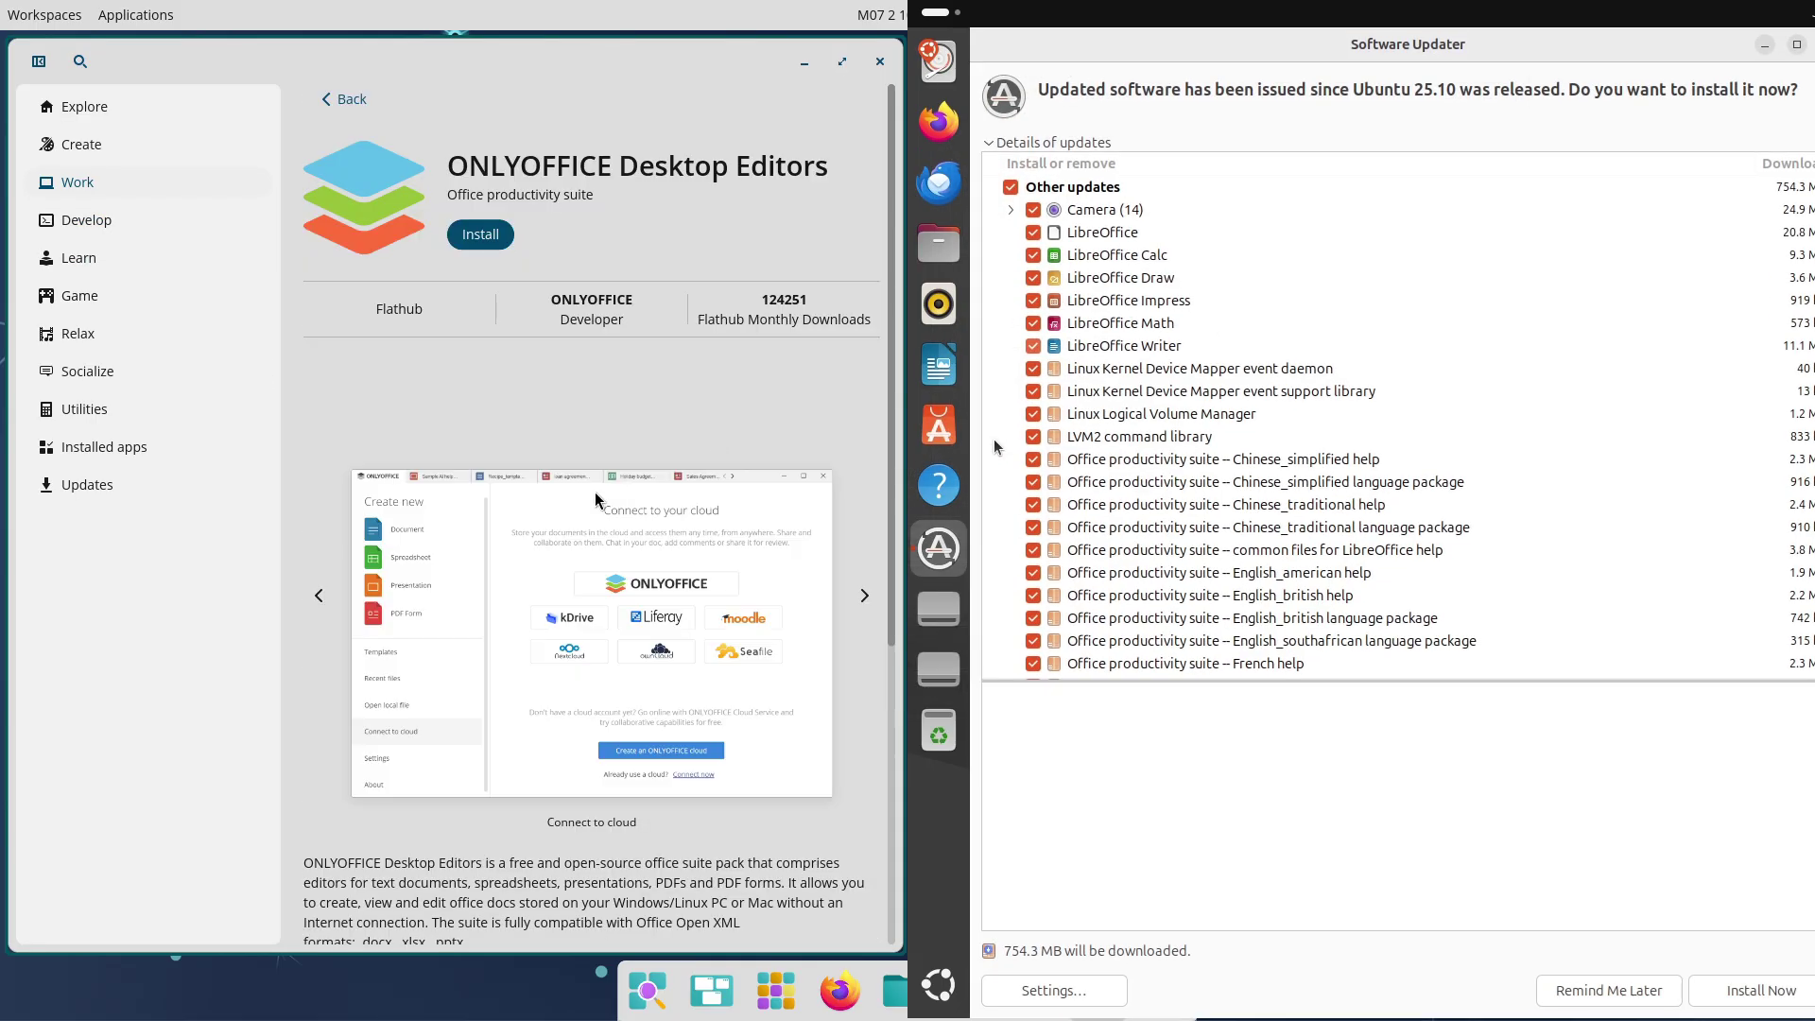
scroll(879, 662, "down", 10)
scroll(859, 606, "up", 10)
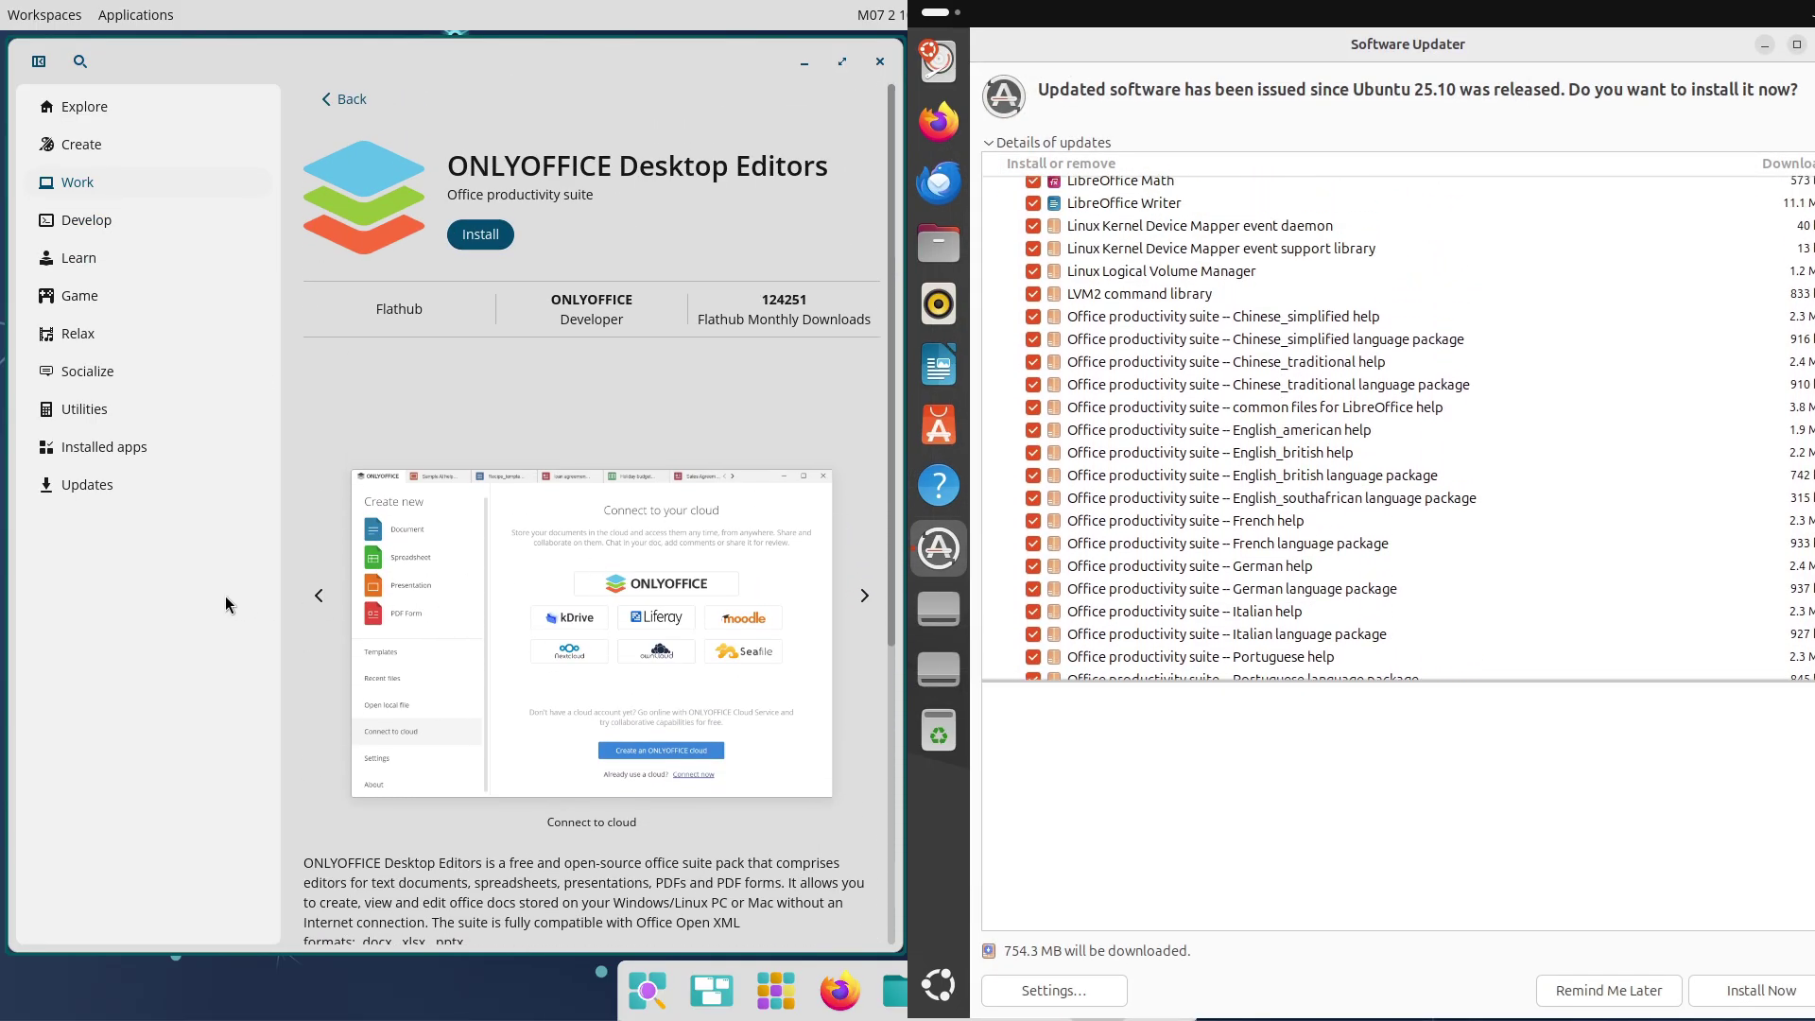
left_click(112, 448)
scroll(858, 587, "down", 20)
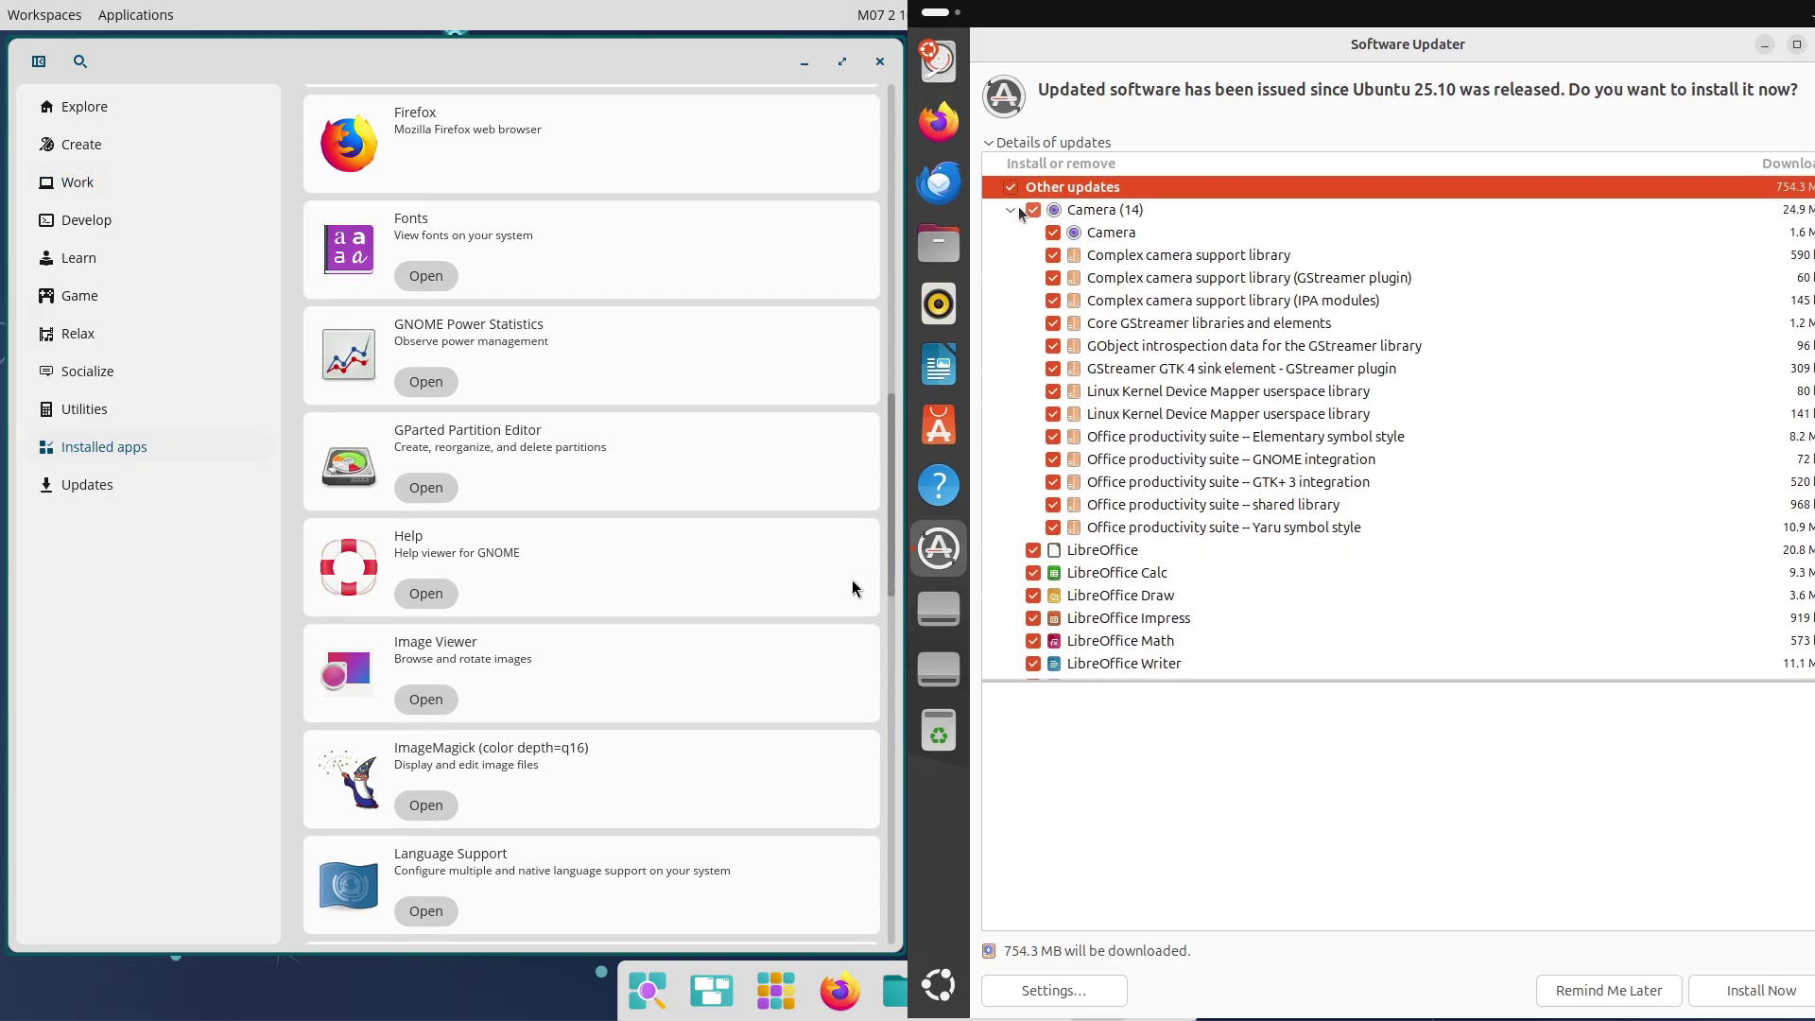
left_click(120, 120)
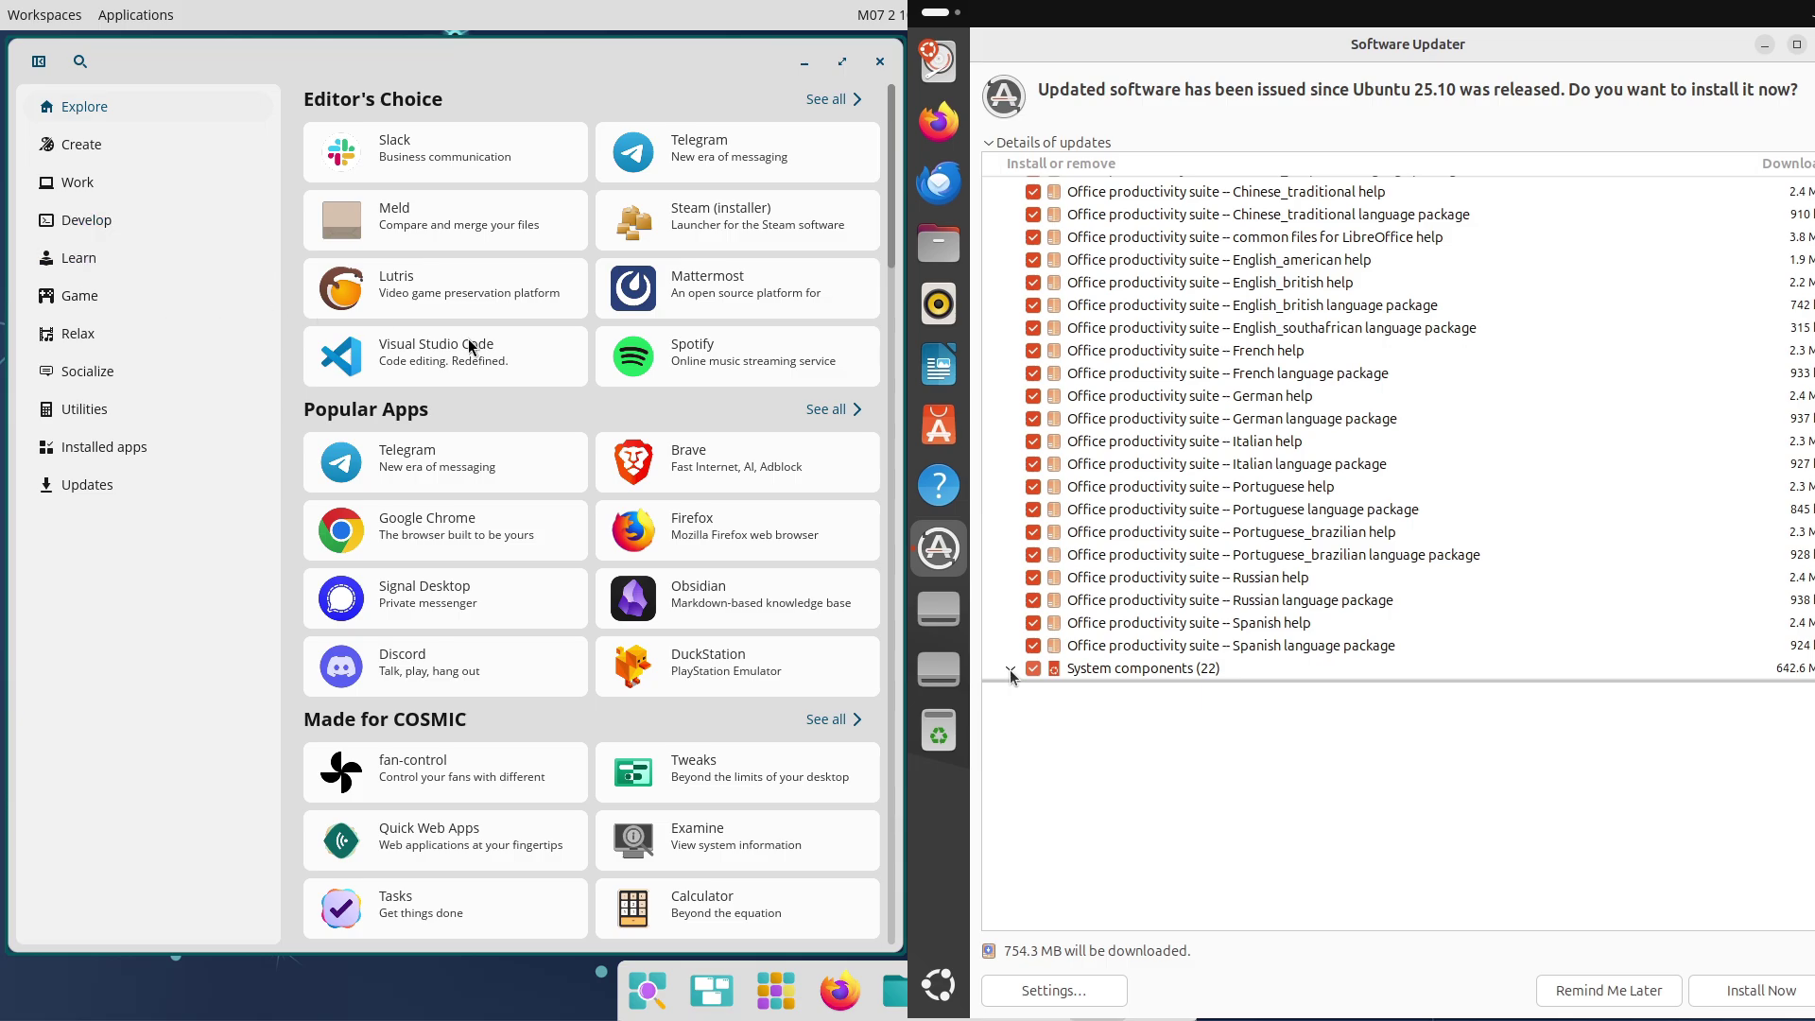
View Notesnook in COSMIC Store's Learn category, then close the store
left_click(79, 258)
left_click(446, 288)
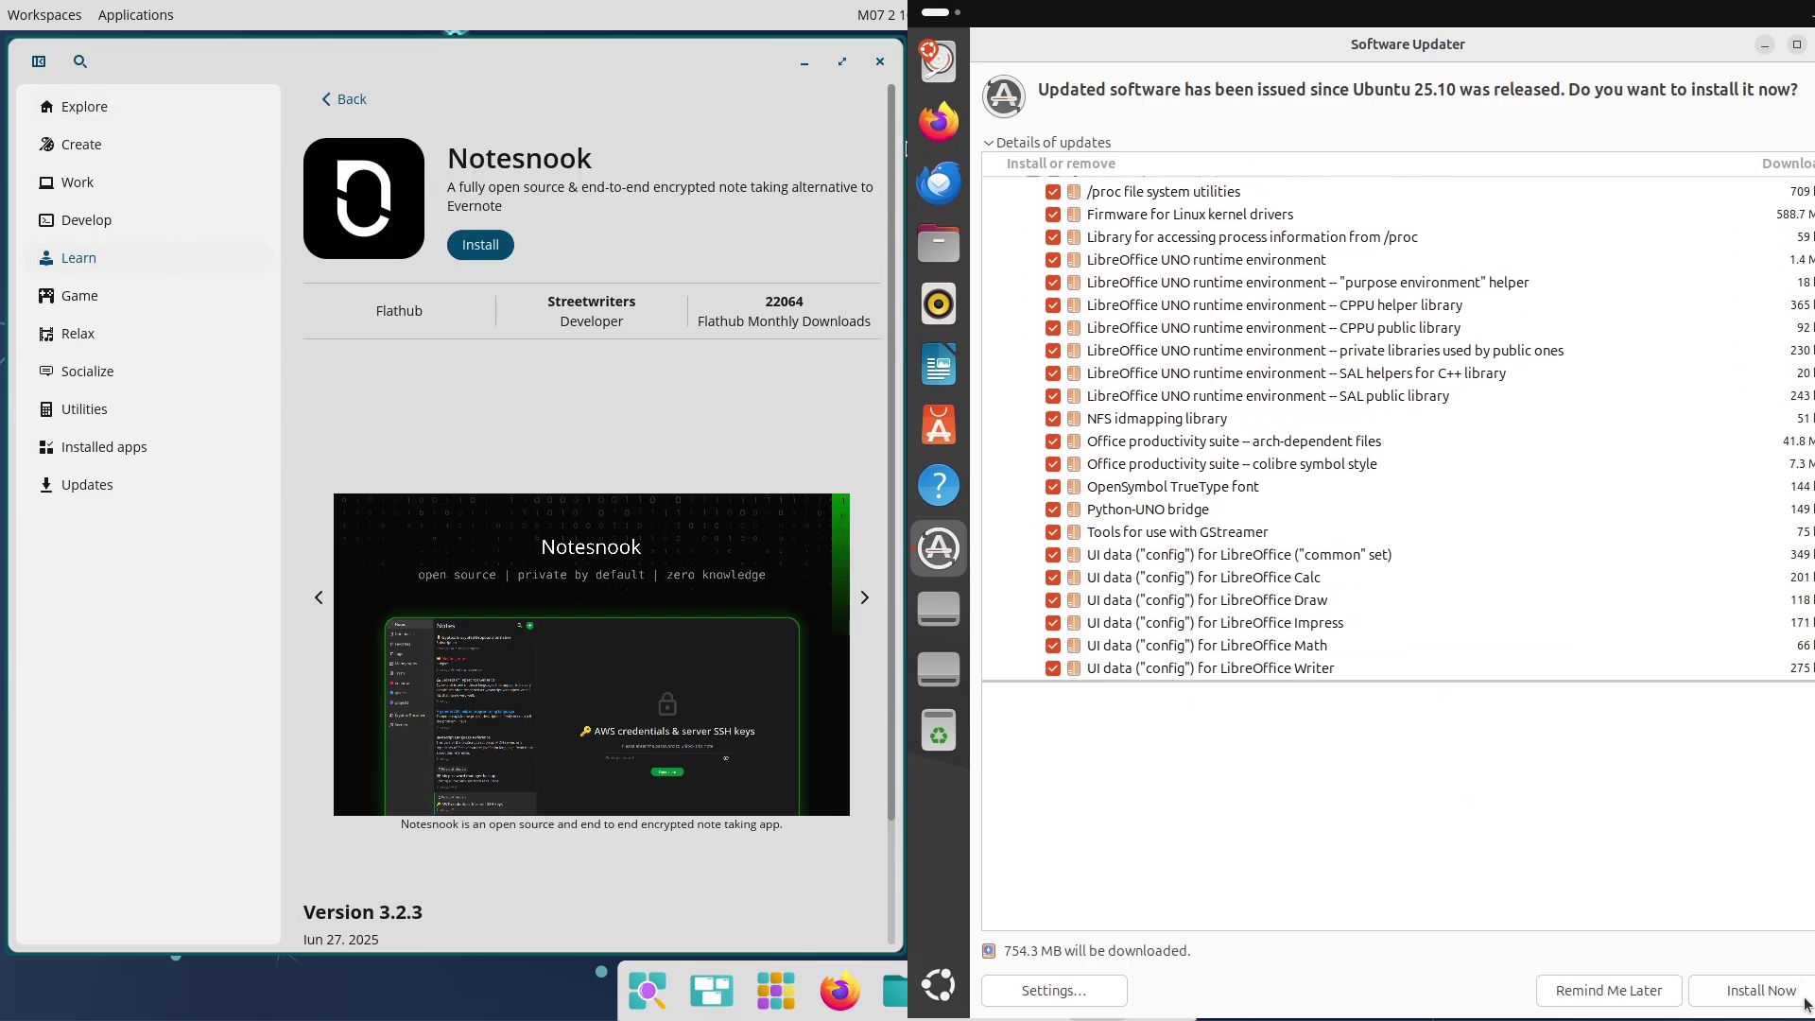
left_click(880, 63)
Check Software & Updates from the System apps, close it, and force quit Software Updater
left_click(126, 28)
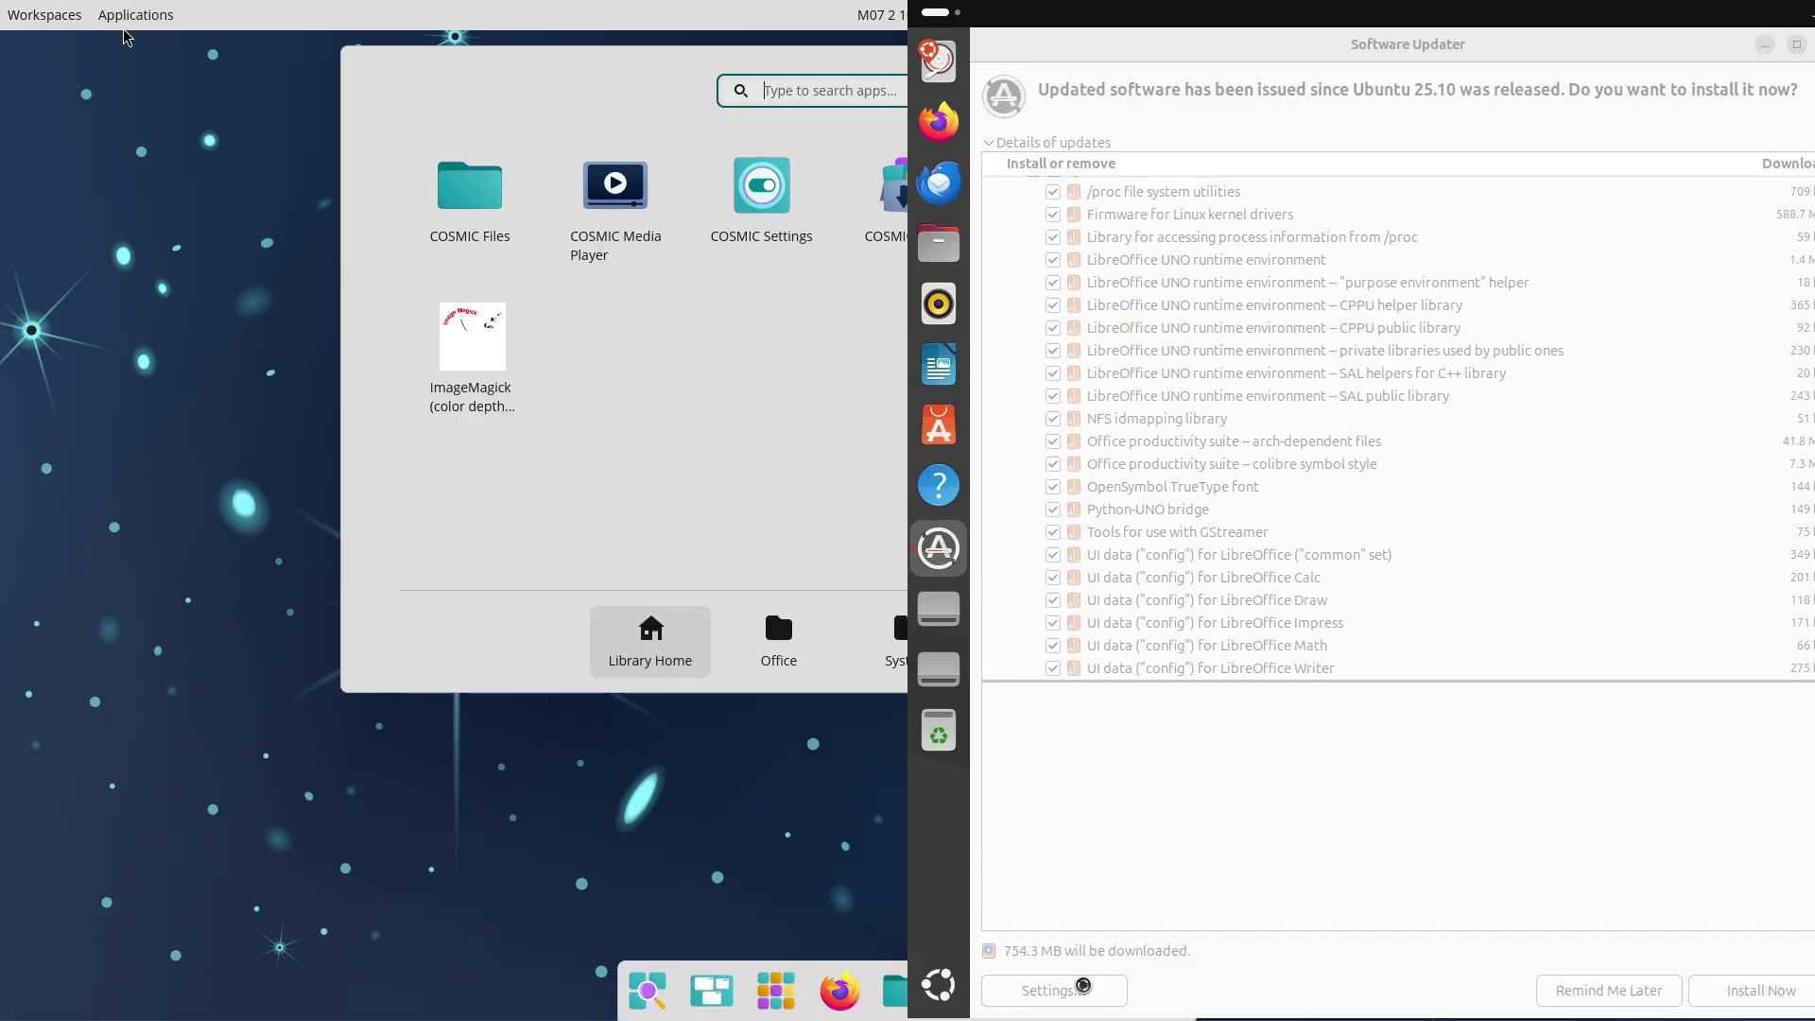
left_click(894, 626)
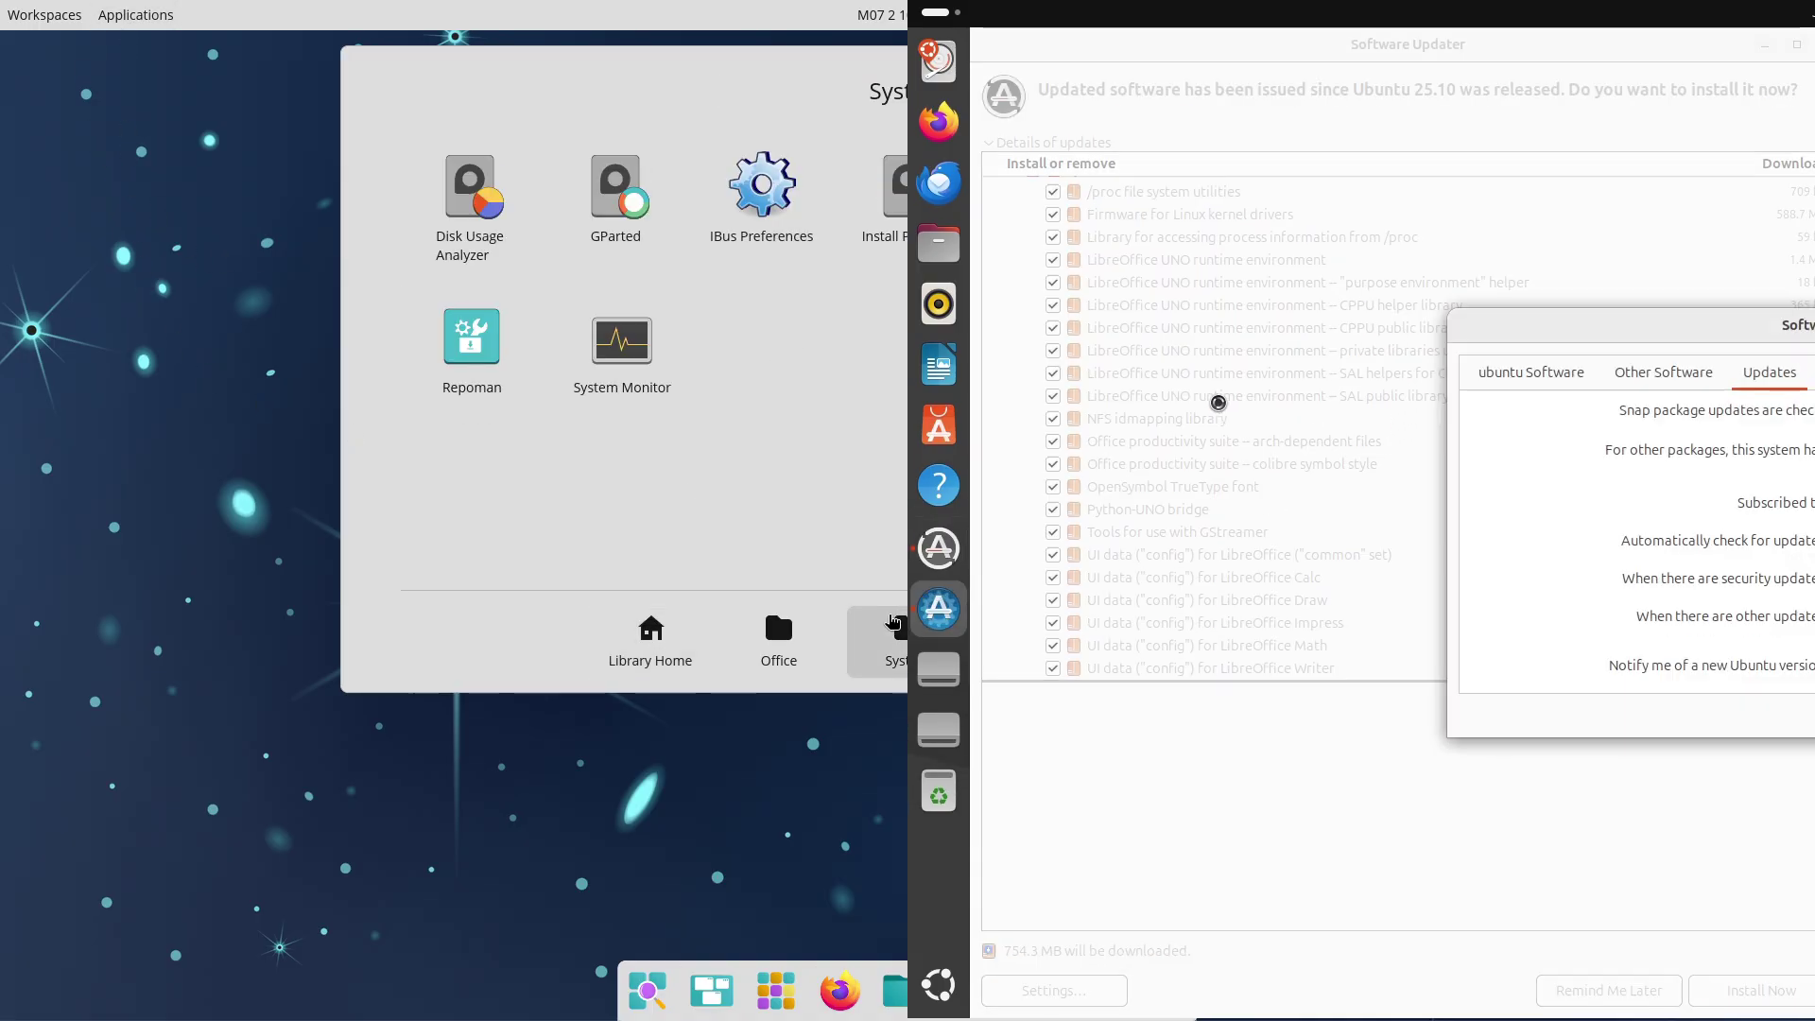
left_click(216, 591)
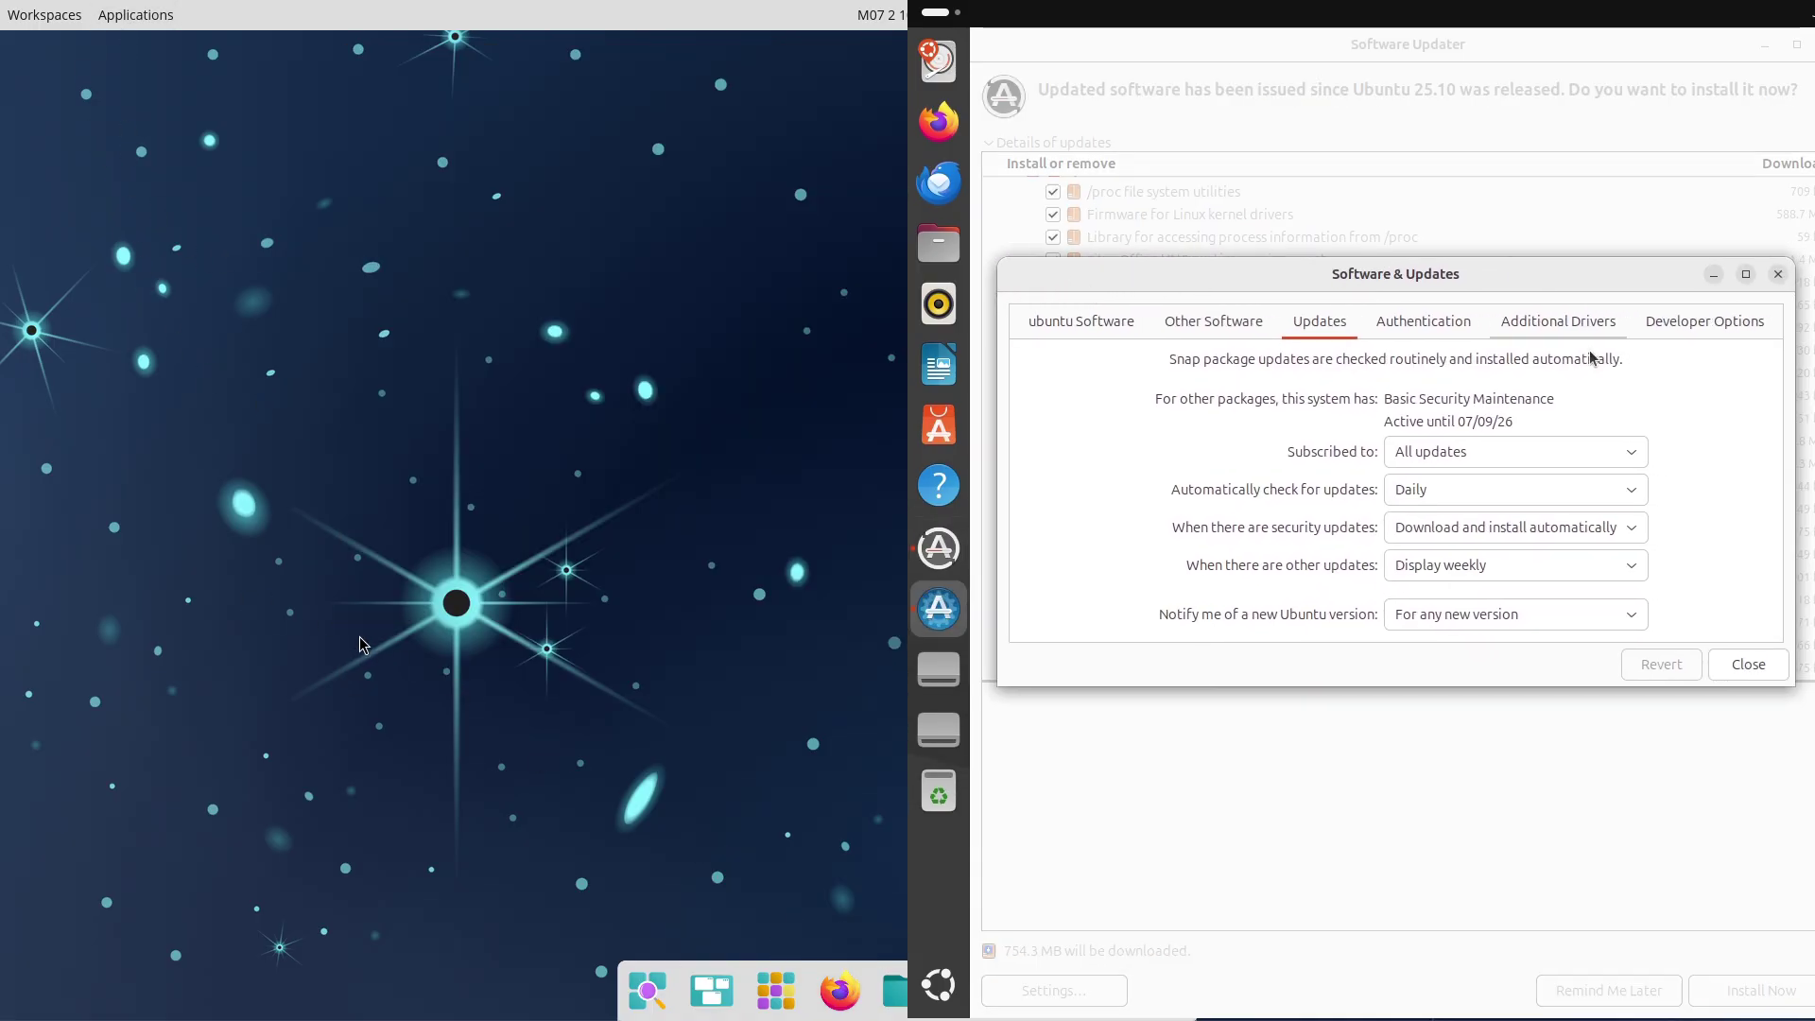
left_click(1770, 663)
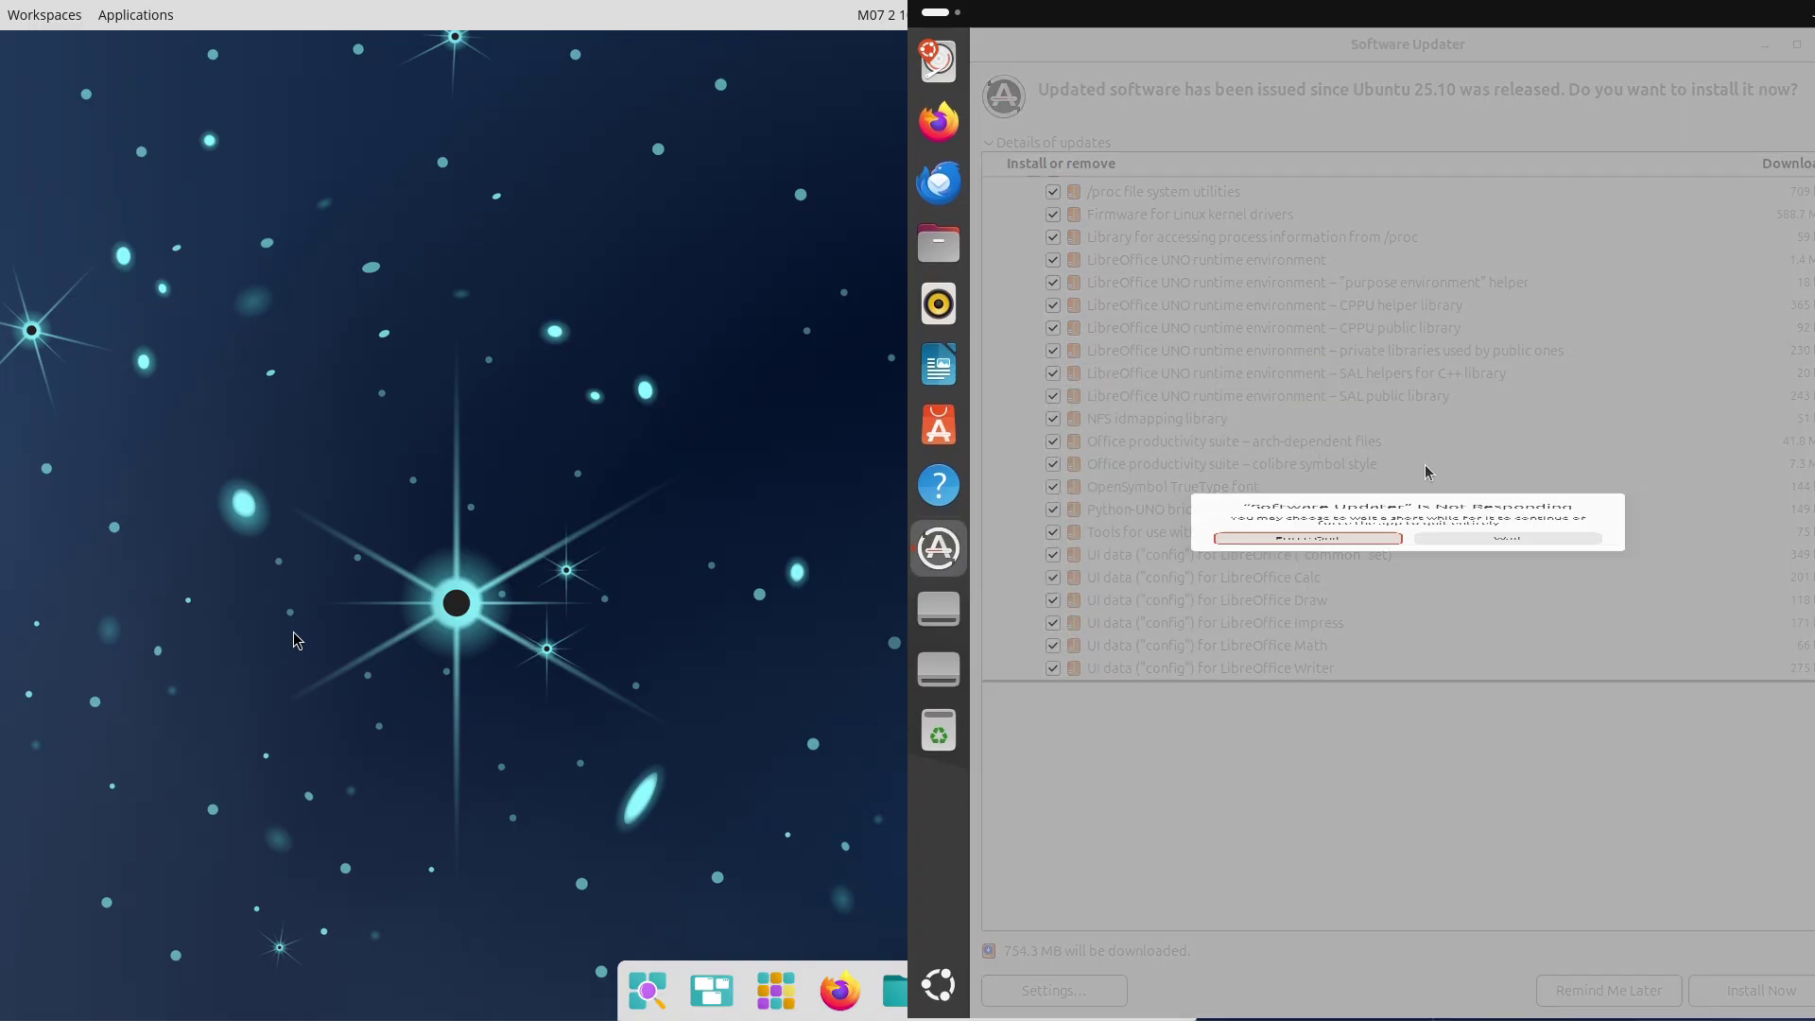
left_click(1370, 579)
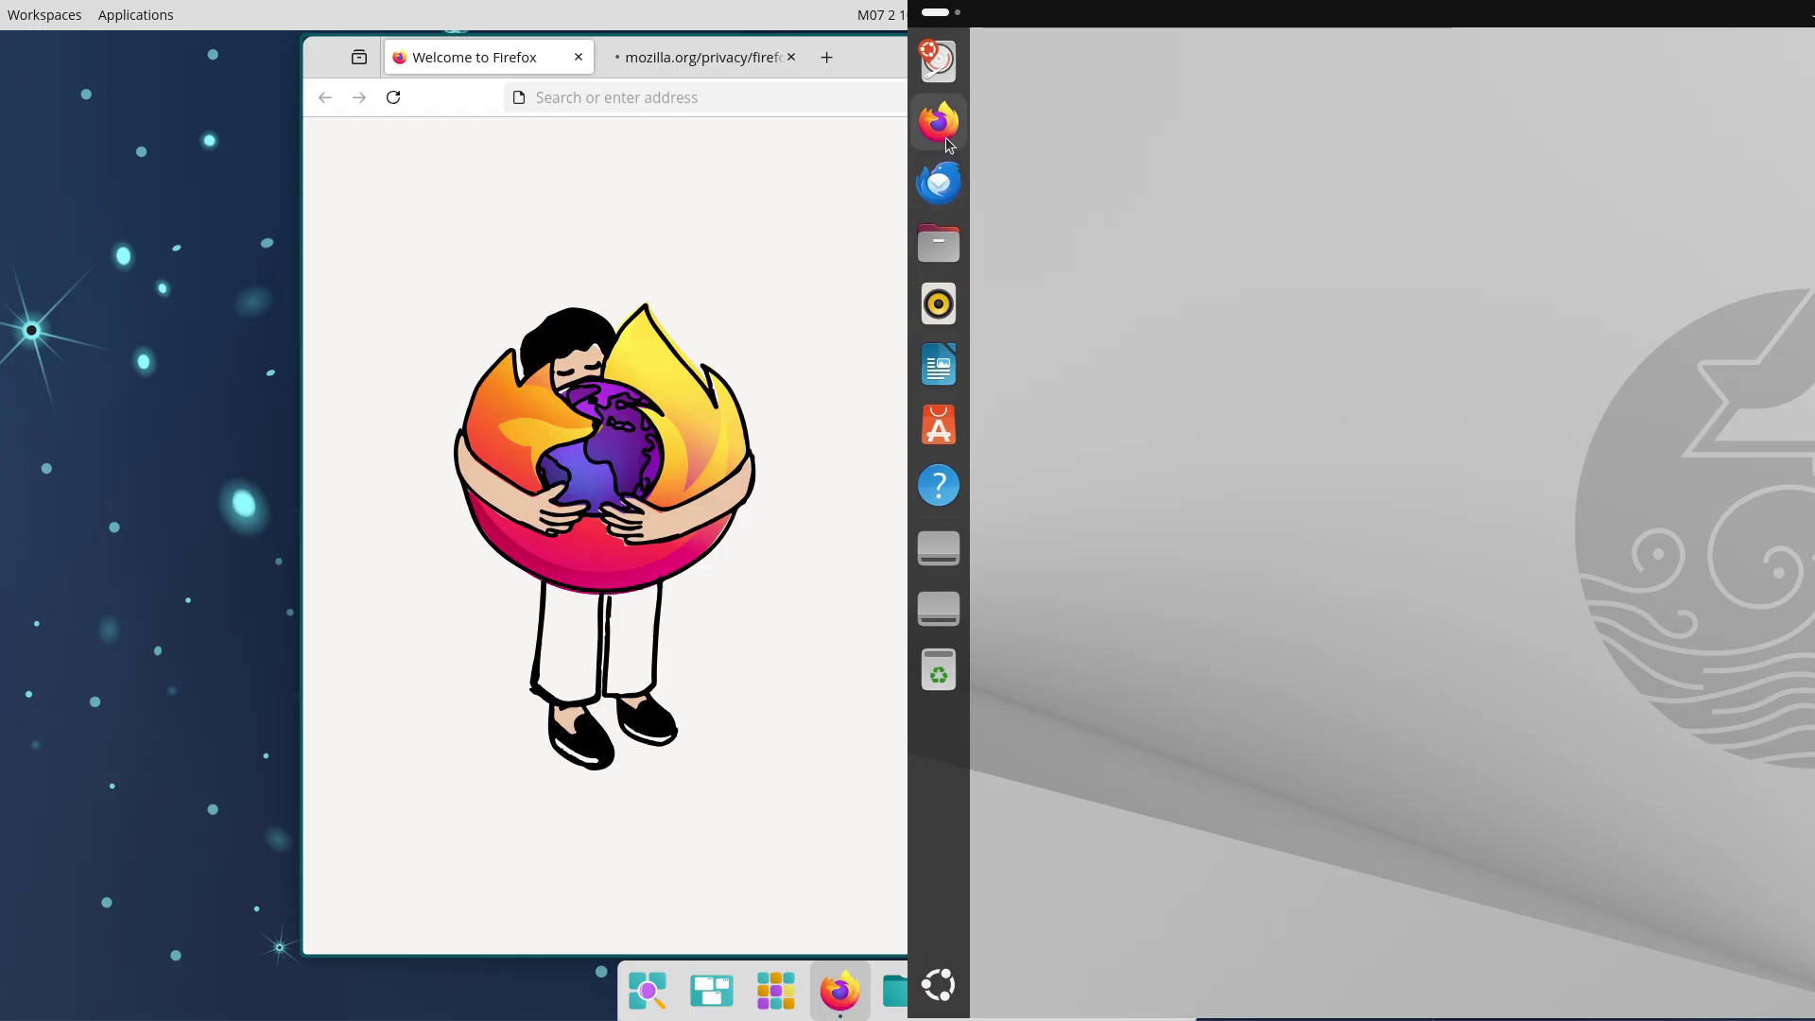
Close the Privacy Notice tab and load about:support in the Pop!_OS Firefox
left_click(791, 57)
left_click_drag(792, 56, 3, 287)
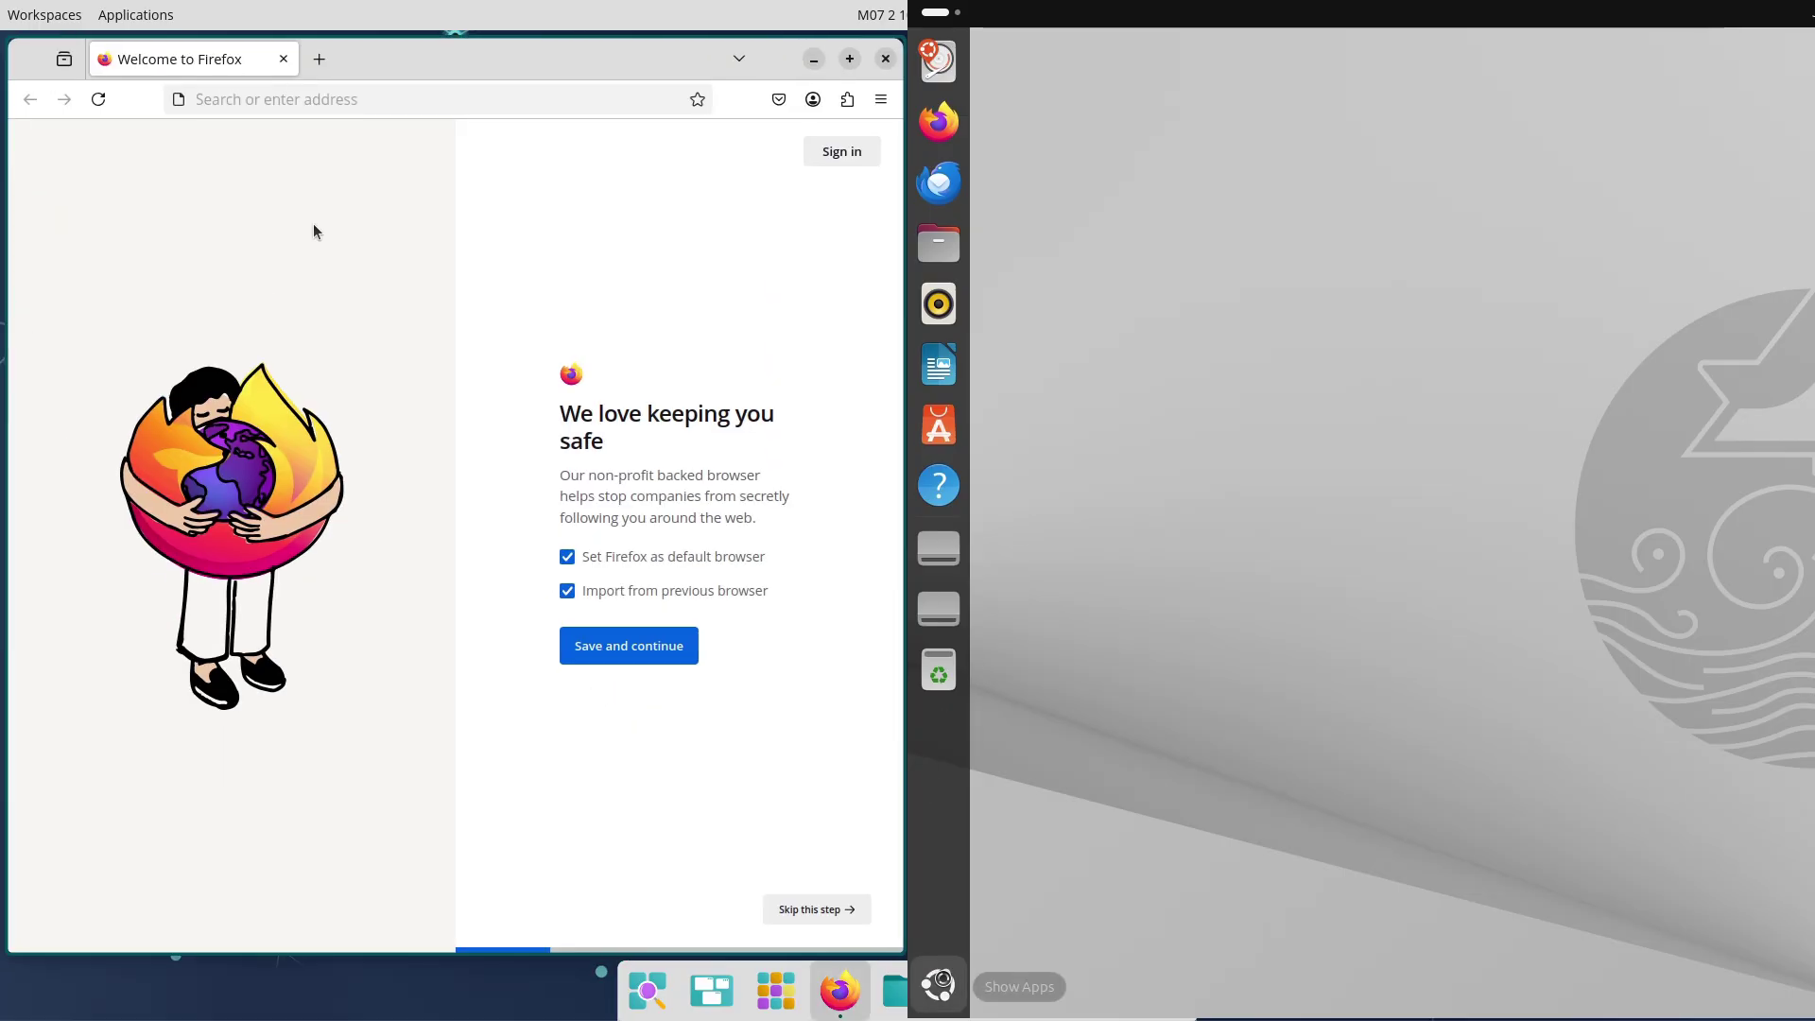
left_click(334, 99)
type("ab")
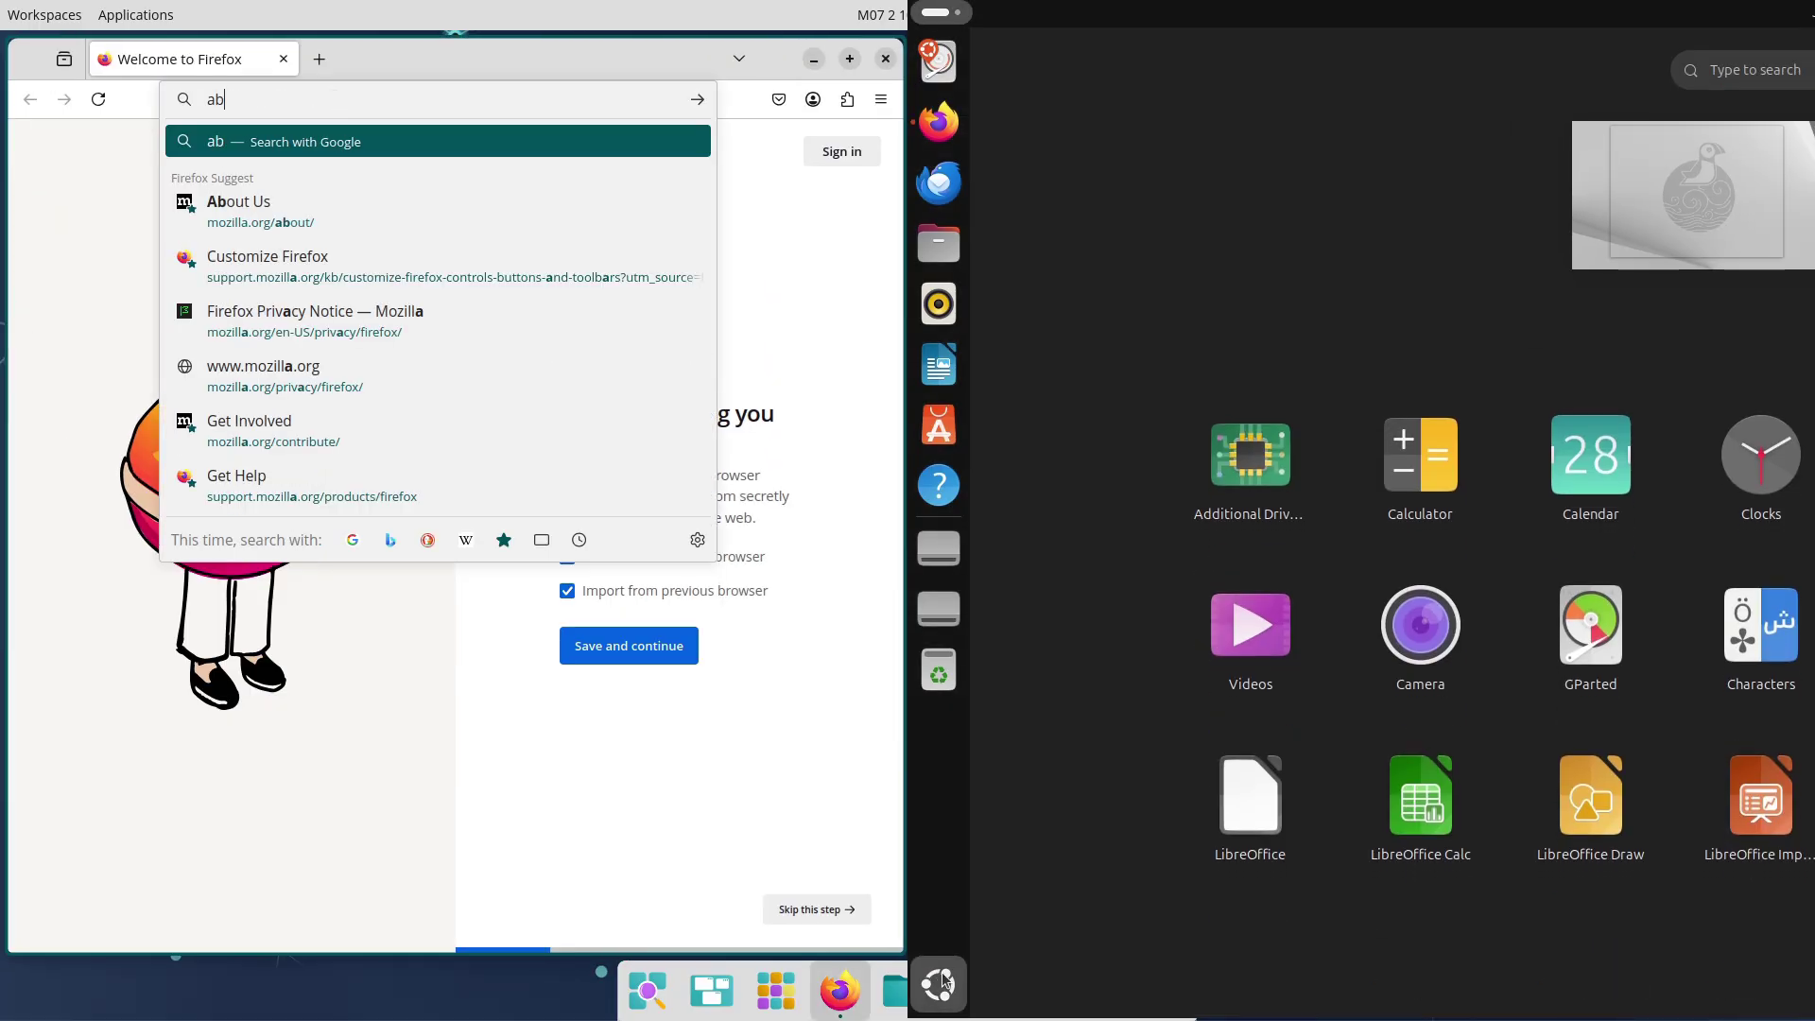
type("out")
left_click(943, 981)
type(":")
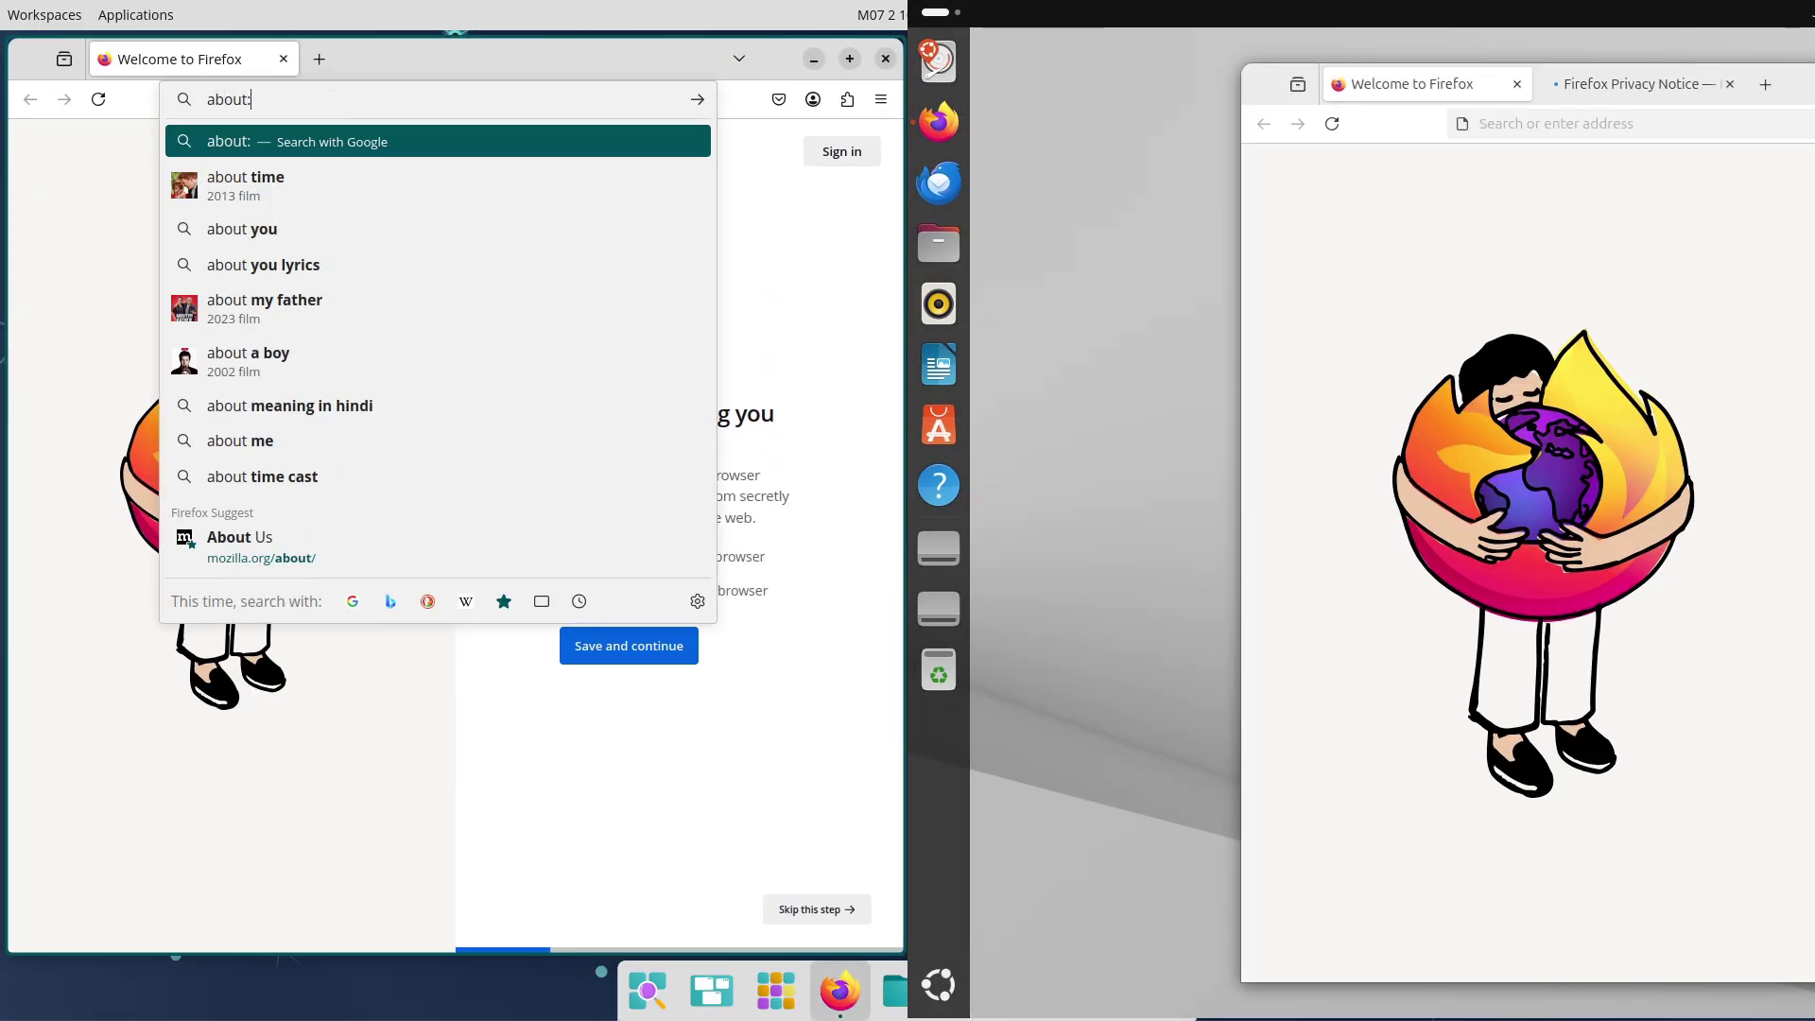
type("suppo")
key("Return")
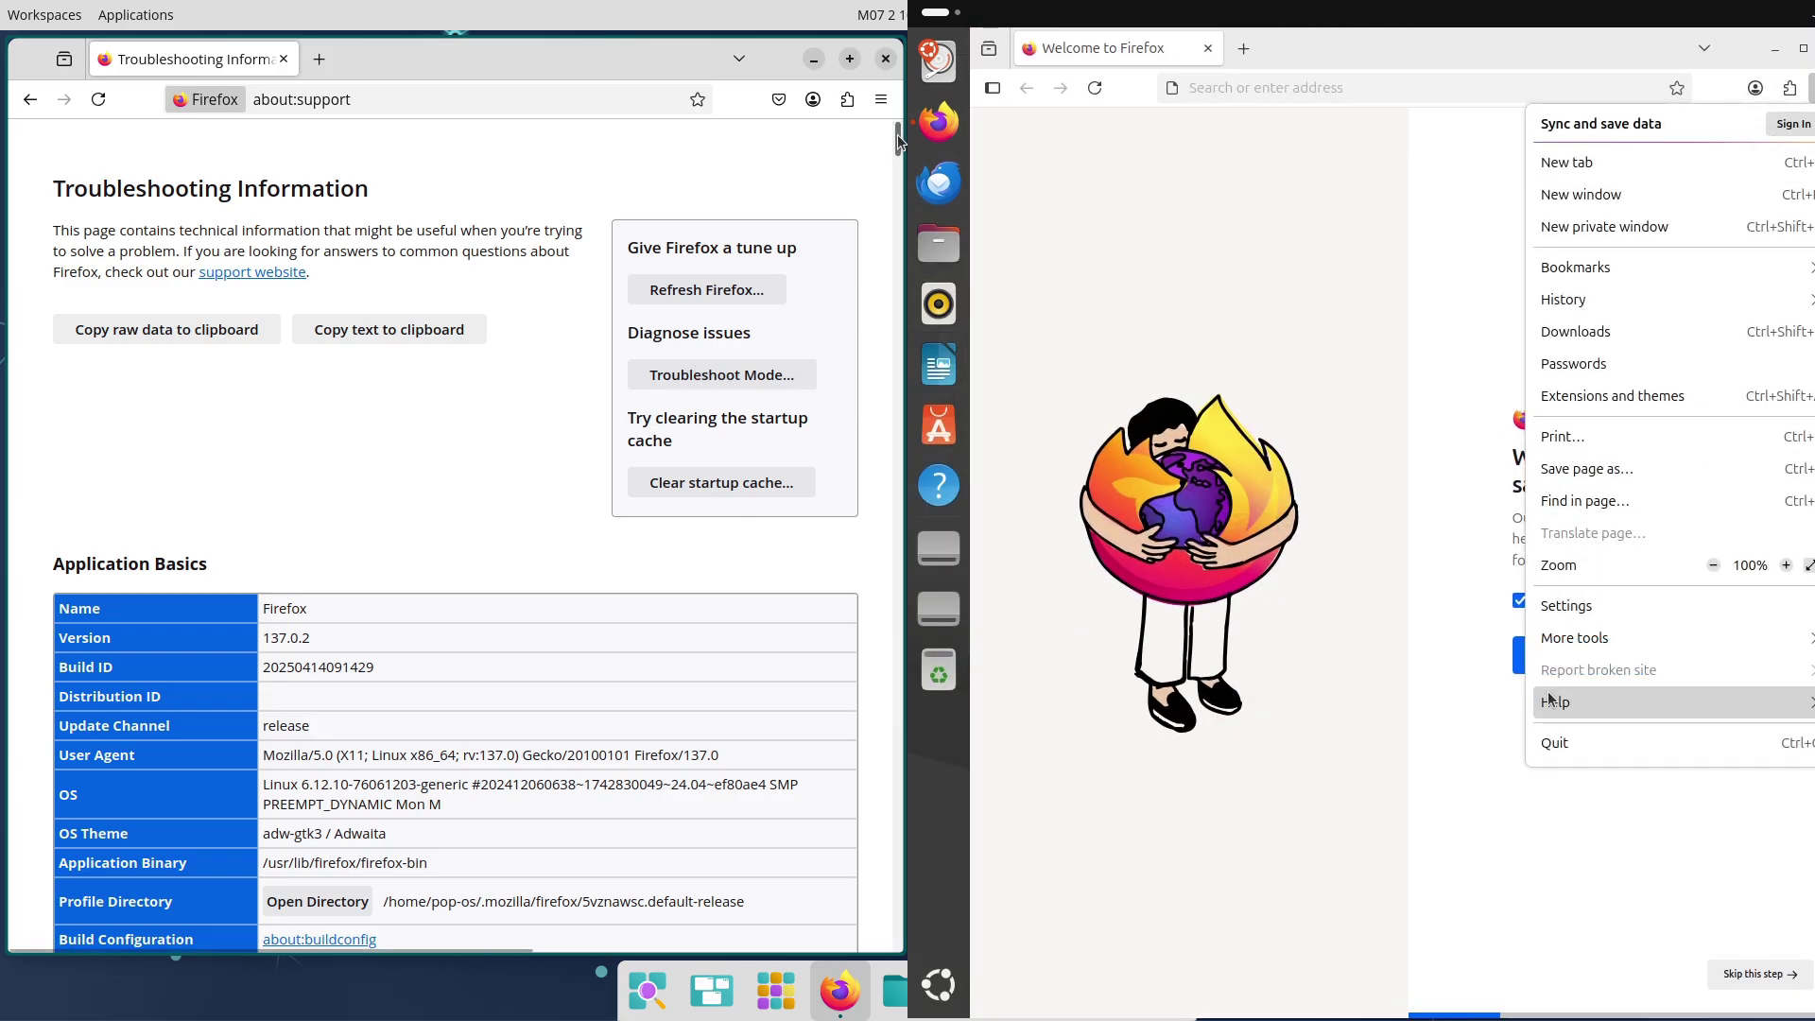
Check the Ubuntu Firefox's version details from its main menu
left_click(1555, 701)
scroll(896, 156, "down", 10)
left_click(1570, 697)
left_click_drag(898, 170, 893, 596)
left_click(1692, 321)
Load about:support in the Ubuntu Firefox and scroll both pages to compare their Graphics details
left_click(1409, 90)
type("about:su")
key("Return")
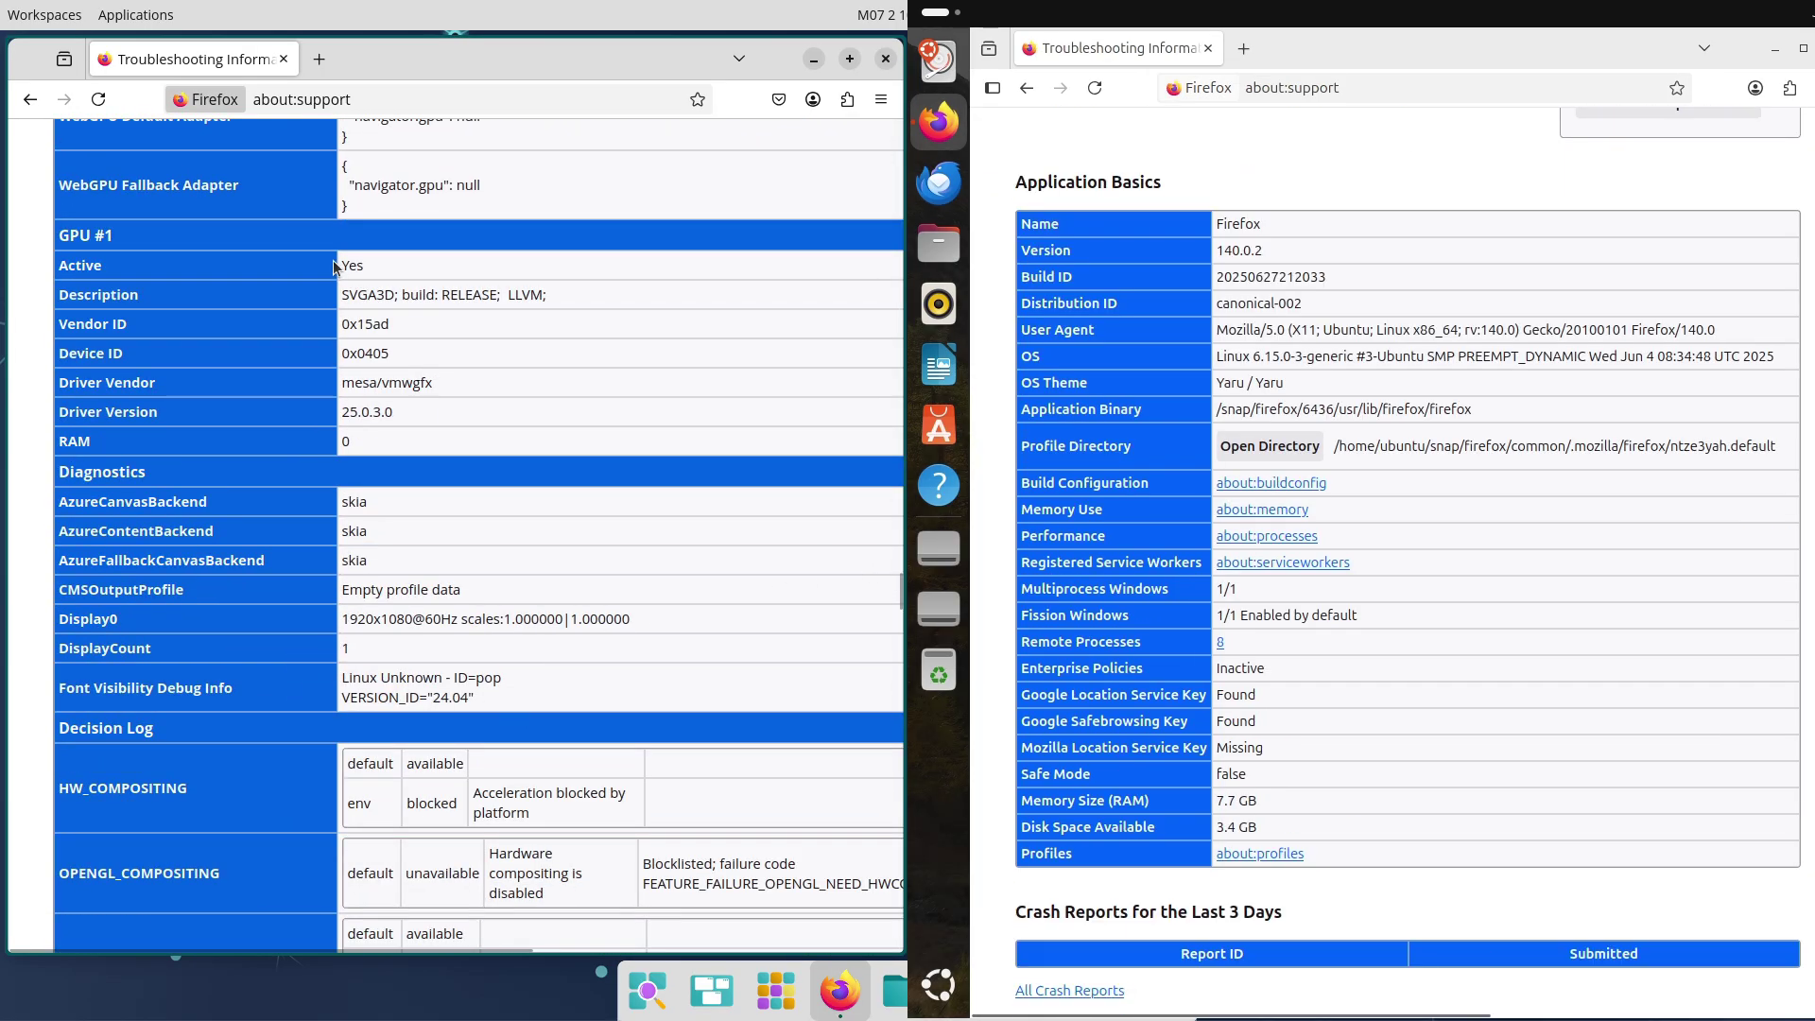
left_click_drag(343, 268, 620, 693)
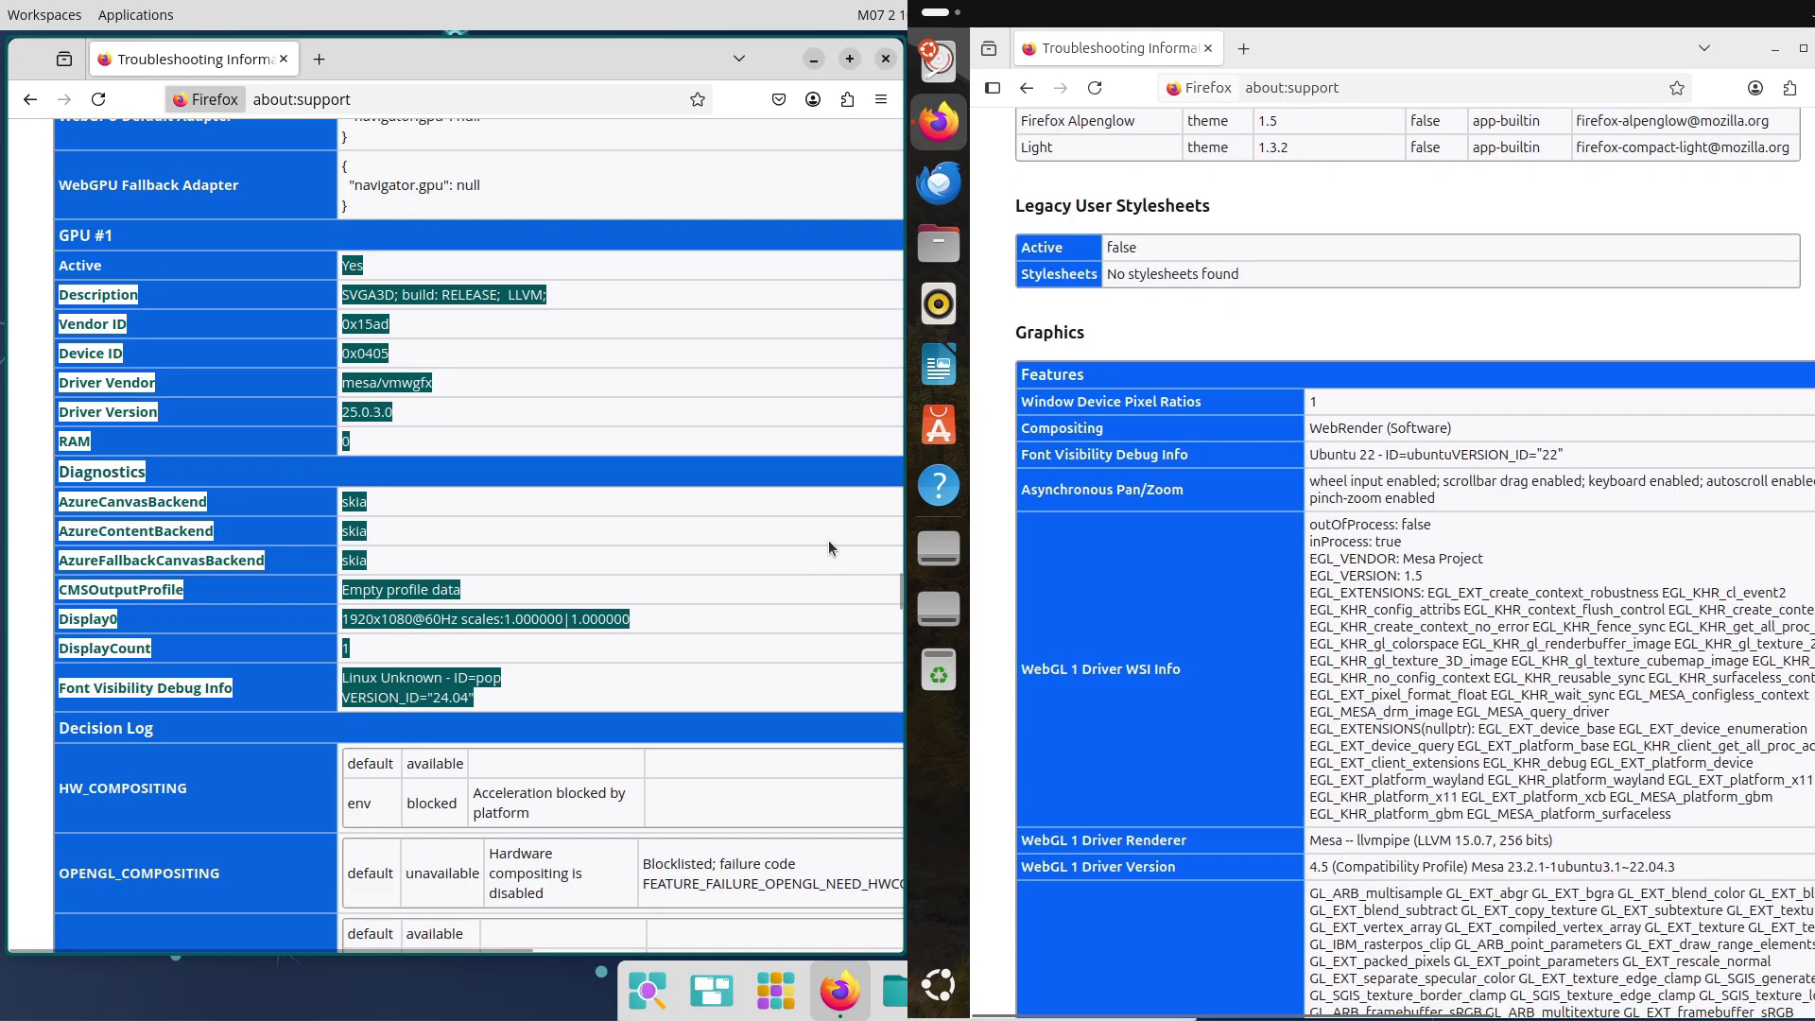
left_click(831, 537)
left_click_drag(899, 594, 891, 565)
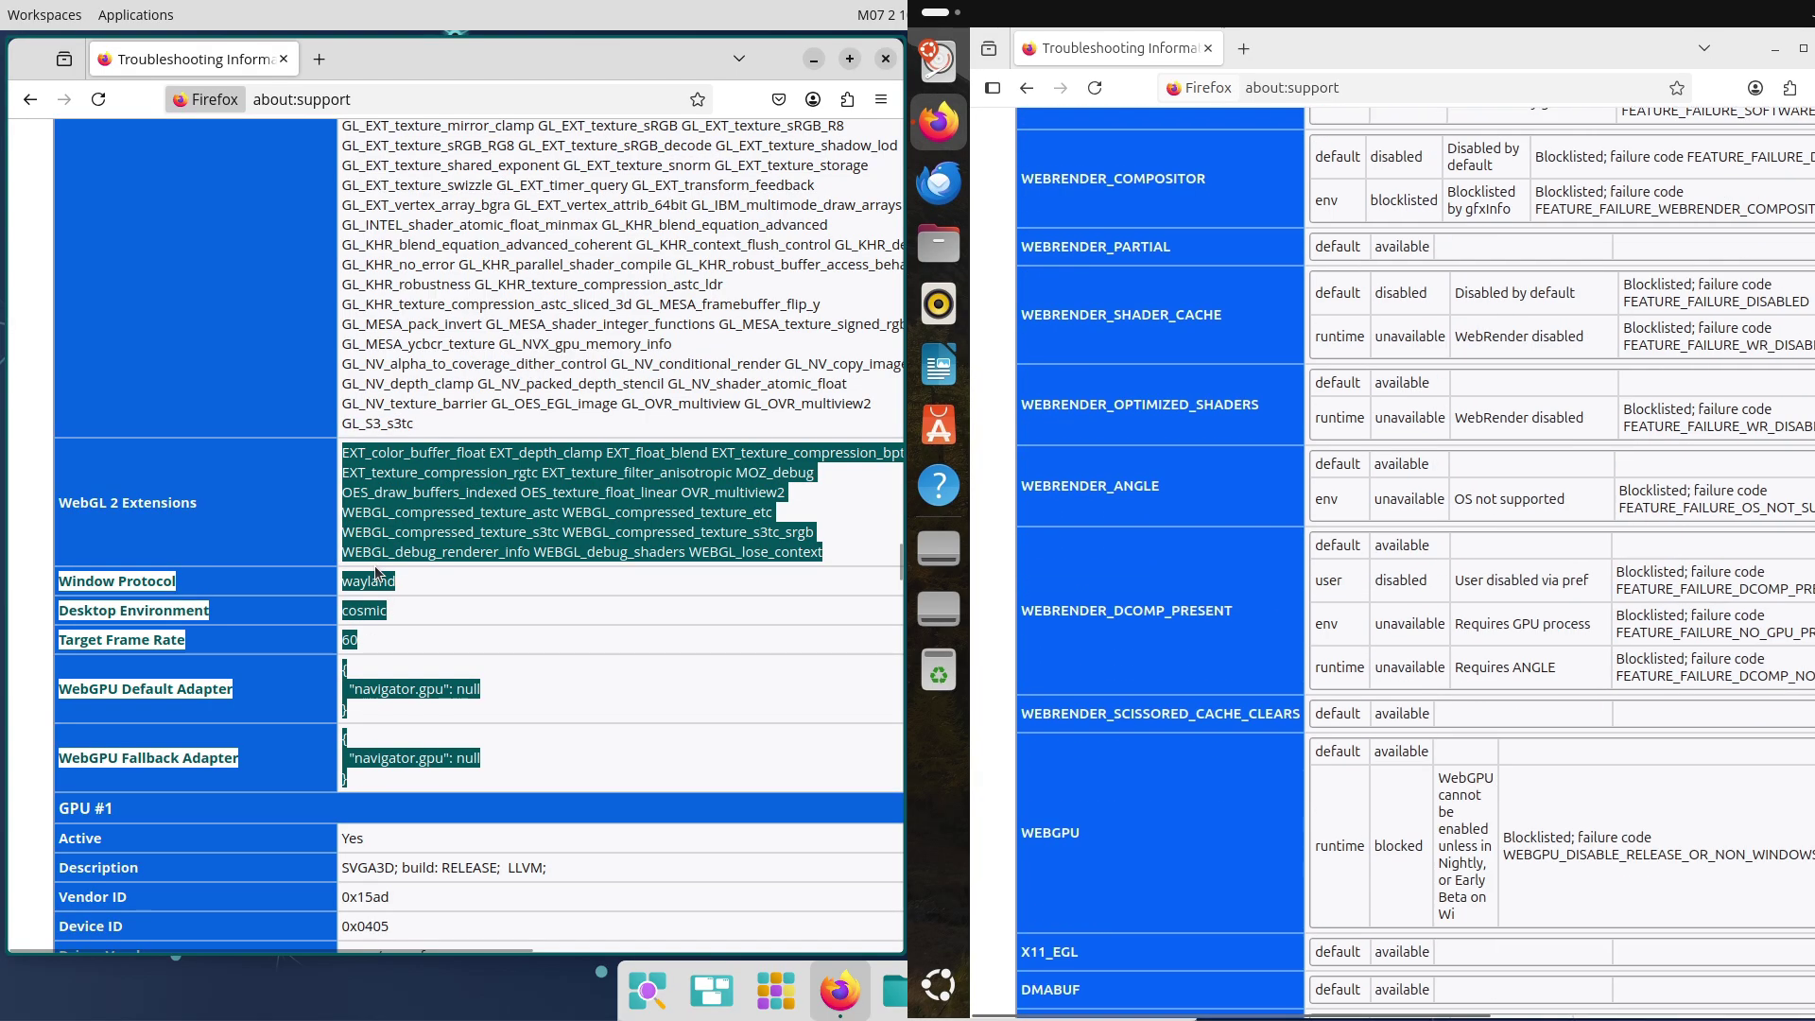
left_click_drag(898, 575, 849, 585)
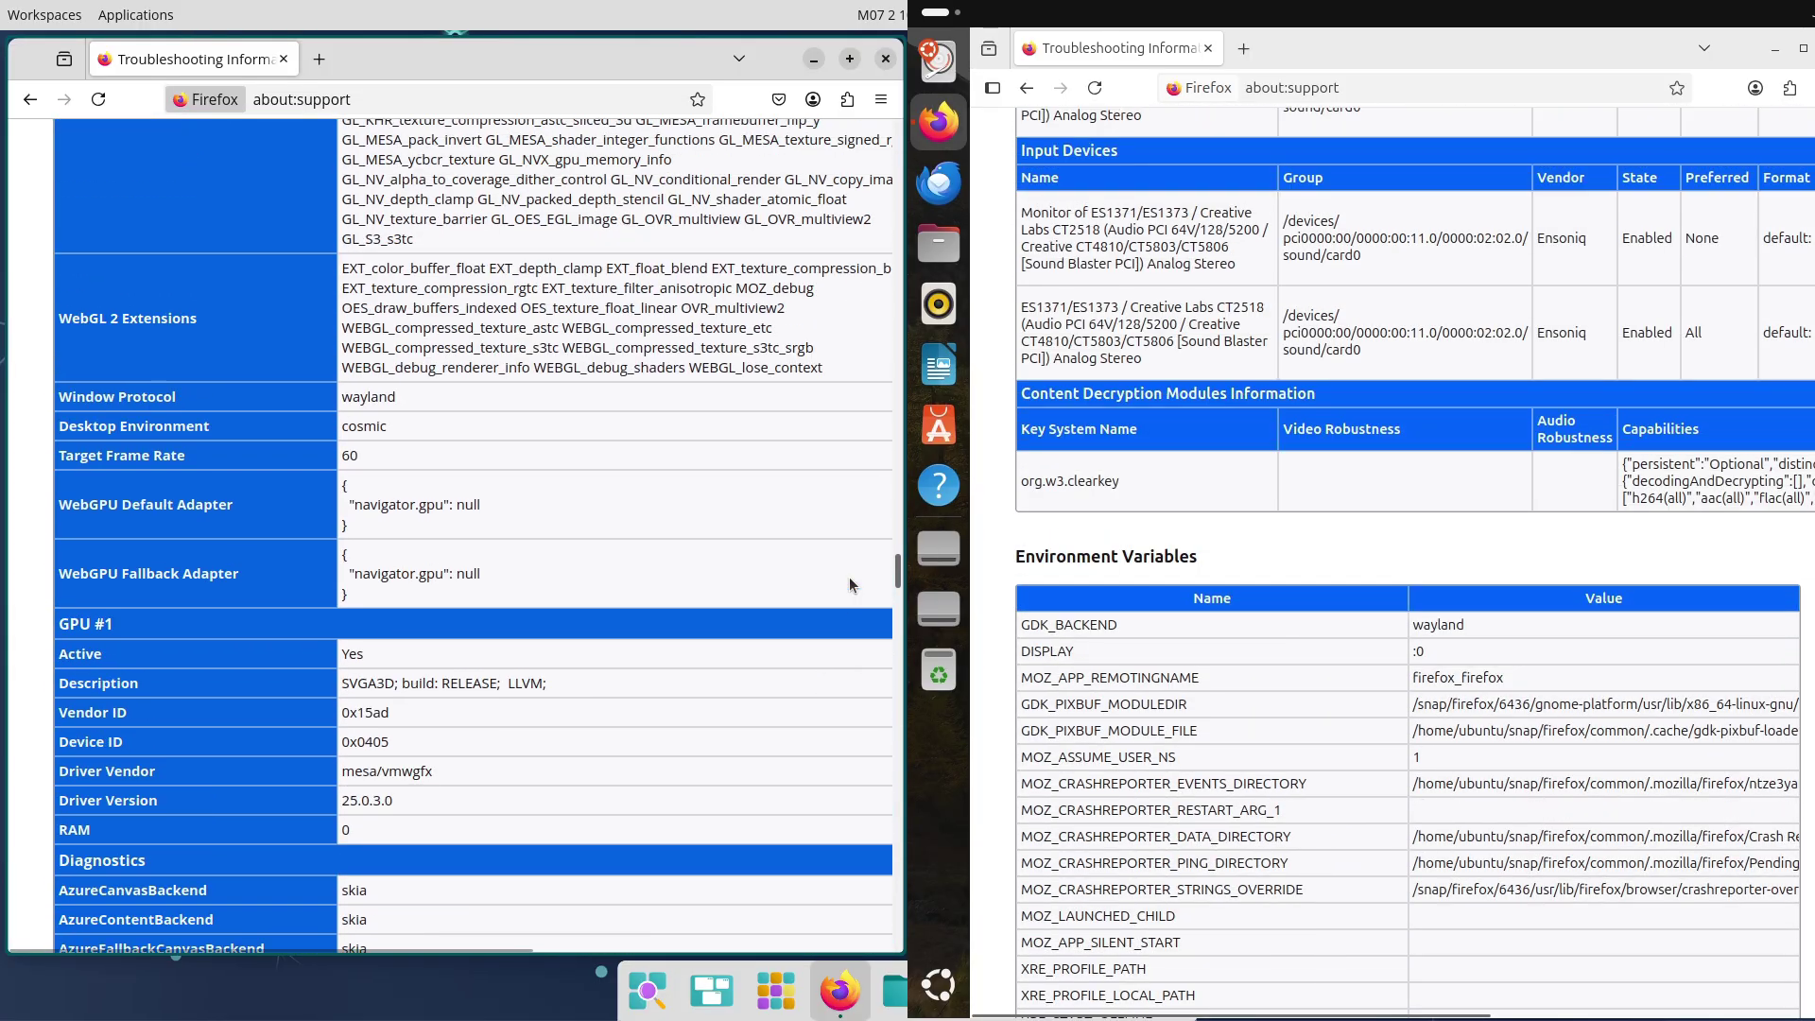
left_click(303, 99)
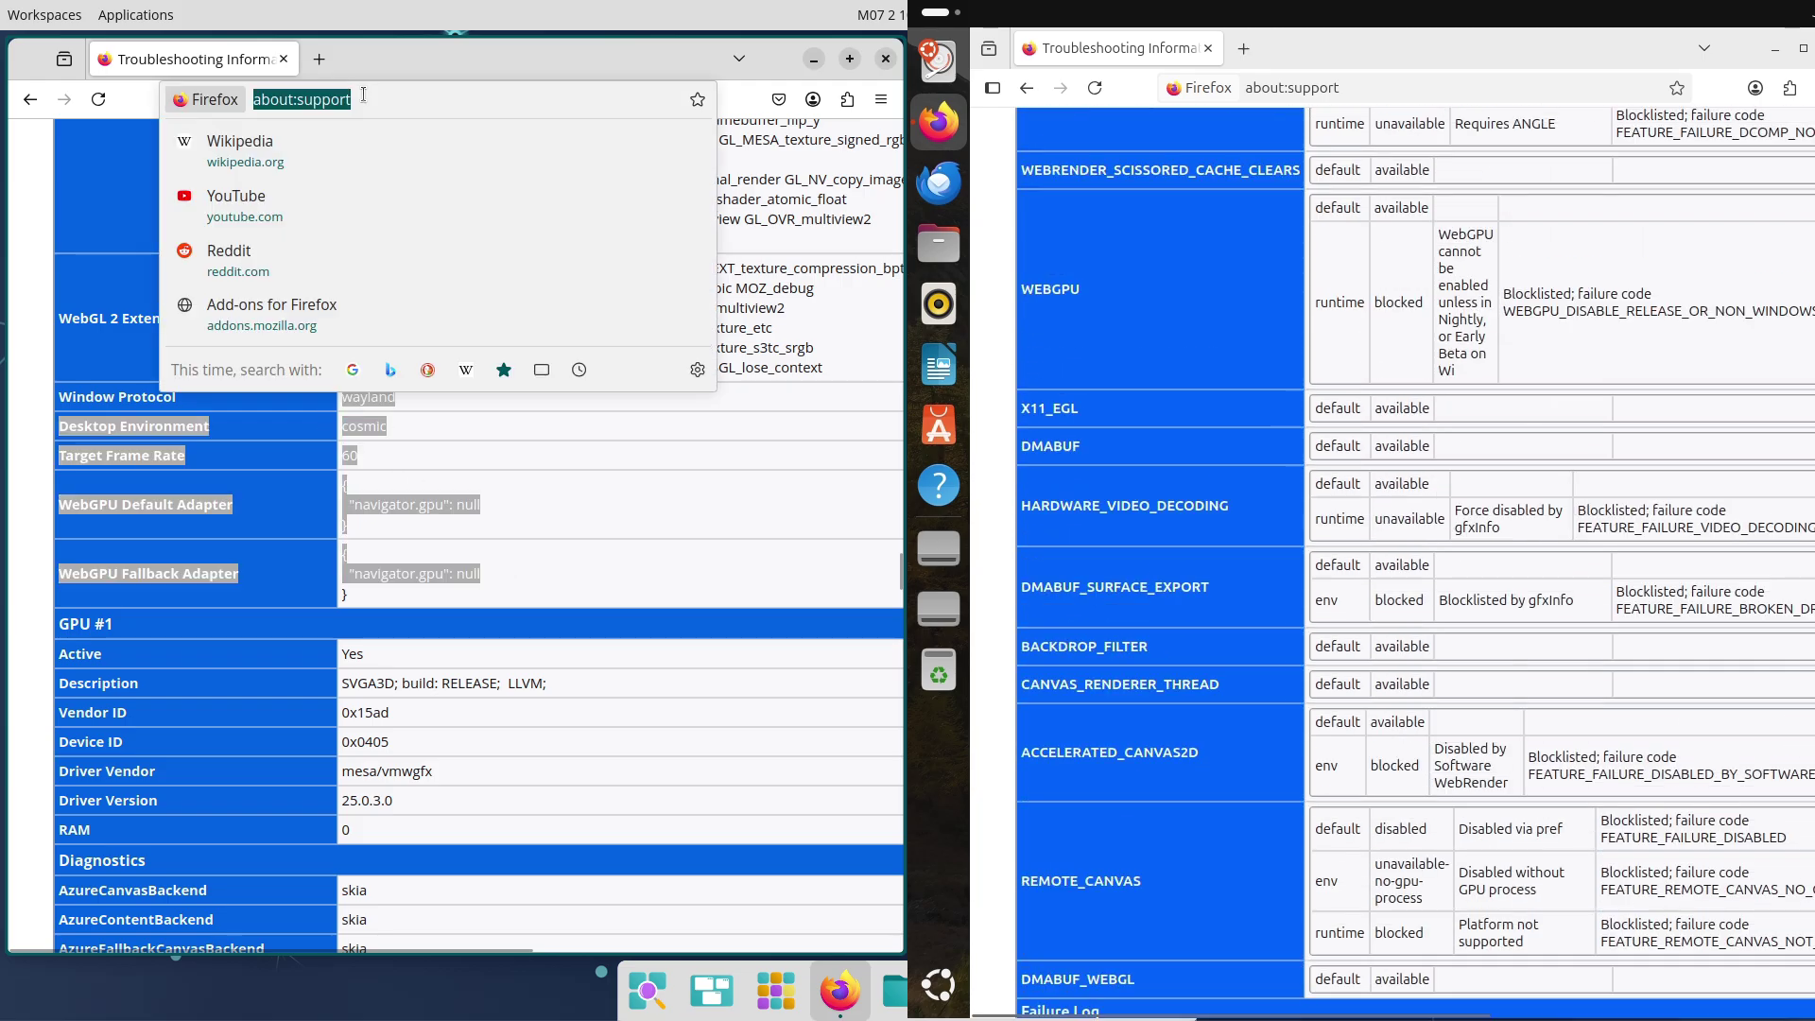
Search 'pop os', open the COSMIC page, and start the Intel/AMD Pop!_OS ISO download
type("pop os")
key("Return")
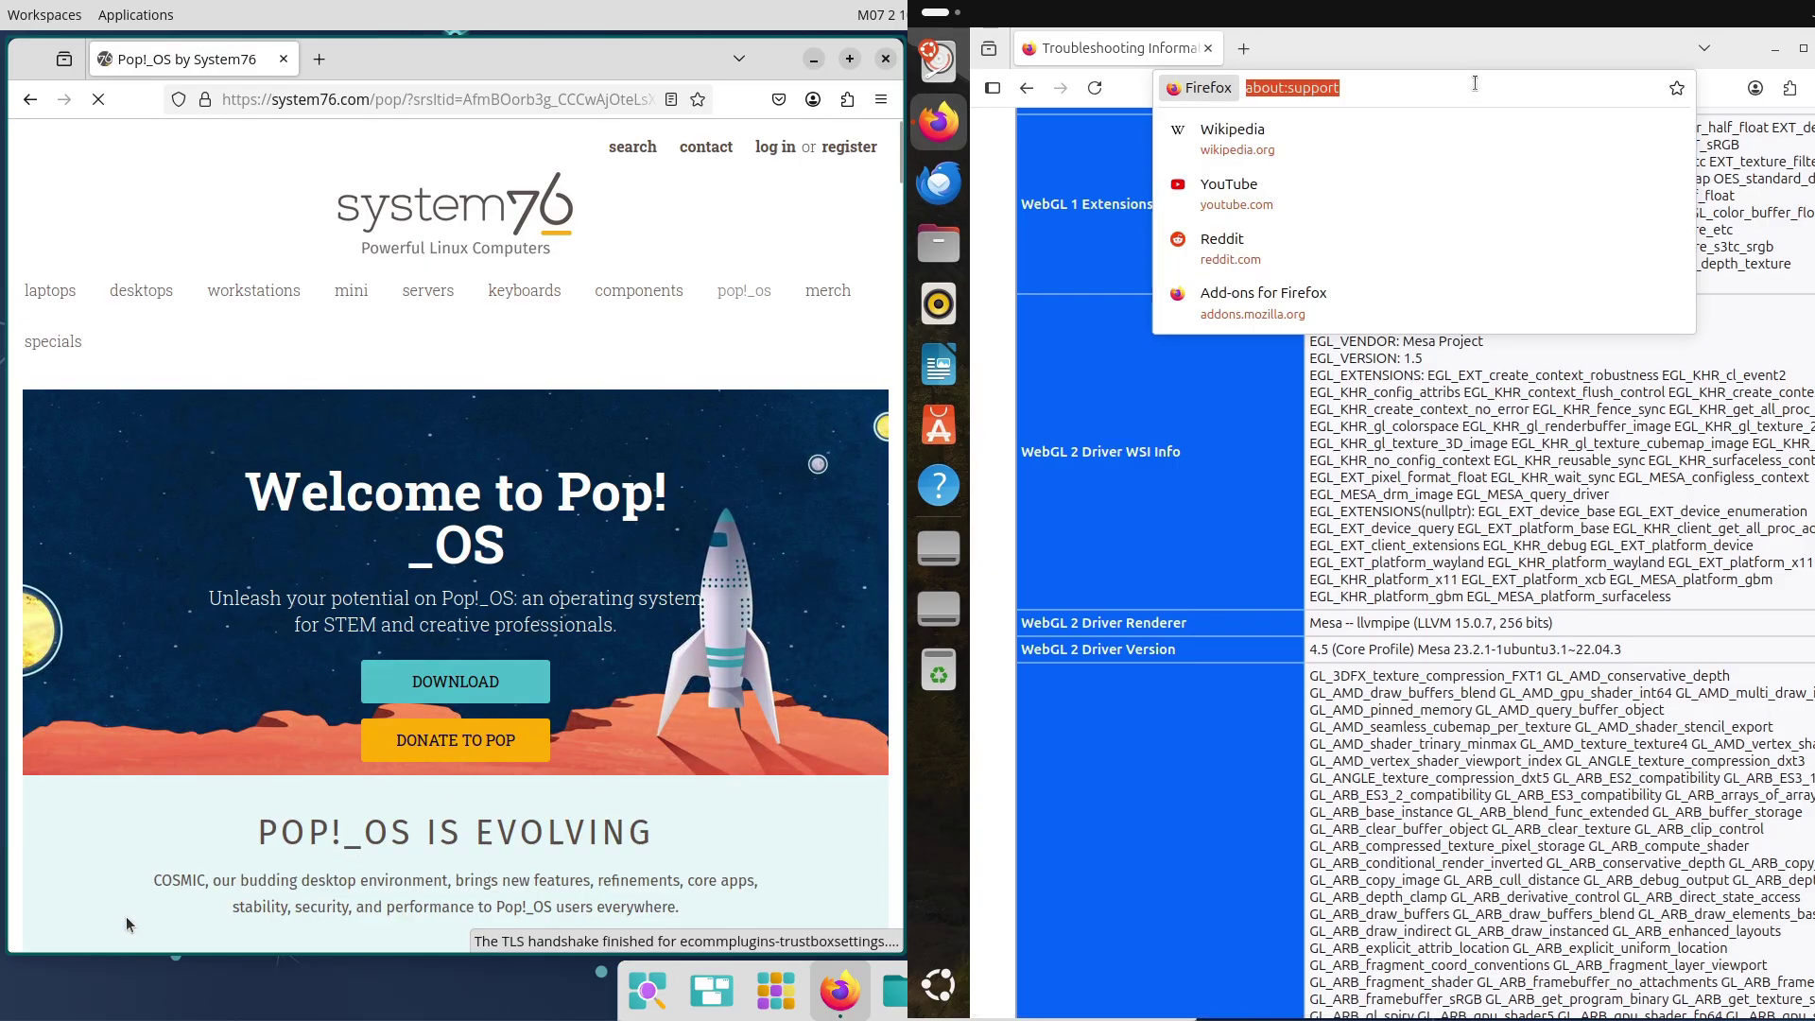
type("ubuntu.co")
scroll(647, 294, "down", 5)
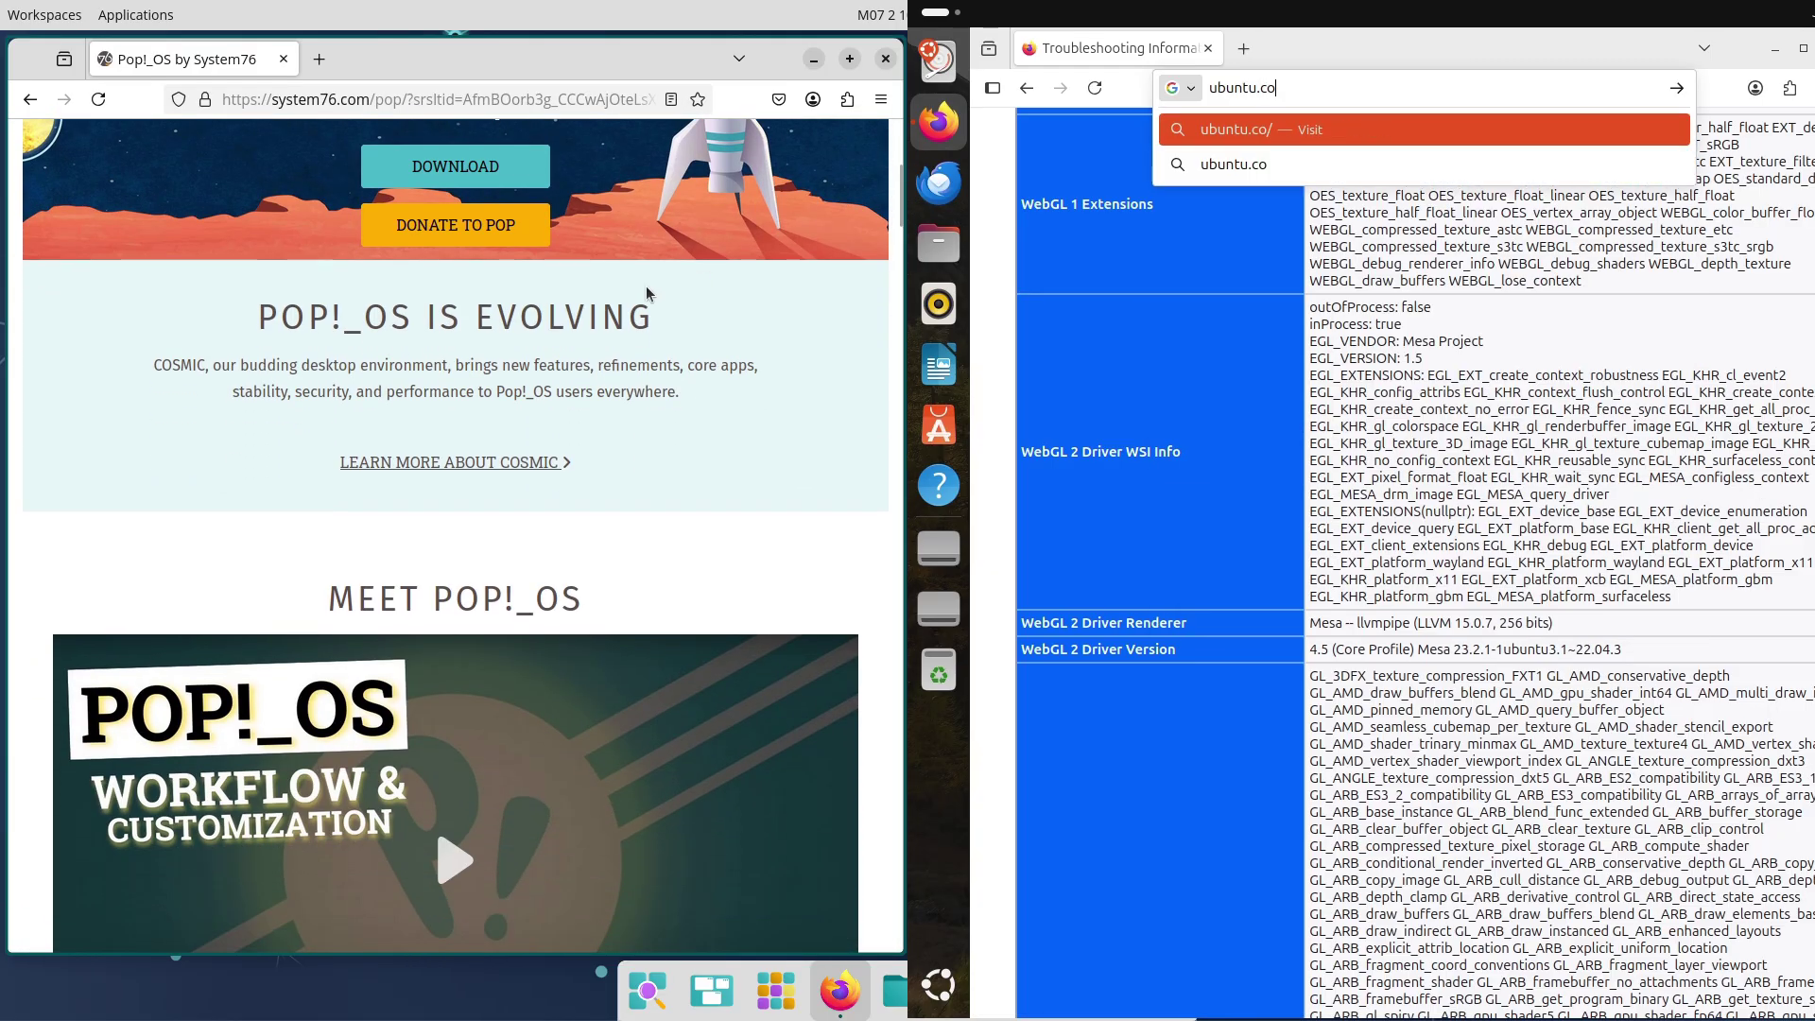
left_click(413, 463)
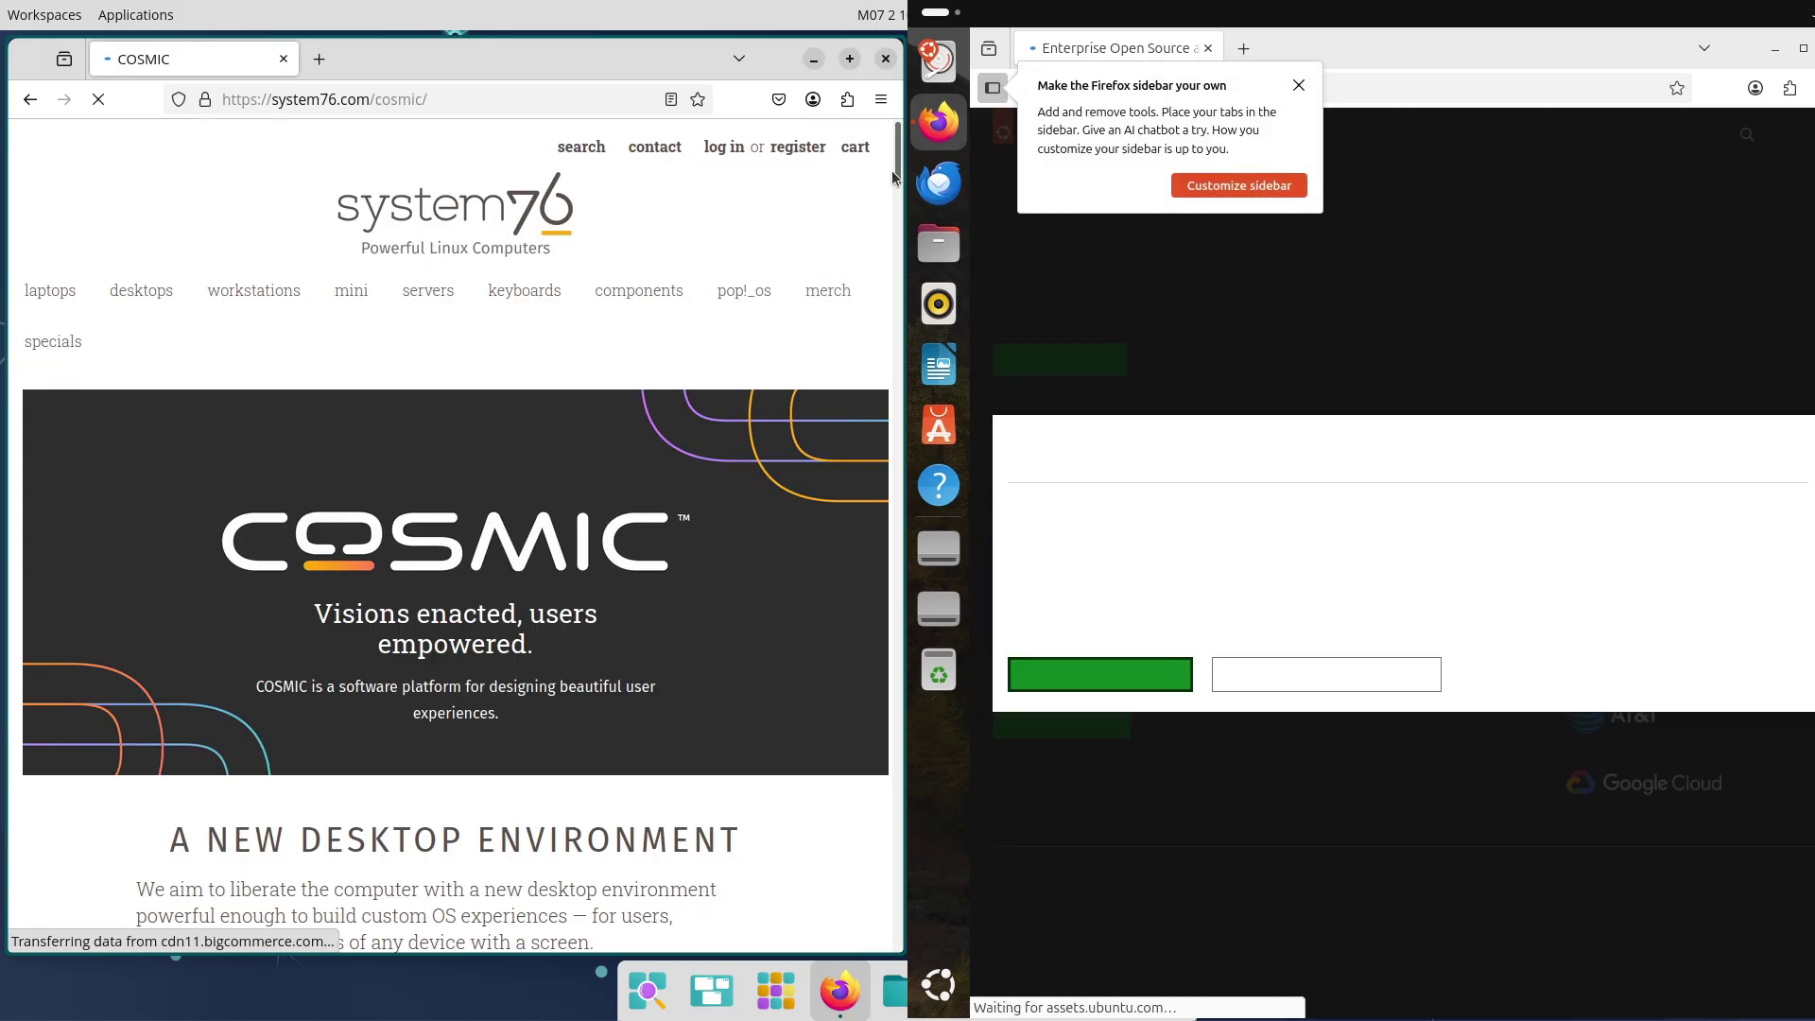
left_click_drag(893, 177, 888, 287)
left_click(1180, 682)
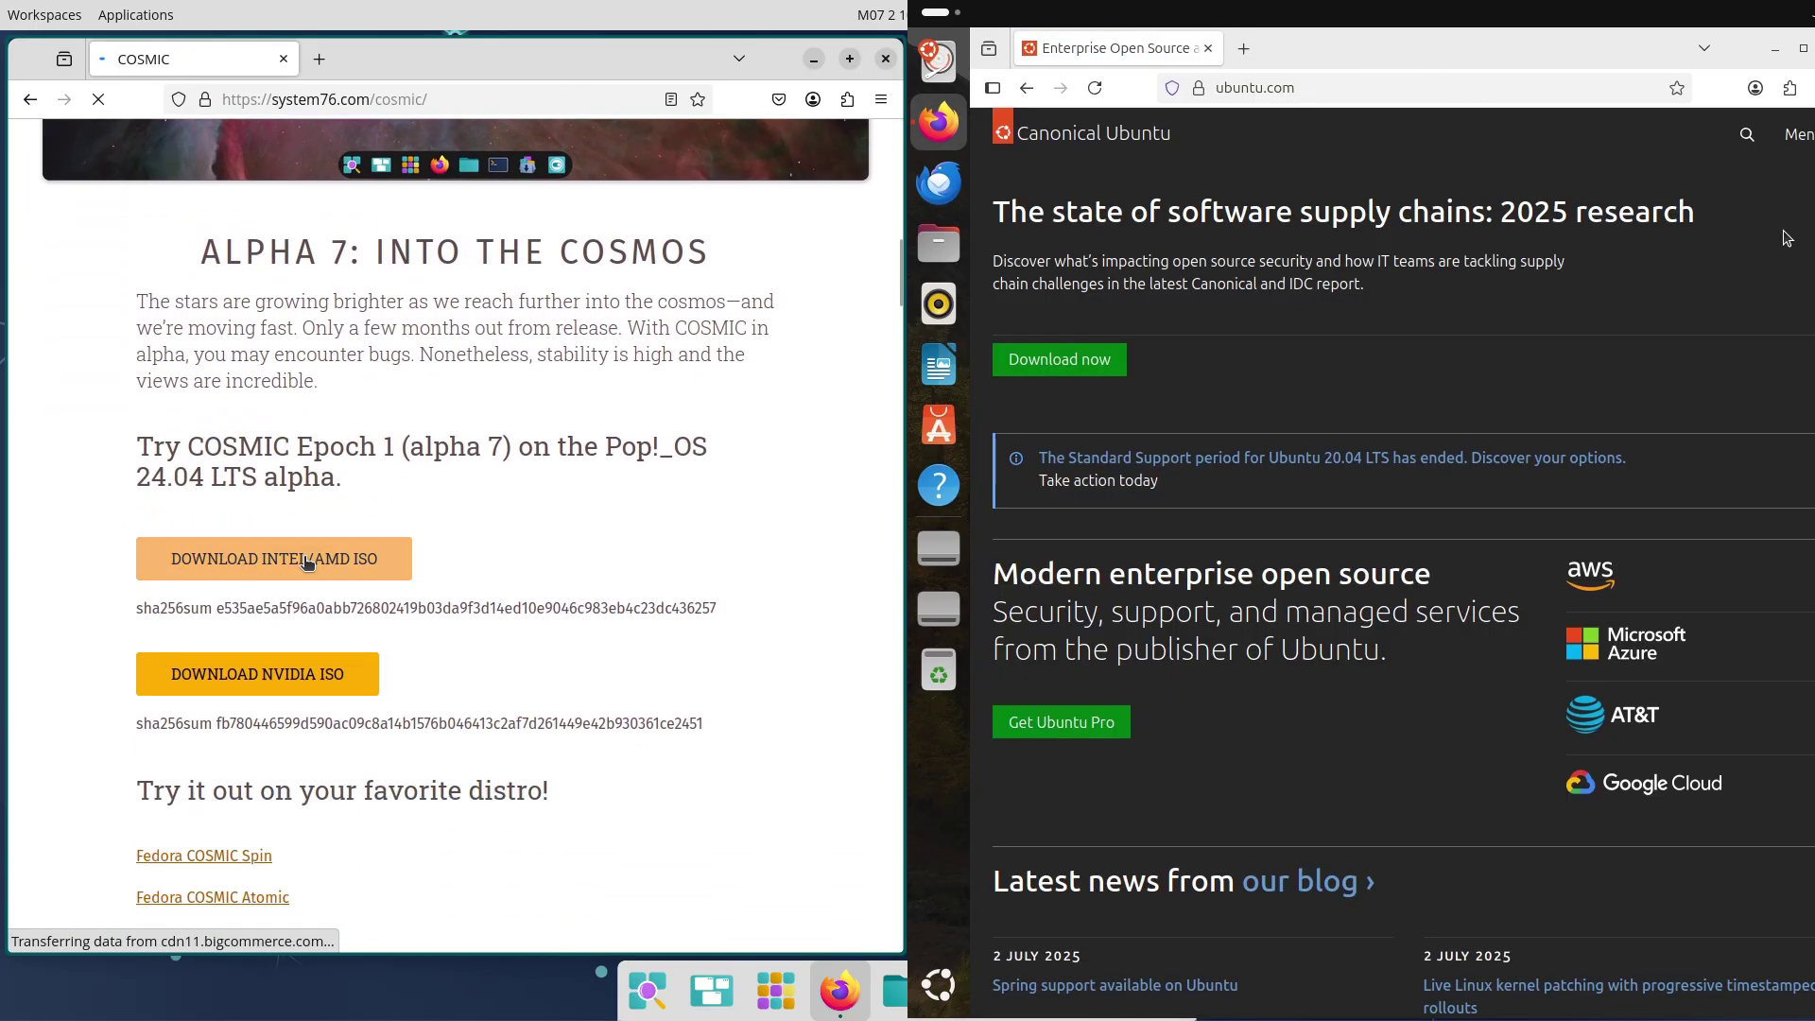
Go to the Download Ubuntu Desktop page on ubuntu.com in the Ubuntu Firefox
scroll(1761, 1005, "down", 20)
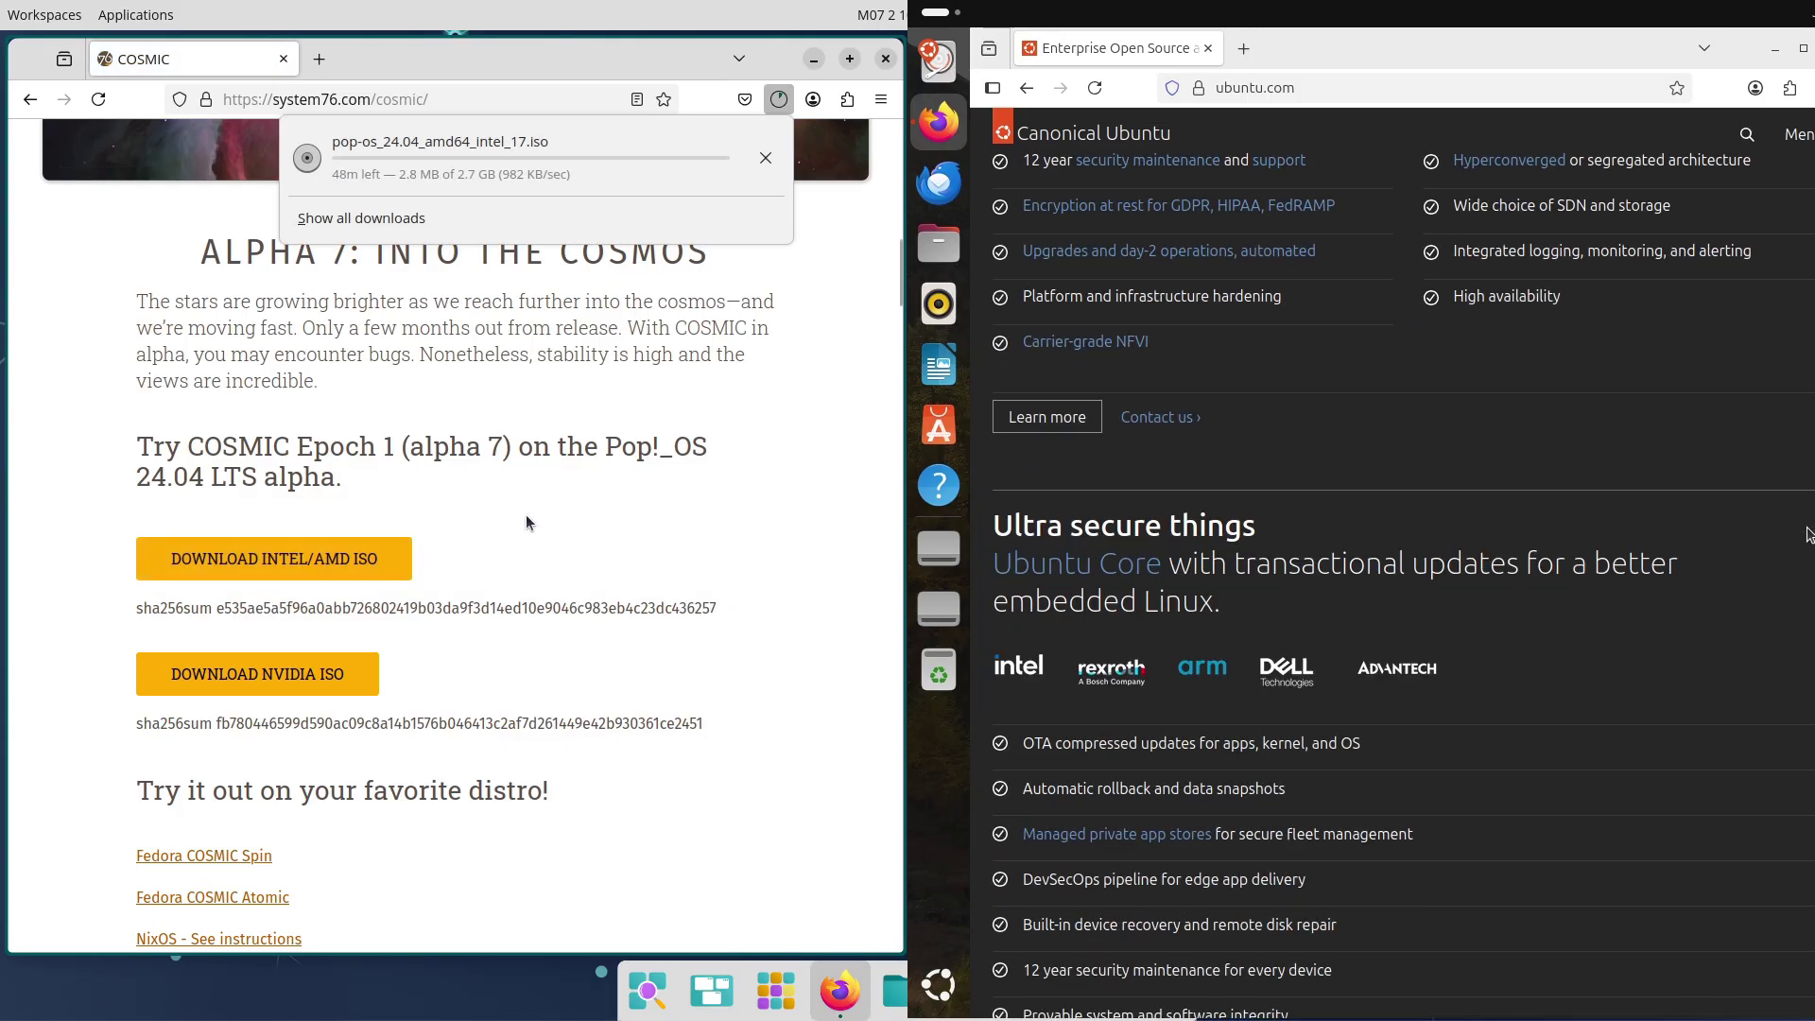
scroll(1761, 955, "up", 10)
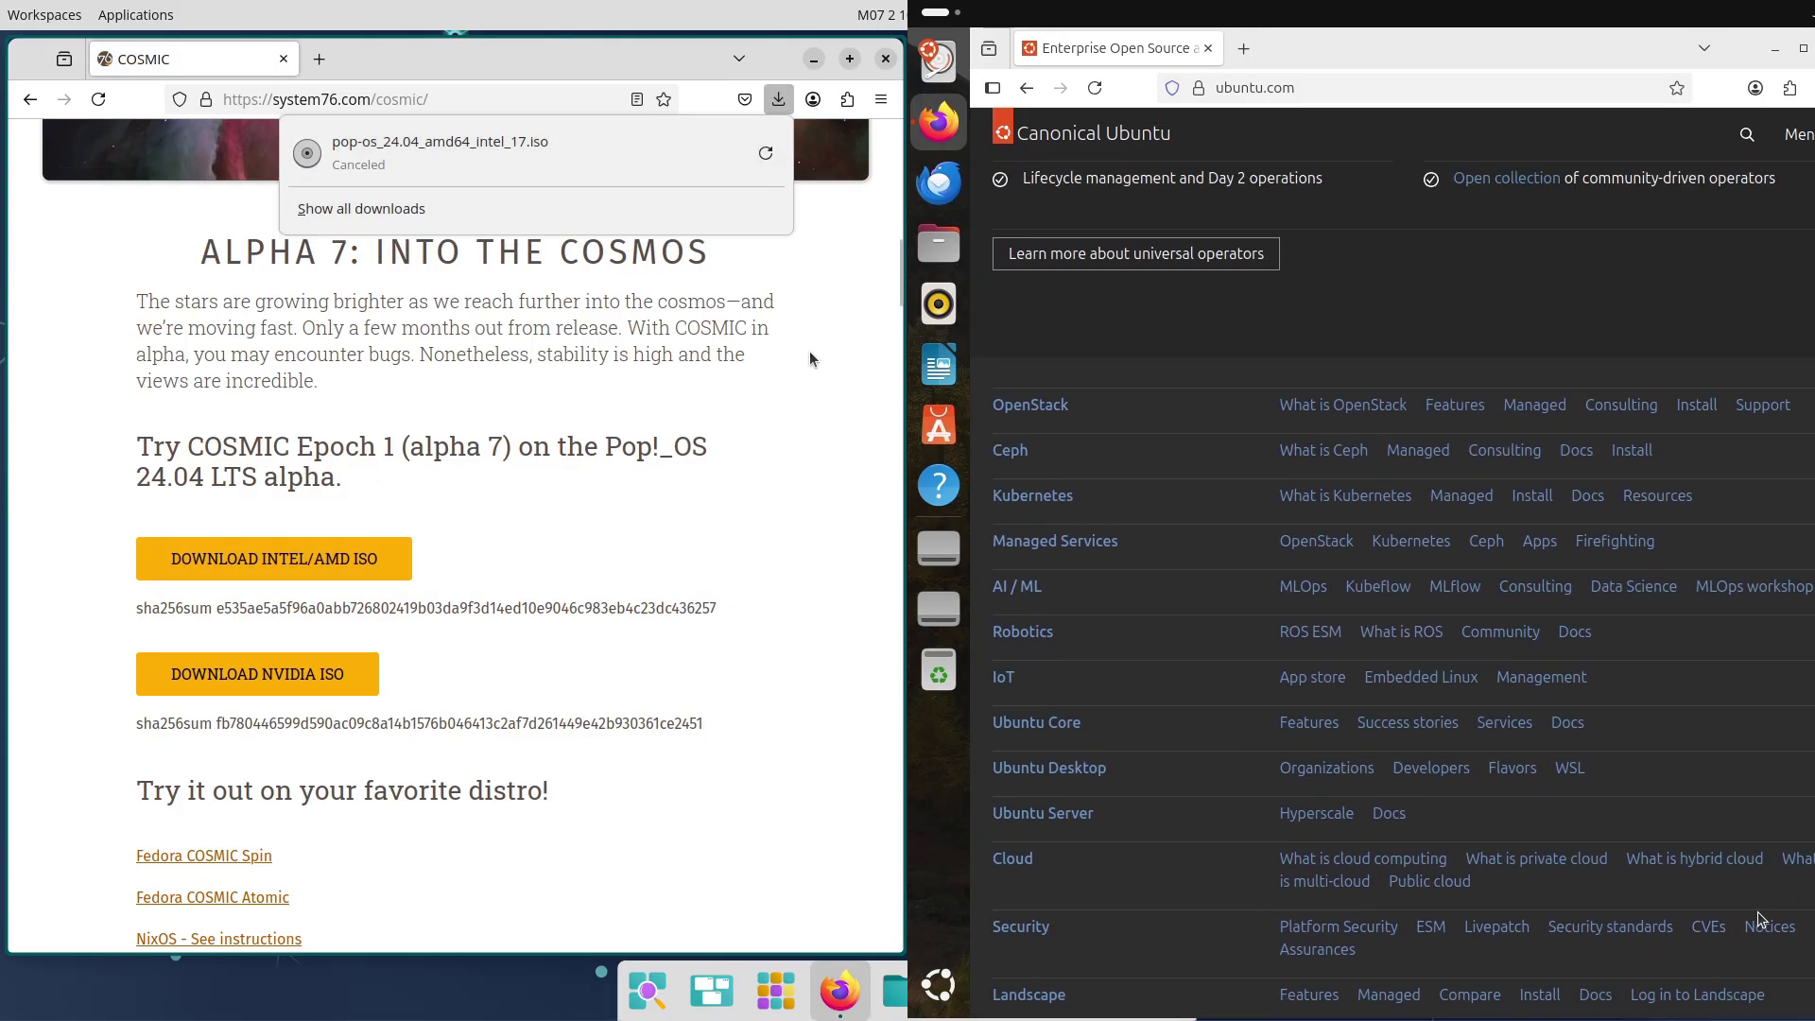
left_click_drag(898, 275, 824, 303)
left_click(1048, 768)
left_click(1101, 374)
Review Ubuntu 24.04.2 LTS system requirements and install steps, then close the COSMIC Firefox window
scroll(1783, 342, "down", 3)
left_click_drag(1250, 212, 1005, 224)
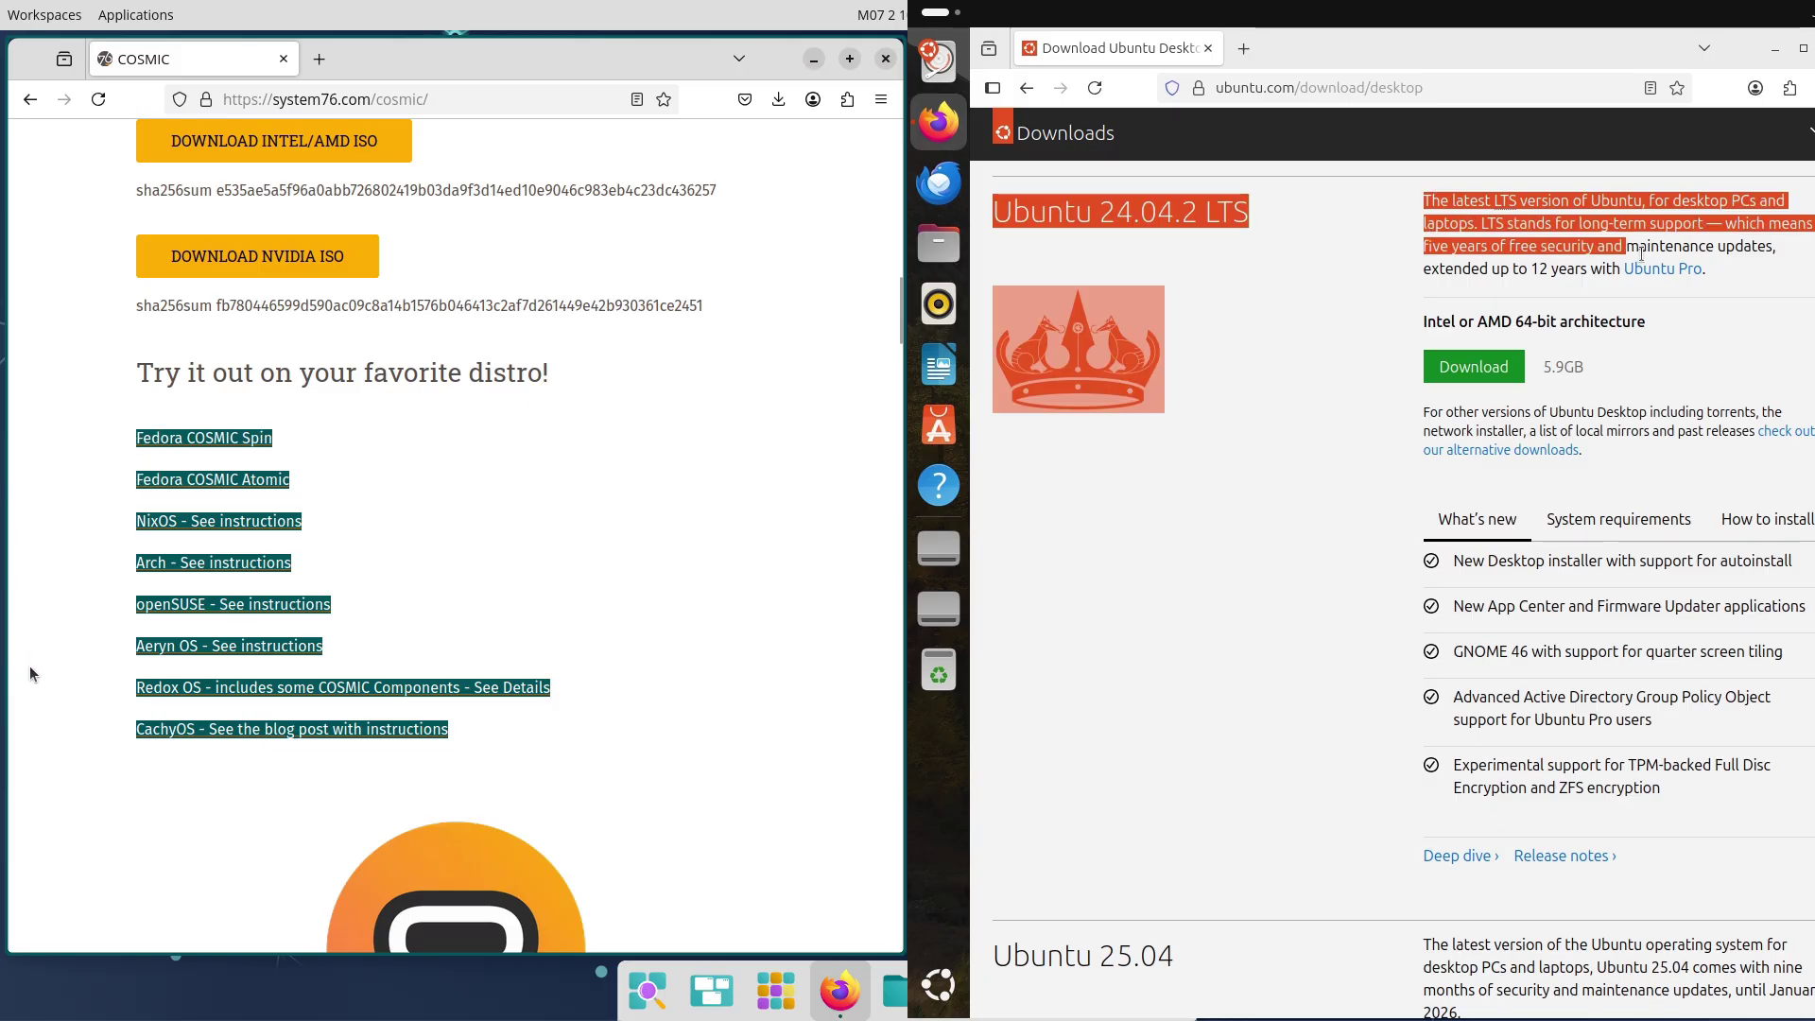
left_click(1619, 519)
left_click(1738, 519)
left_click(717, 516)
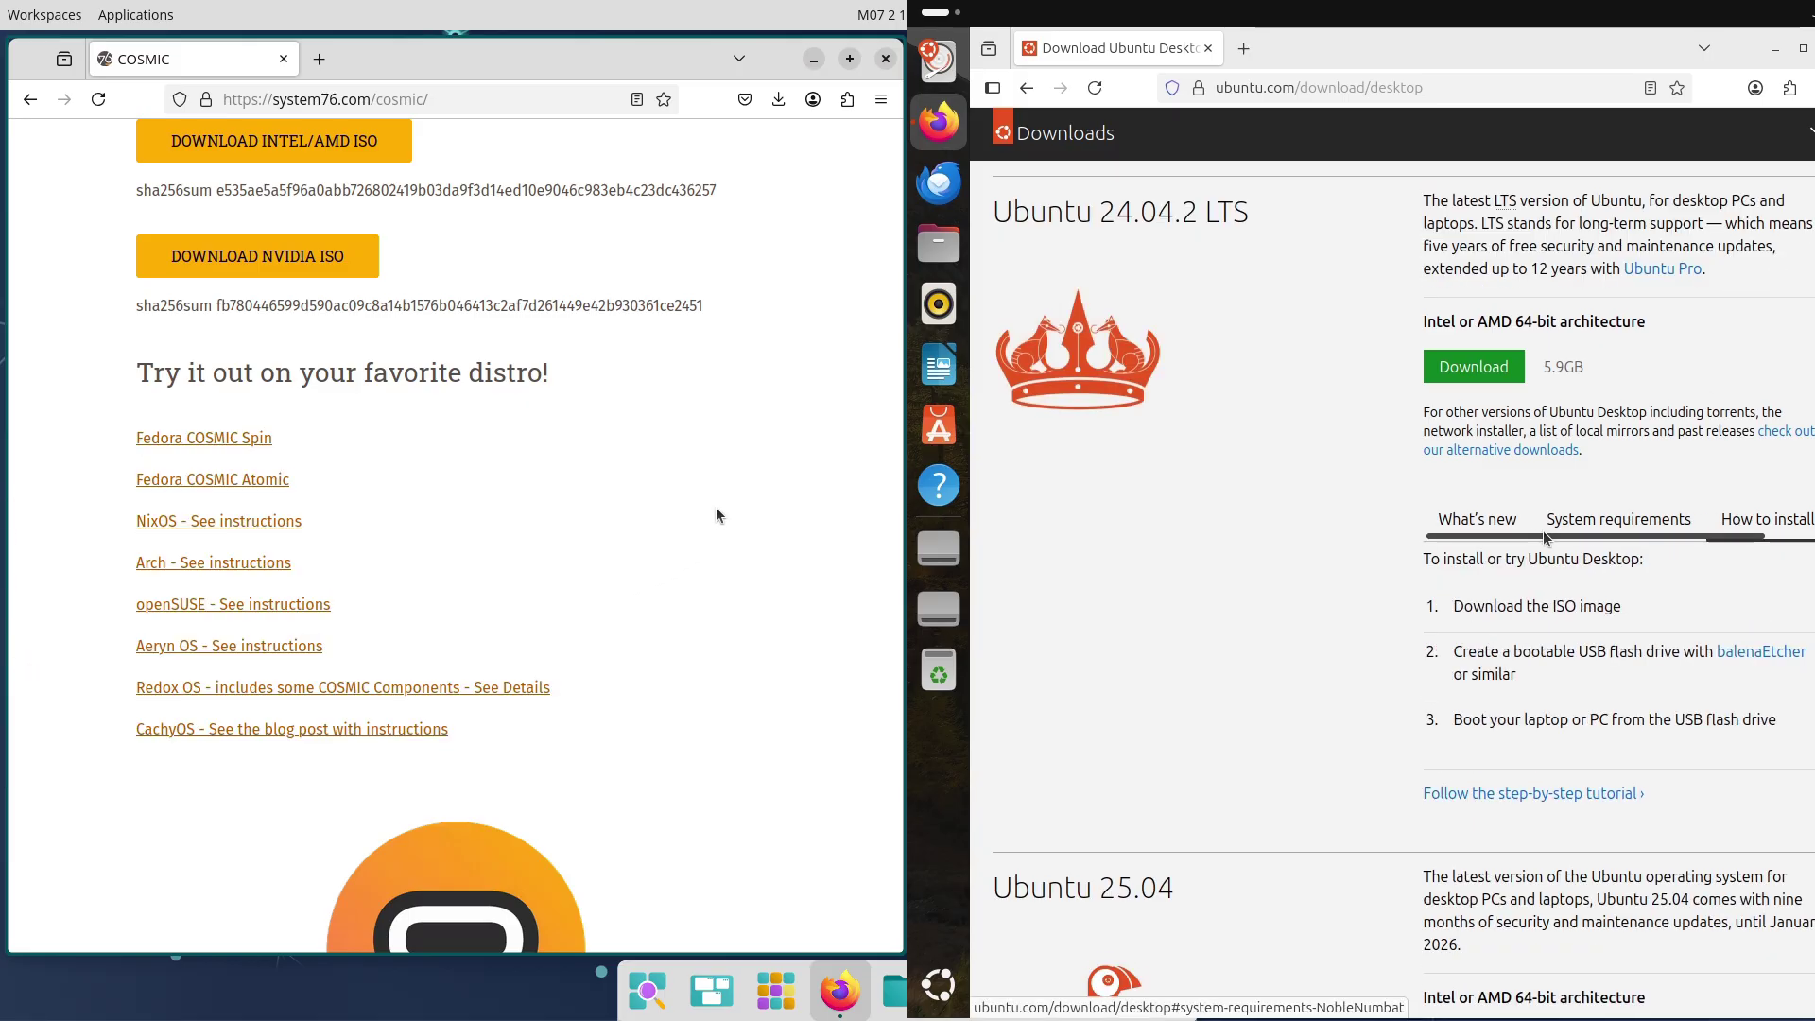
left_click(885, 58)
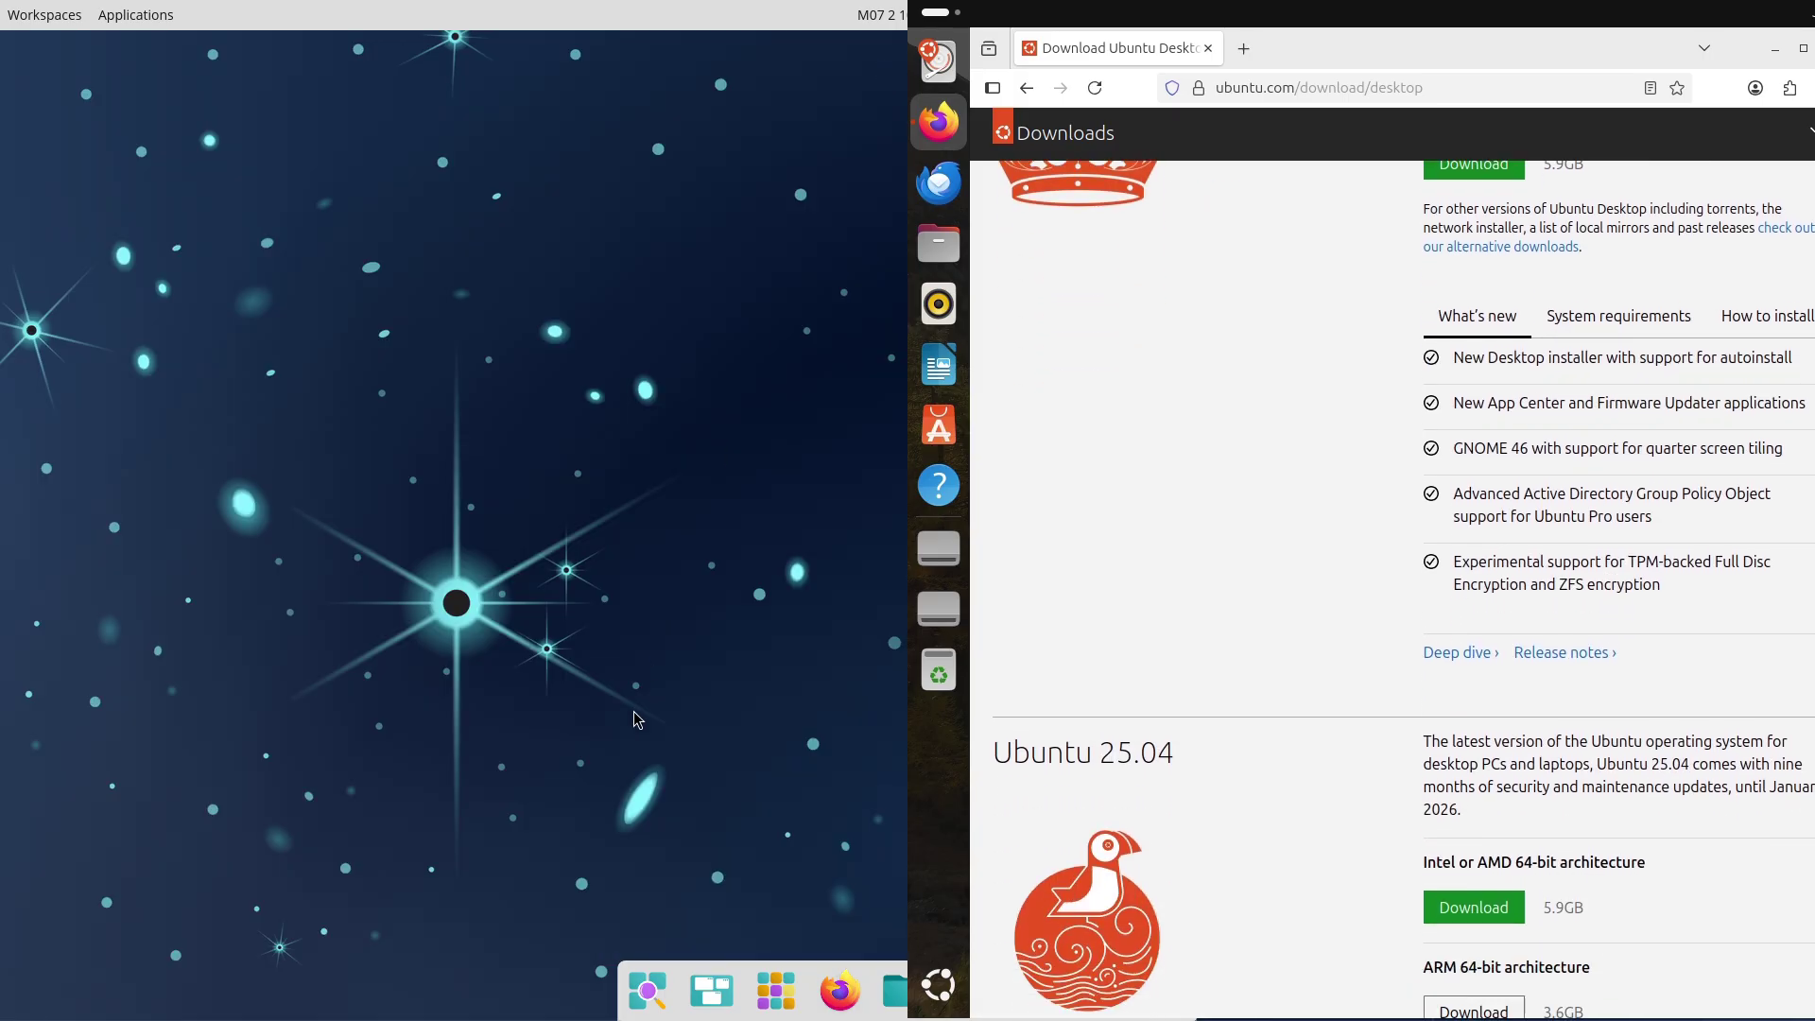